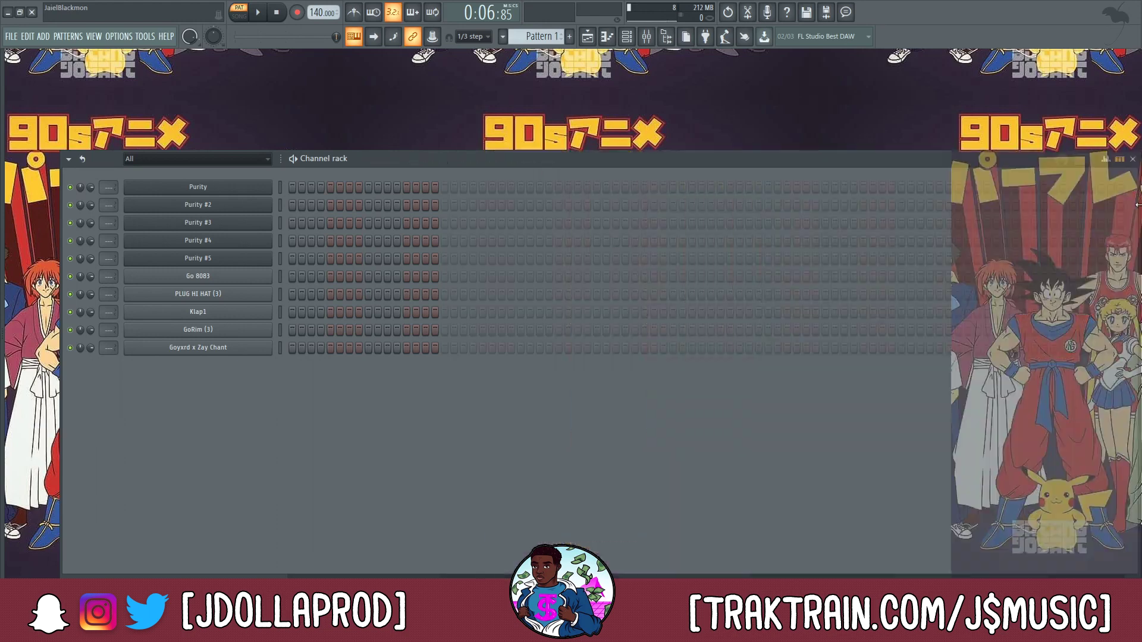
# Move the channel rack up and open the piano roll of the first Purity channel
pyautogui.moveTo(474, 162); pyautogui.dragTo(479, 137)
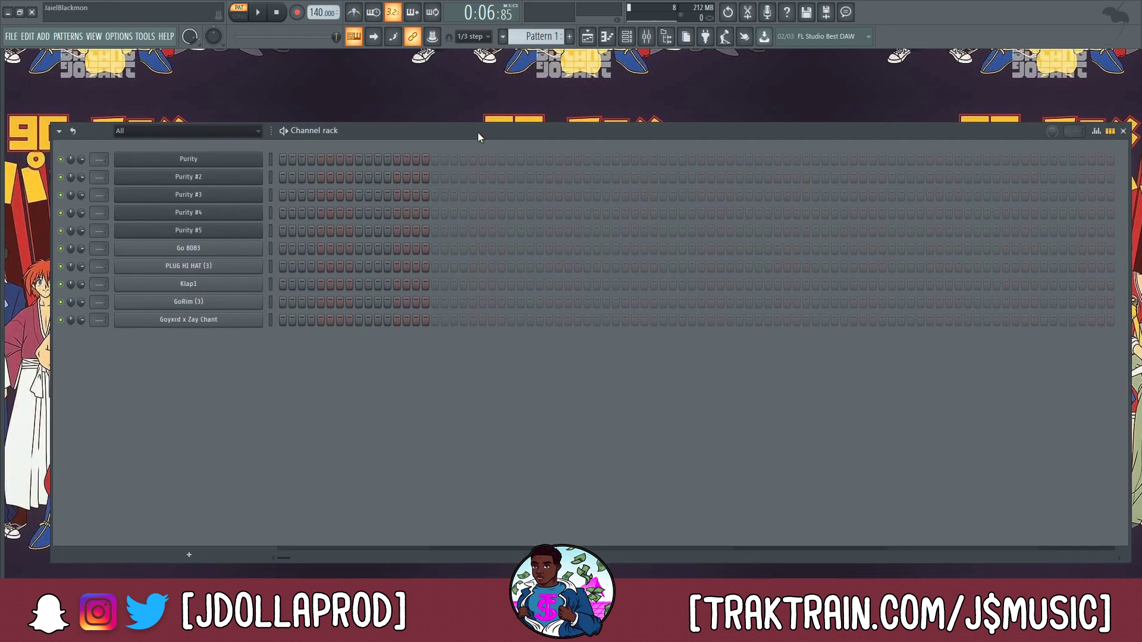
pyautogui.rightClick(229, 161)
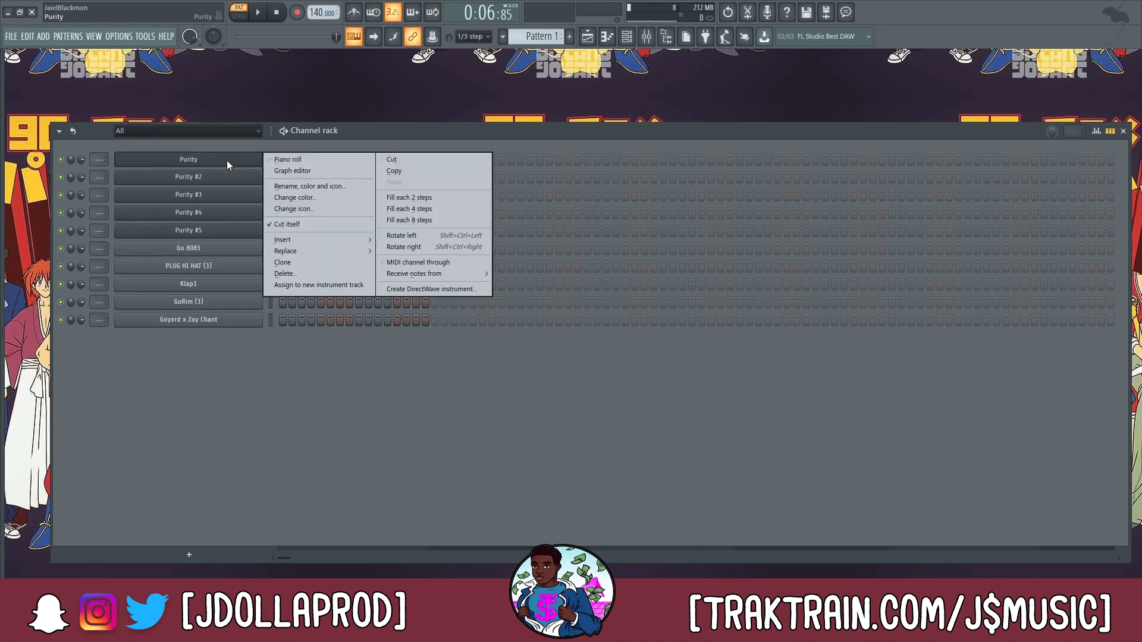
pyautogui.click(277, 159)
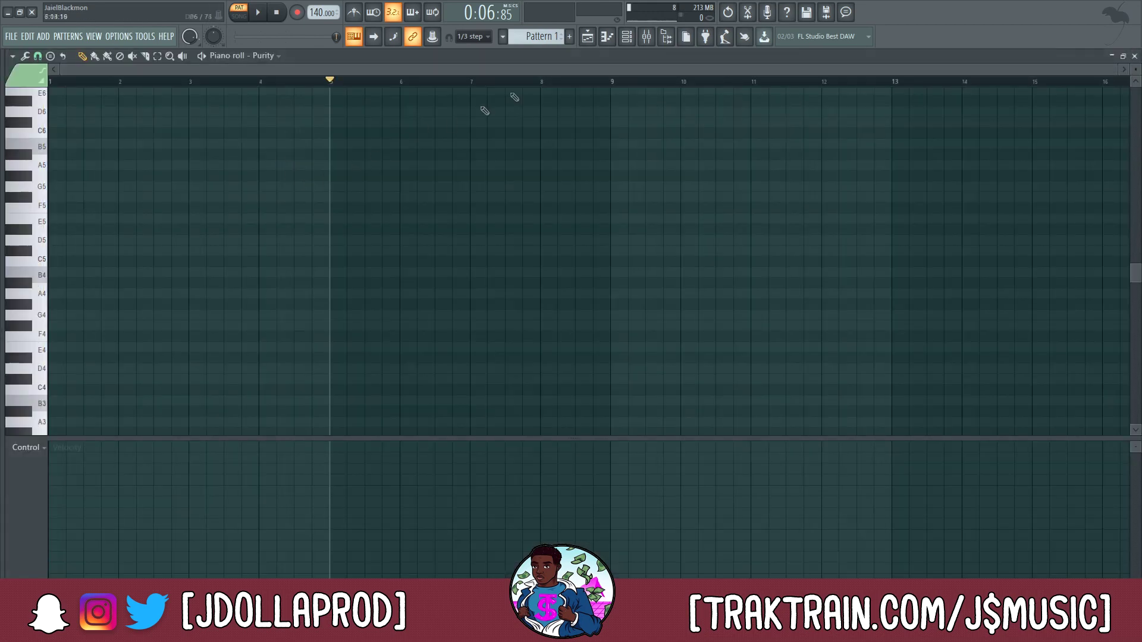
# Load the Velo Vintage EP preset from the Piano category in the first Purity channel and close the plugin window
pyautogui.click(627, 36)
pyautogui.click(205, 164)
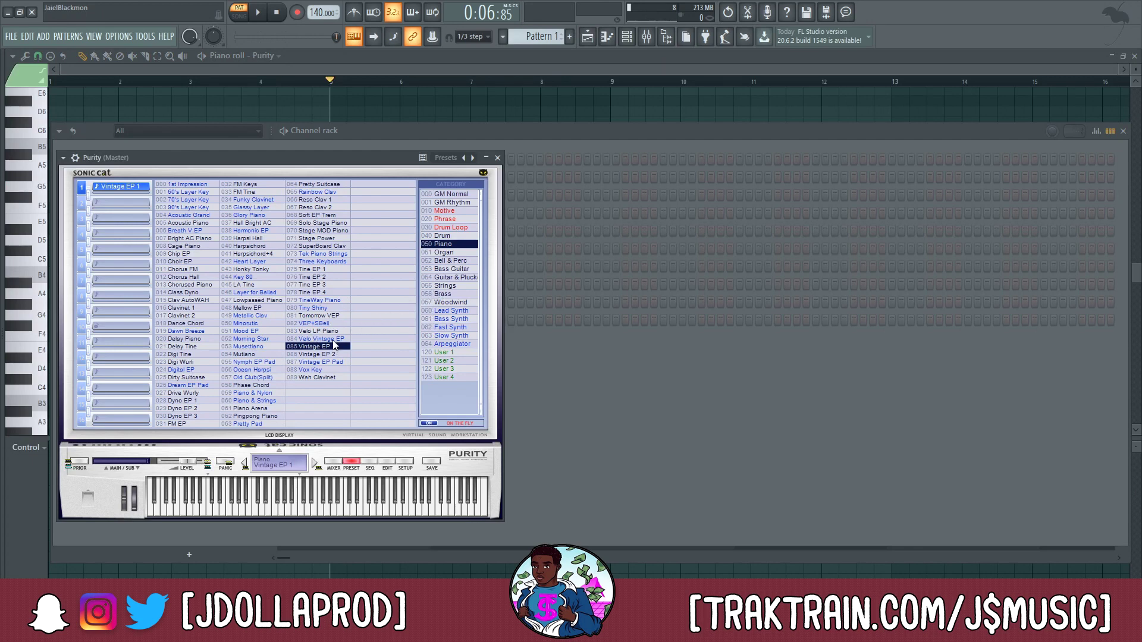
pyautogui.click(334, 340)
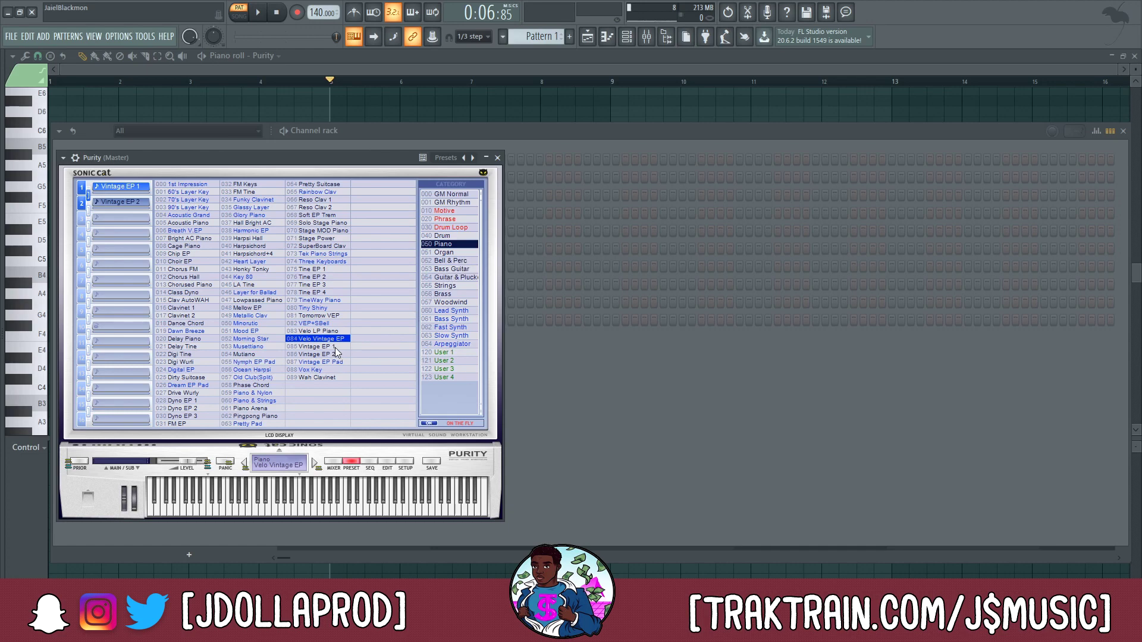
pyautogui.click(497, 159)
# Open the first Purity channel's piano roll again for writing chords
pyautogui.rightClick(248, 161)
pyautogui.click(231, 163)
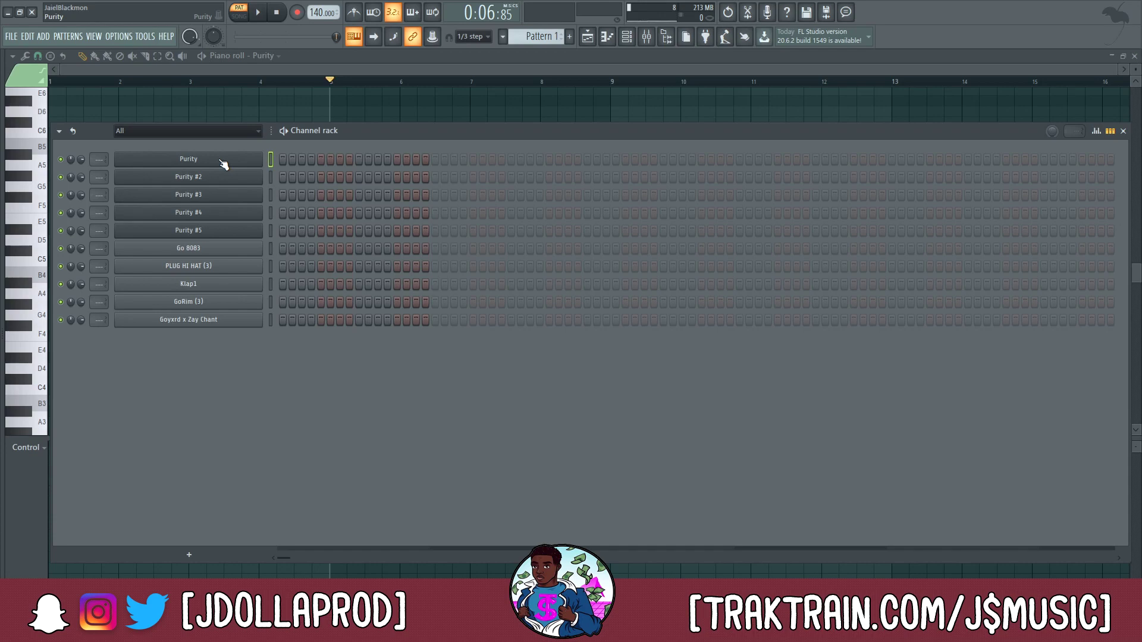
pyautogui.rightClick(219, 159)
pyautogui.click(237, 167)
pyautogui.rightClick(256, 160)
pyautogui.click(312, 161)
pyautogui.rightClick(253, 159)
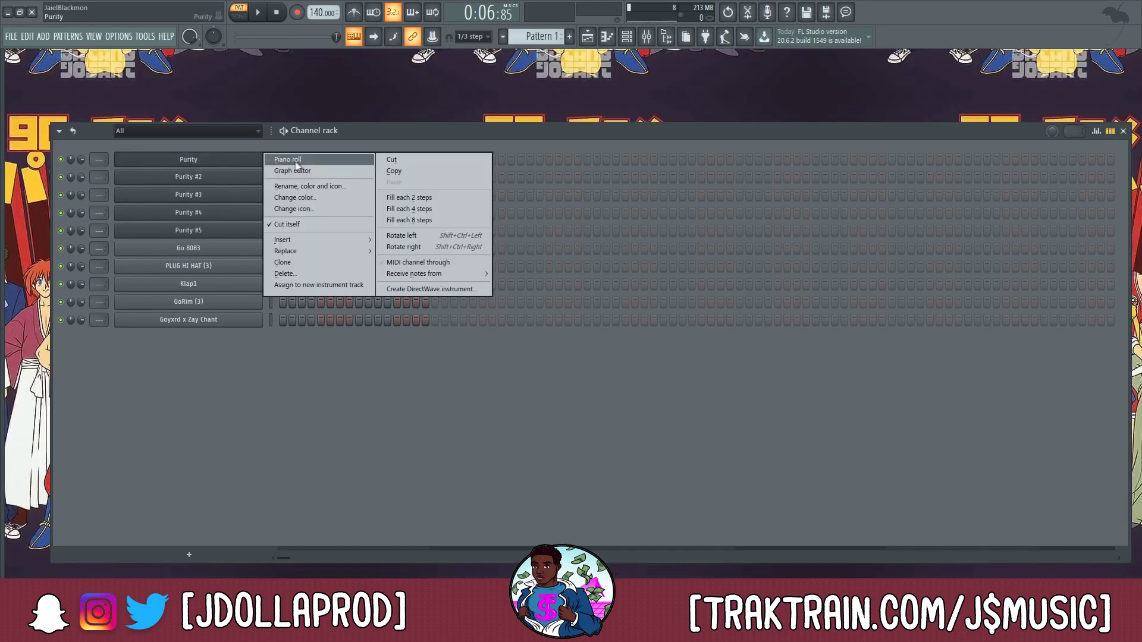
pyautogui.click(291, 159)
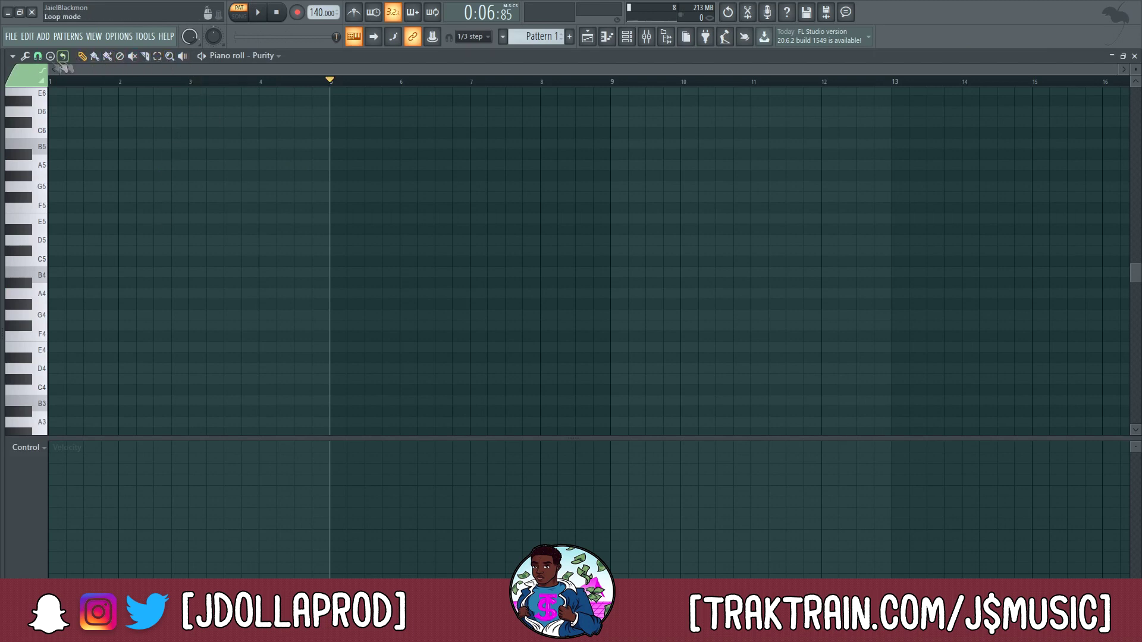
# Stamp a one-bar Minor 9th chord rooted on F#4 at the start of bar 1
pyautogui.click(50, 57)
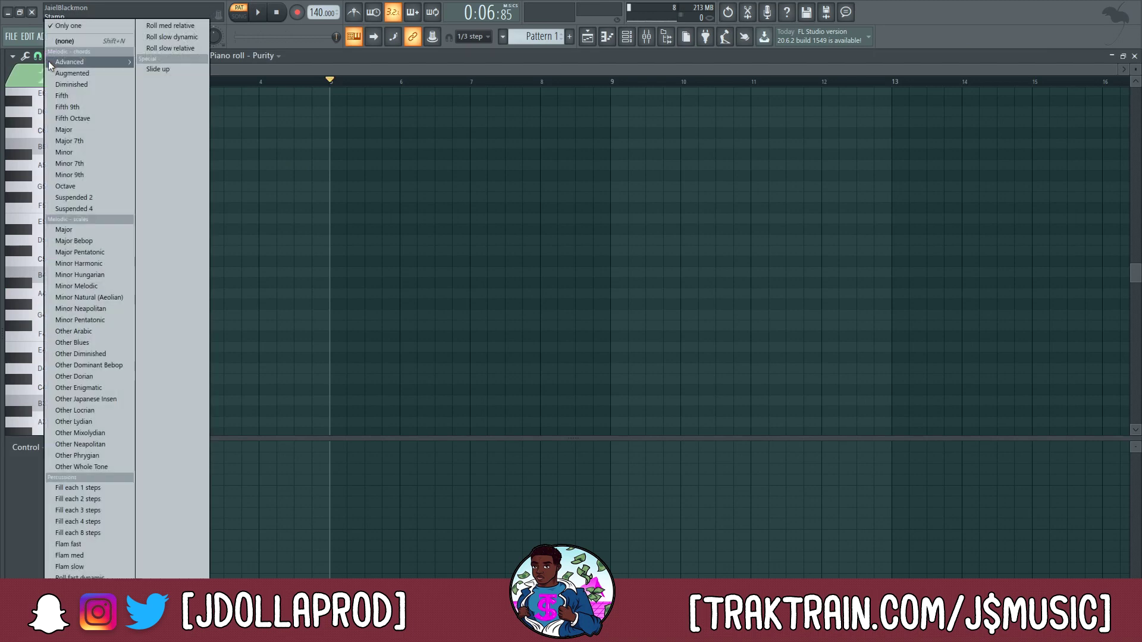
pyautogui.click(79, 174)
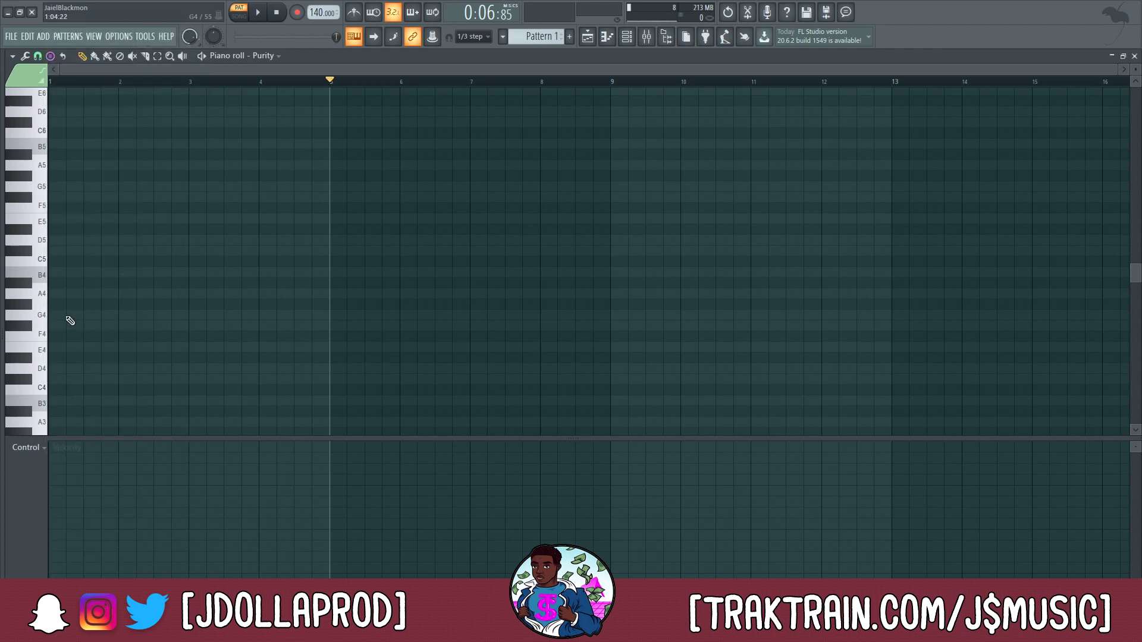
pyautogui.moveTo(95, 319); pyautogui.dragTo(37, 323)
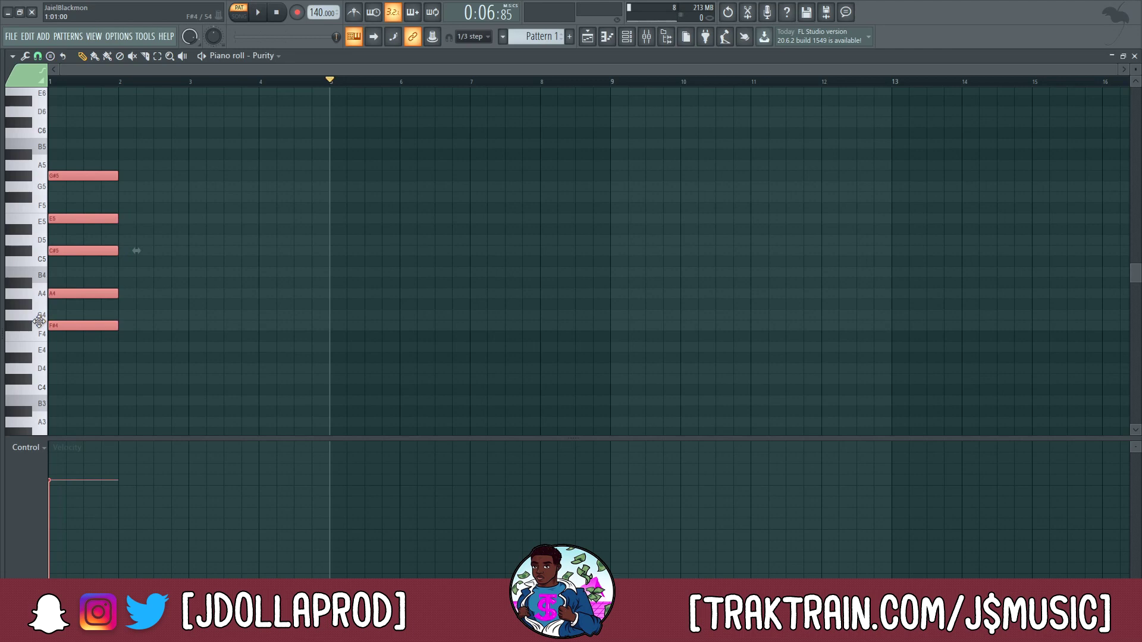
# Raise the bar 1 chord to root G4, place a copy rooted on F4 in bar 2, and play the pattern
pyautogui.press('space')
pyautogui.press('space')
pyautogui.moveTo(84, 294); pyautogui.dragTo(155, 307)
pyautogui.press('space')
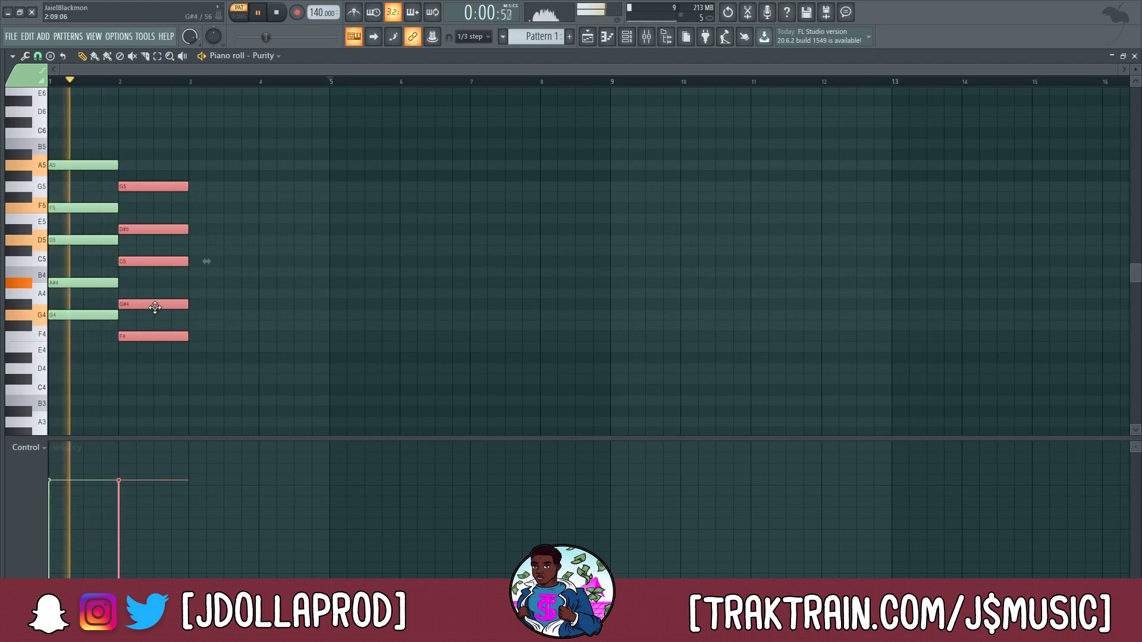
# Copy the bar 2 chord into bar 3 and transpose the copy by ear to root C5
pyautogui.keyDown('shift'); pyautogui.moveTo(155, 307); pyautogui.dragTo(226, 263); pyautogui.keyUp('shift')
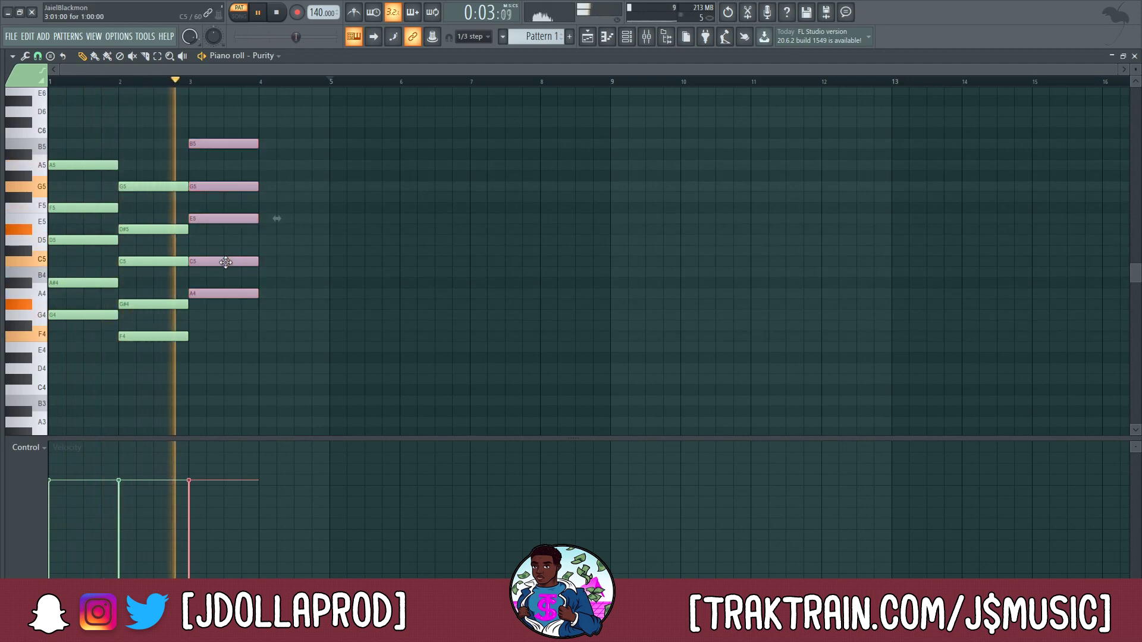
pyautogui.moveTo(225, 186); pyautogui.dragTo(226, 204)
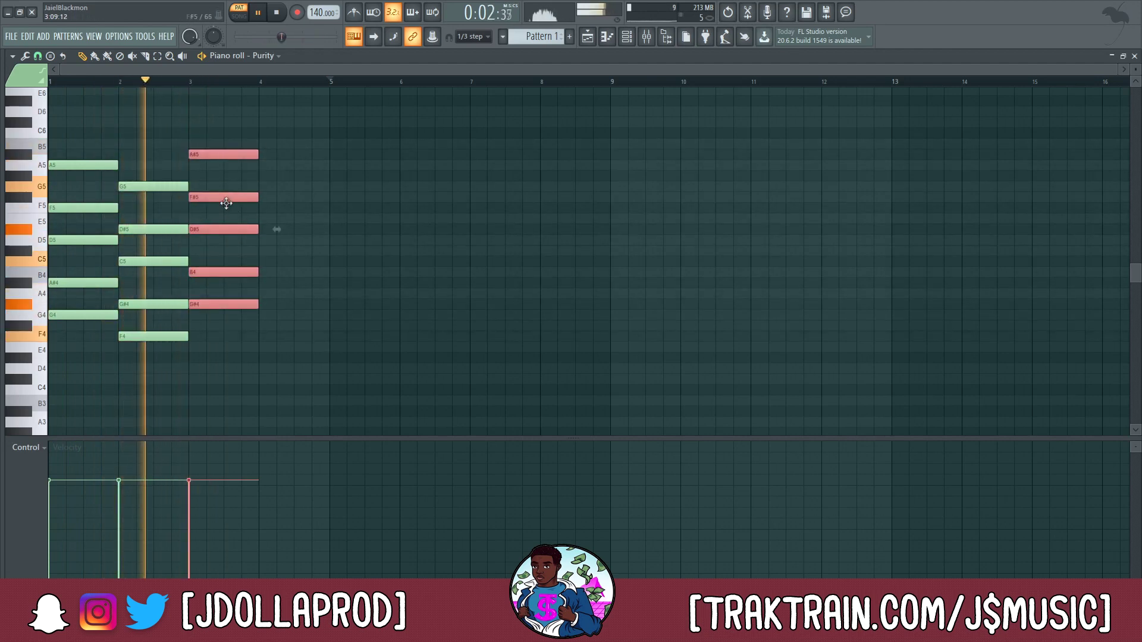
pyautogui.moveTo(228, 196); pyautogui.dragTo(228, 198)
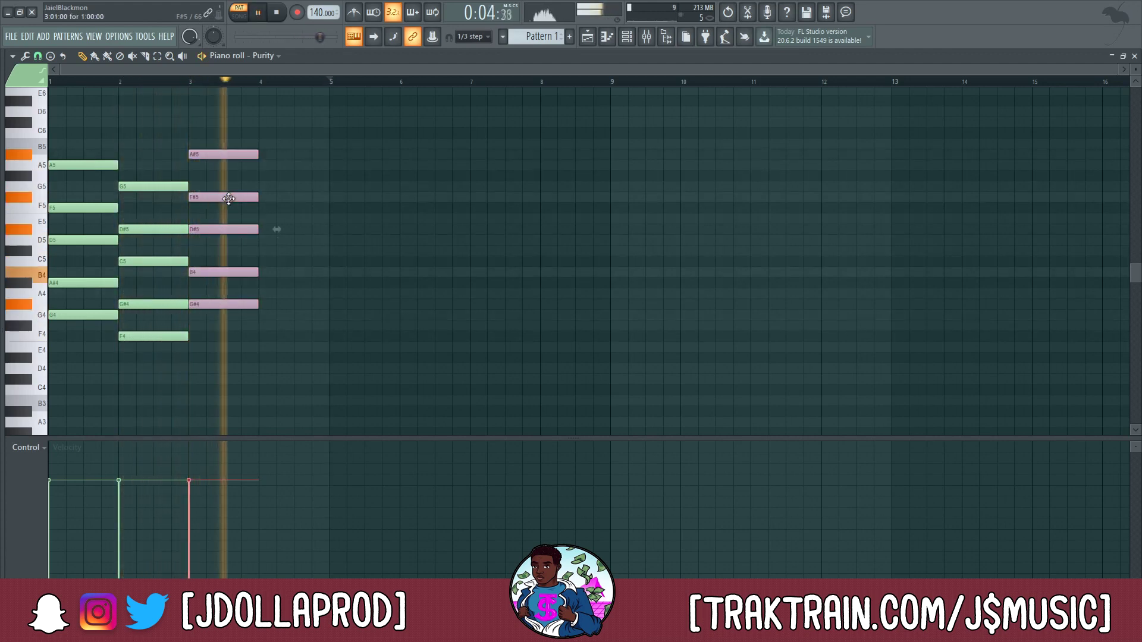
pyautogui.moveTo(199, 153); pyautogui.dragTo(220, 107)
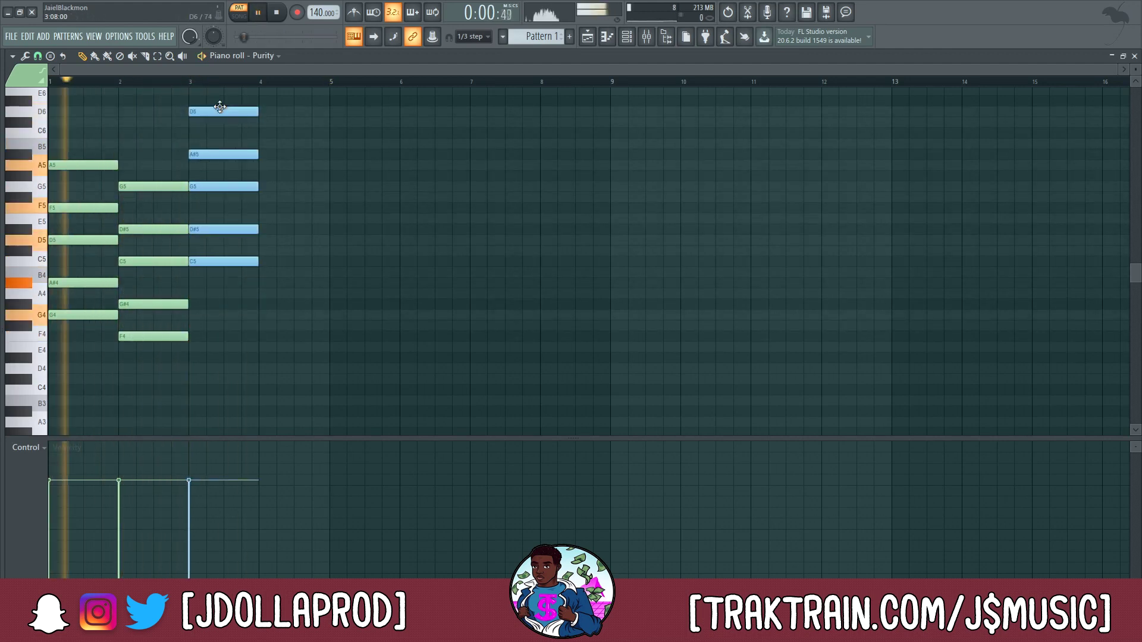
# Copy the bar 2 chord into bar 4 at the same pitch and stop playback
pyautogui.moveTo(183, 171); pyautogui.dragTo(126, 350)
pyautogui.moveTo(153, 186); pyautogui.dragTo(293, 188)
pyautogui.keyDown('ctrl'); pyautogui.click(293, 198); pyautogui.keyUp('ctrl')
pyautogui.press('space')
# Select all four chords, strum their notes with the strum tool, and accept the result
pyautogui.moveTo(350, 109); pyautogui.dragTo(5, 415)
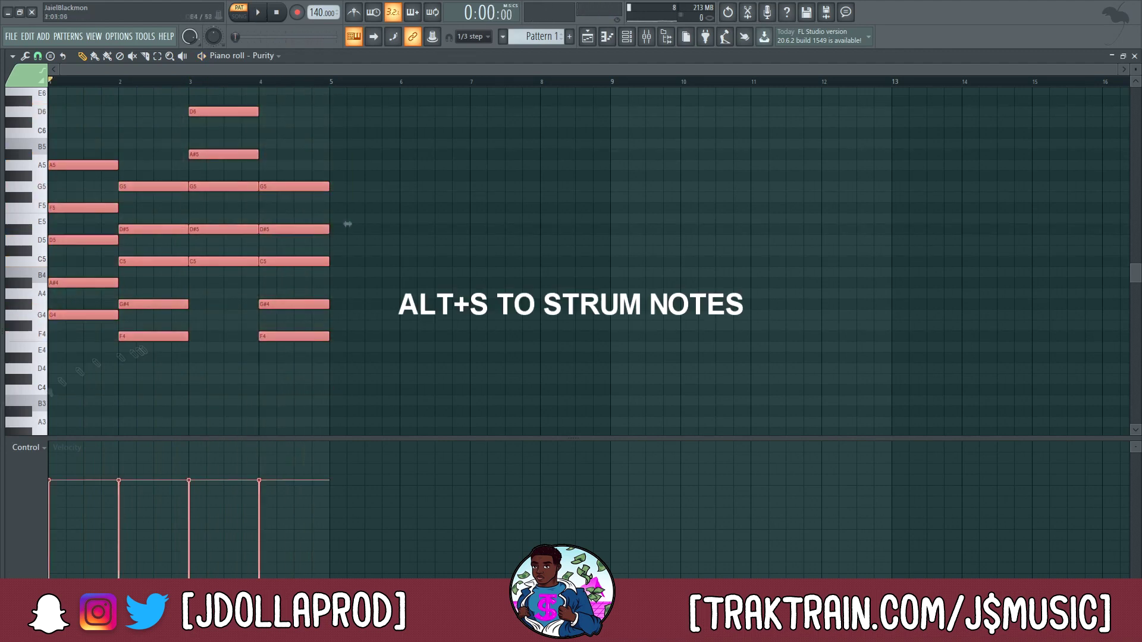
pyautogui.hotkey('alt', 's')
pyautogui.press('space')
pyautogui.moveTo(533, 397); pyautogui.dragTo(534, 405)
pyautogui.press('Return')
pyautogui.press('space')
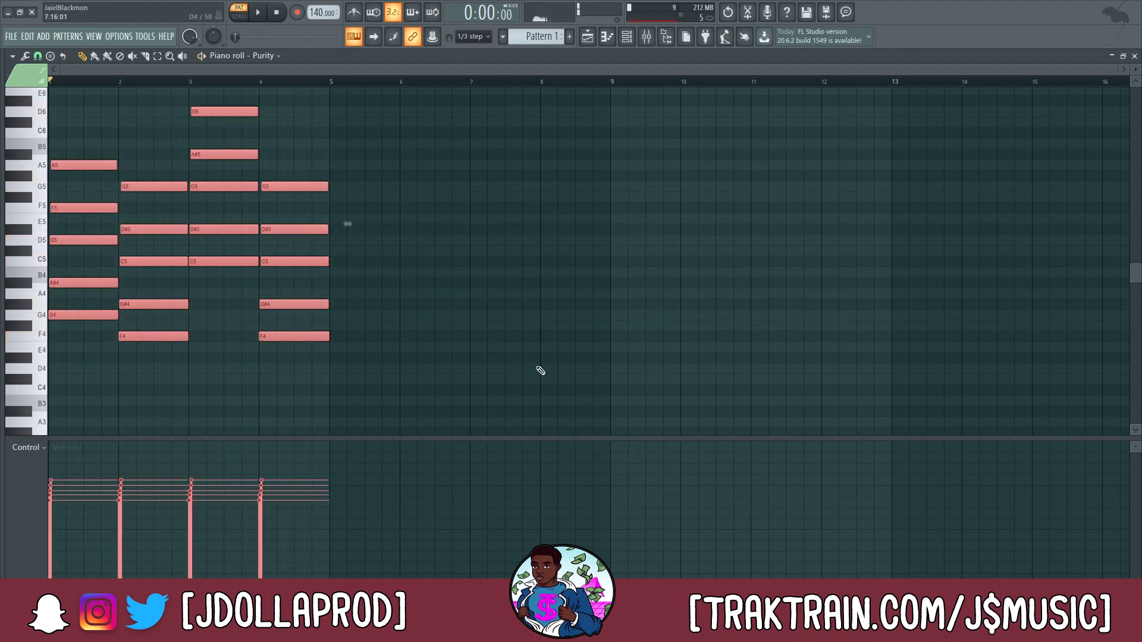
# Randomize the velocities of all chord notes with a small volume variation, accept it, and listen to the loop
pyautogui.hotkey('alt', 'r')
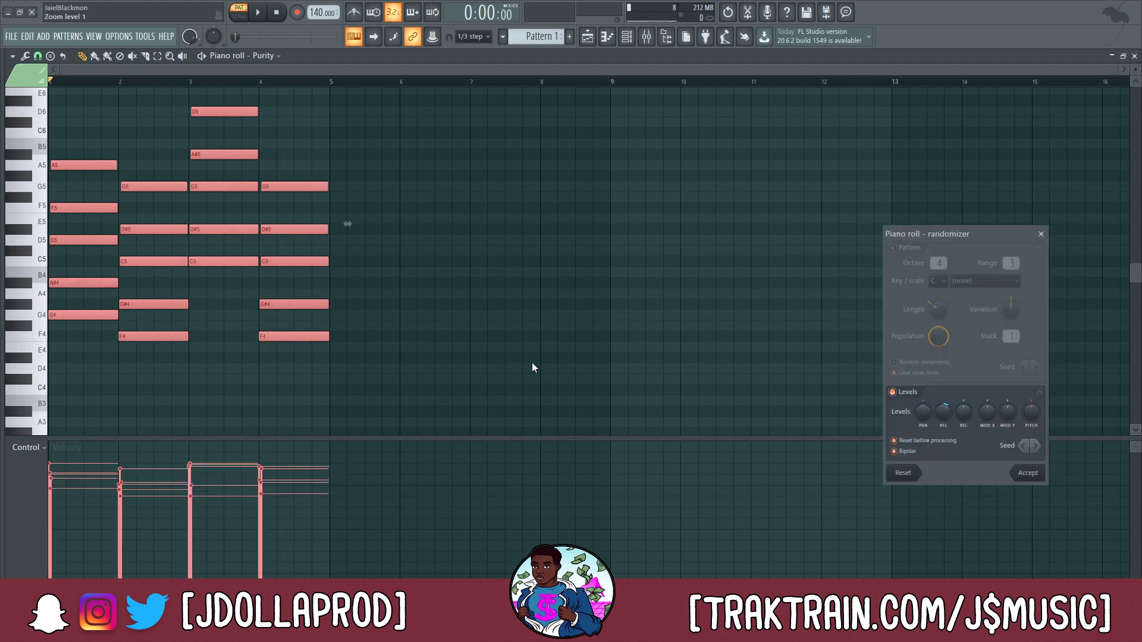
pyautogui.moveTo(948, 415); pyautogui.dragTo(948, 430)
pyautogui.click(1027, 473)
pyautogui.press('space')
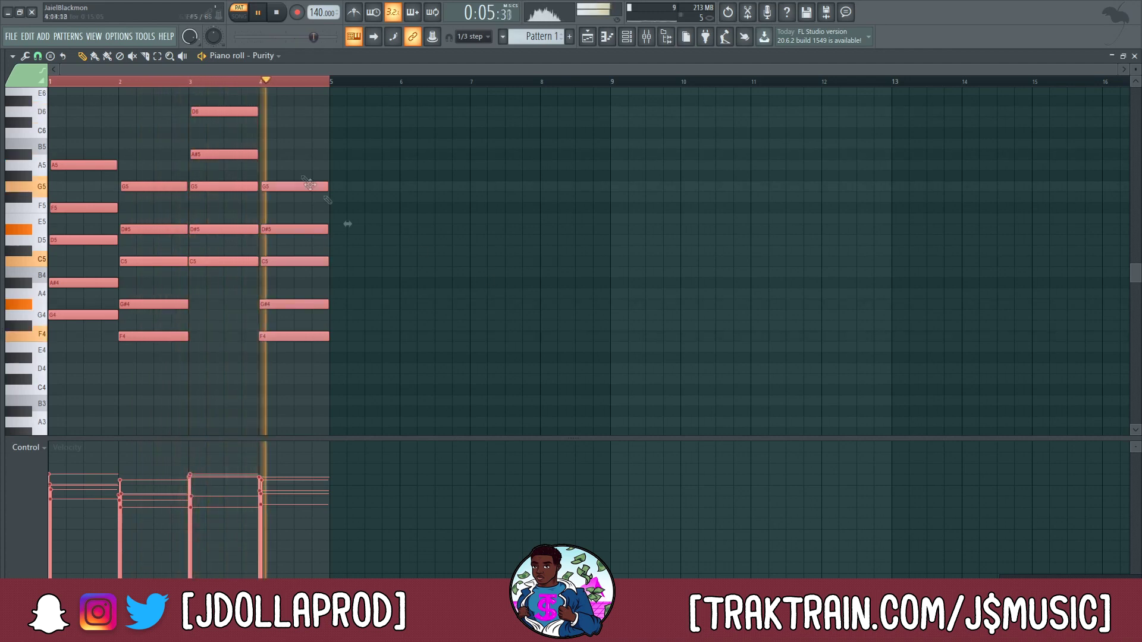
pyautogui.press('space')
pyautogui.moveTo(193, 271); pyautogui.dragTo(248, 110)
pyautogui.moveTo(75, 95); pyautogui.dragTo(354, 404)
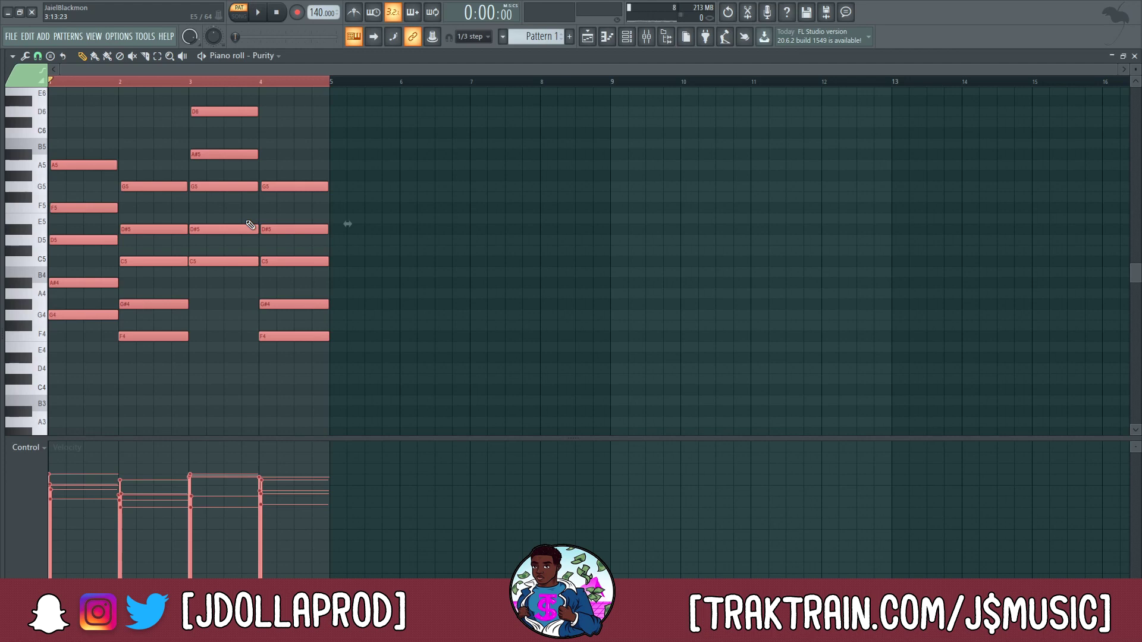
pyautogui.hotkey('ctrl', 'z')
pyautogui.hotkey('ctrl', 'z')
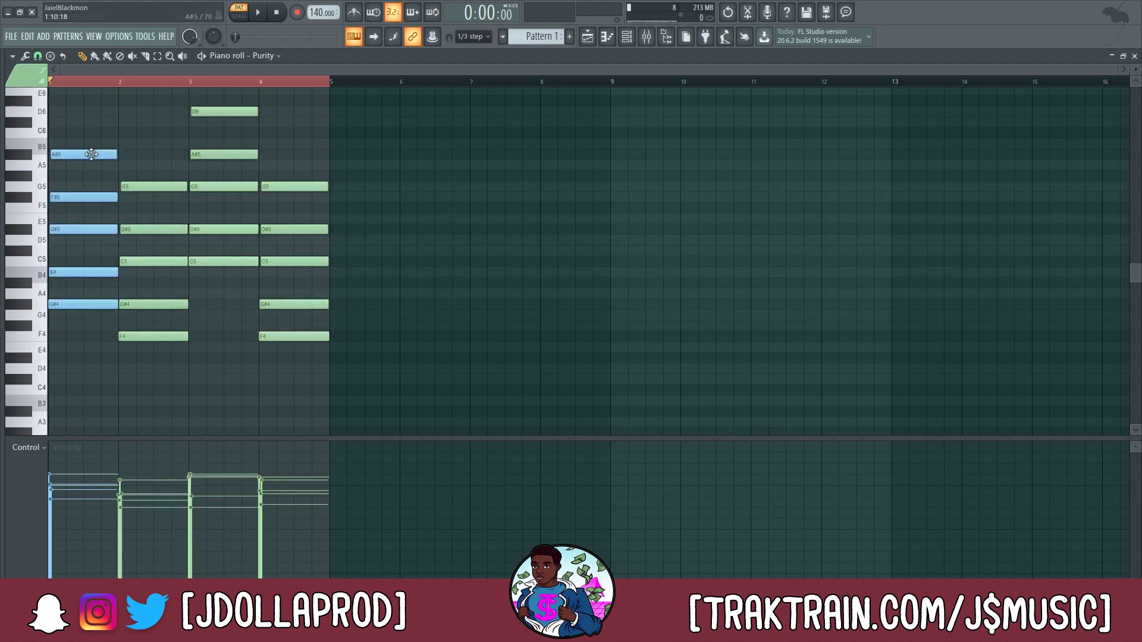
pyautogui.hotkey('ctrl', 'z')
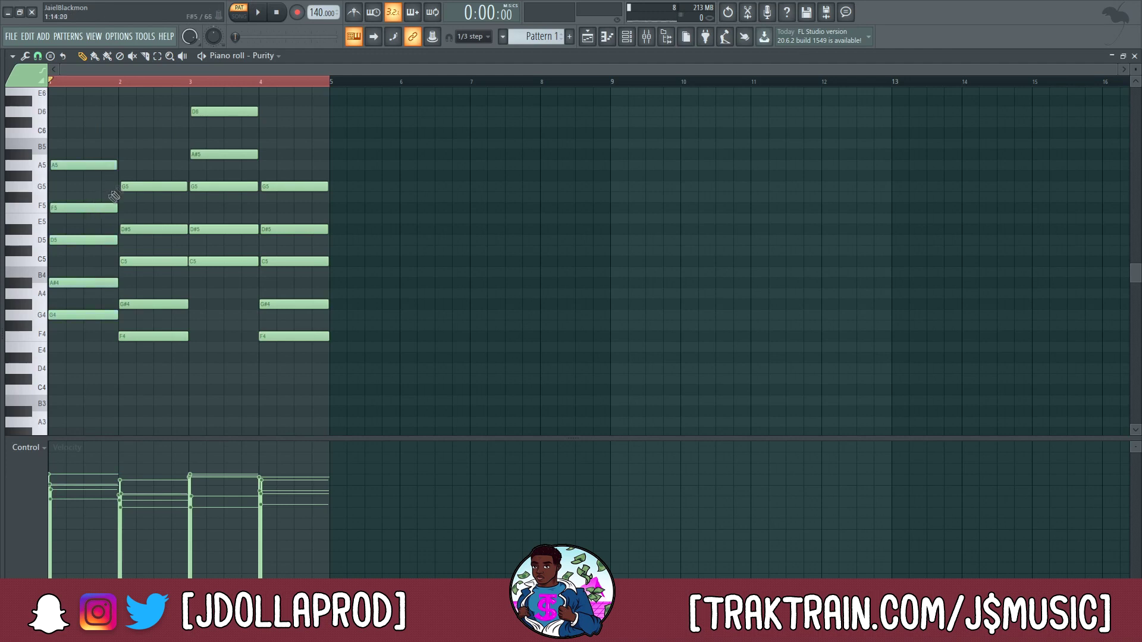
pyautogui.hotkey('ctrl', 'a')
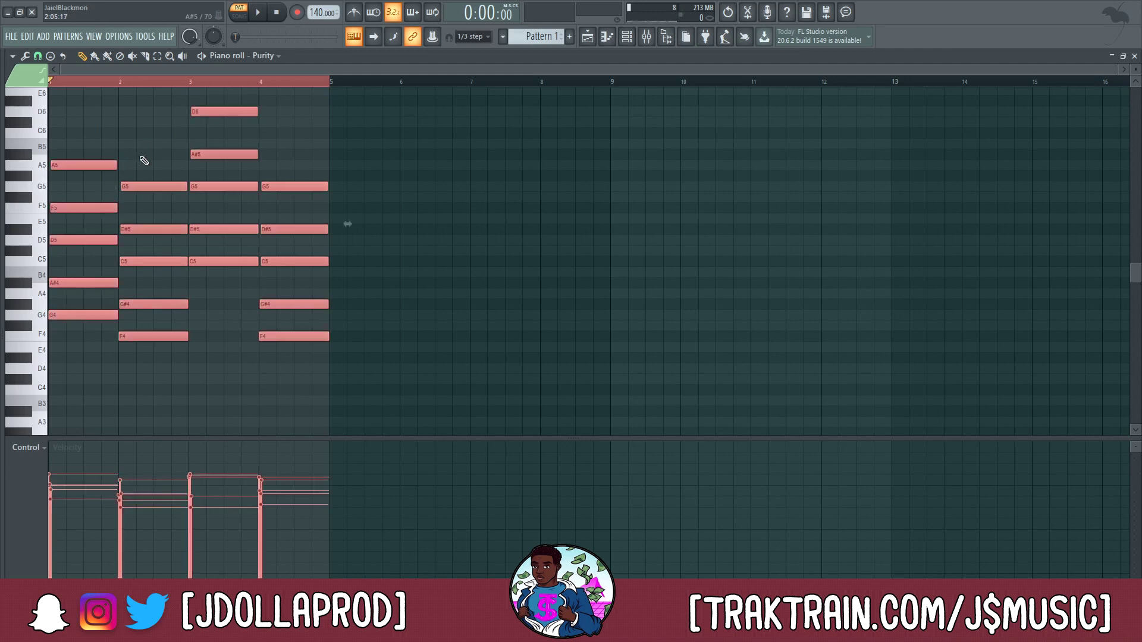
pyautogui.click(105, 164)
pyautogui.moveTo(105, 165); pyautogui.dragTo(105, 139)
pyautogui.hotkey('ctrl', 'z')
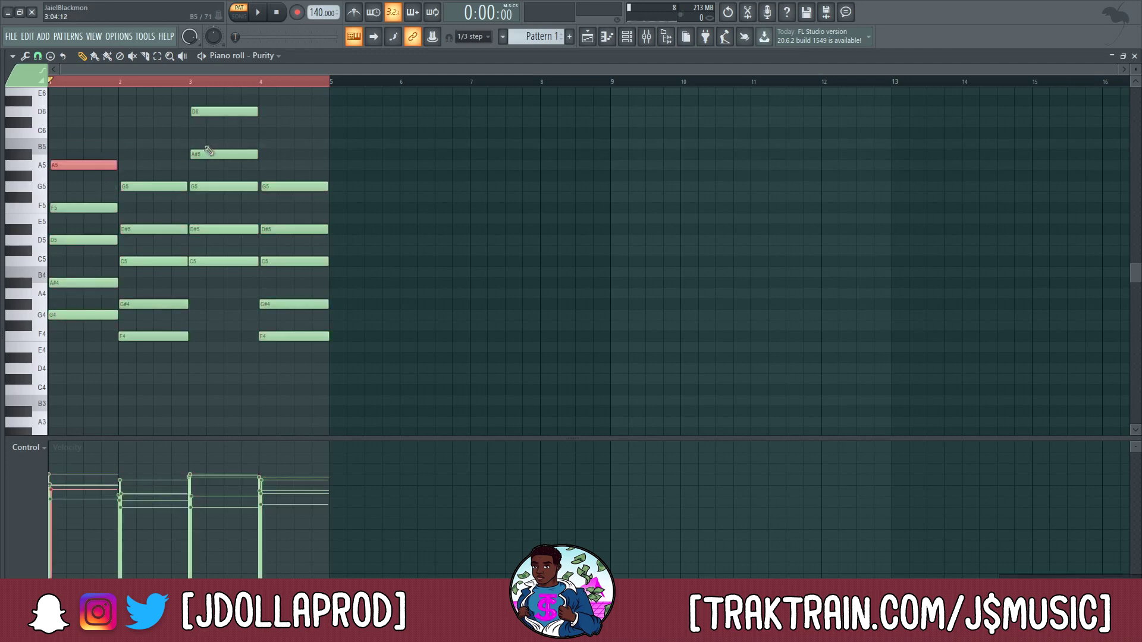
# Lower the velocities of the D6 and A#5 notes in the bar 3 chord and listen to the result
pyautogui.click(220, 109)
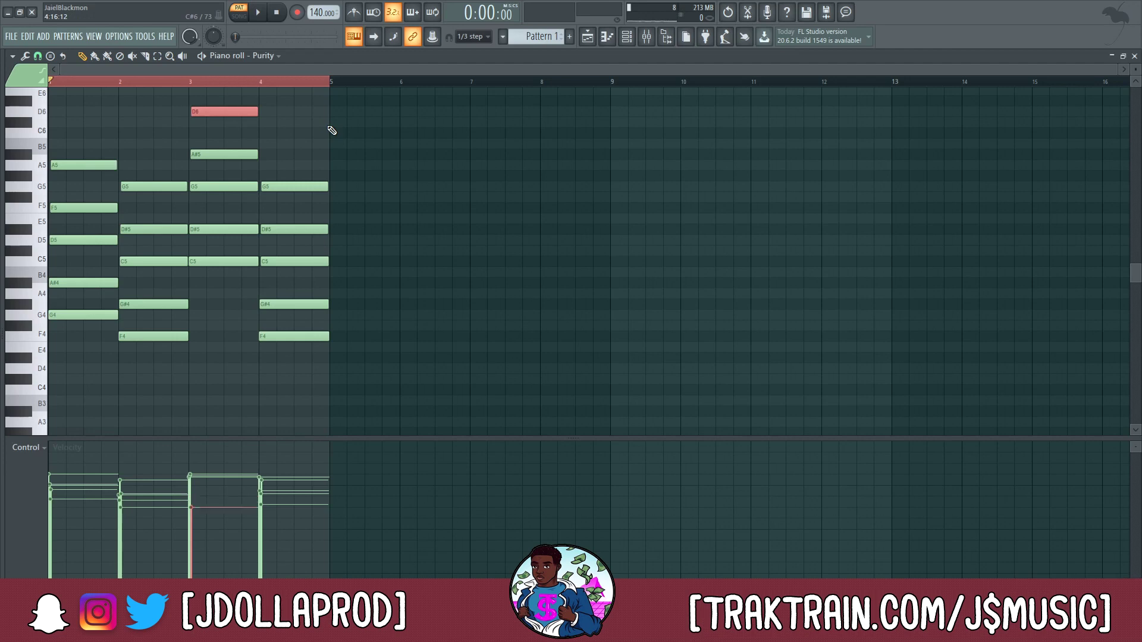
pyautogui.click(239, 154)
pyautogui.scroll(-4, 306, 158)
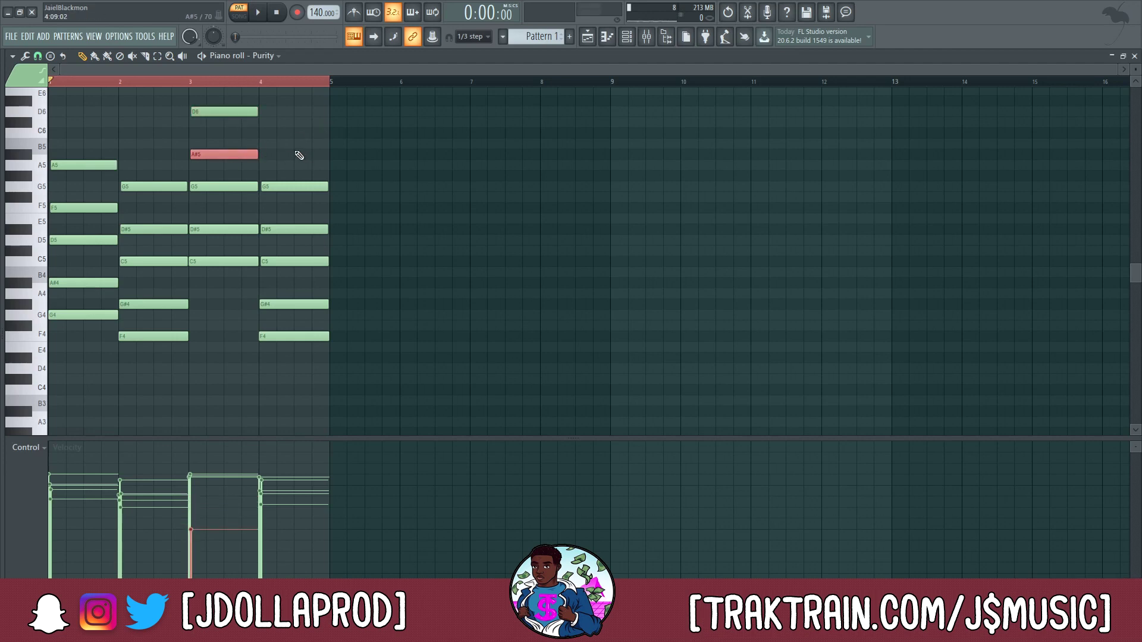
pyautogui.press('space')
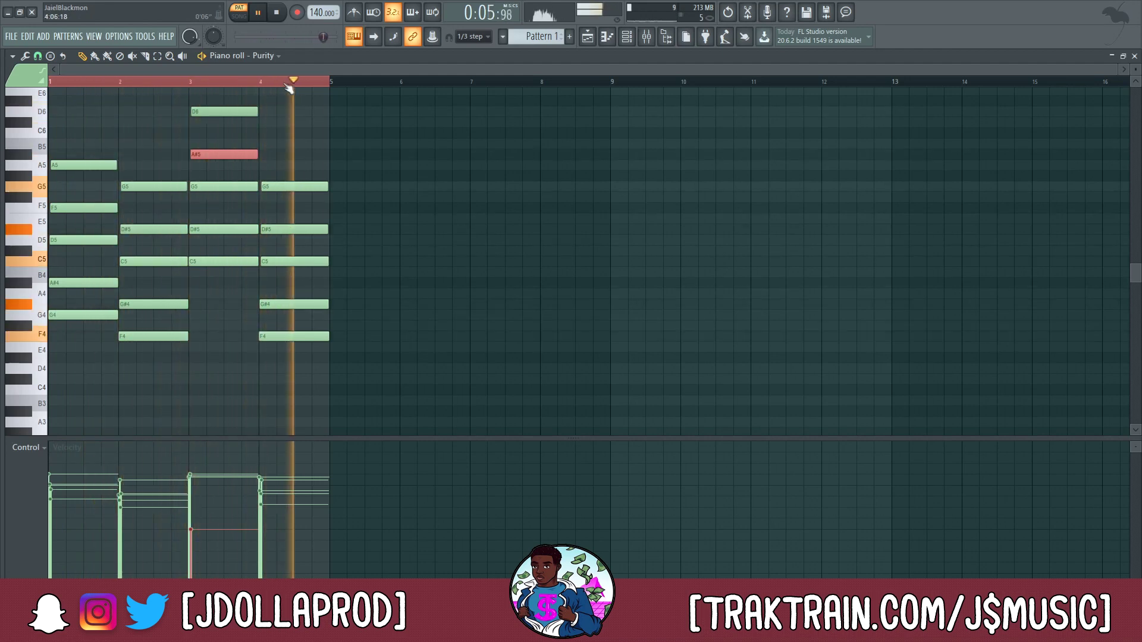
pyautogui.press('space')
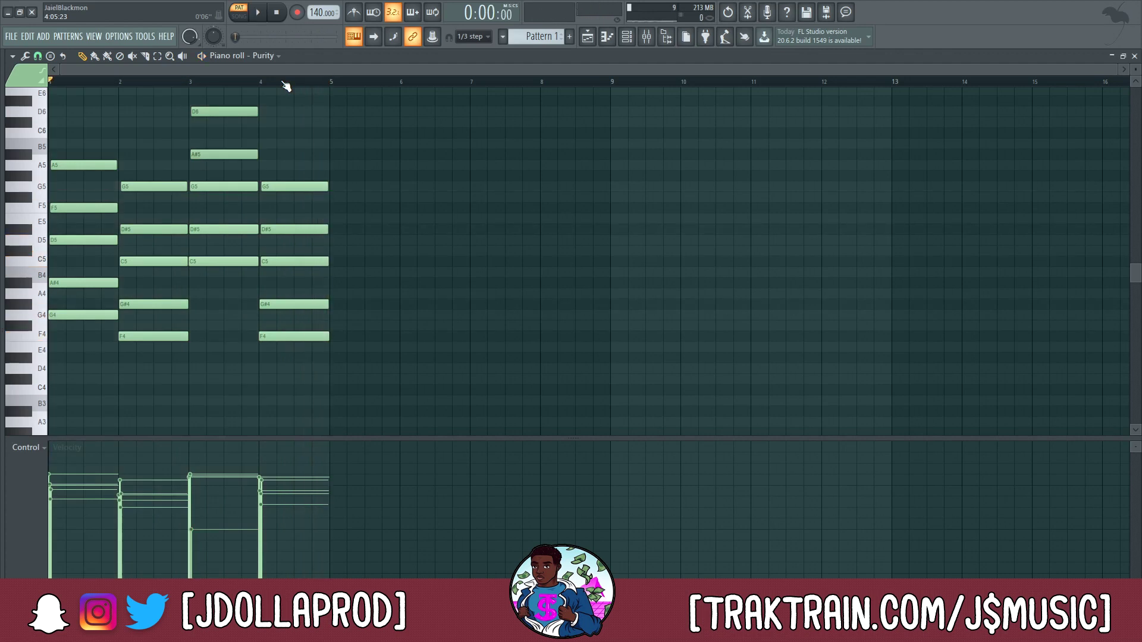
pyautogui.scroll(4, 277, 131)
pyautogui.click(226, 177)
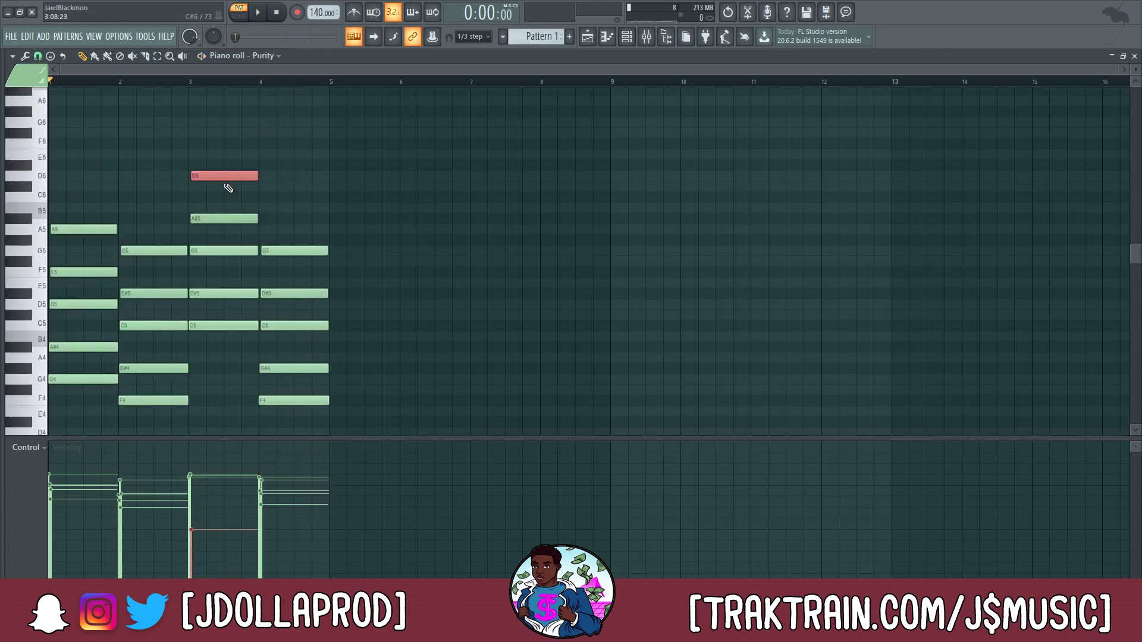
pyautogui.click(233, 219)
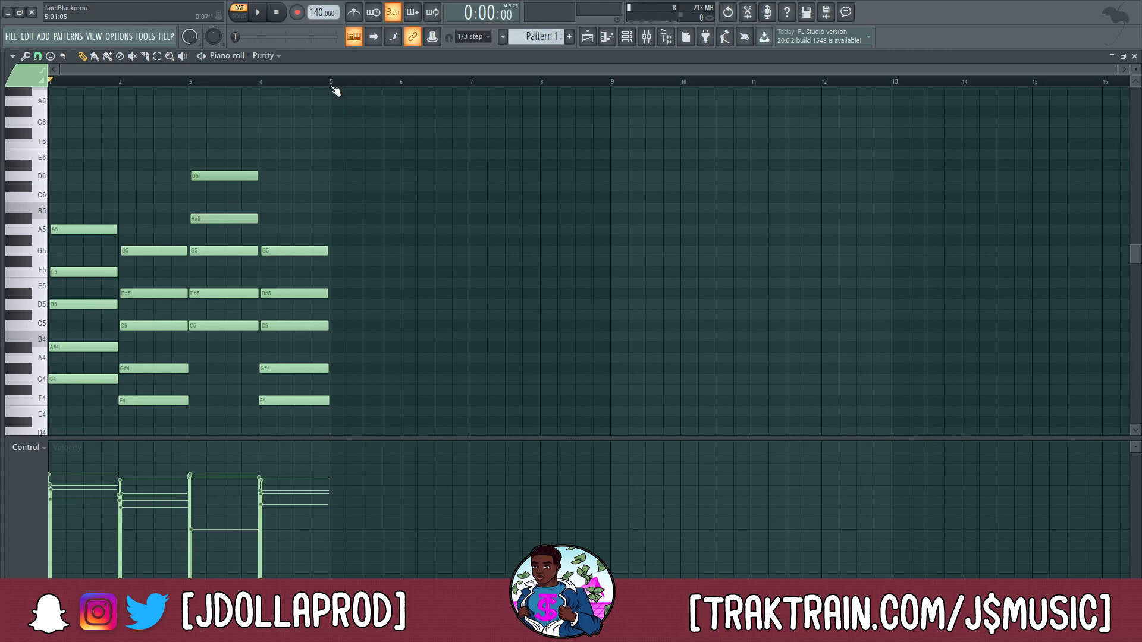
# Duplicate the four bars of chords into bars 5 to 8 and return to the channel rack
pyautogui.moveTo(333, 84); pyautogui.dragTo(51, 82)
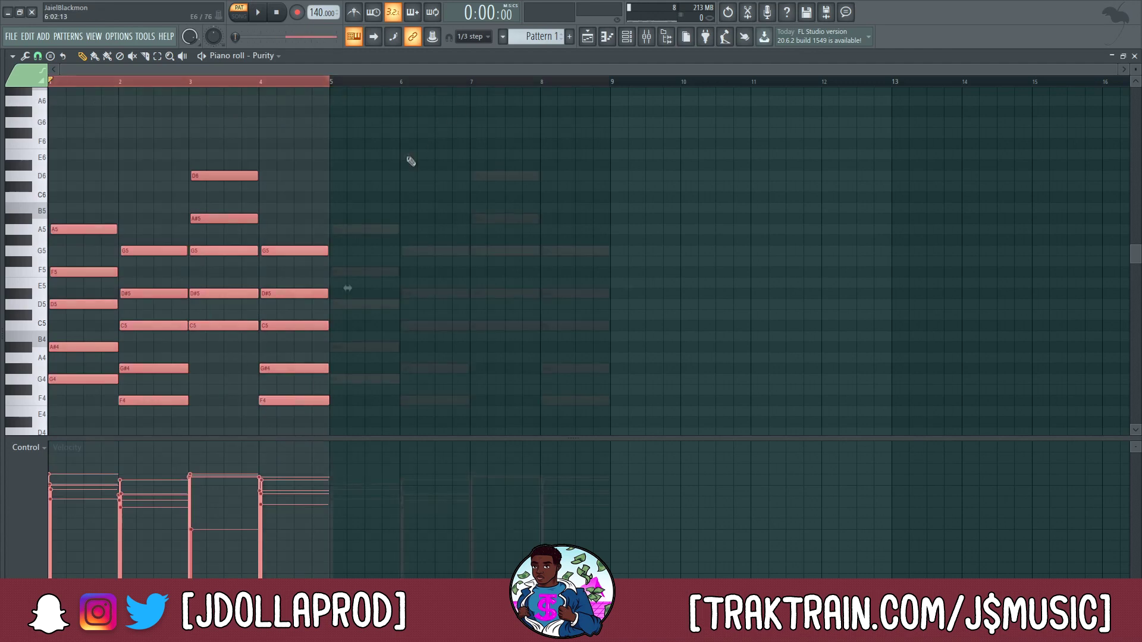
pyautogui.hotkey('ctrl', 'b')
pyautogui.press('F6')
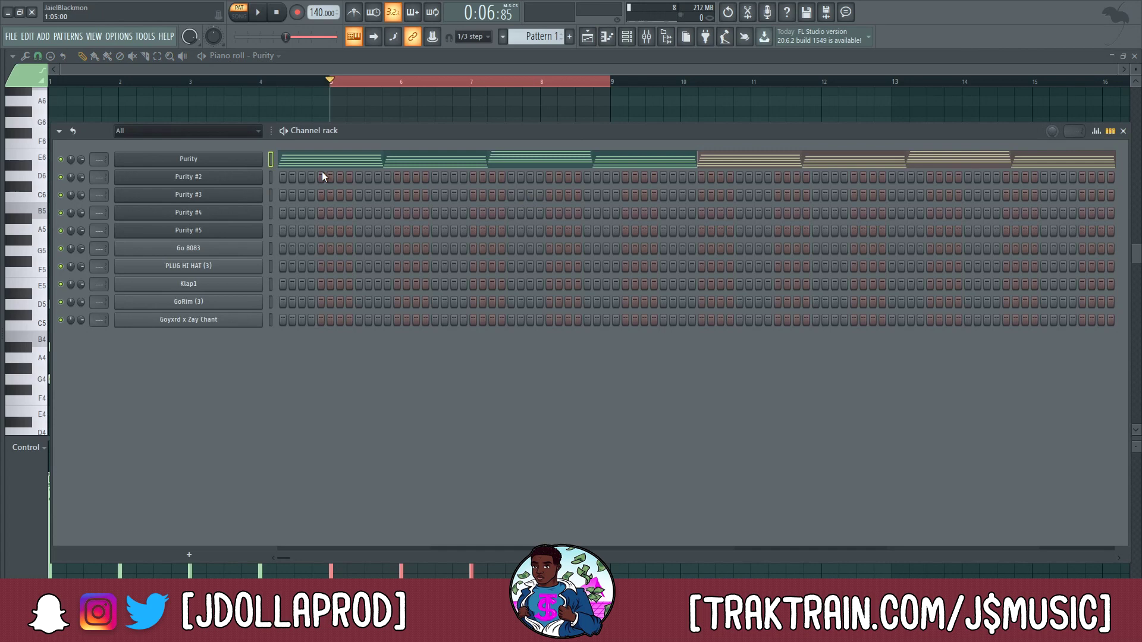
# Load the Sean Pad preset from the Slow Synth category in the Purity #2 channel
pyautogui.rightClick(227, 177)
pyautogui.click(227, 178)
pyautogui.click(461, 351)
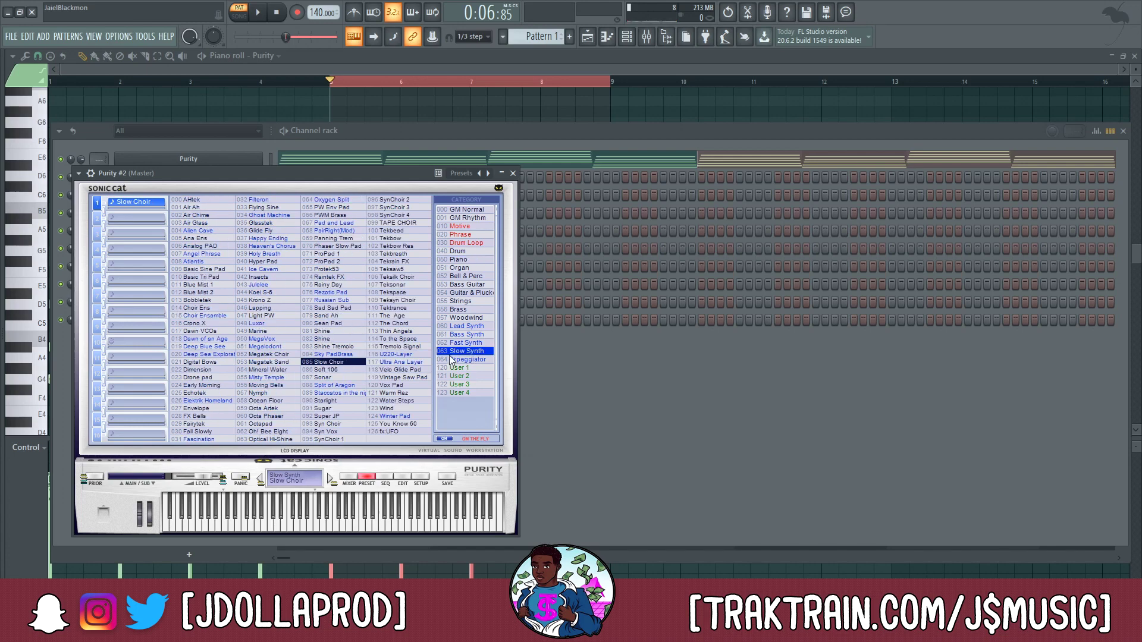
pyautogui.click(339, 323)
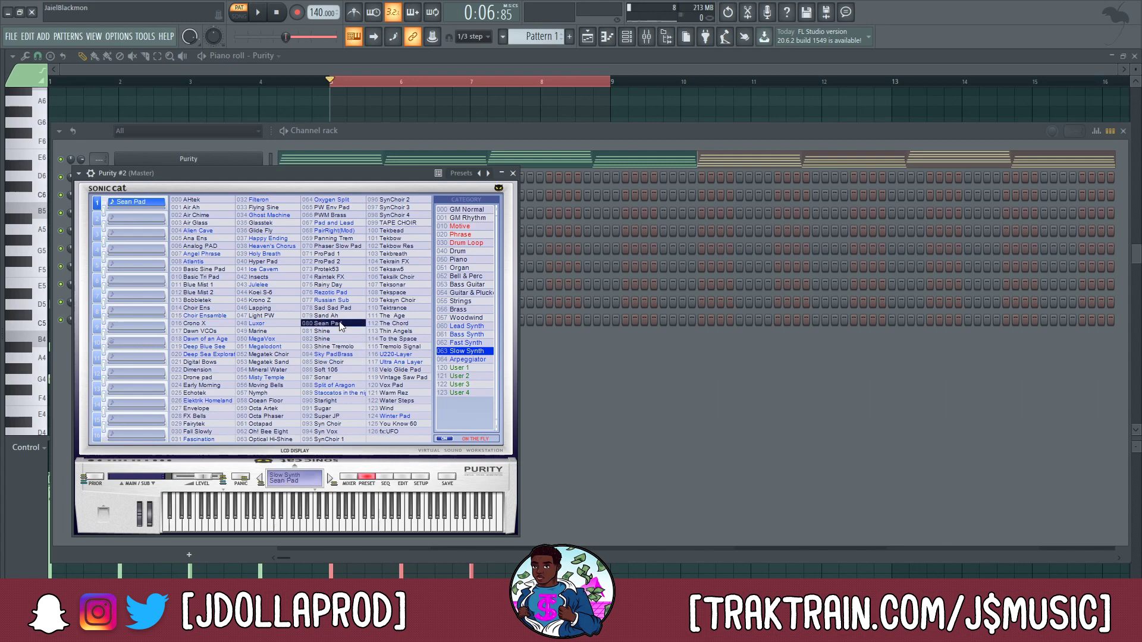
# Copy the eight bars of chords from the Purity channel into Purity #2 and listen to both layers together
pyautogui.click(512, 173)
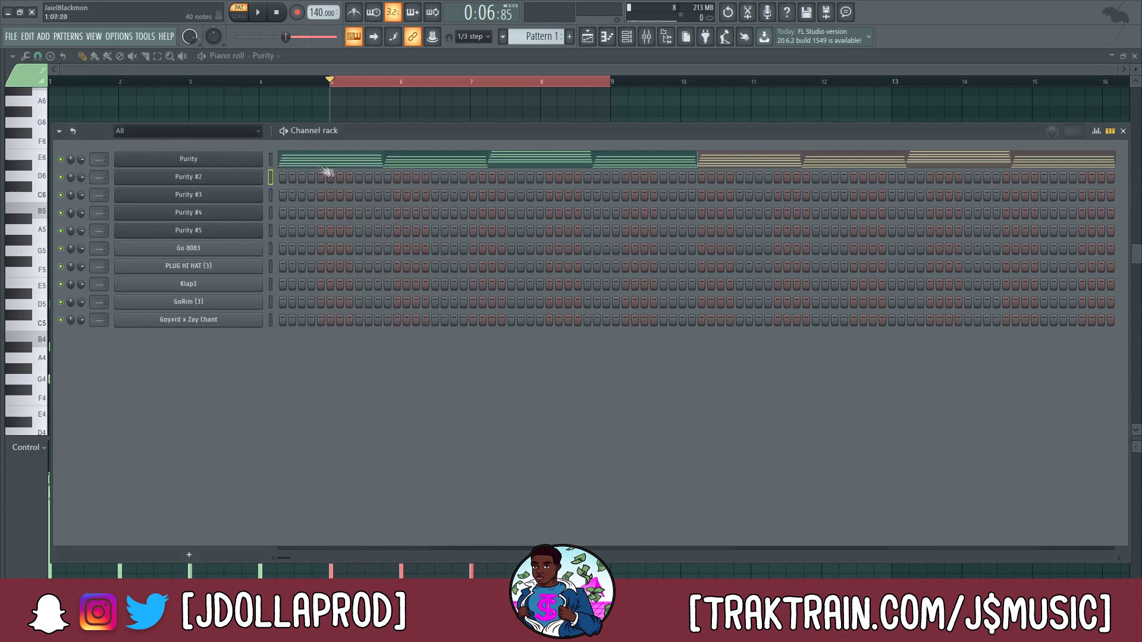
pyautogui.click(256, 178)
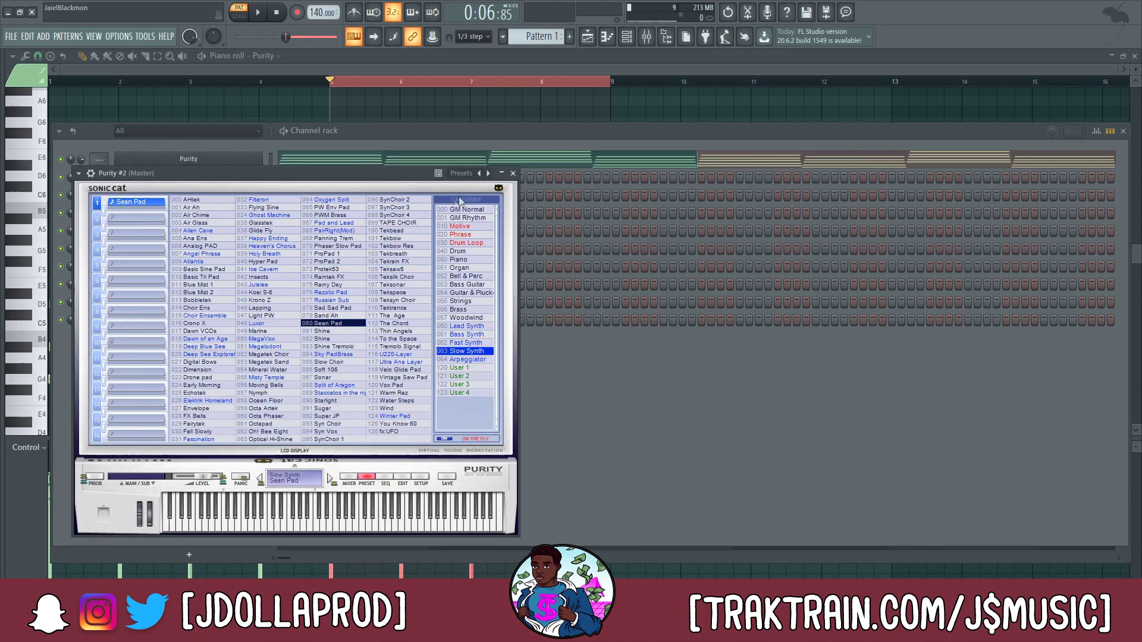
pyautogui.click(513, 173)
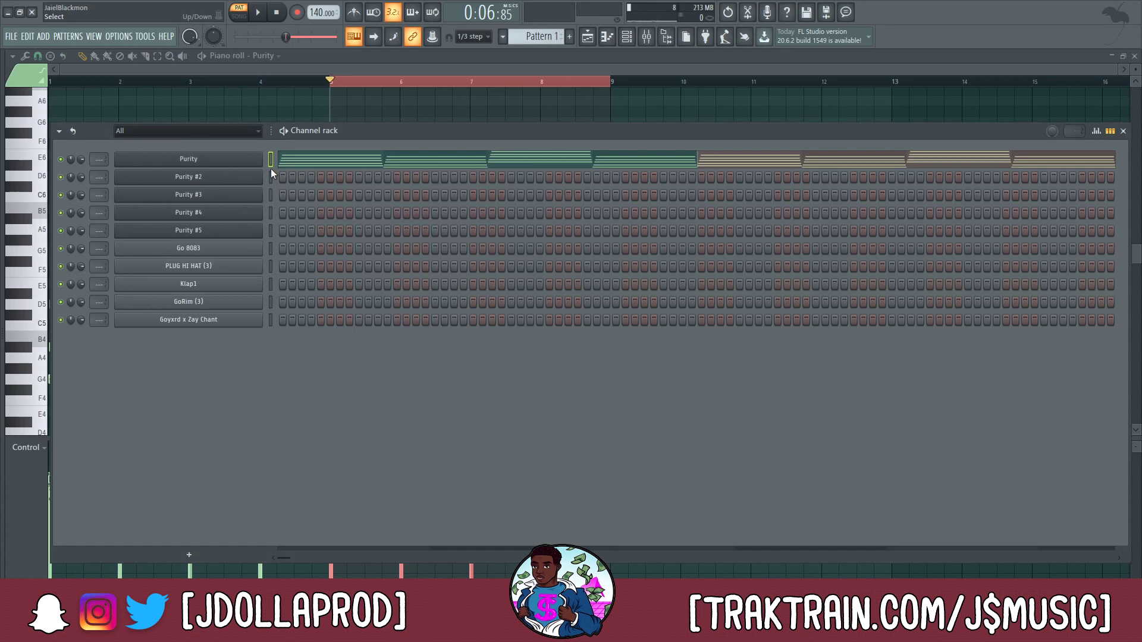
pyautogui.click(271, 178)
pyautogui.hotkey('ctrl', 'v')
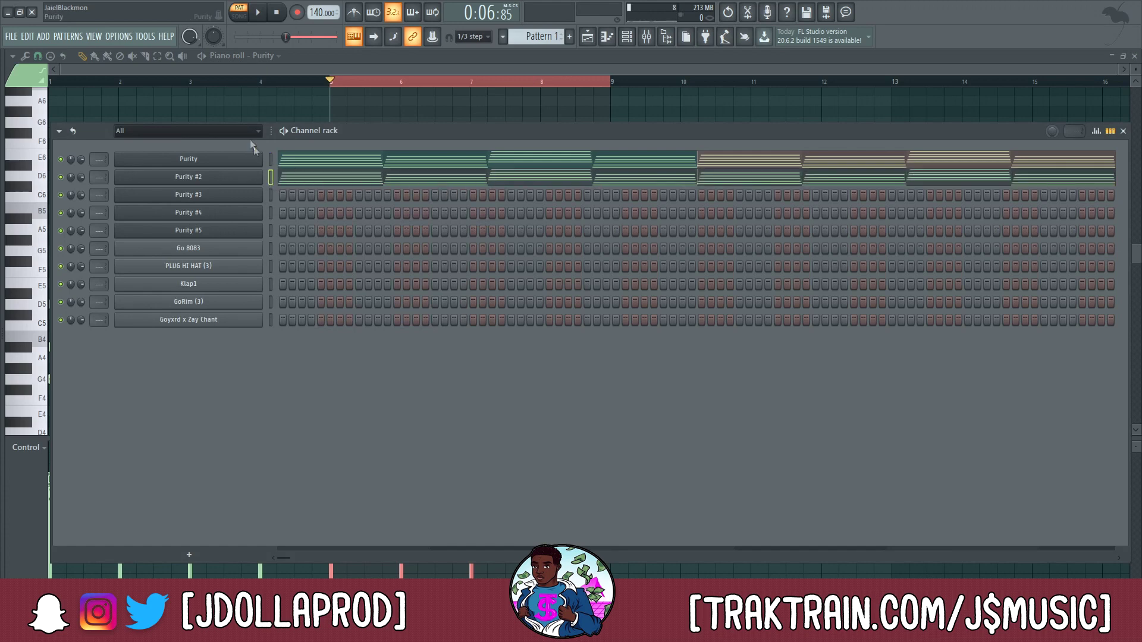
pyautogui.click(260, 13)
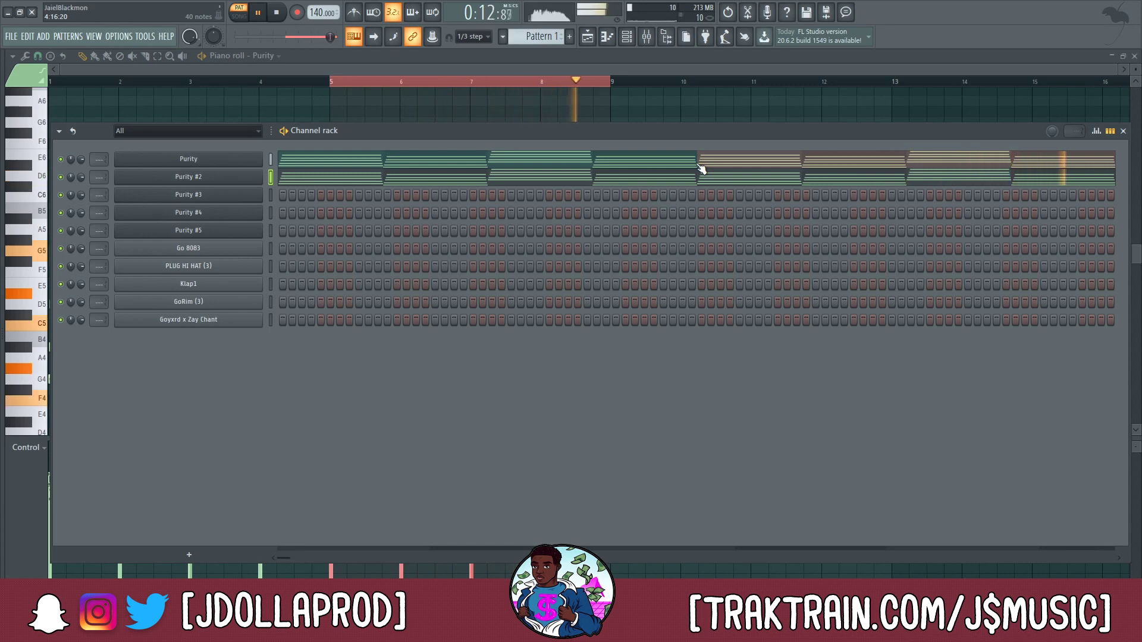
pyautogui.press('space')
# Load the Space Arps preset from the Arpeggiator category in the Purity #3 channel
pyautogui.press('F7')
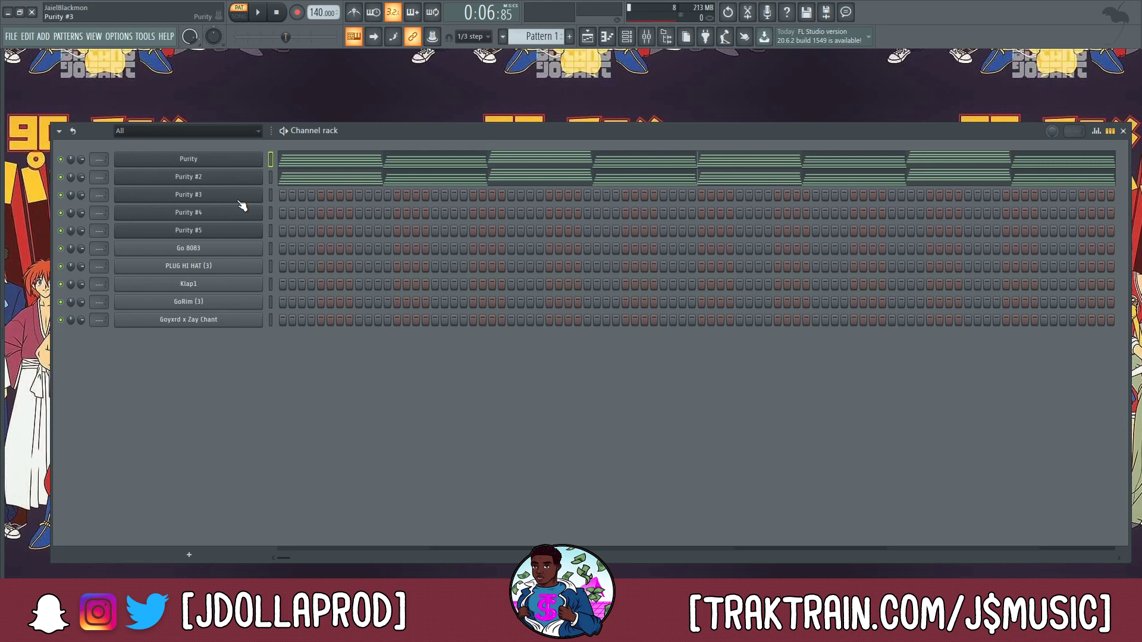
pyautogui.click(271, 179)
pyautogui.rightClick(245, 198)
pyautogui.click(278, 195)
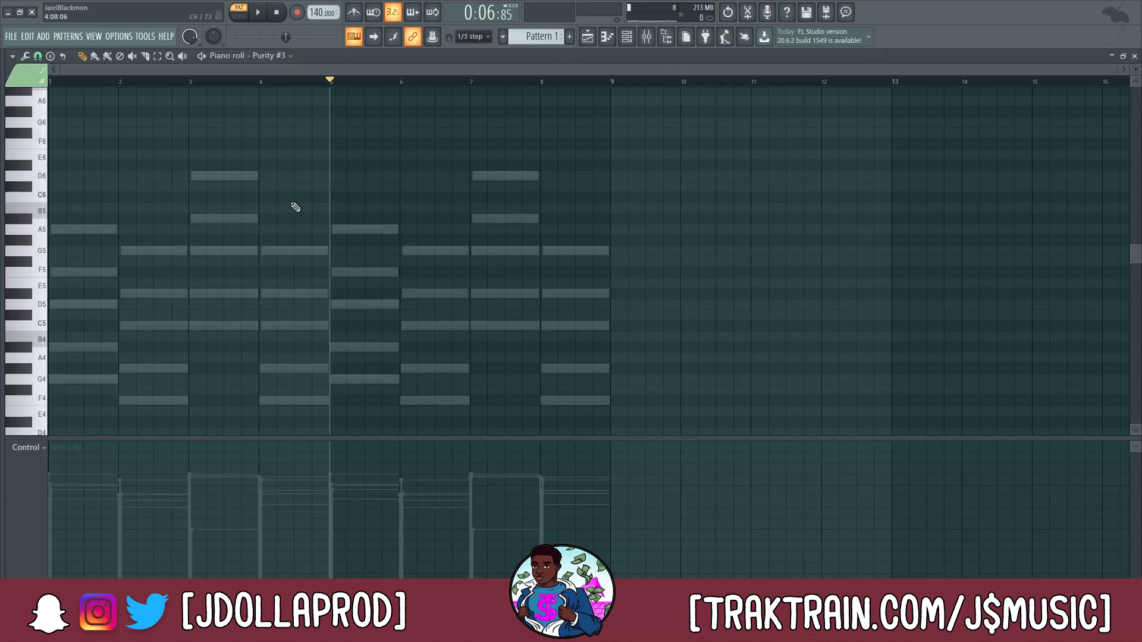
pyautogui.click(629, 39)
pyautogui.click(204, 196)
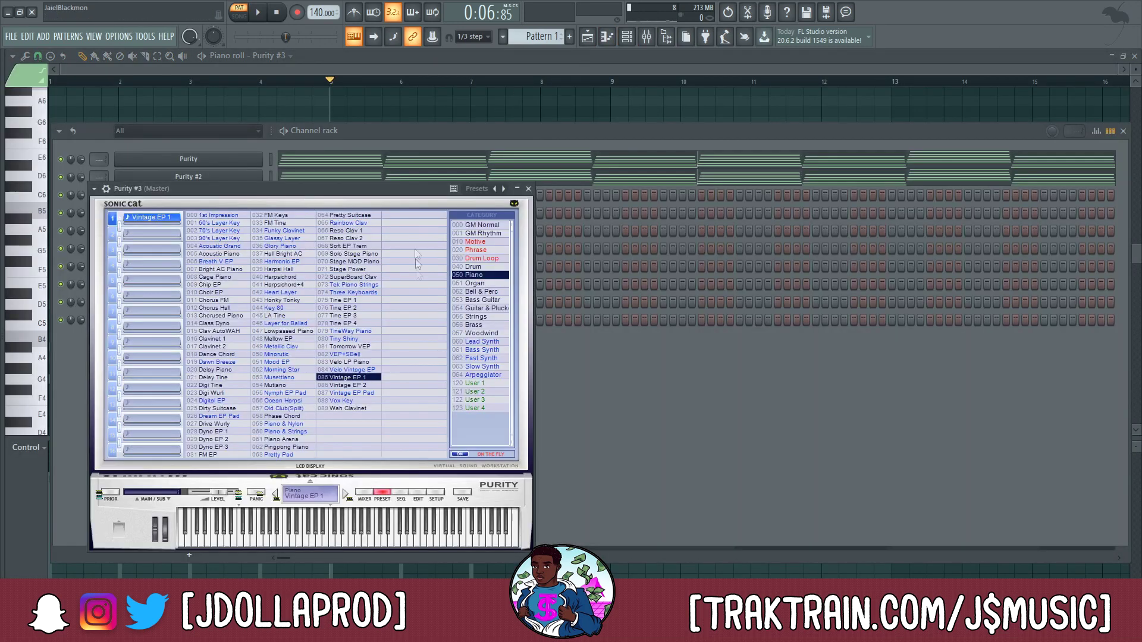
pyautogui.click(460, 376)
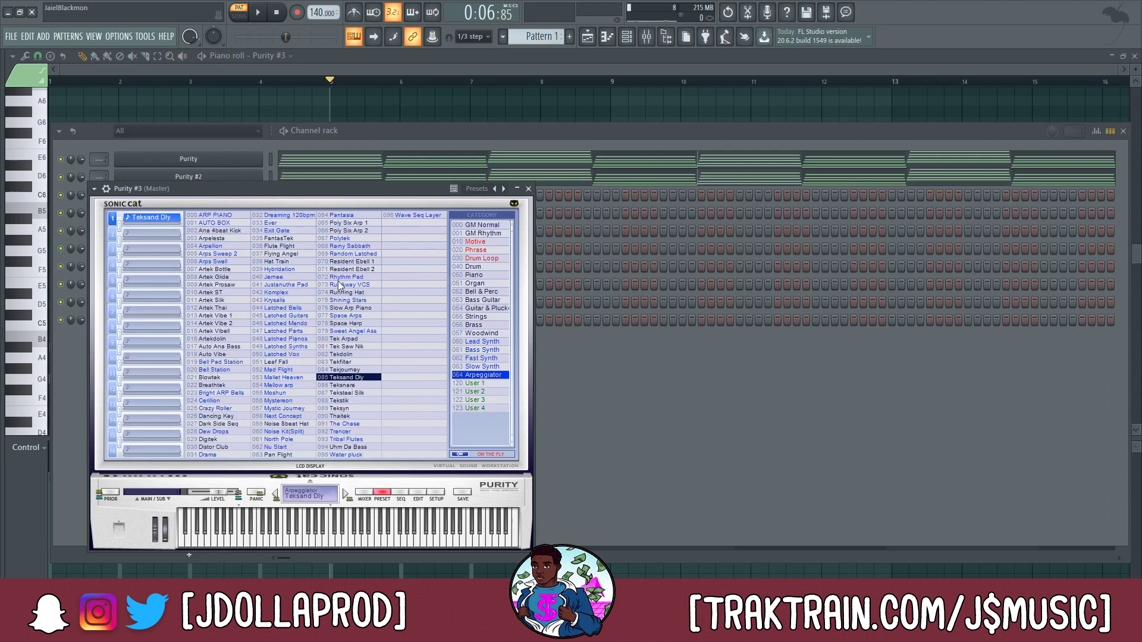
pyautogui.click(340, 315)
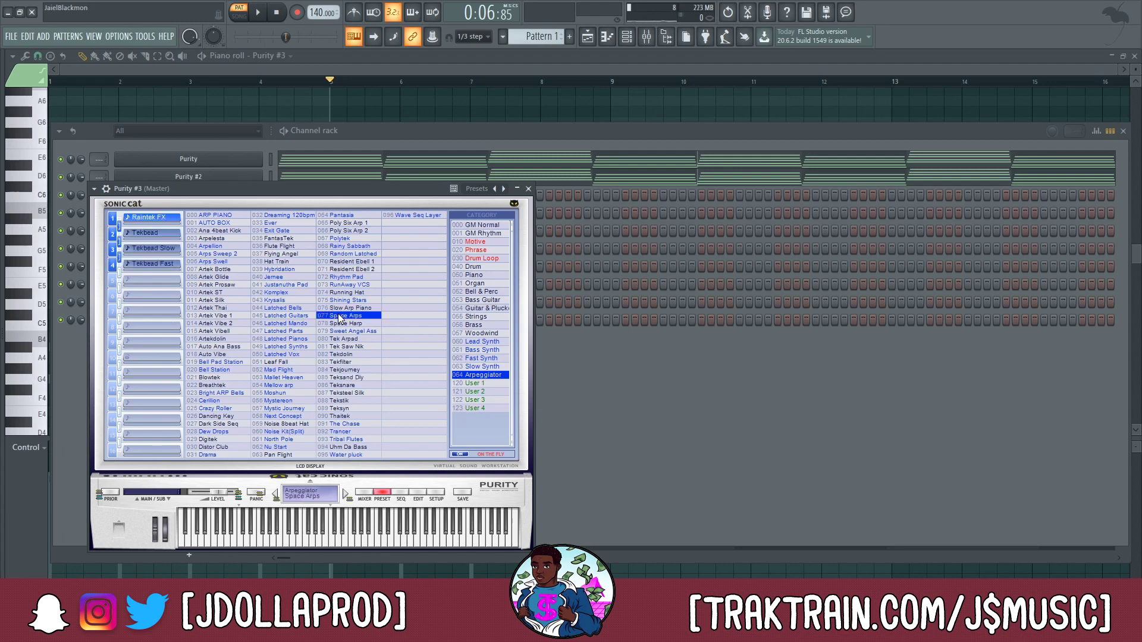
pyautogui.click(529, 189)
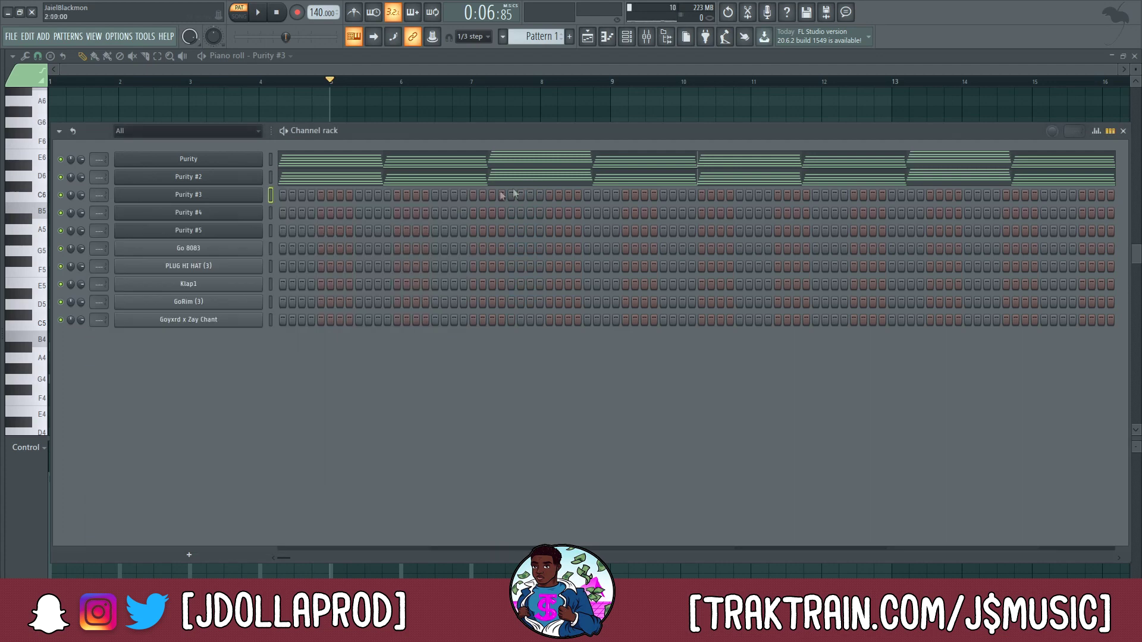
# Copy the chord notes from Purity #2 into the Purity #3 channel and play the loop
pyautogui.rightClick(235, 179)
pyautogui.rightClick(213, 198)
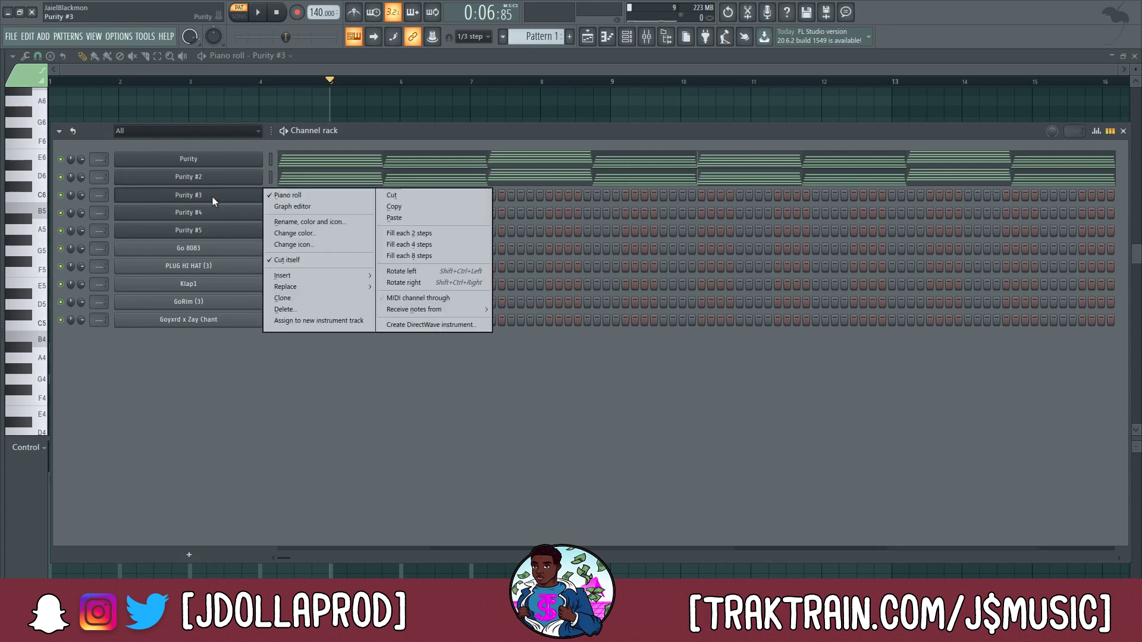
pyautogui.click(394, 218)
pyautogui.press('space')
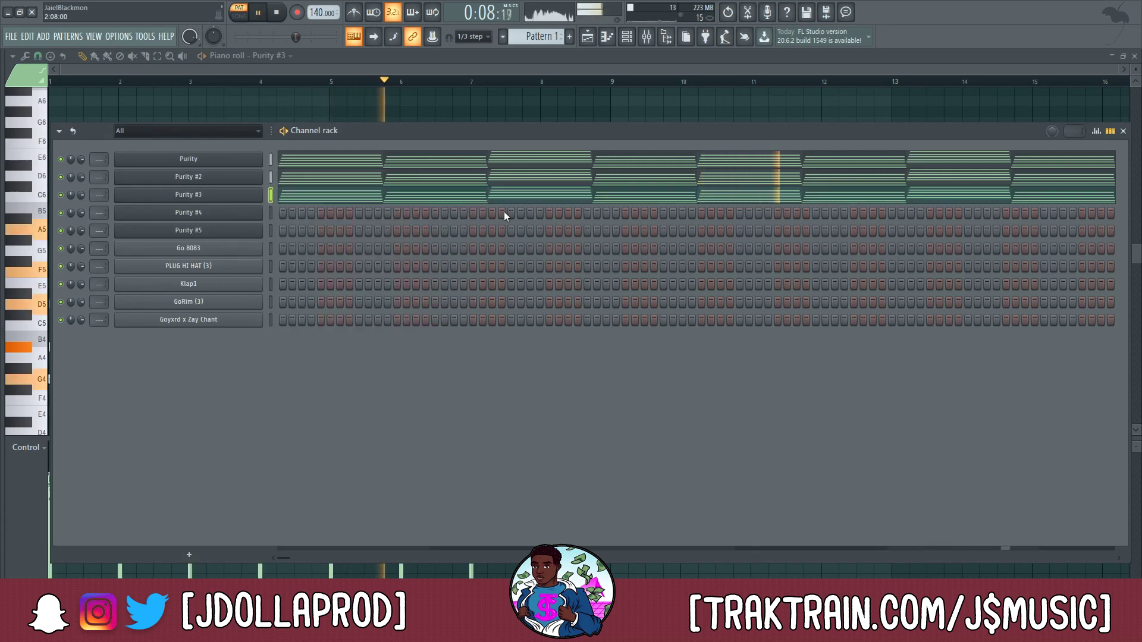
# Audition the Latched Guitars and Latched Bells presets in Purity #3 against the loop, then load Justanutha Pad instead
pyautogui.click(238, 197)
pyautogui.press('space')
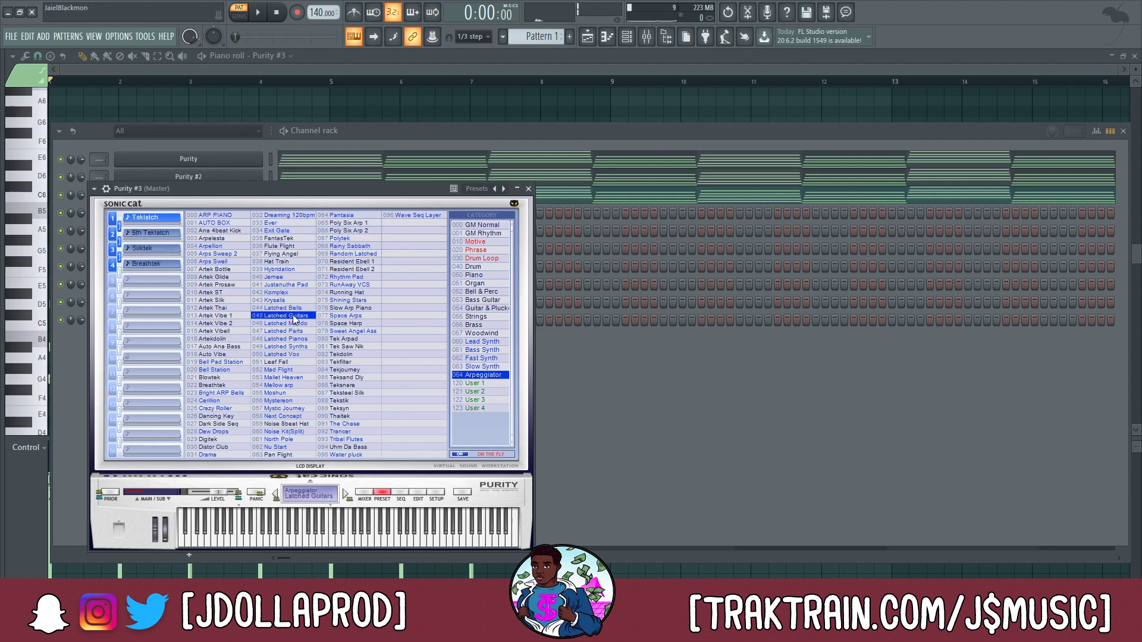
pyautogui.press('space')
pyautogui.click(283, 308)
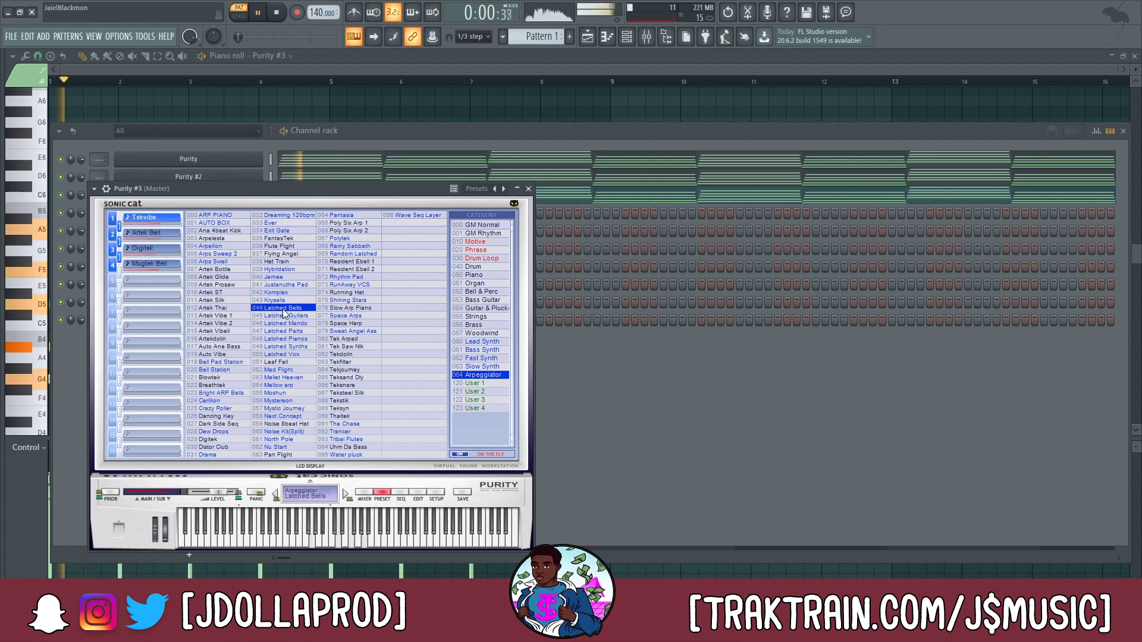
pyautogui.click(295, 284)
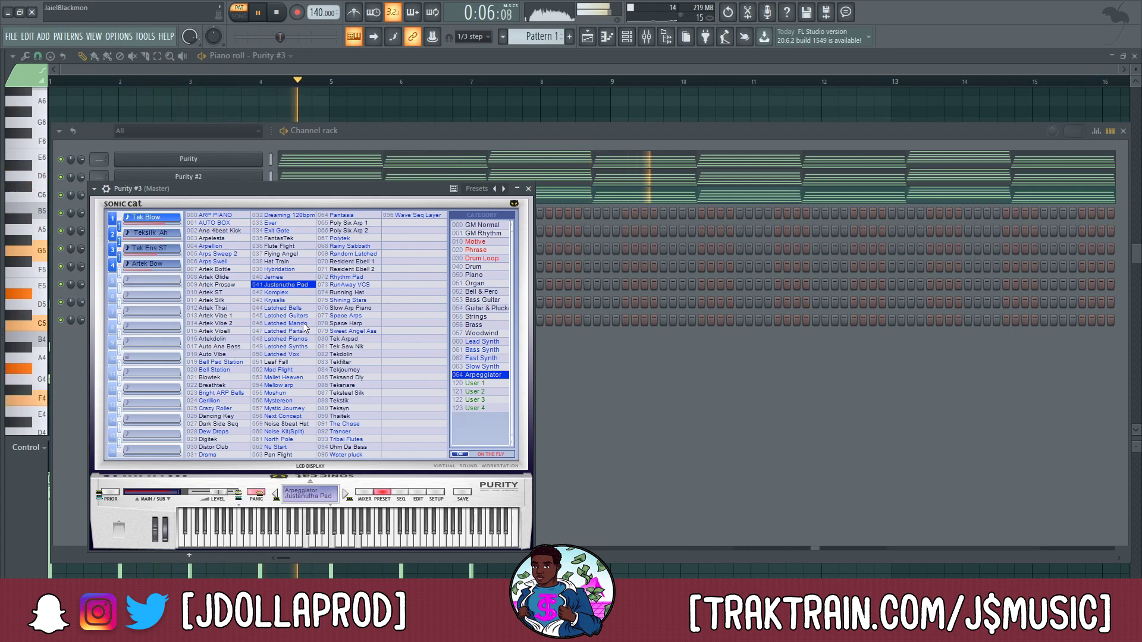
pyautogui.press('space')
pyautogui.click(528, 188)
# Raise all Purity #3 chord notes by one octave and slightly lower their velocities while the loop plays
pyautogui.press('F7')
pyautogui.press('F7')
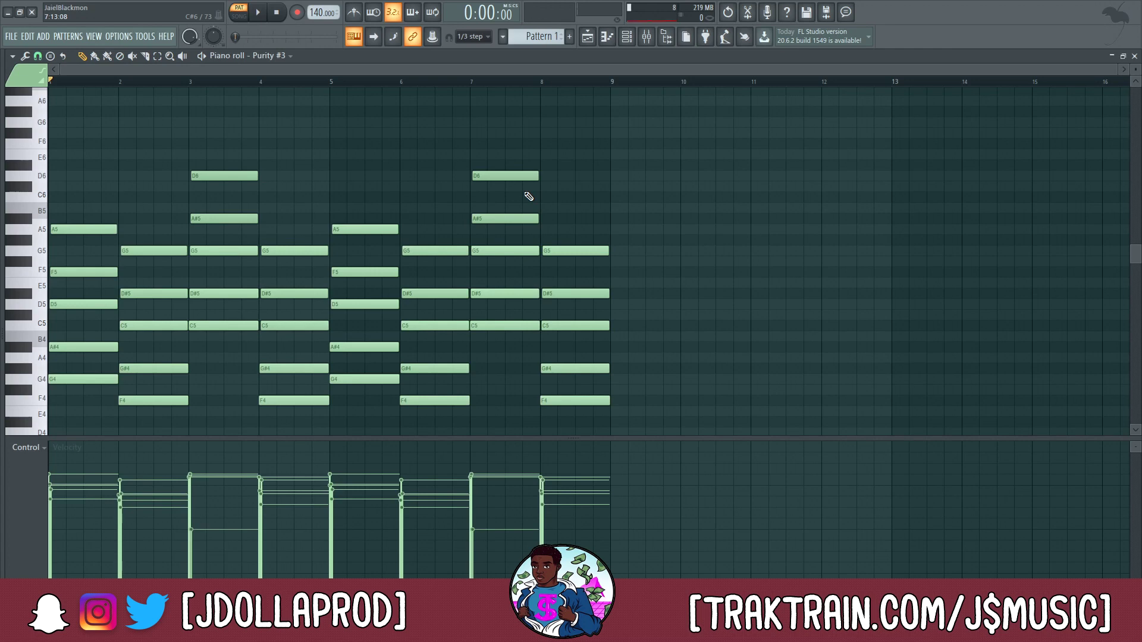
pyautogui.hotkey('ctrl', 'Up')
pyautogui.press('space')
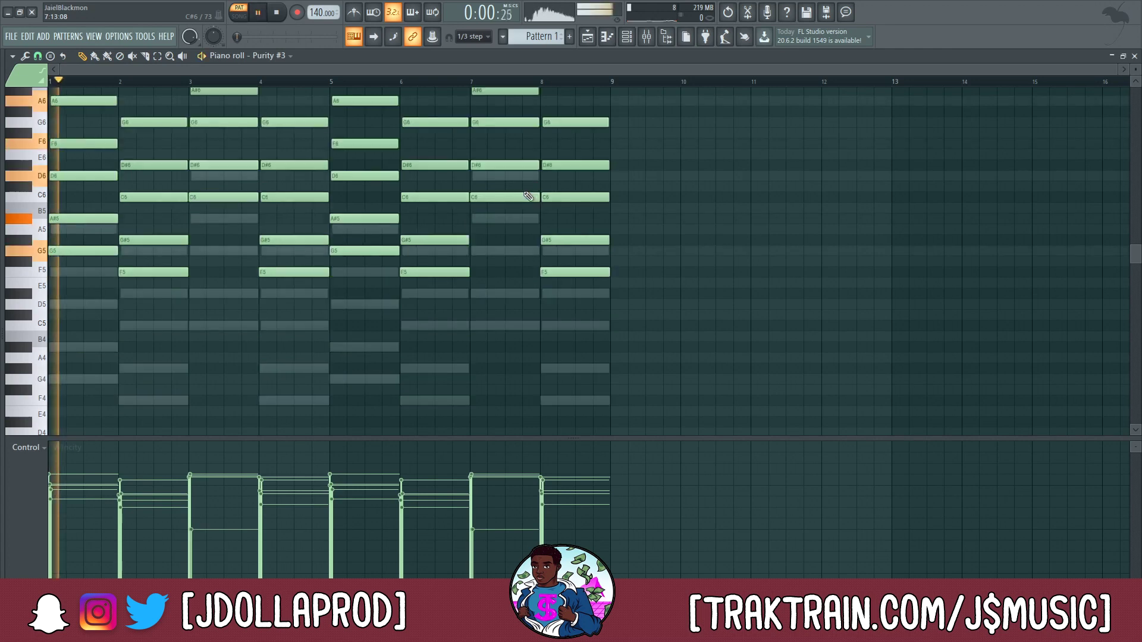
pyautogui.hotkey('ctrl', 'a')
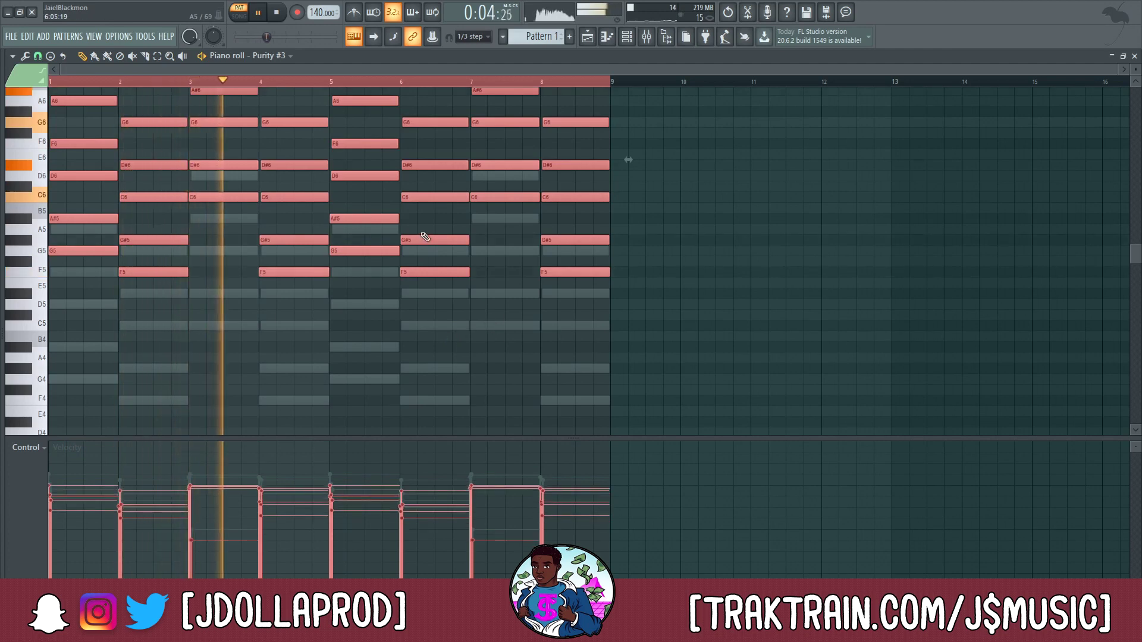
# Lower the Purity #3 channel volume to 52% in the channel rack and listen to the balance of the layers
pyautogui.press('F6')
pyautogui.press('space')
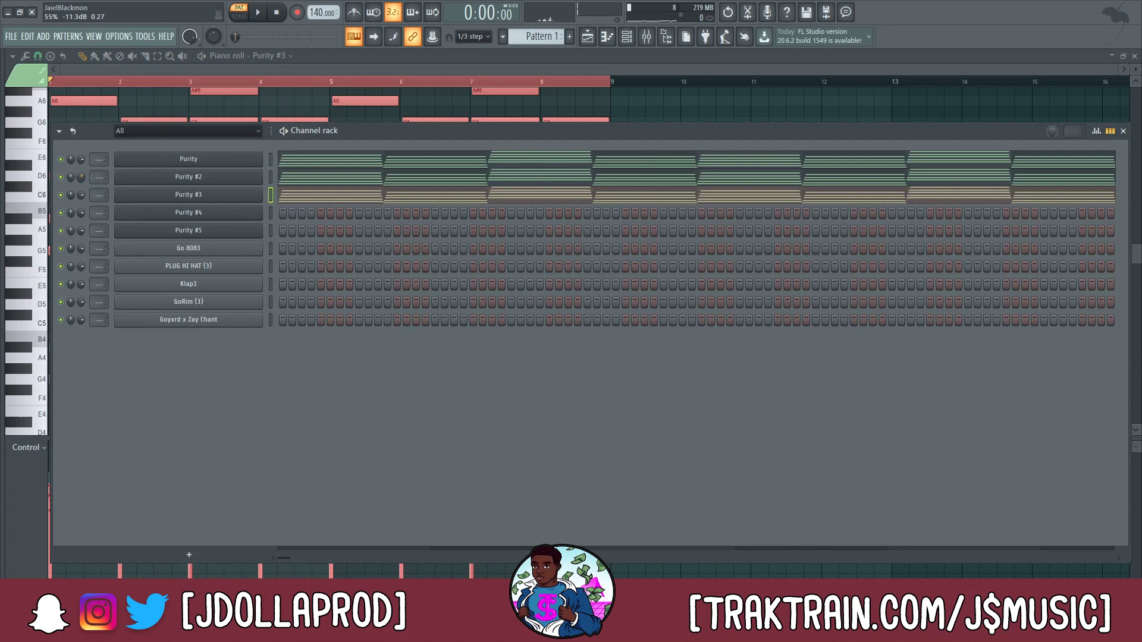
pyautogui.press('space')
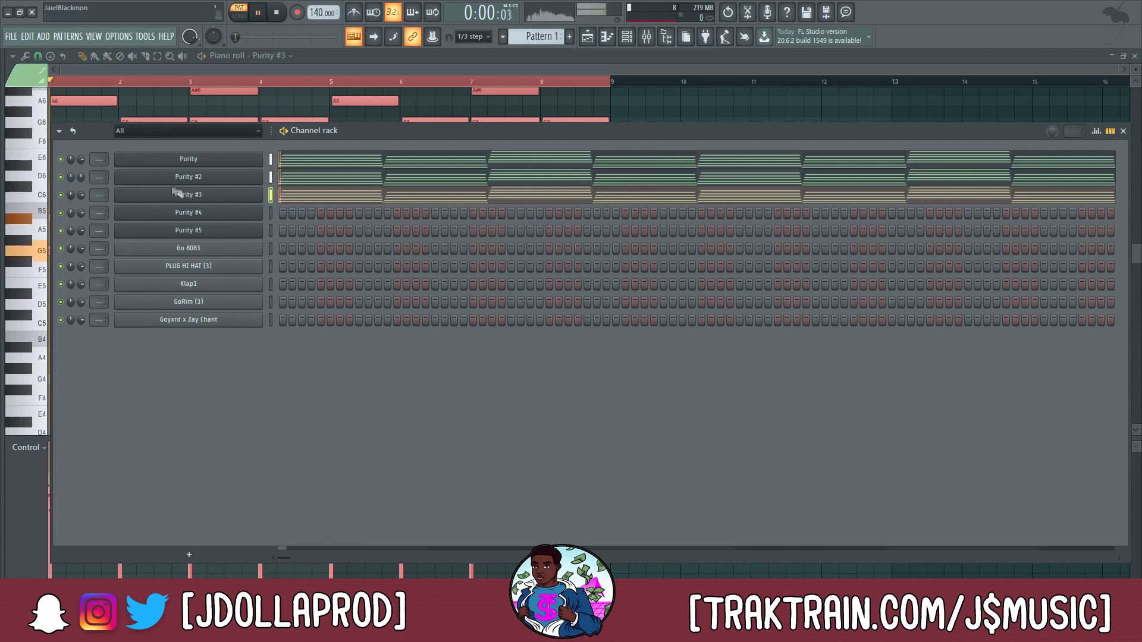
pyautogui.press('space')
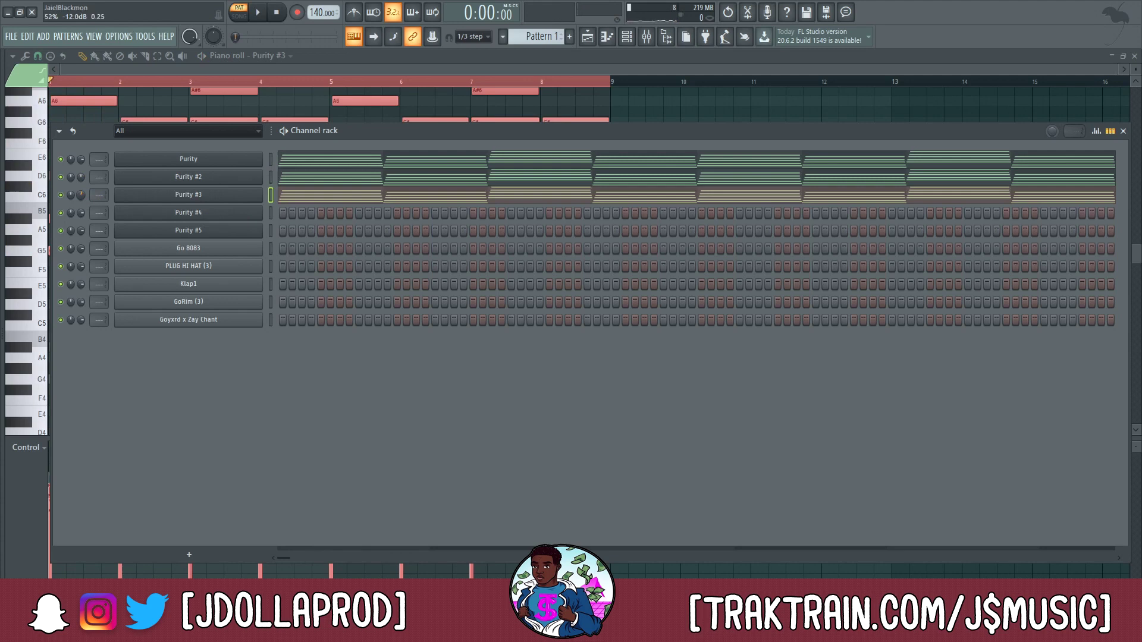
pyautogui.press('space')
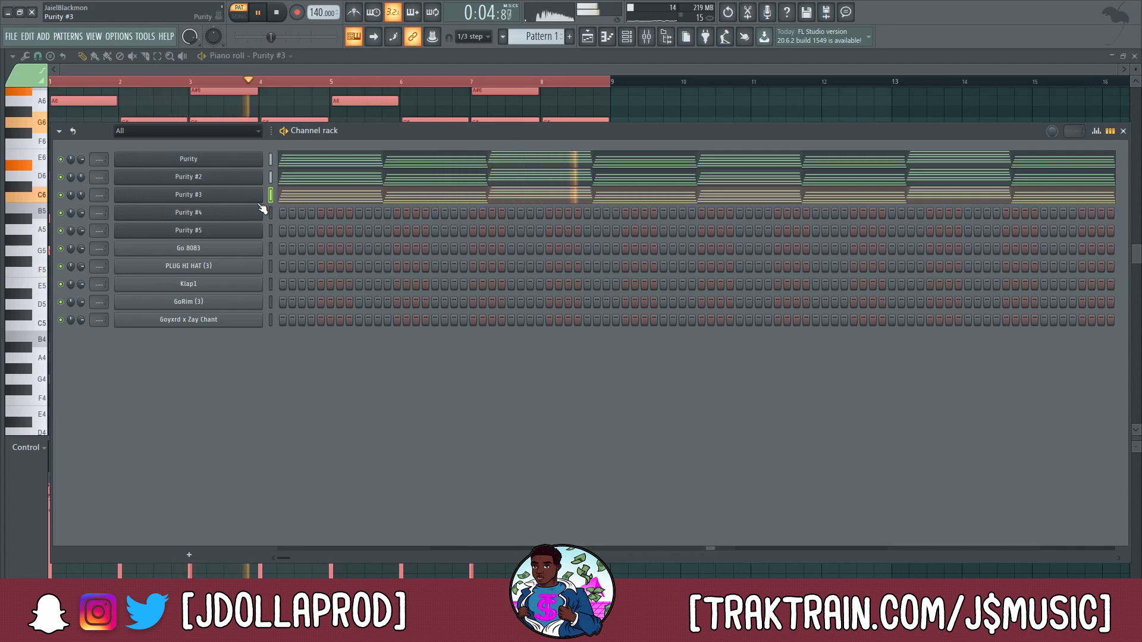
pyautogui.press('space')
# Load the Pretty Bell preset from the Bell & Perc category in the Purity #4 channel
pyautogui.rightClick(241, 213)
pyautogui.press('Escape')
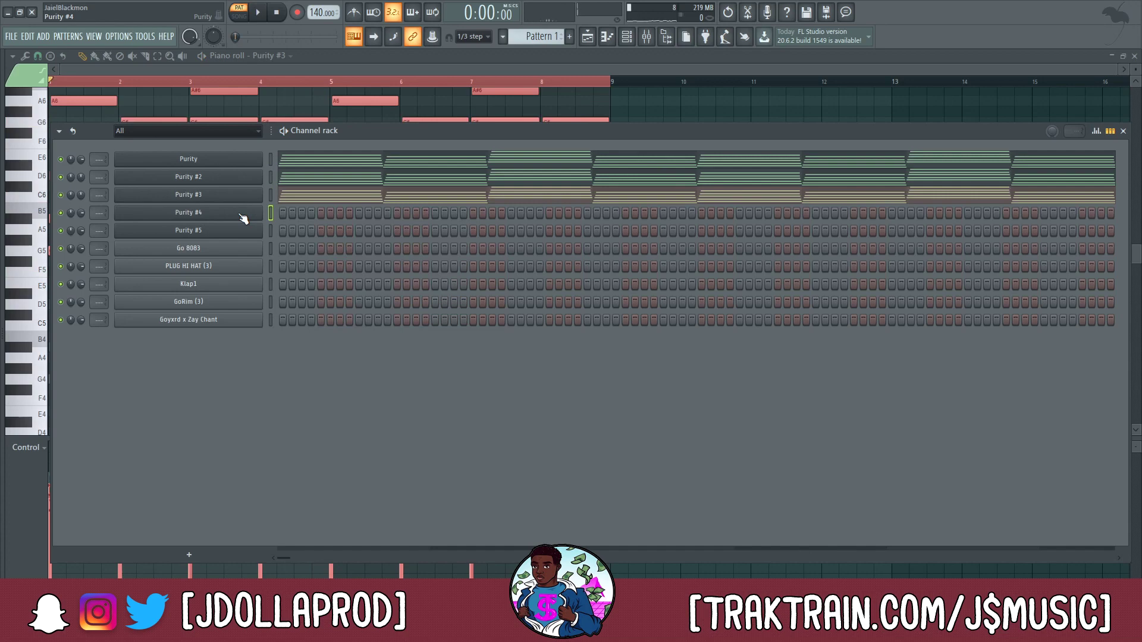
pyautogui.click(239, 213)
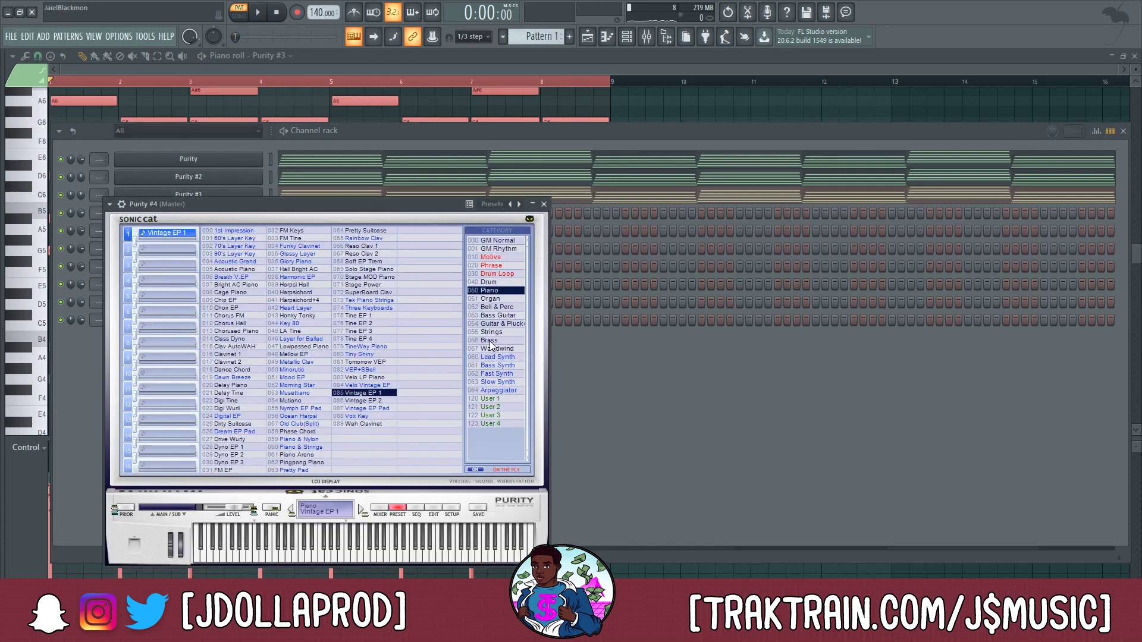
pyautogui.click(496, 308)
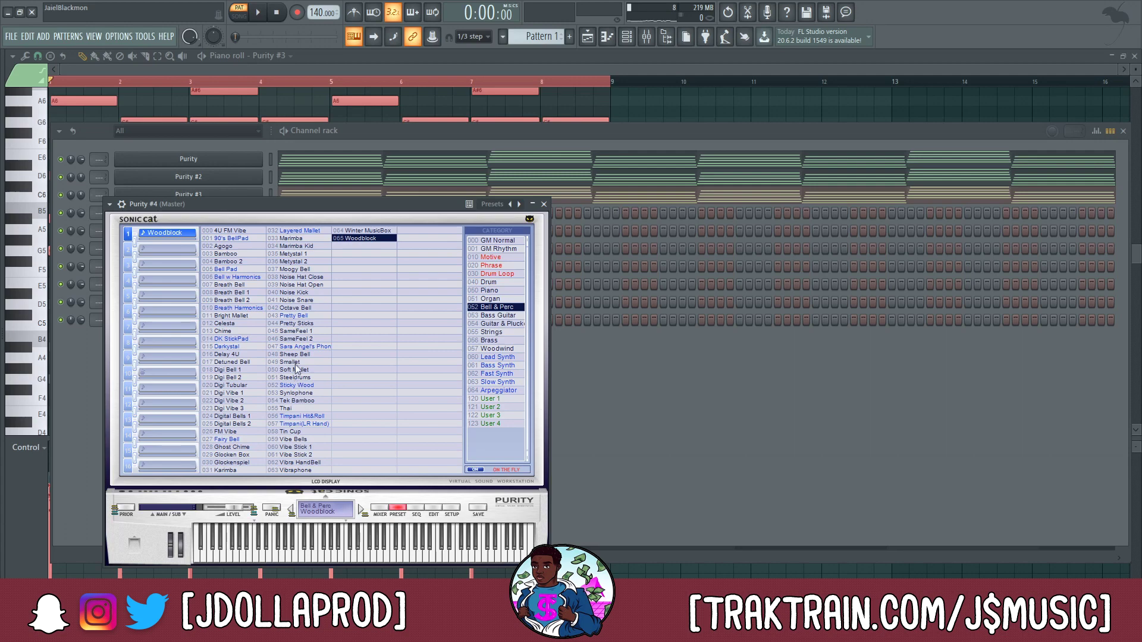
pyautogui.click(299, 318)
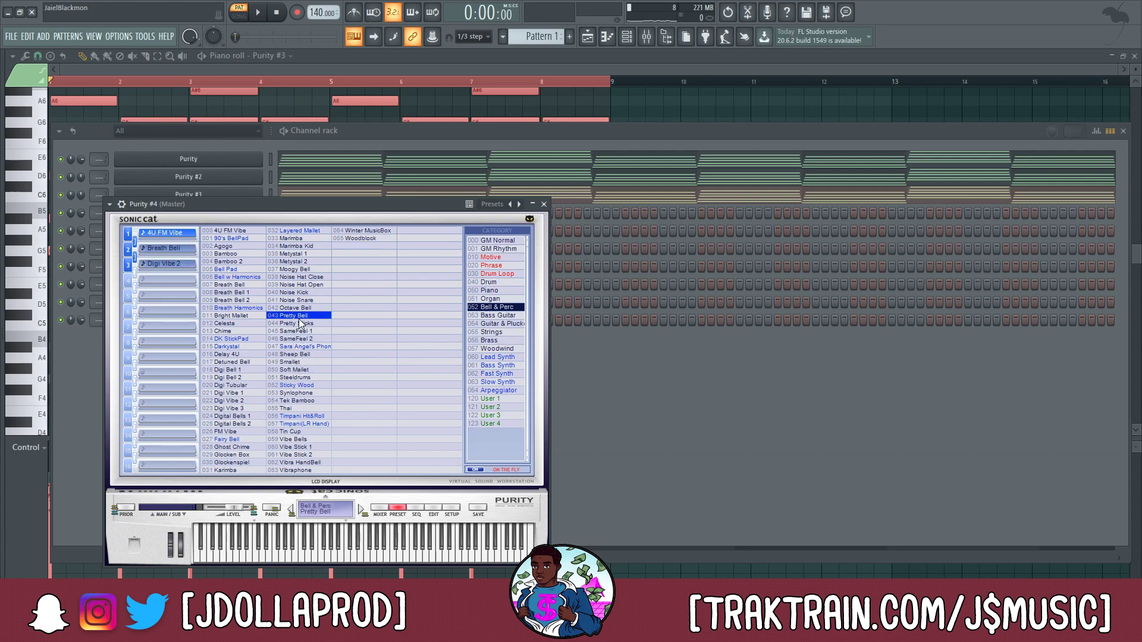
pyautogui.click(544, 204)
# Start a bell melody in Purity #4's piano roll with short F6 and D6 notes in bar 1, playing the loop
pyautogui.rightClick(229, 214)
pyautogui.click(300, 215)
pyautogui.moveTo(87, 209); pyautogui.dragTo(43, 136)
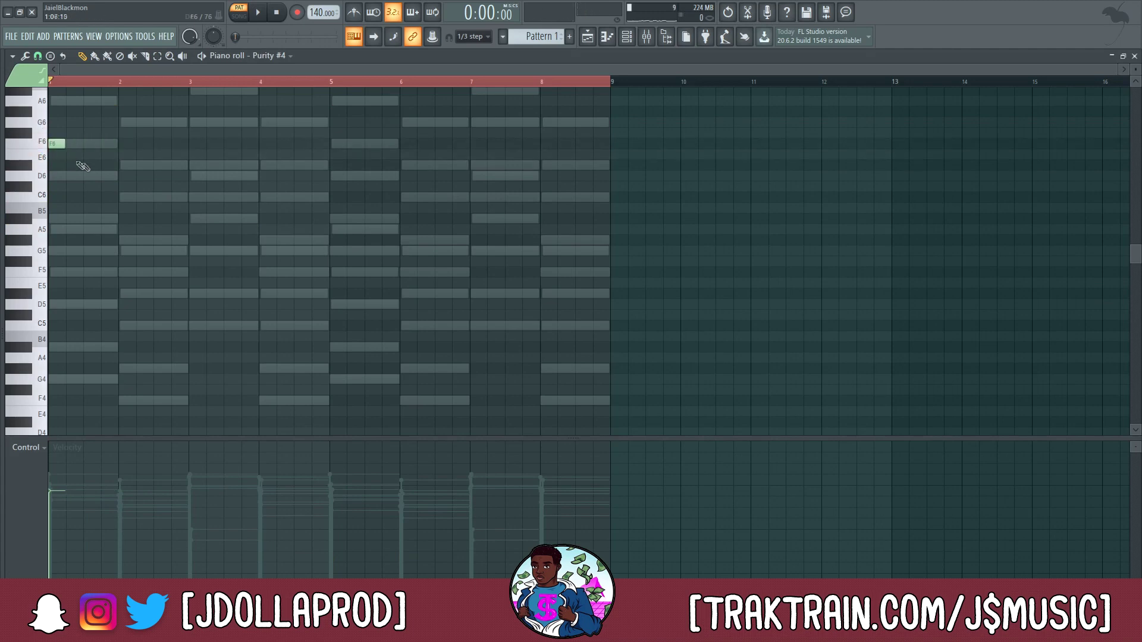
pyautogui.scroll(3, 108, 205)
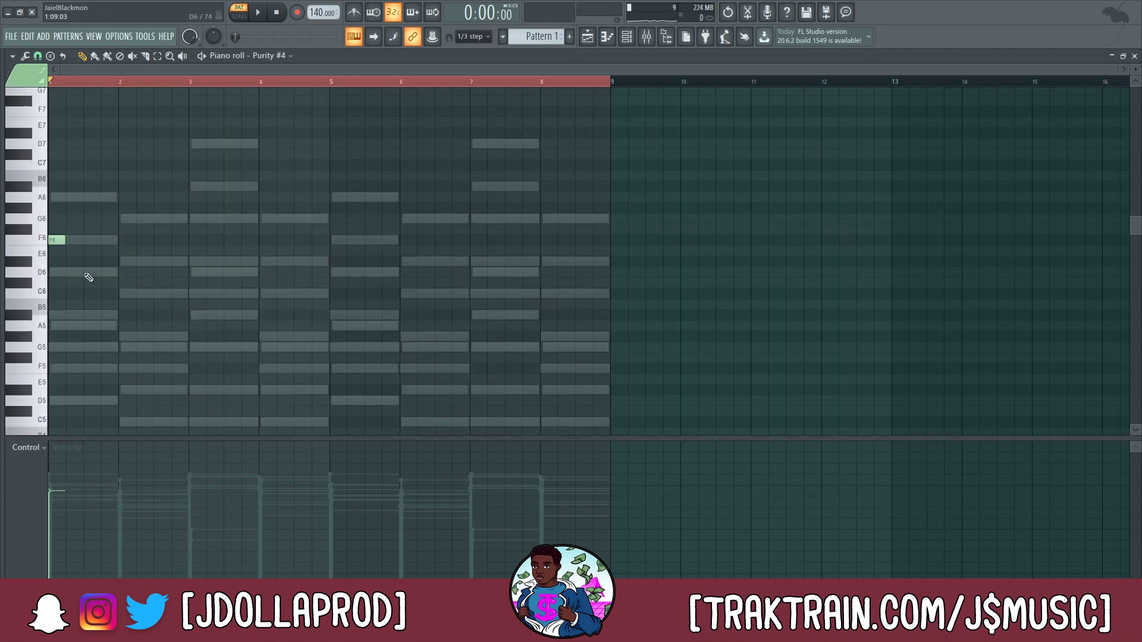
pyautogui.press('space')
pyautogui.click(85, 274)
# Continue the bell melody with G6 and D#6 in bar 2, C6 and D#6 in bar 3, and G6 and D#6 in bar 4
pyautogui.click(122, 220)
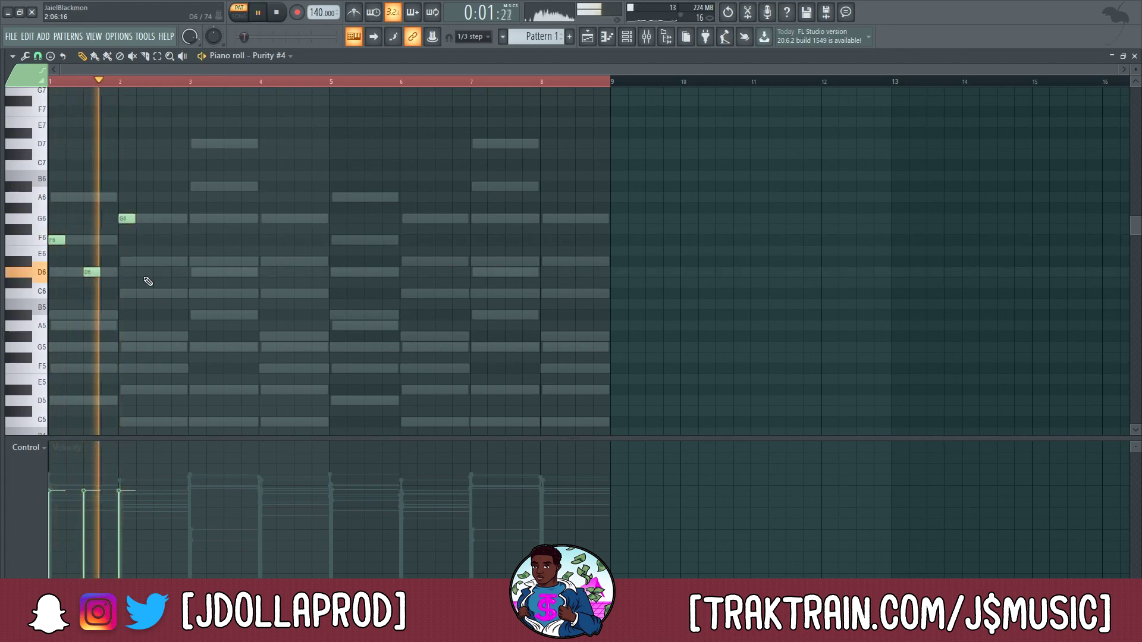
pyautogui.click(157, 262)
pyautogui.click(192, 294)
pyautogui.click(229, 261)
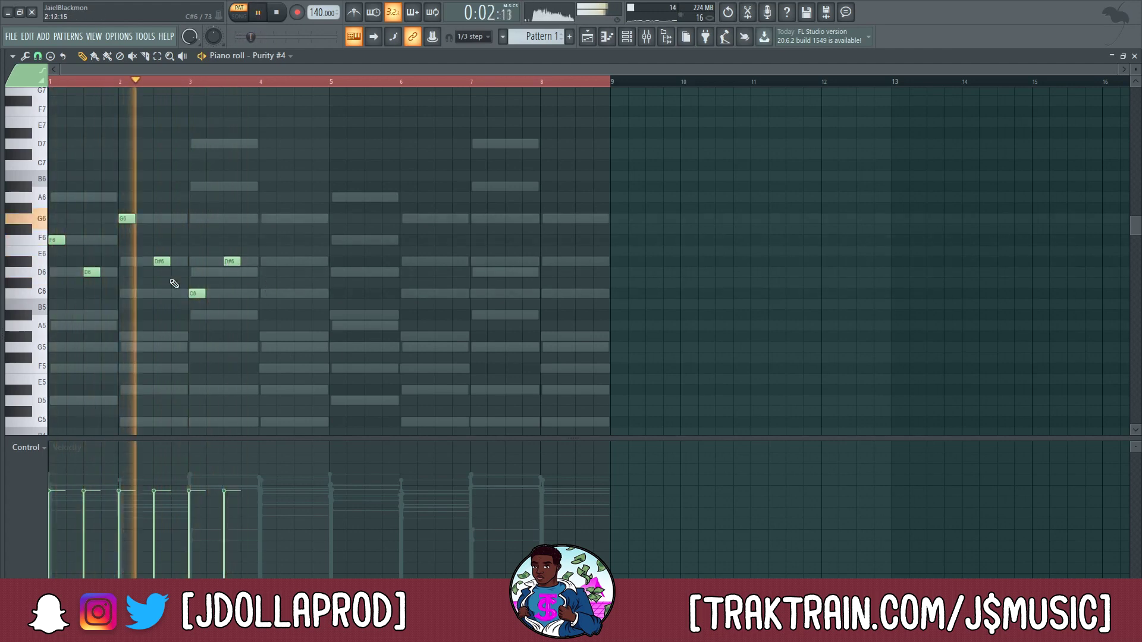
pyautogui.click(264, 219)
pyautogui.click(297, 262)
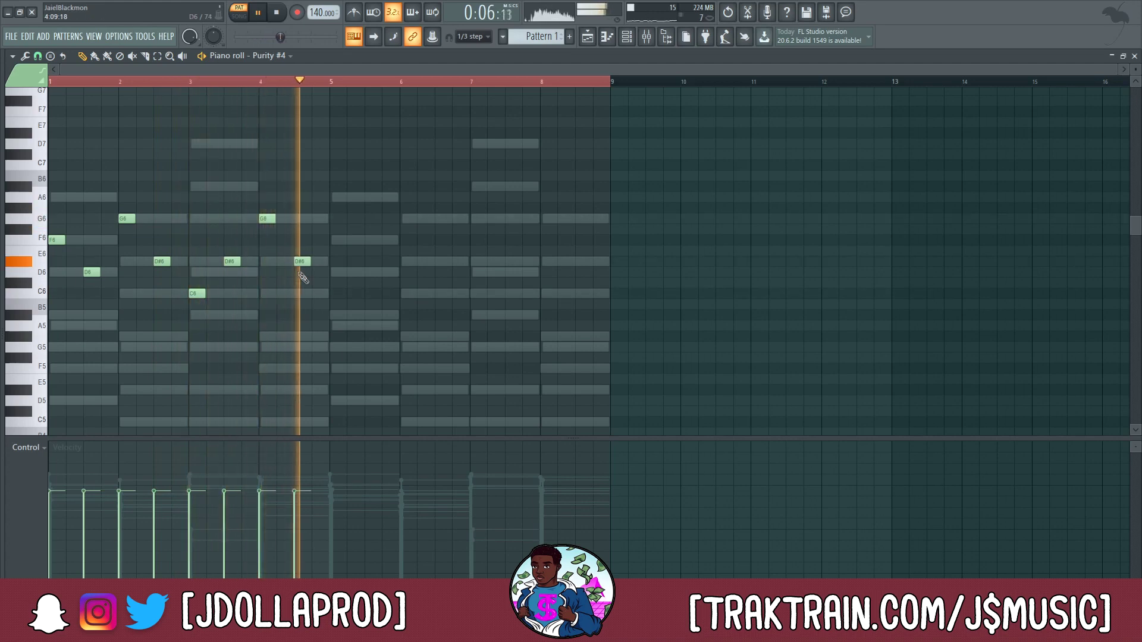
pyautogui.press('space')
# Duplicate the four-bar bell melody into bars 5 to 8 and raise all its notes by one octave
pyautogui.hotkey('ctrl', 'a')
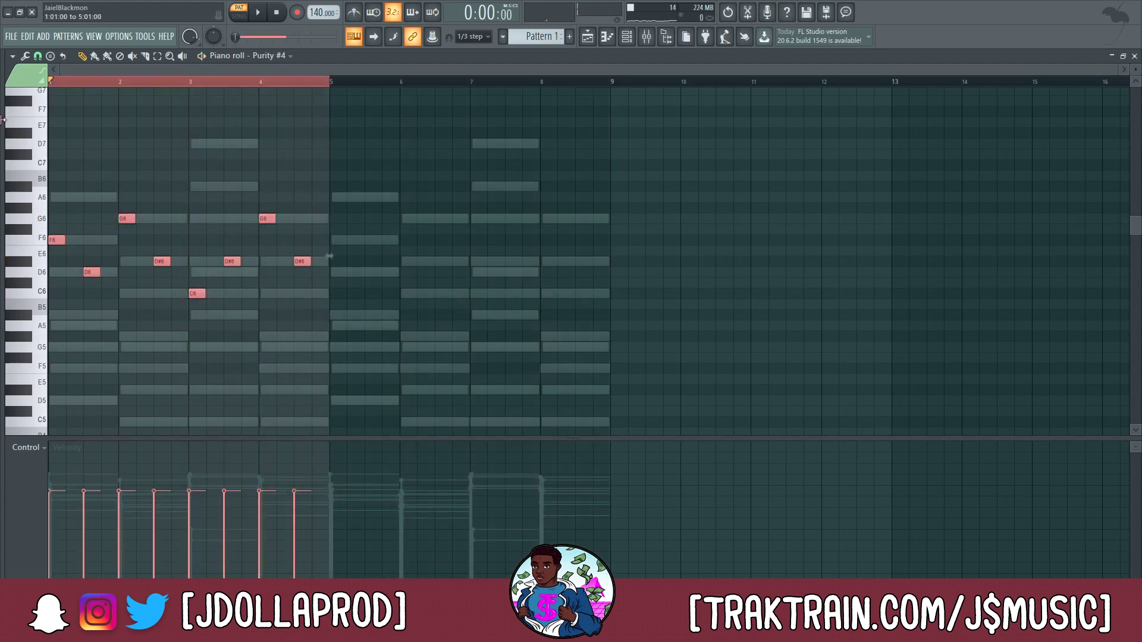
pyautogui.hotkey('ctrl', 'b')
pyautogui.hotkey('ctrl', 'a')
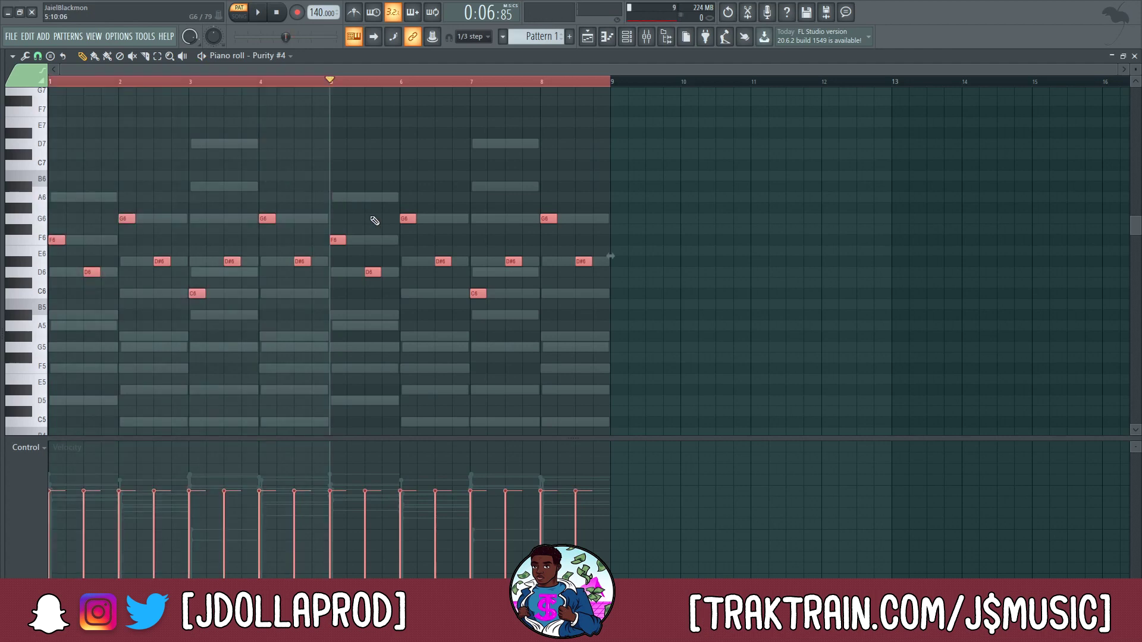
pyautogui.hotkey('ctrl', 'Up')
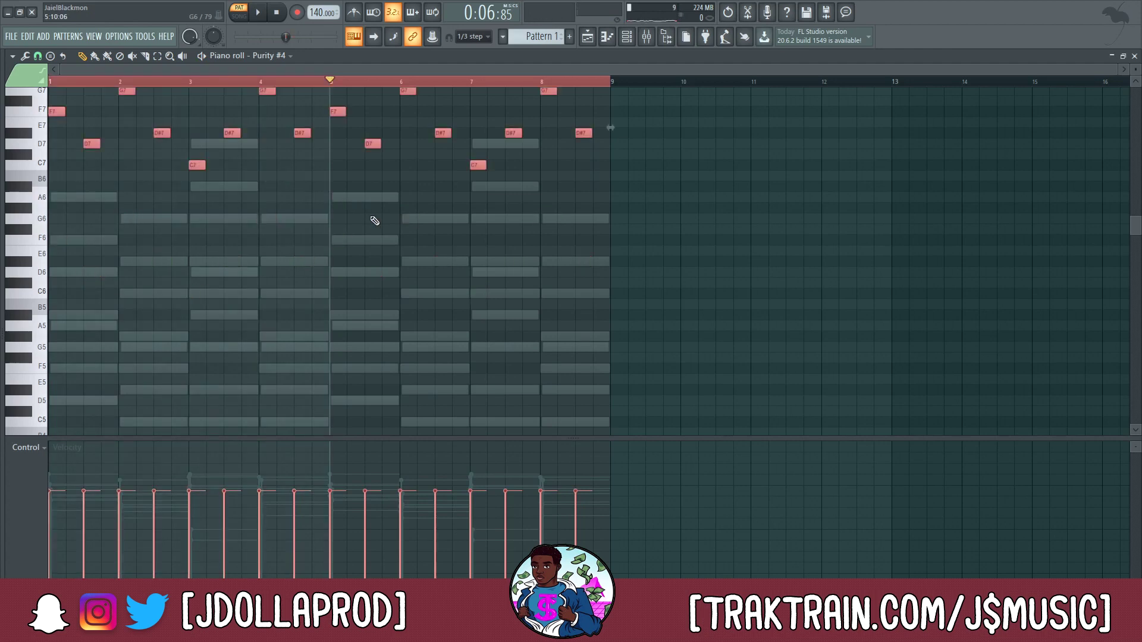
# Play the eight-bar bell loop and lower all its notes by one octave
pyautogui.press('space')
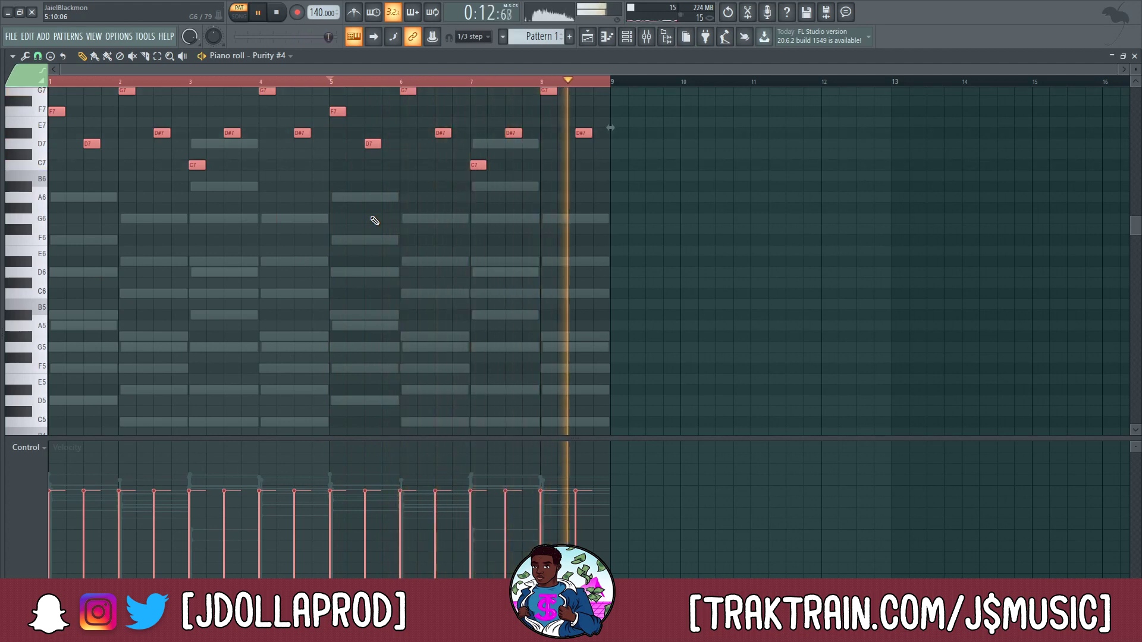
pyautogui.press('space')
pyautogui.hotkey('ctrl', 'Down')
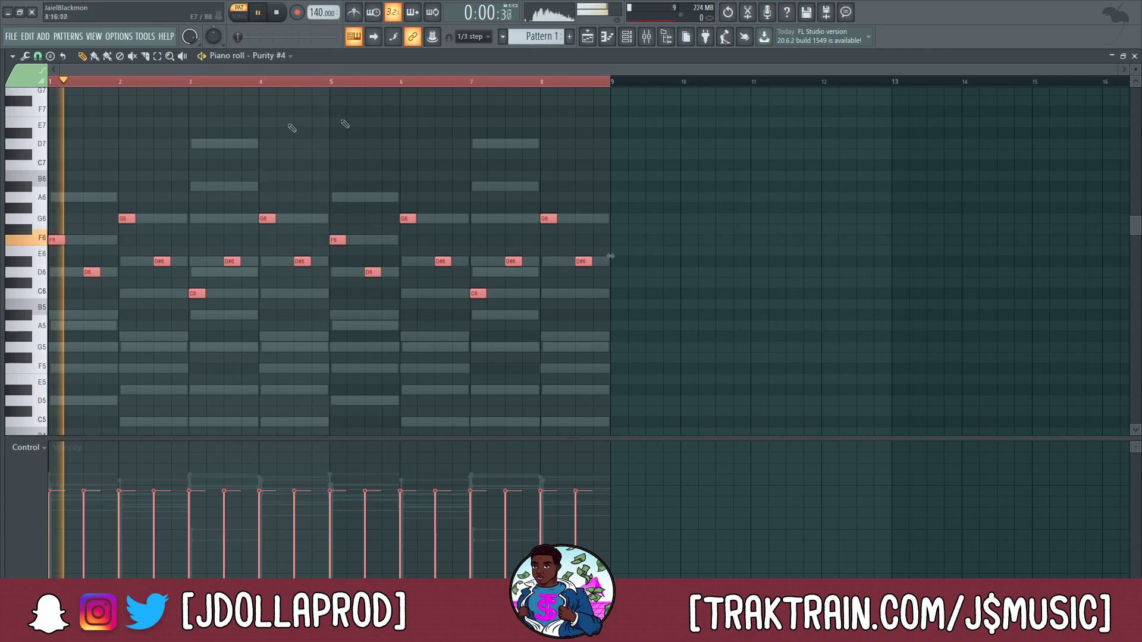
# Audition Pretty Sticks, DK StickPad and Breath Bell in Purity #4 during playback, and settle on the Breath Bell 1 preset
pyautogui.press('F6')
pyautogui.click(222, 213)
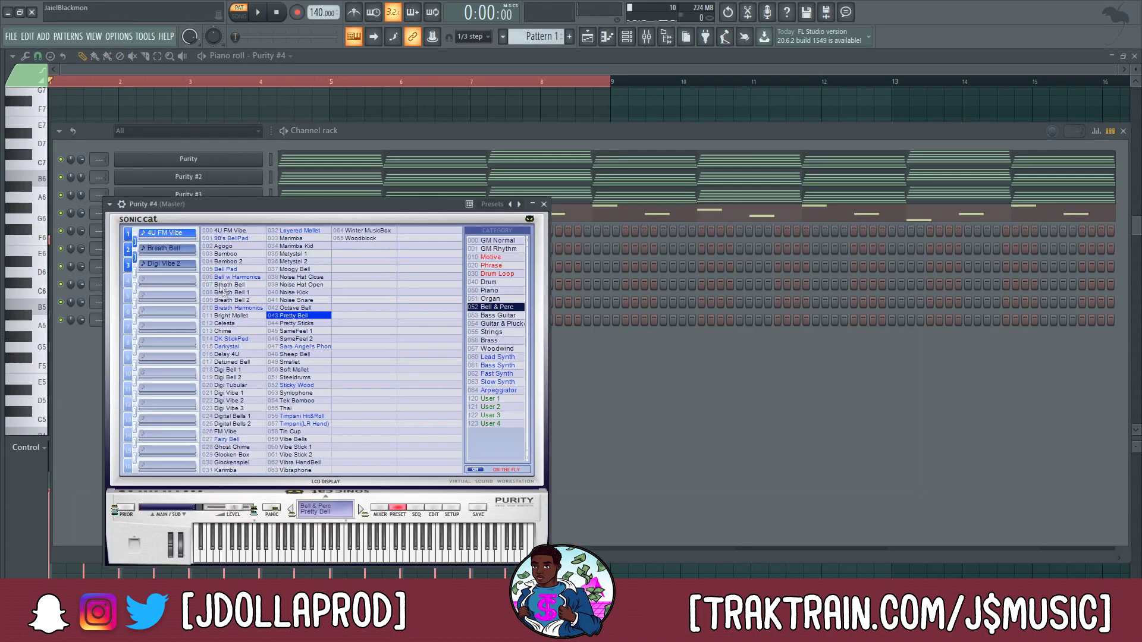
pyautogui.click(298, 323)
pyautogui.press('space')
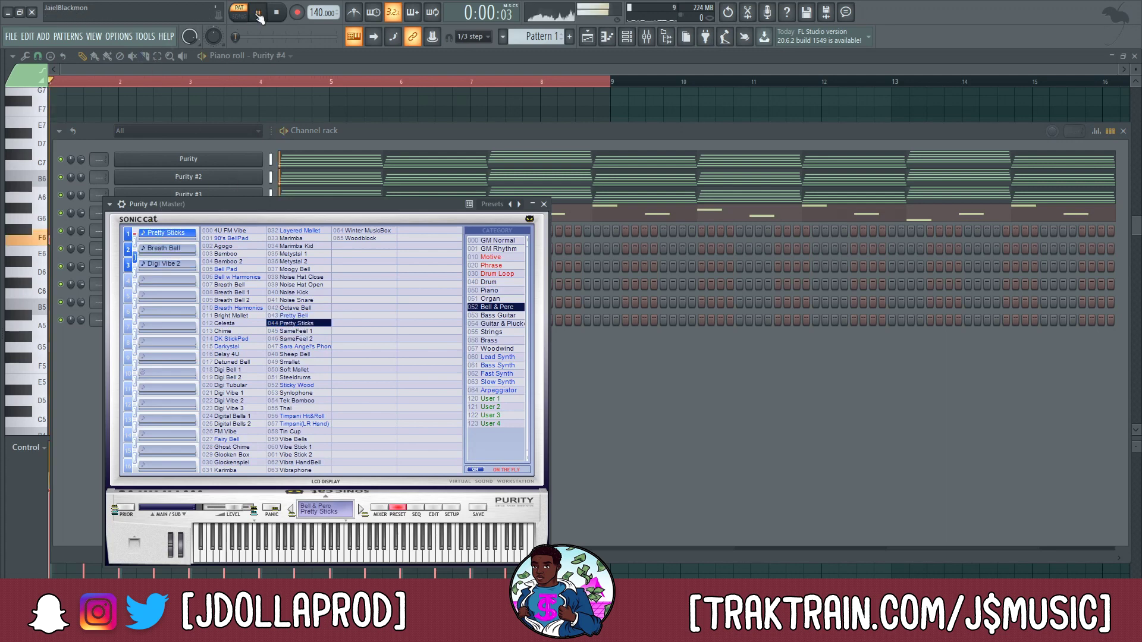
pyautogui.click(249, 340)
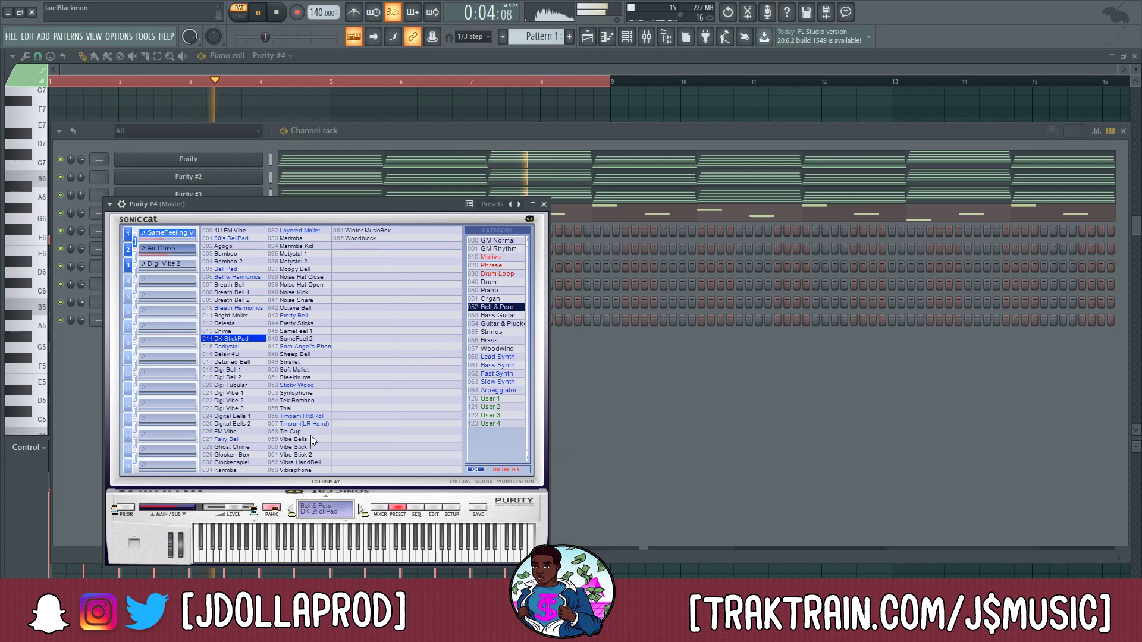
pyautogui.click(253, 277)
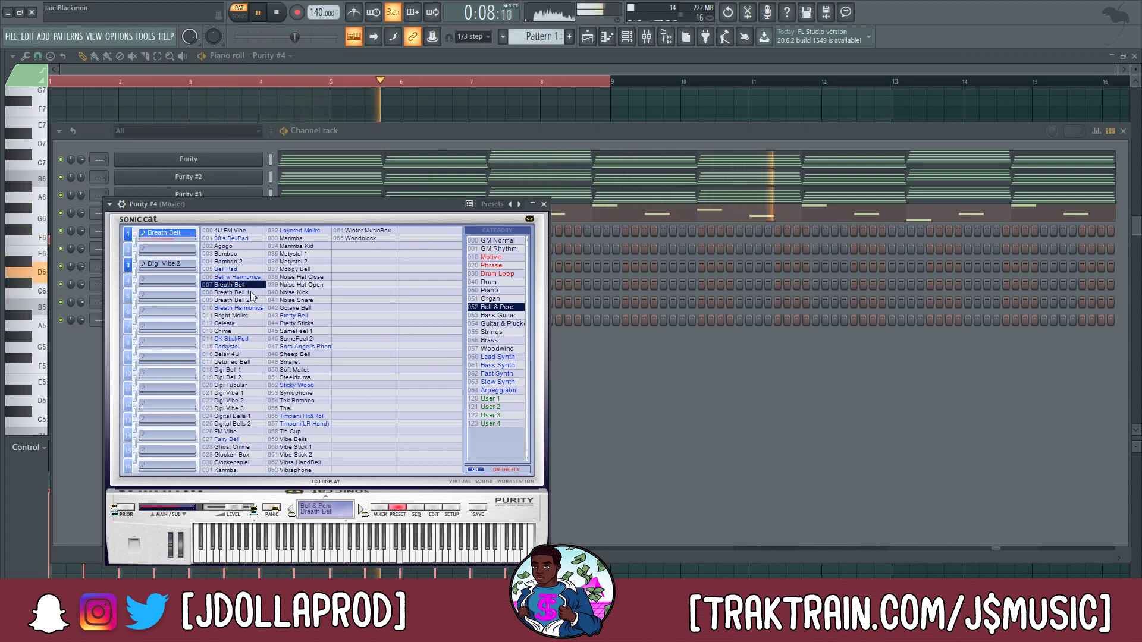
pyautogui.click(252, 292)
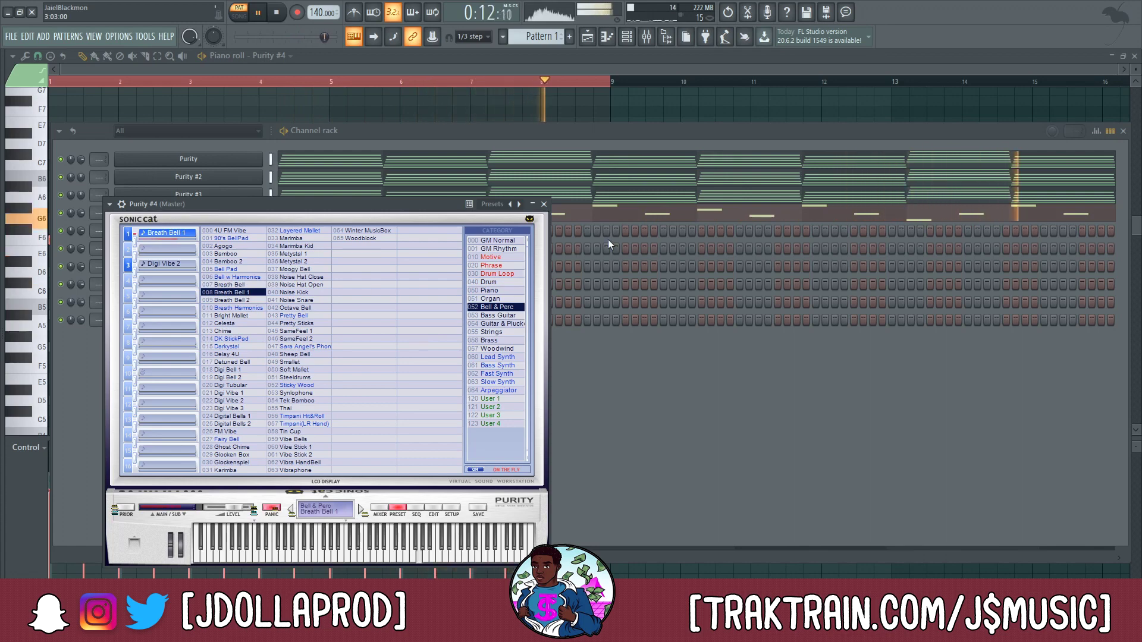
pyautogui.click(543, 204)
pyautogui.press('space')
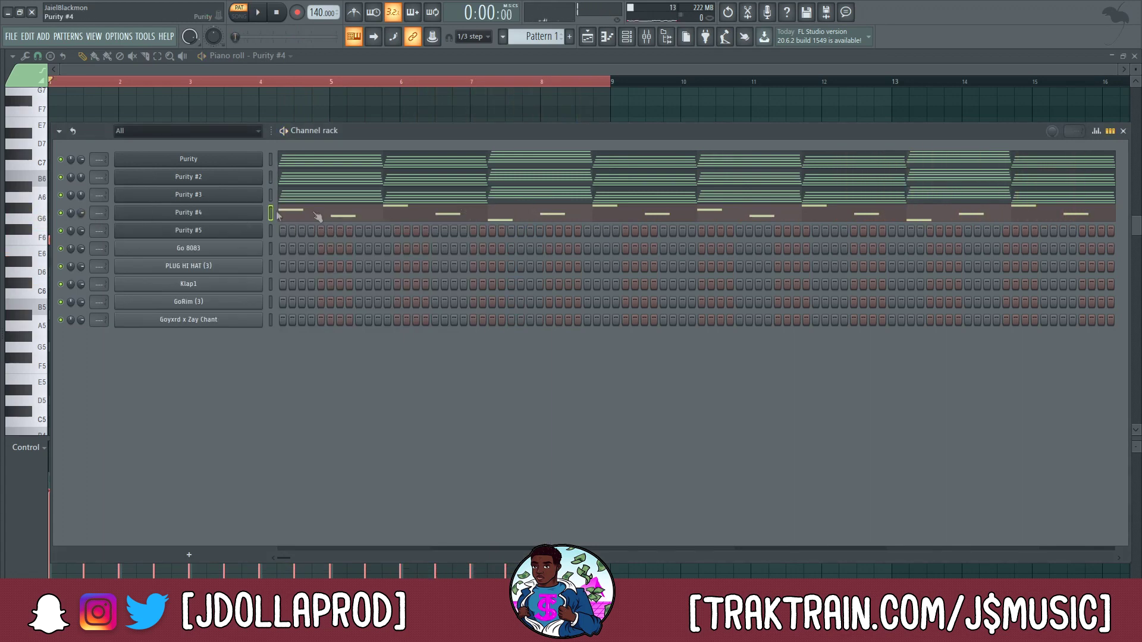
# Raise the velocity of all bell notes in Purity #4's piano roll and listen to the loop
pyautogui.click(360, 216)
pyautogui.click(360, 216)
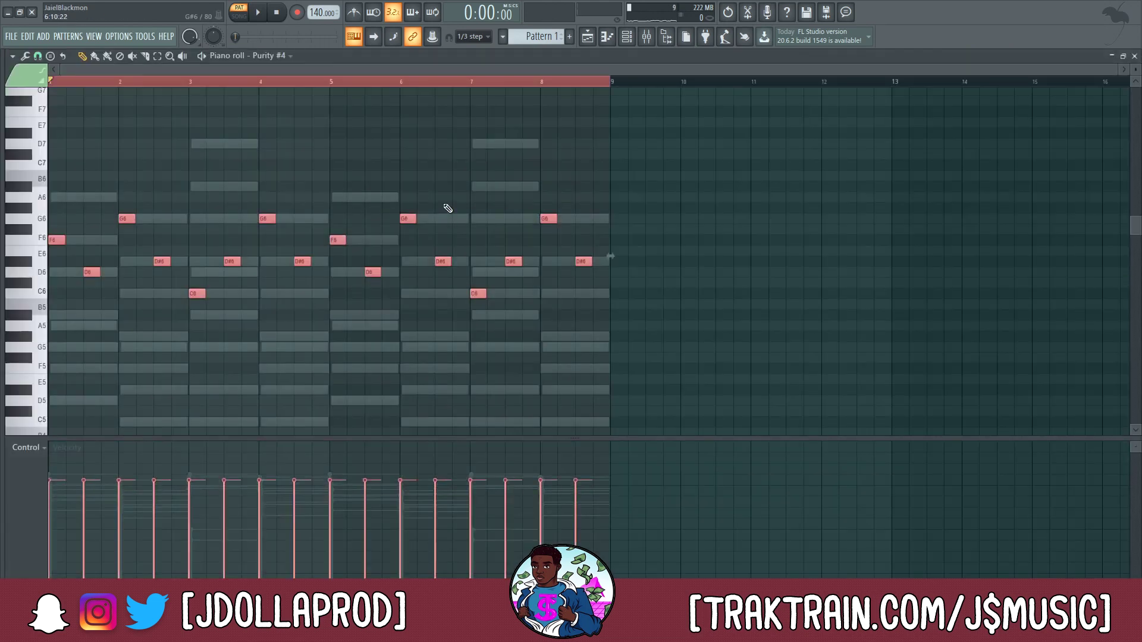
pyautogui.press('space')
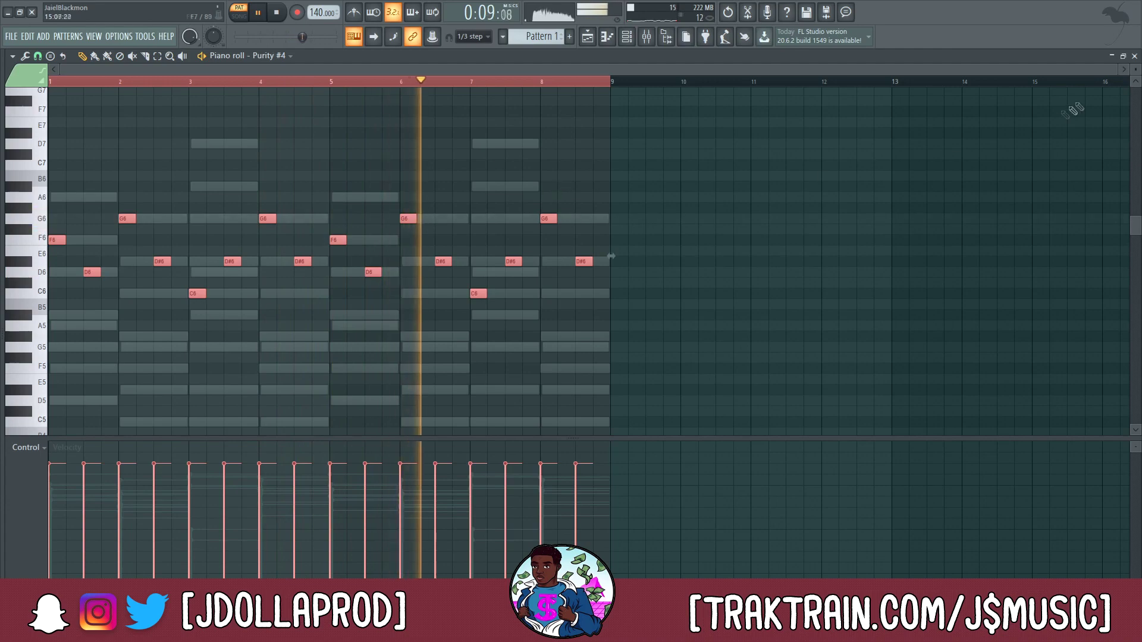
pyautogui.click(1134, 56)
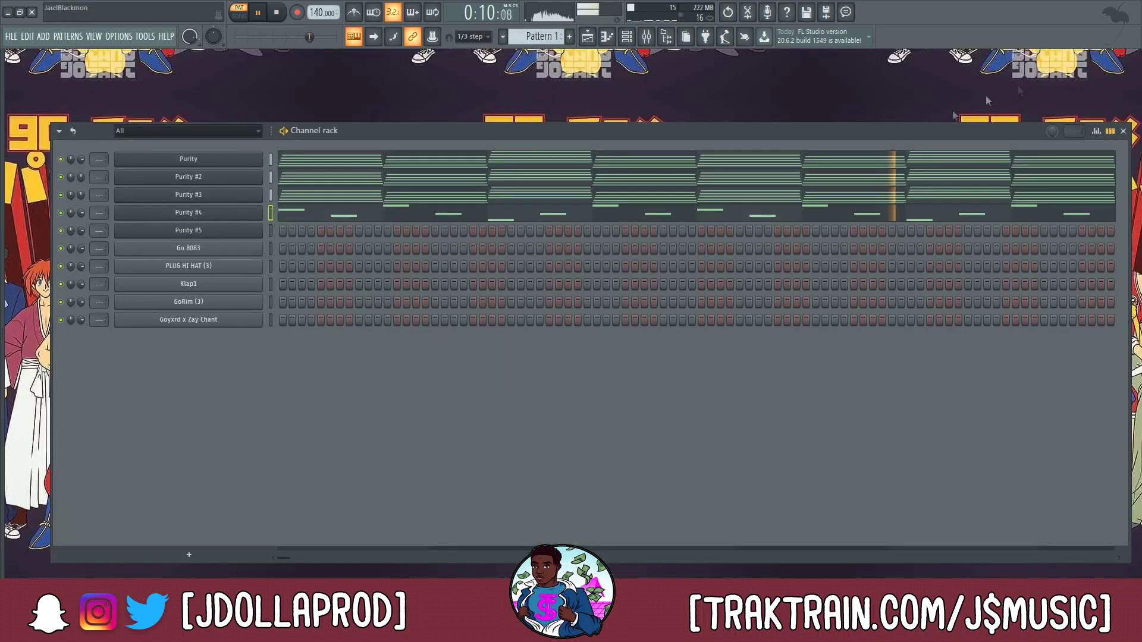
# Load the Simple Sqr preset from the Lead Synth category in the Purity #5 channel
pyautogui.click(236, 232)
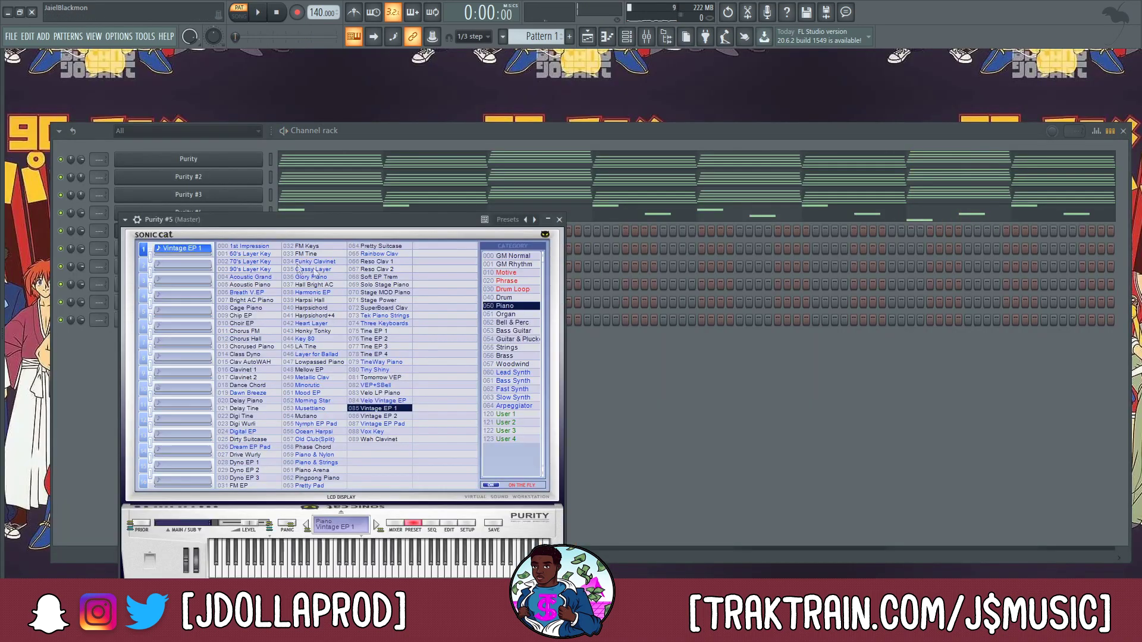
pyautogui.click(521, 373)
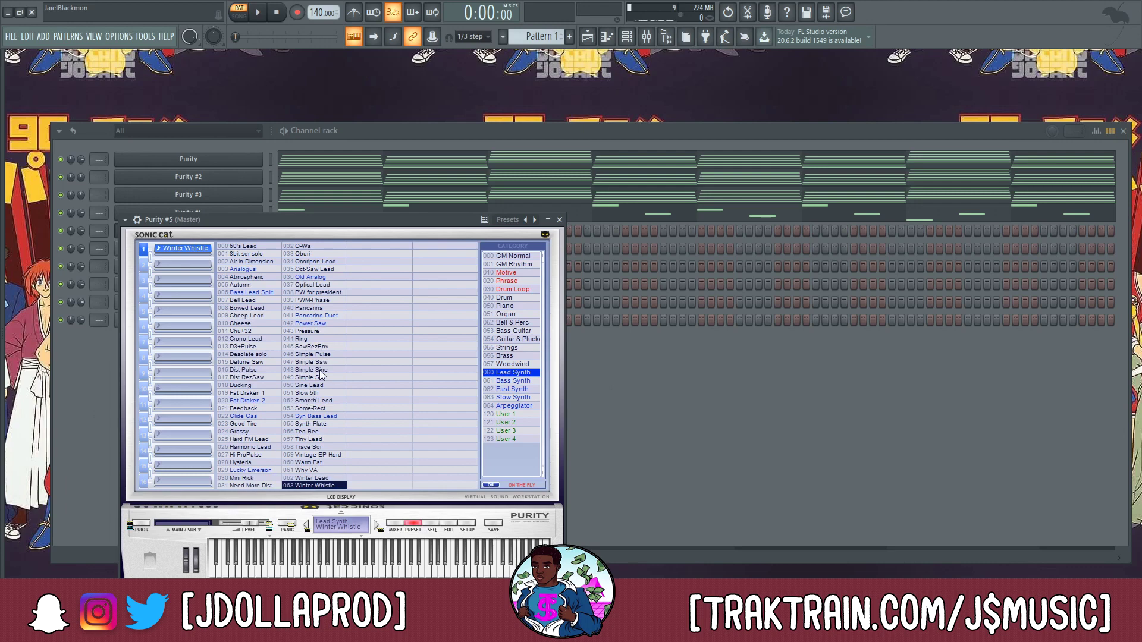
pyautogui.click(559, 219)
# Start a lead melody in Purity #5's piano roll with A5, D6, G6 and F6 notes in bar 1
pyautogui.rightClick(238, 235)
pyautogui.click(285, 232)
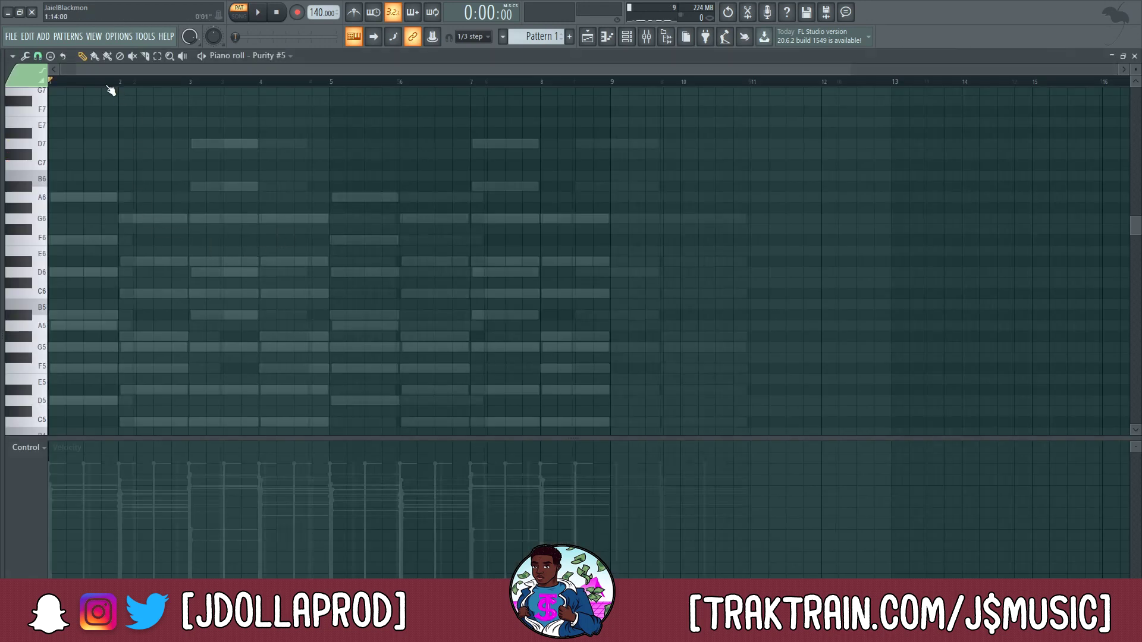
pyautogui.scroll(5, 111, 90)
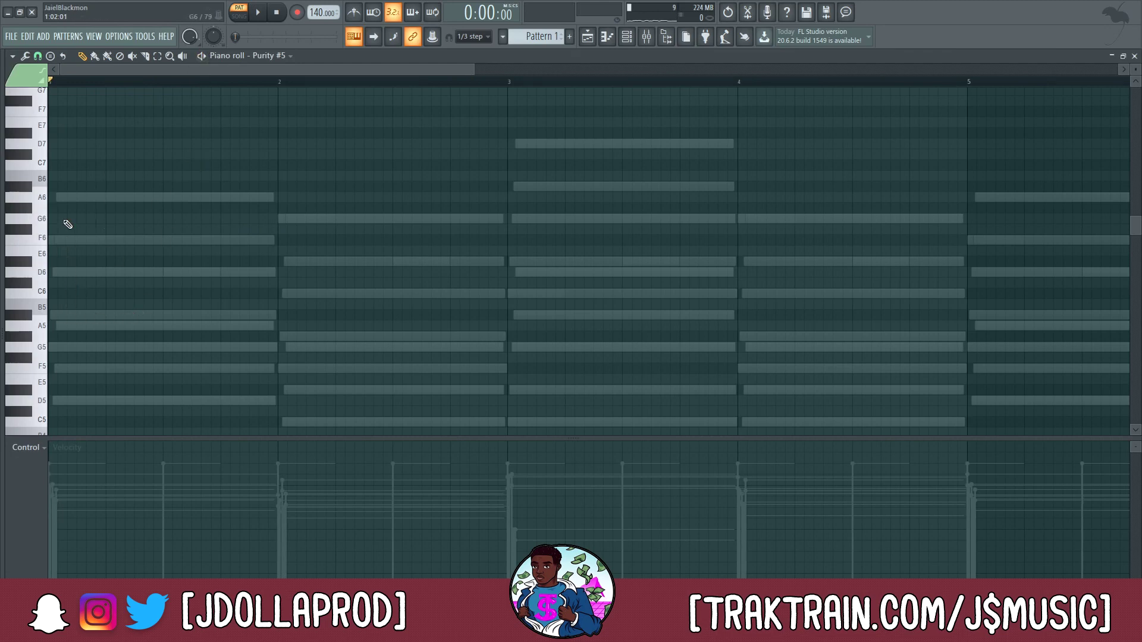
pyautogui.moveTo(59, 197); pyautogui.dragTo(98, 271)
pyautogui.click(150, 240)
pyautogui.press('space')
pyautogui.moveTo(150, 241); pyautogui.dragTo(162, 219)
pyautogui.moveTo(119, 272); pyautogui.dragTo(129, 272)
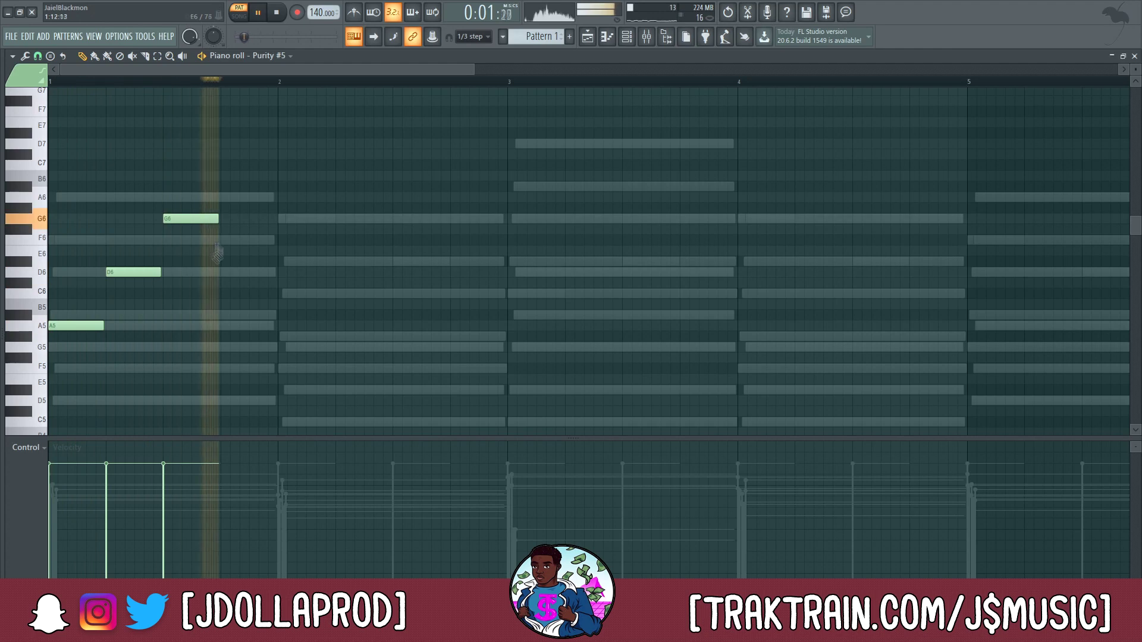
pyautogui.click(225, 240)
# Continue the lead melody with D#6 and C6 in bar 2 and F6, A#6 and G6 in bar 3
pyautogui.moveTo(284, 260); pyautogui.dragTo(360, 261)
pyautogui.press('space')
pyautogui.press('space')
pyautogui.click(458, 293)
pyautogui.moveTo(521, 261); pyautogui.dragTo(524, 240)
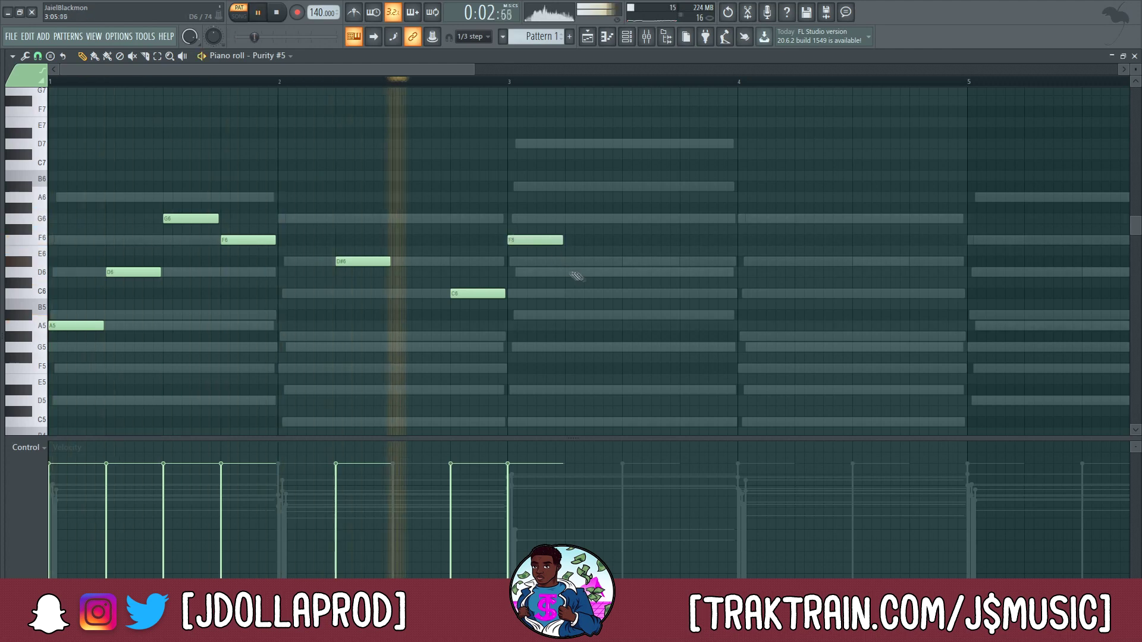
pyautogui.click(631, 186)
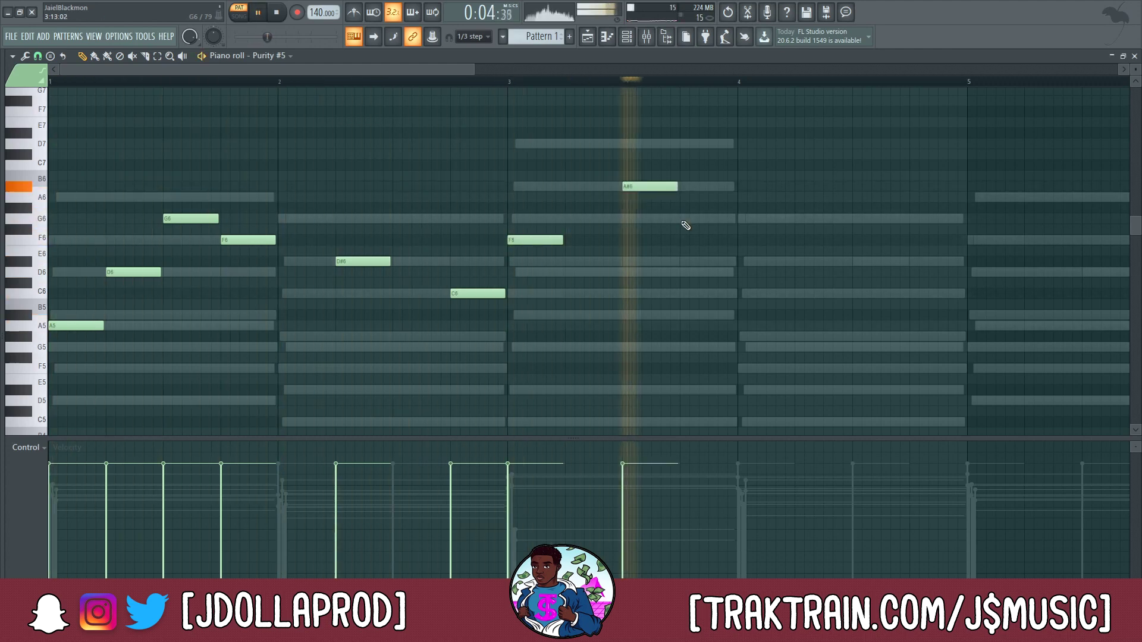
pyautogui.click(684, 221)
pyautogui.press('space')
# Finish the four-bar lead melody with D#6, F6 and D#6 in bar 4
pyautogui.click(853, 239)
pyautogui.moveTo(911, 269); pyautogui.dragTo(917, 240)
pyautogui.press('space')
pyautogui.rightClick(929, 240)
# Lengthen the lead notes in bars 1 to 3 so each slightly overlaps the following note, checking with playback
pyautogui.moveTo(734, 219); pyautogui.dragTo(738, 218)
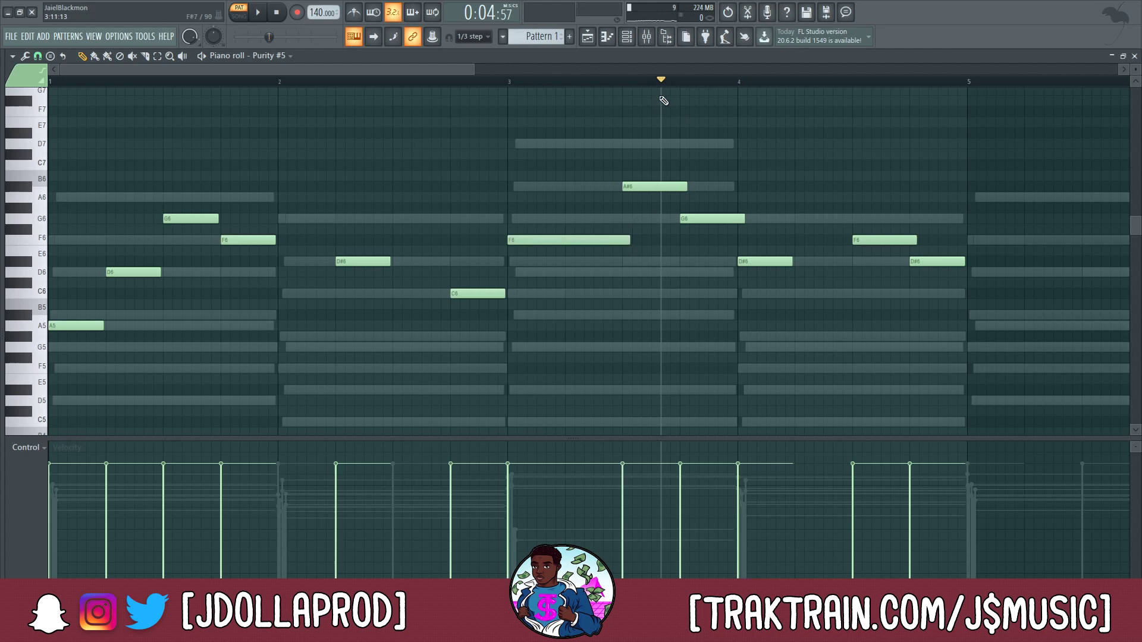
pyautogui.press('space')
pyautogui.press('space')
pyautogui.moveTo(661, 91); pyautogui.dragTo(326, 83)
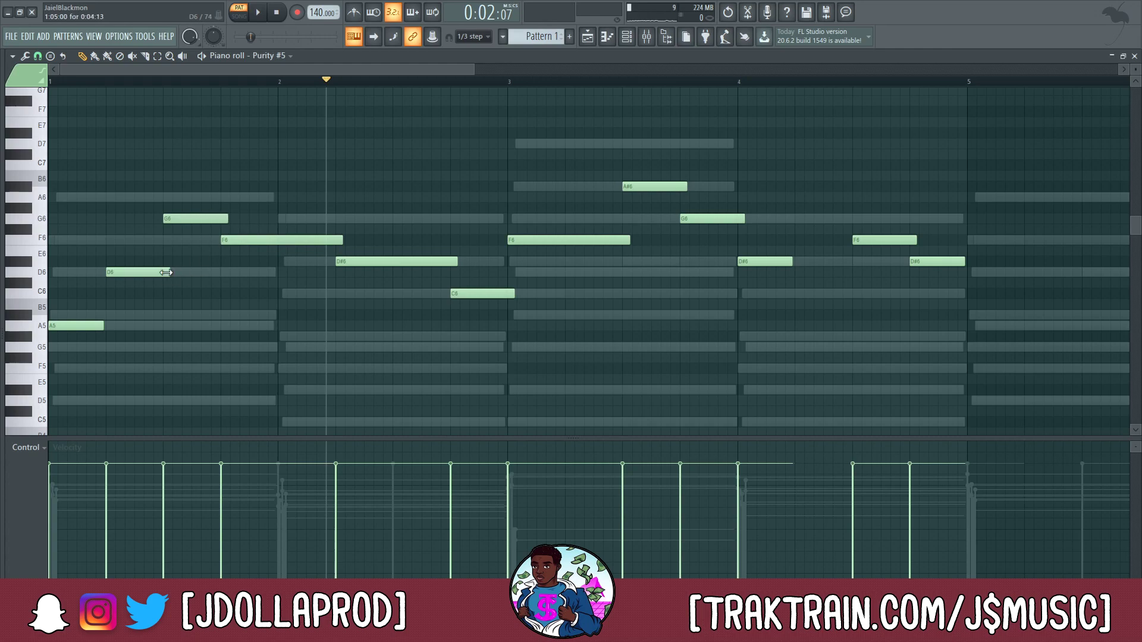
# Lower the lead melody by one octave and extend the first D#5 in bar 4 up to the F5 note
pyautogui.scroll(-4, 353, 93)
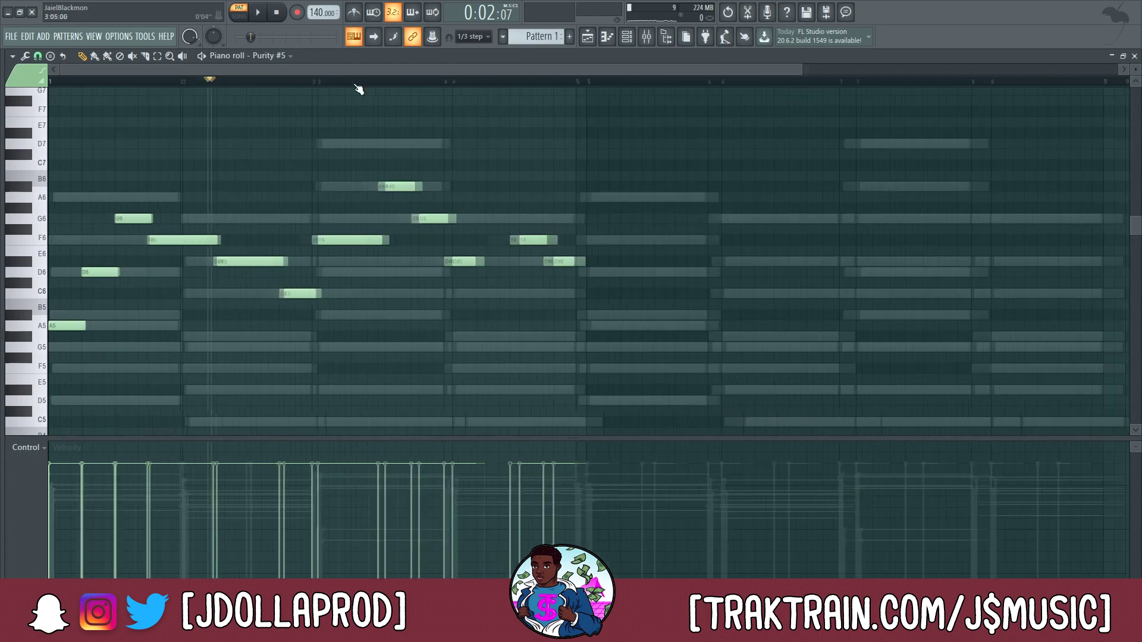
pyautogui.hotkey('ctrl', 'Down')
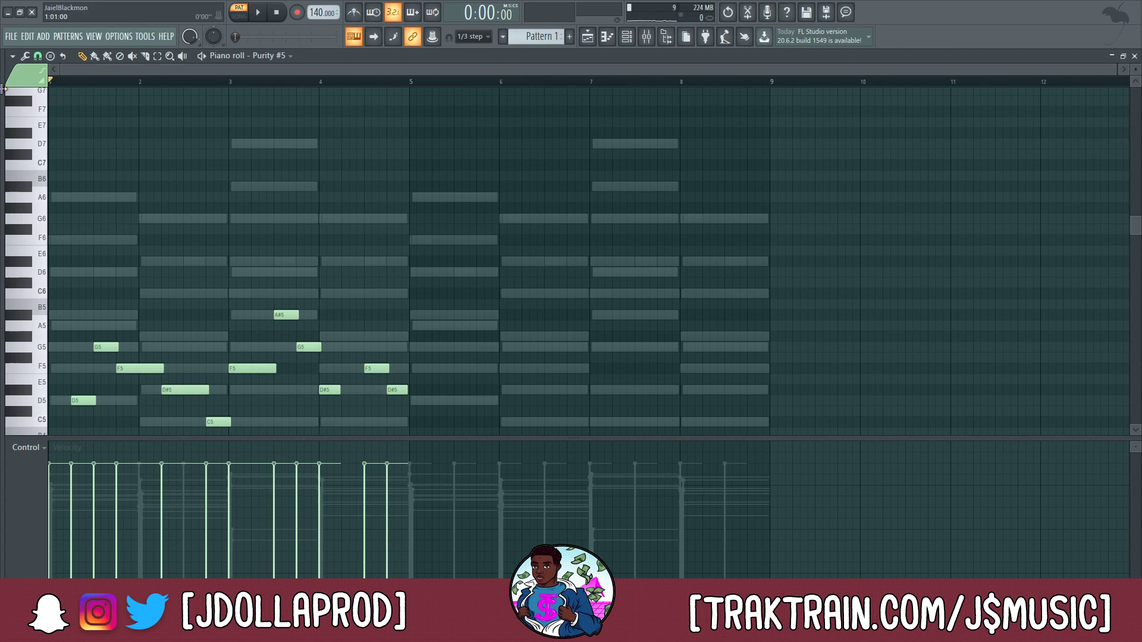
pyautogui.scroll(-4, 255, 204)
pyautogui.press('space')
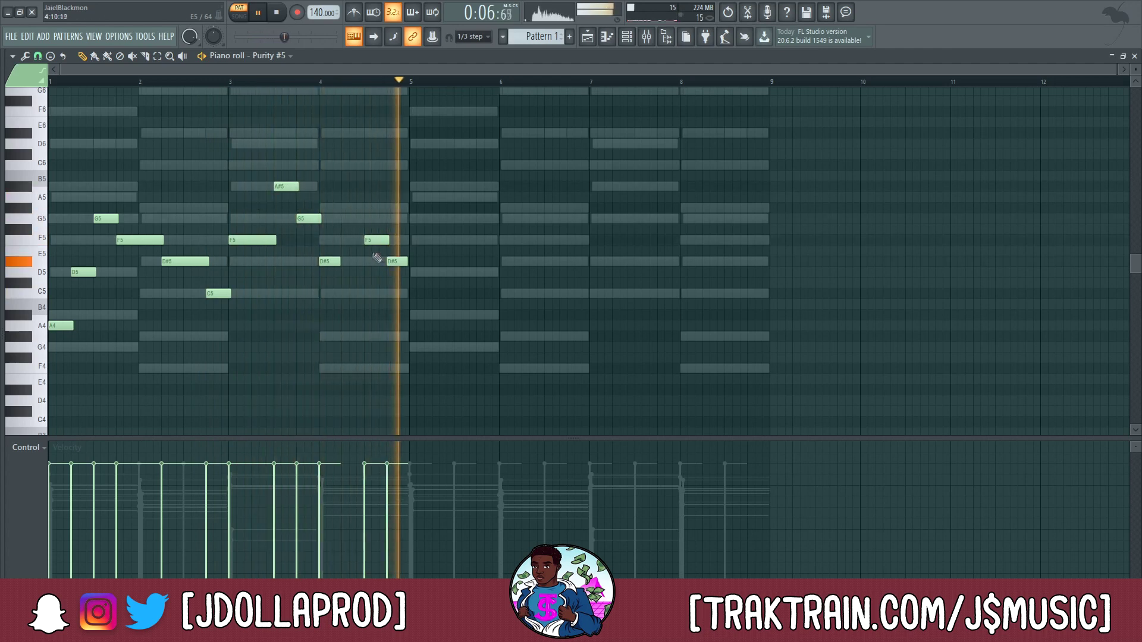
pyautogui.moveTo(337, 262); pyautogui.dragTo(367, 263)
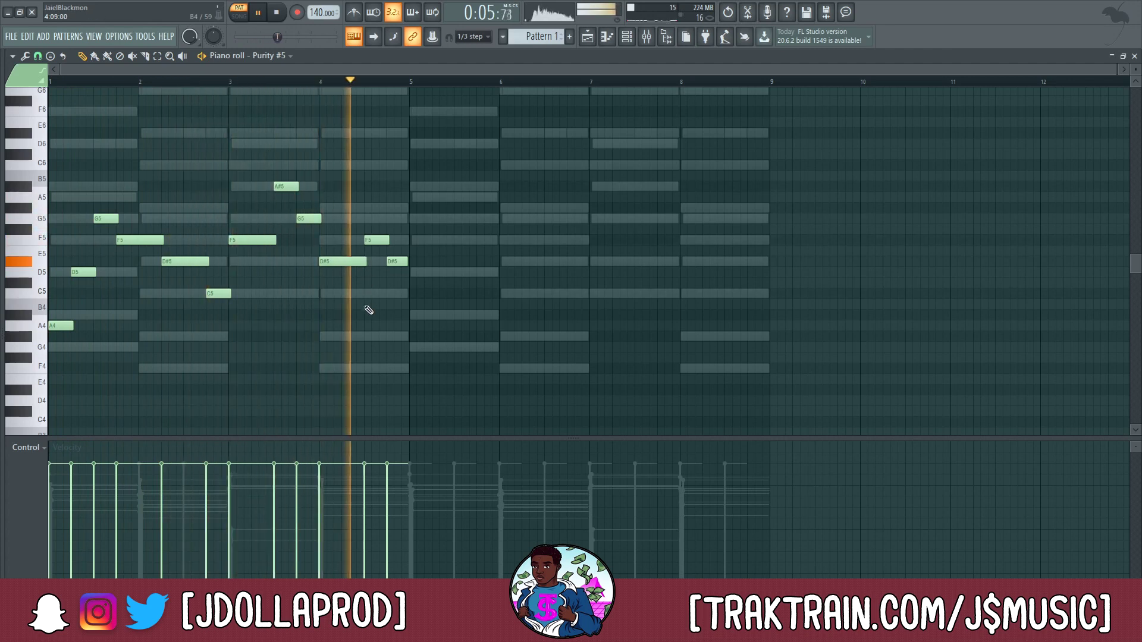
# Duplicate the four-bar lead melody into bars 5 to 8, raise all its notes by one octave and play it back
pyautogui.hotkey('ctrl', 'a')
pyautogui.hotkey('ctrl', 'b')
pyautogui.hotkey('ctrl', 'a')
pyautogui.press('space')
pyautogui.hotkey('ctrl', 'Up')
pyautogui.press('space')
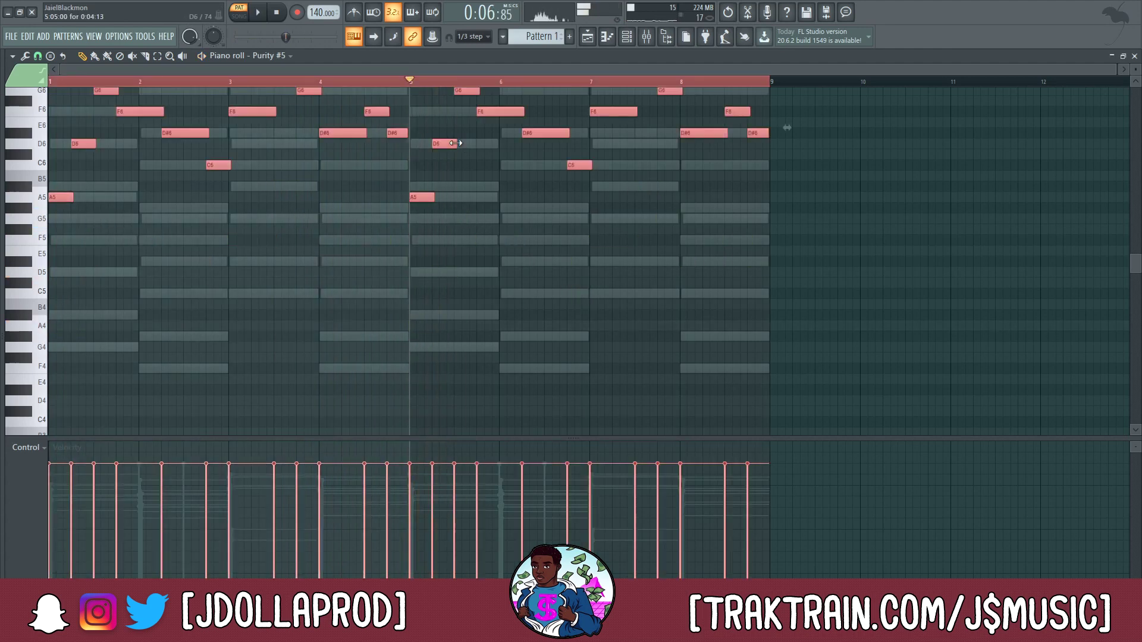
pyautogui.press('space')
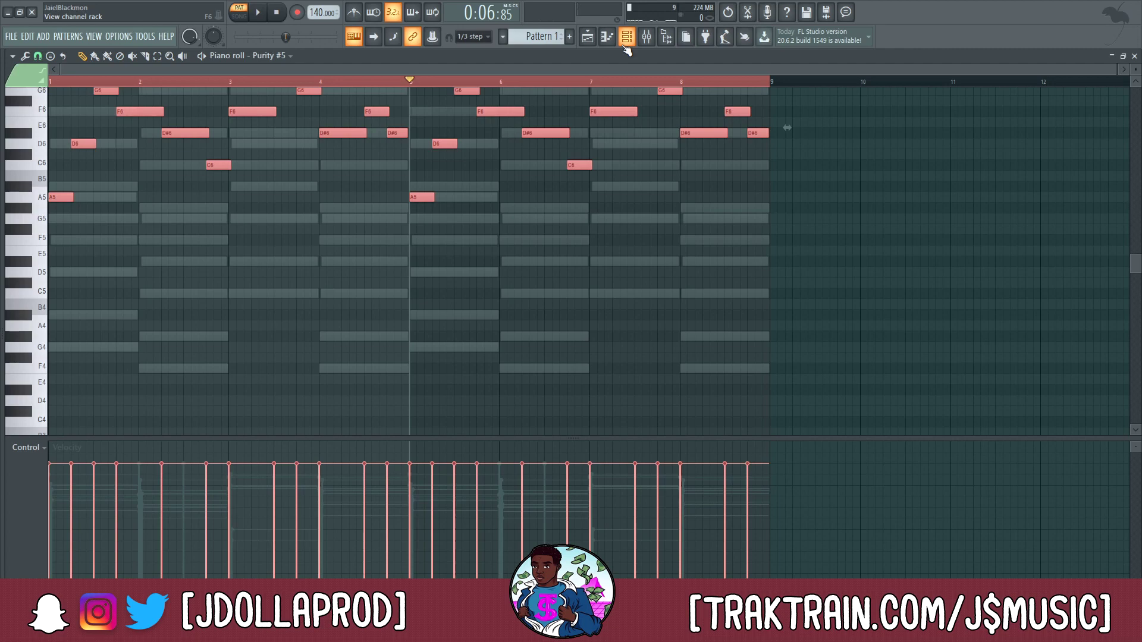
pyautogui.press('space')
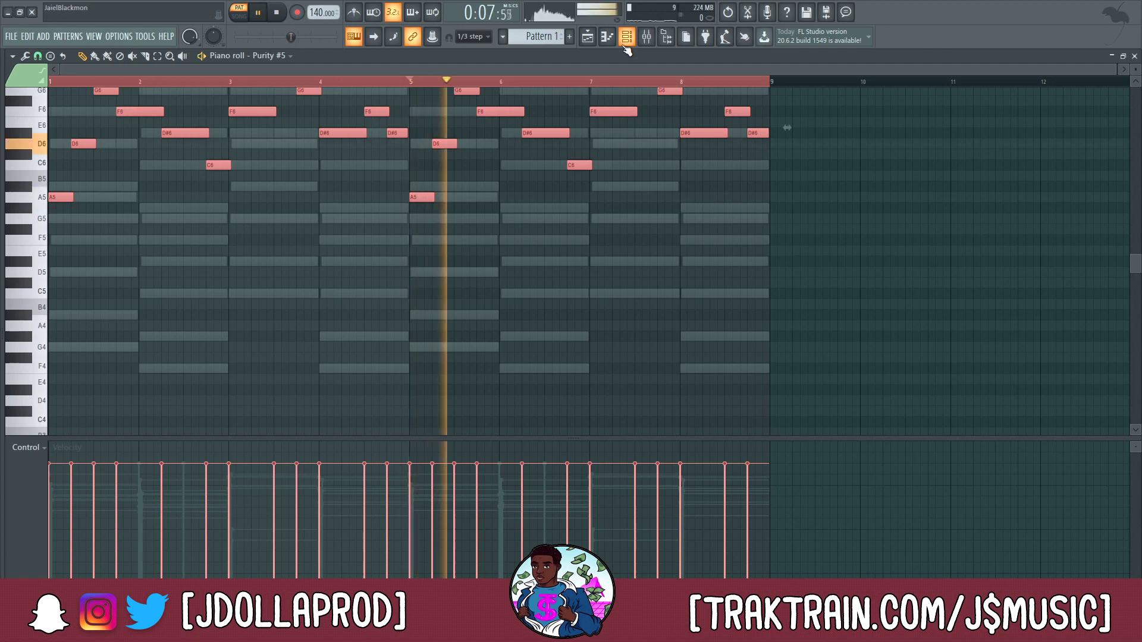
pyautogui.press('space')
# Audition the Syn Bass Lead, Vintage EP Hard and Winter Lead presets on Purity #5 while the pattern plays
pyautogui.click(626, 39)
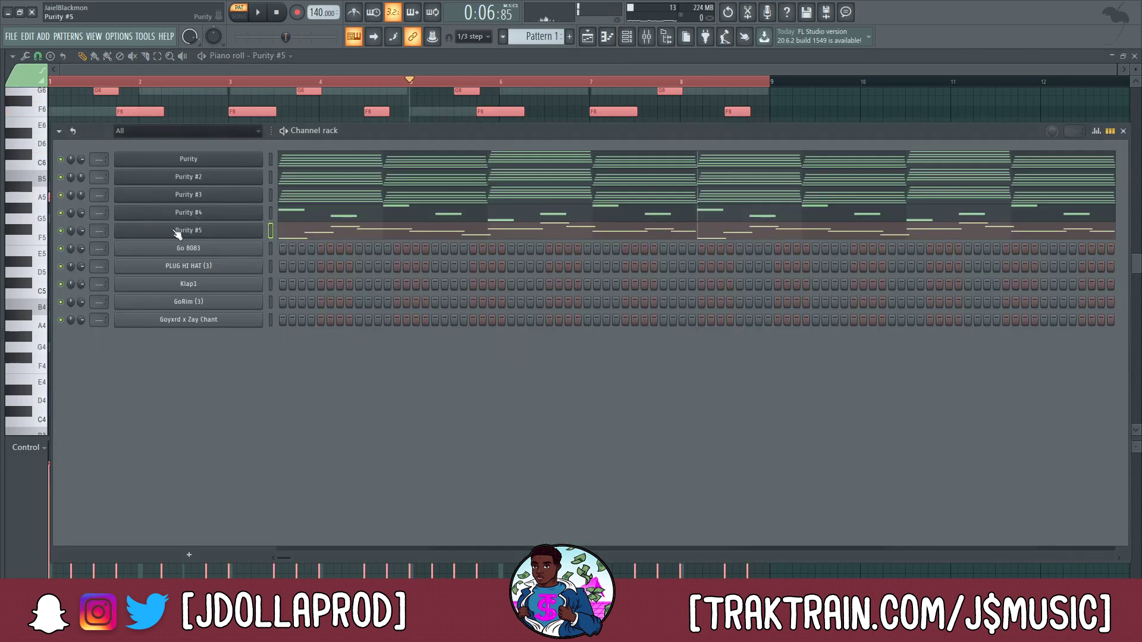
pyautogui.click(171, 232)
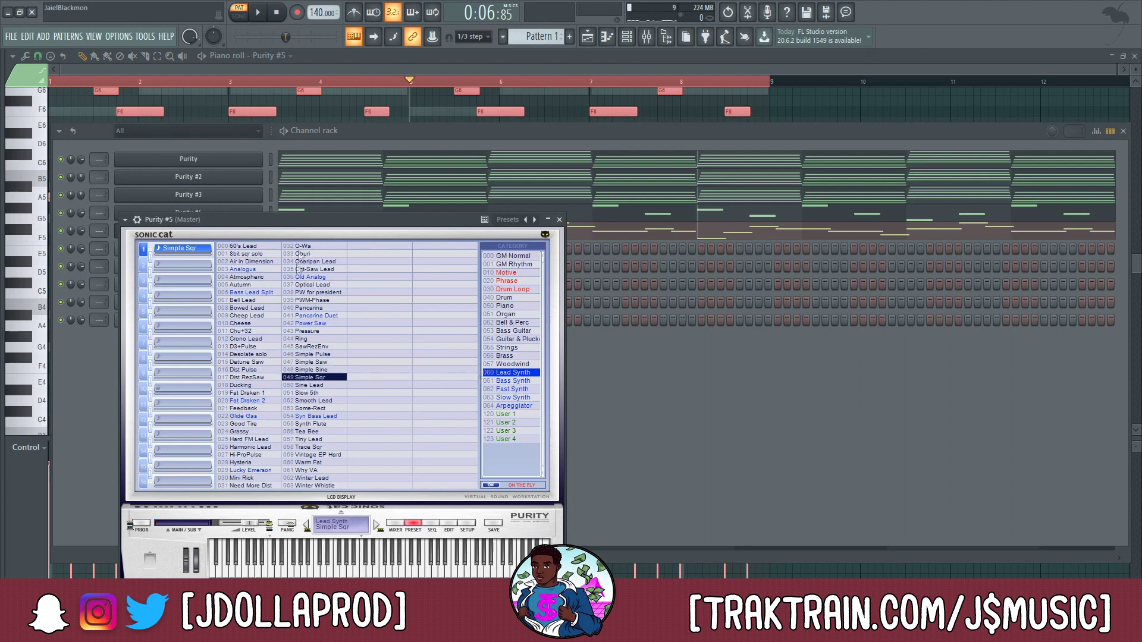
pyautogui.click(259, 14)
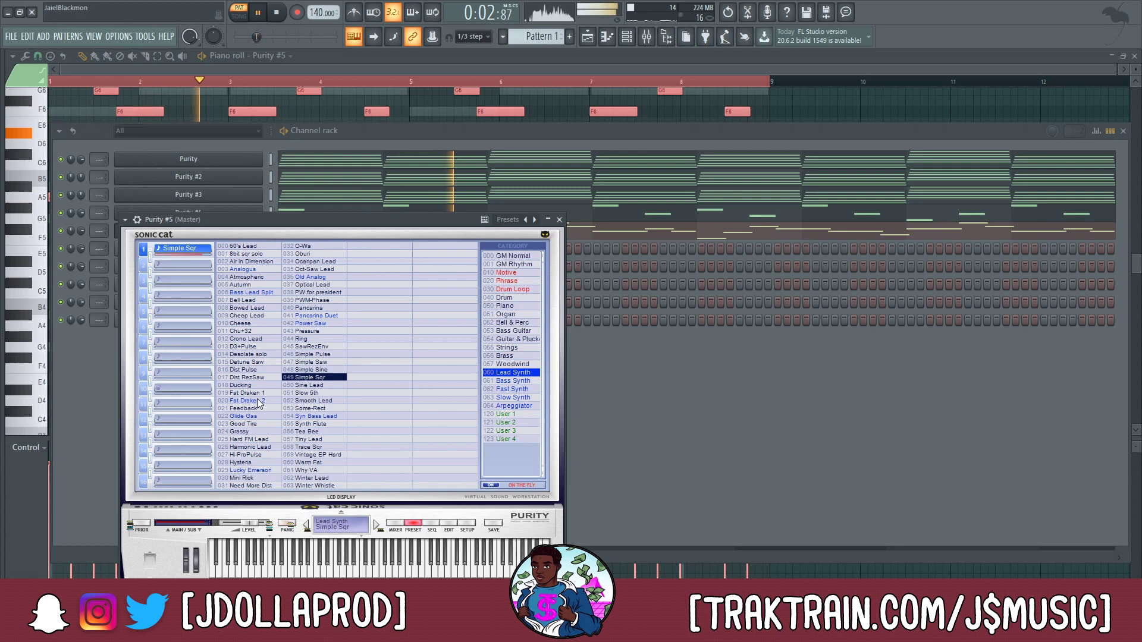
pyautogui.click(257, 402)
pyautogui.click(310, 417)
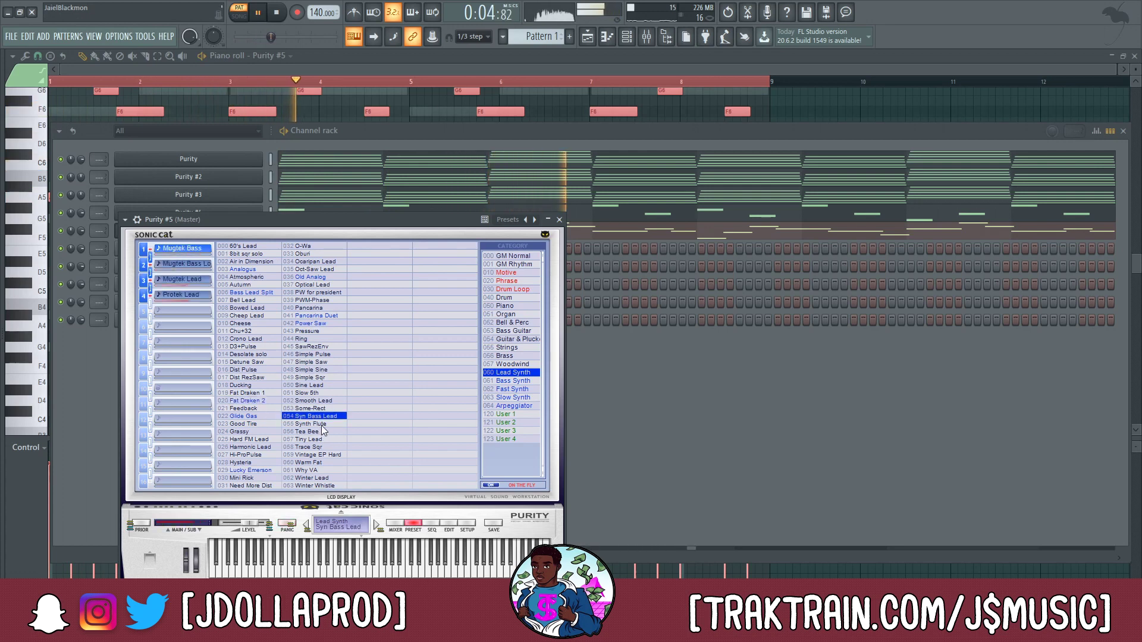
pyautogui.click(315, 401)
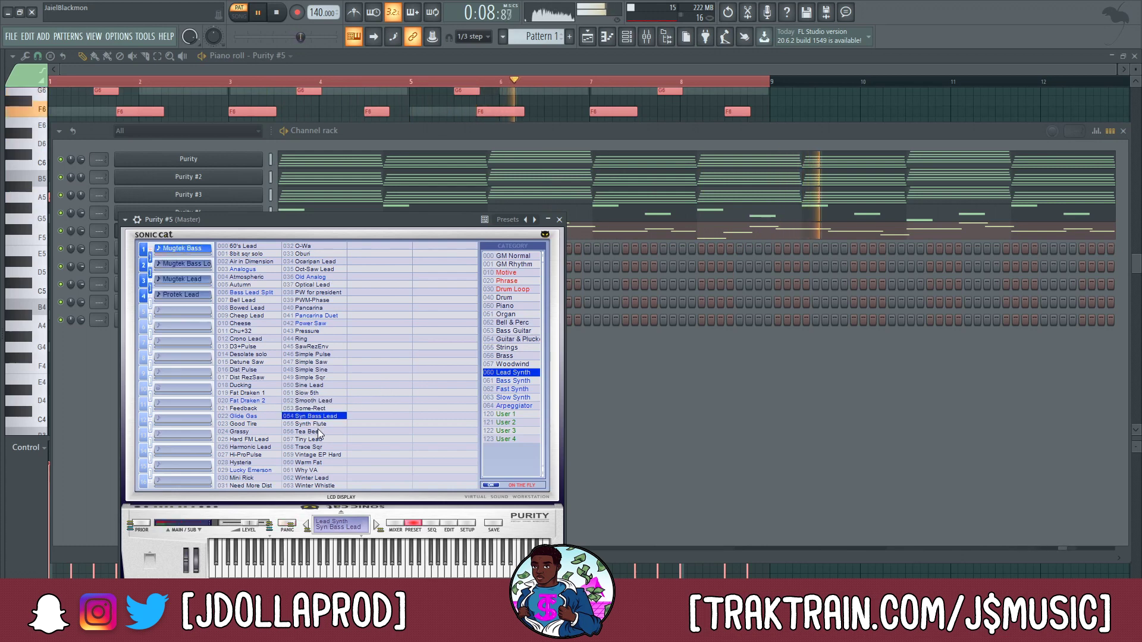
pyautogui.click(312, 424)
pyautogui.click(315, 455)
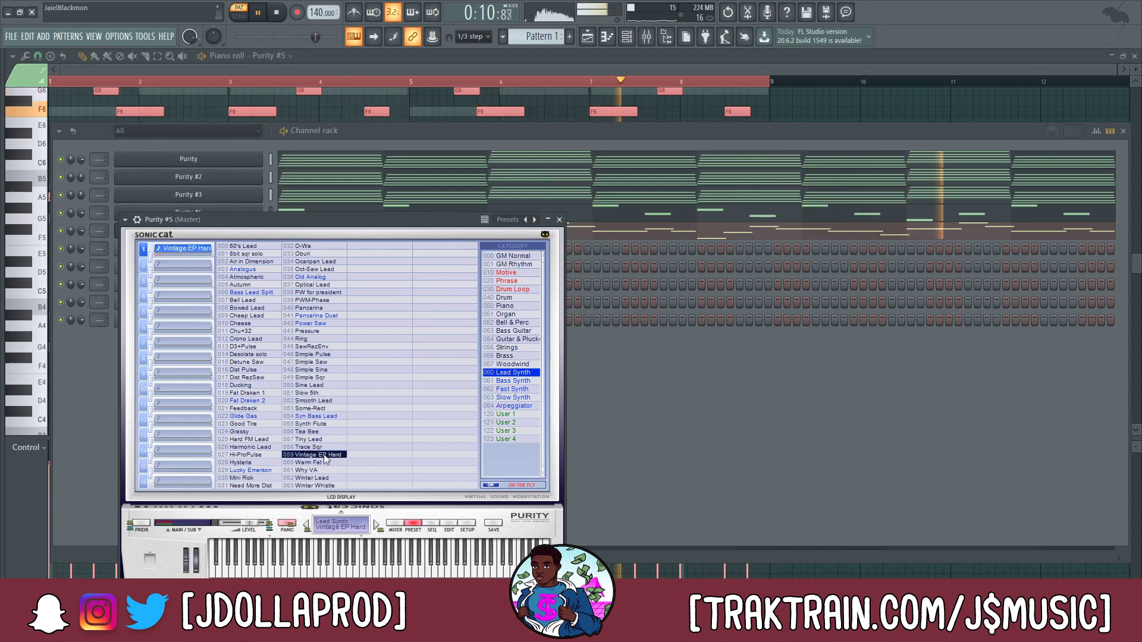
pyautogui.click(318, 479)
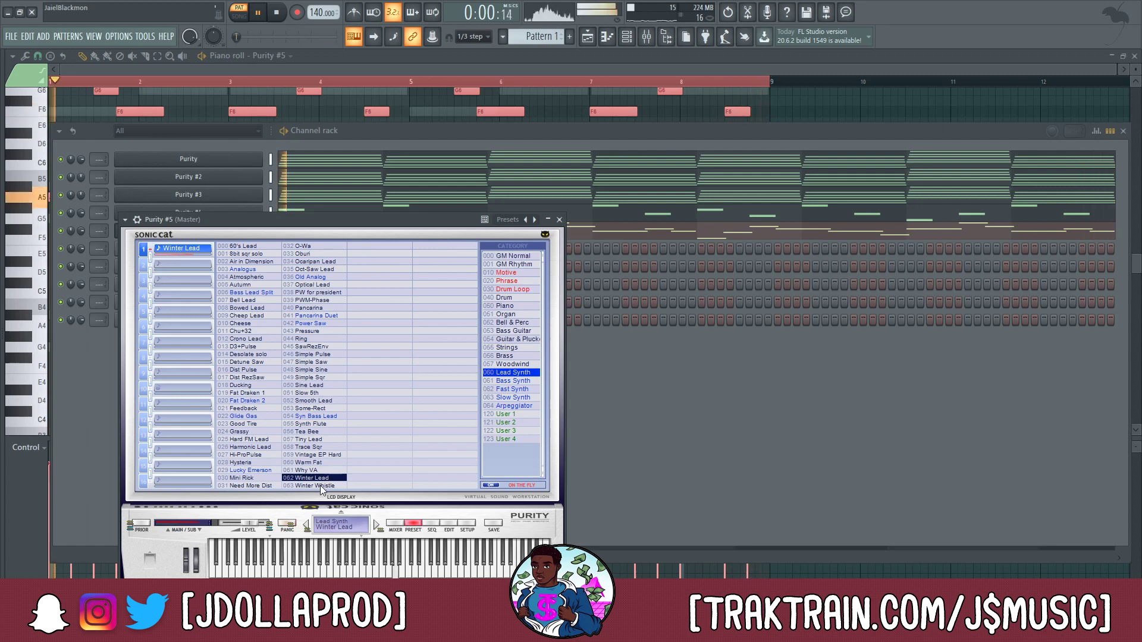
# Audition more Lead Synth presets on Purity #5, including Hysteria, Smooth Lead and Sine Lead
pyautogui.click(262, 478)
pyautogui.click(268, 471)
pyautogui.click(250, 463)
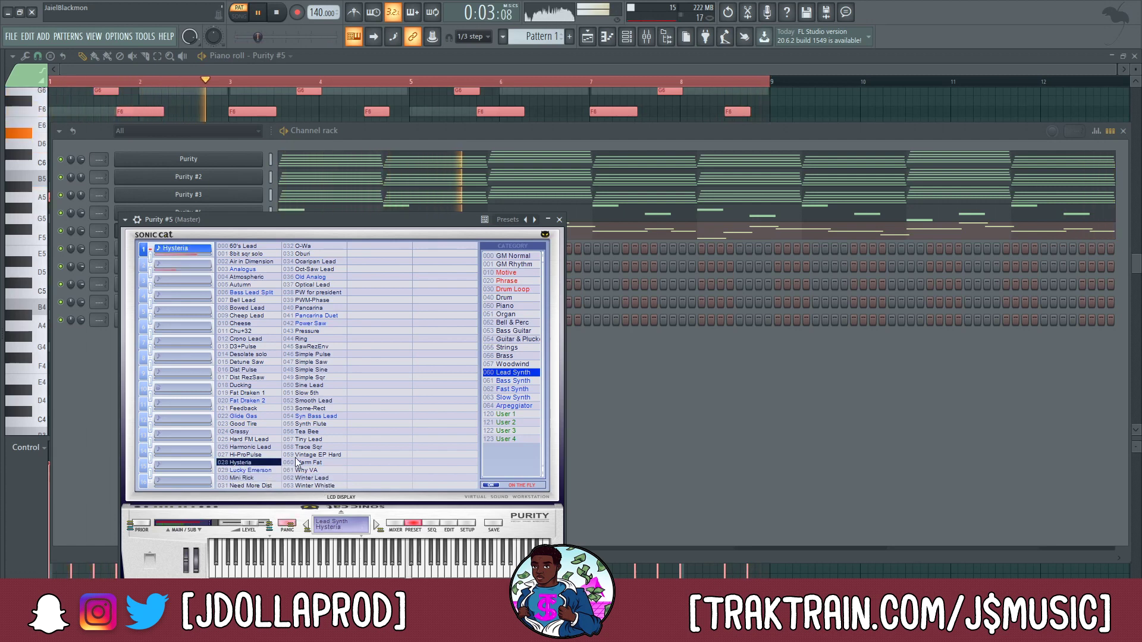
pyautogui.click(315, 455)
pyautogui.click(320, 408)
pyautogui.click(320, 403)
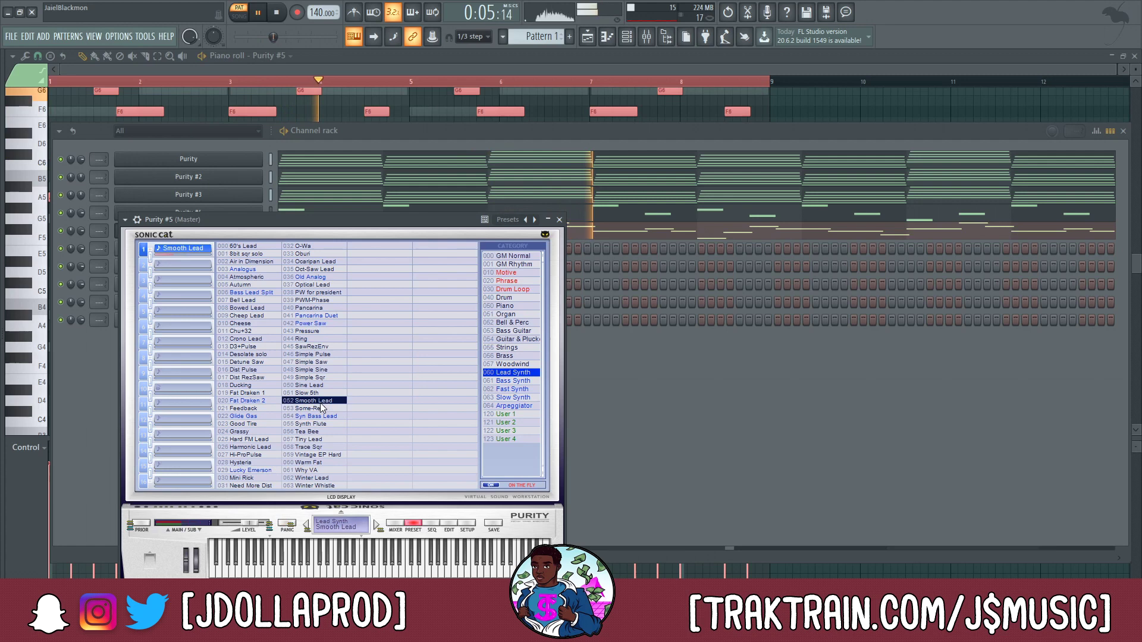
pyautogui.click(320, 393)
pyautogui.click(320, 385)
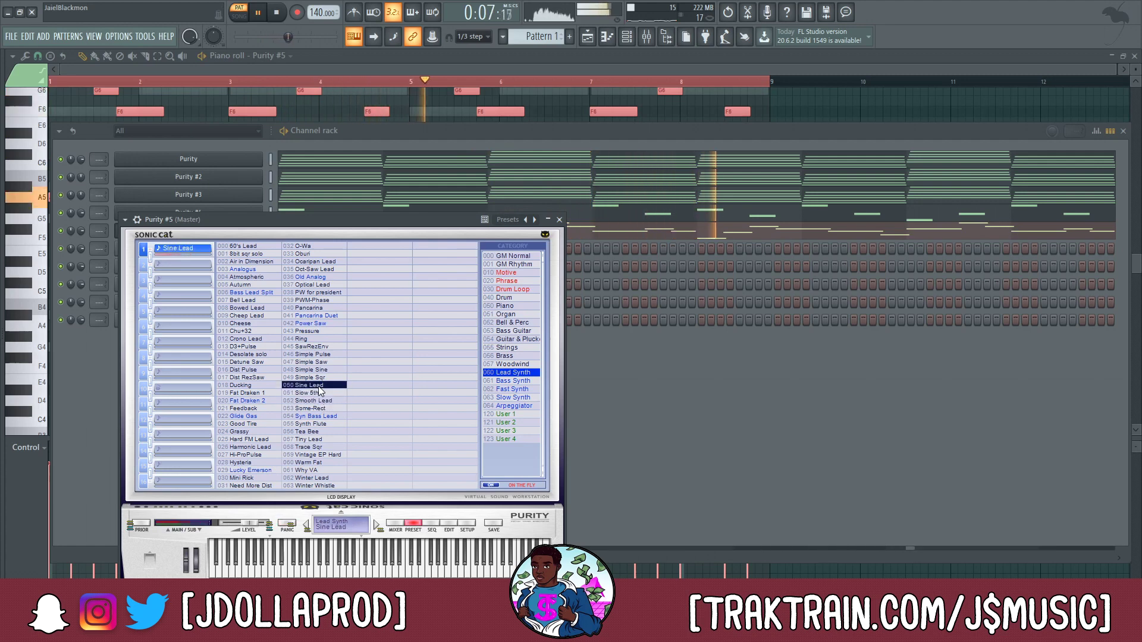
# Compare Simple Sqr, SawRezEnv and Pressure, choose the Pancarina Duet preset for Purity #5, and stop playback
pyautogui.click(319, 378)
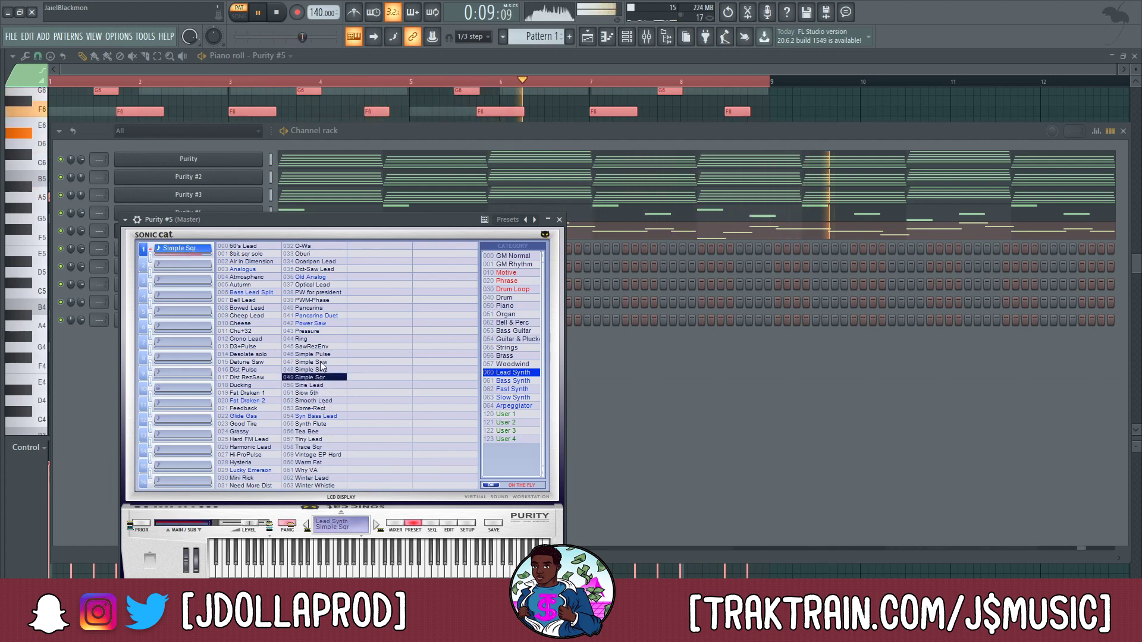
pyautogui.click(317, 347)
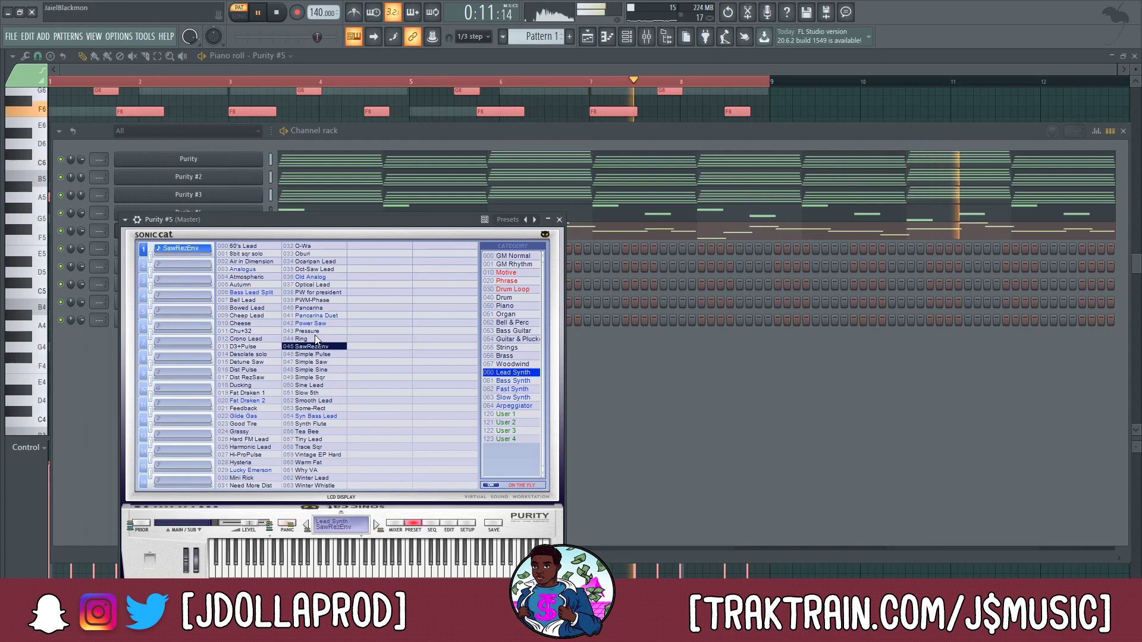
pyautogui.click(316, 331)
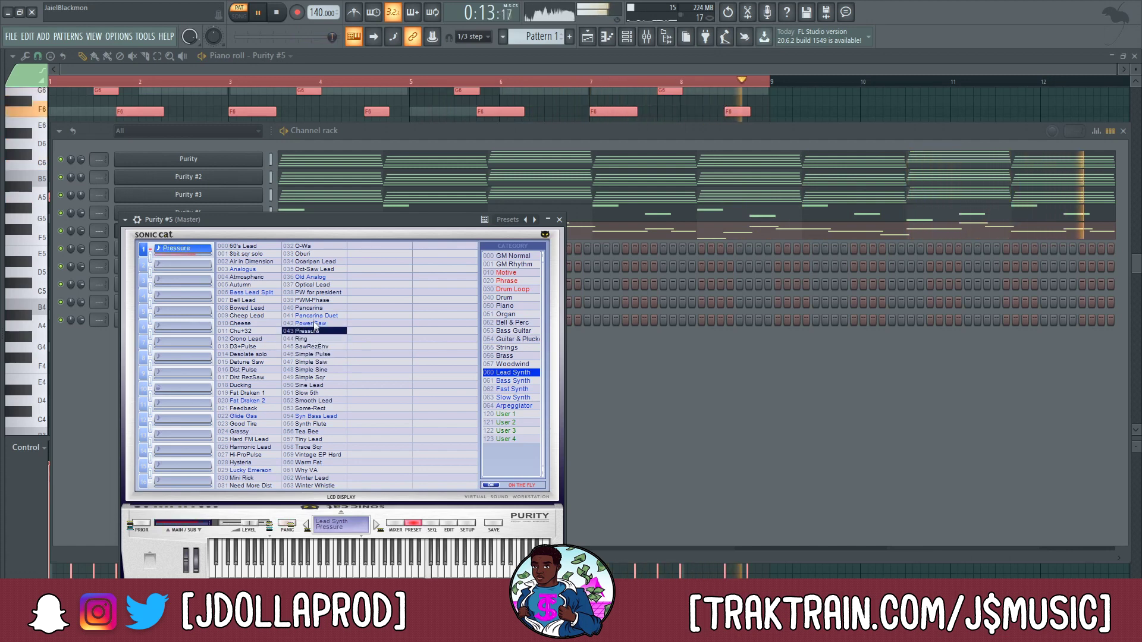
pyautogui.click(315, 316)
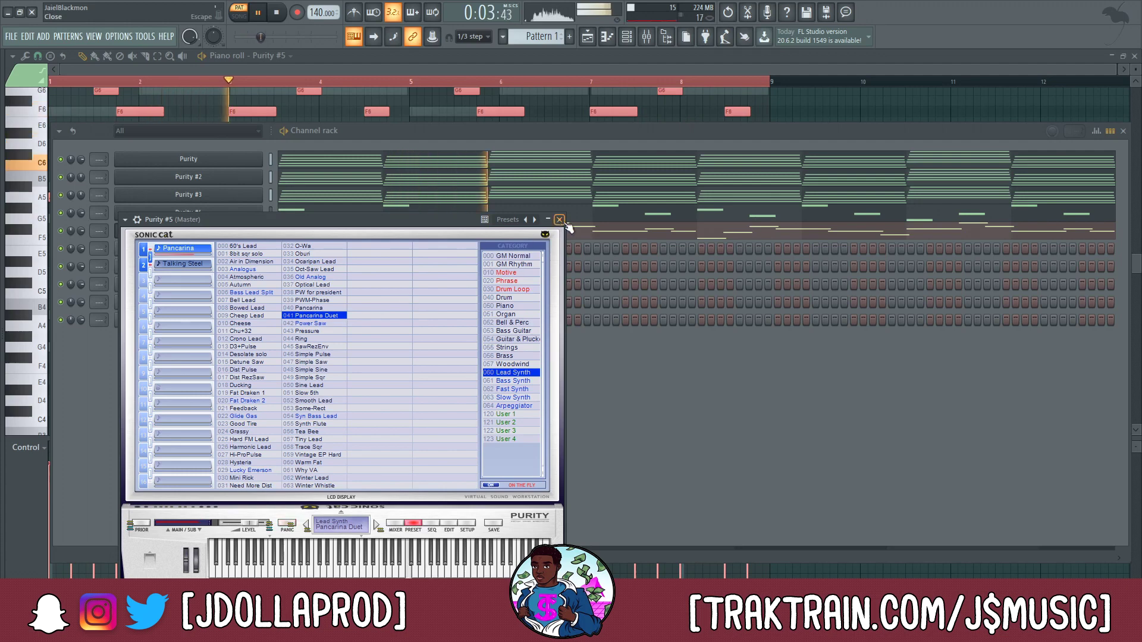
pyautogui.click(561, 221)
pyautogui.press('space')
# Lower the velocity of all Purity #5 lead notes to near minimum and play the melody back
pyautogui.click(564, 233)
pyautogui.click(563, 233)
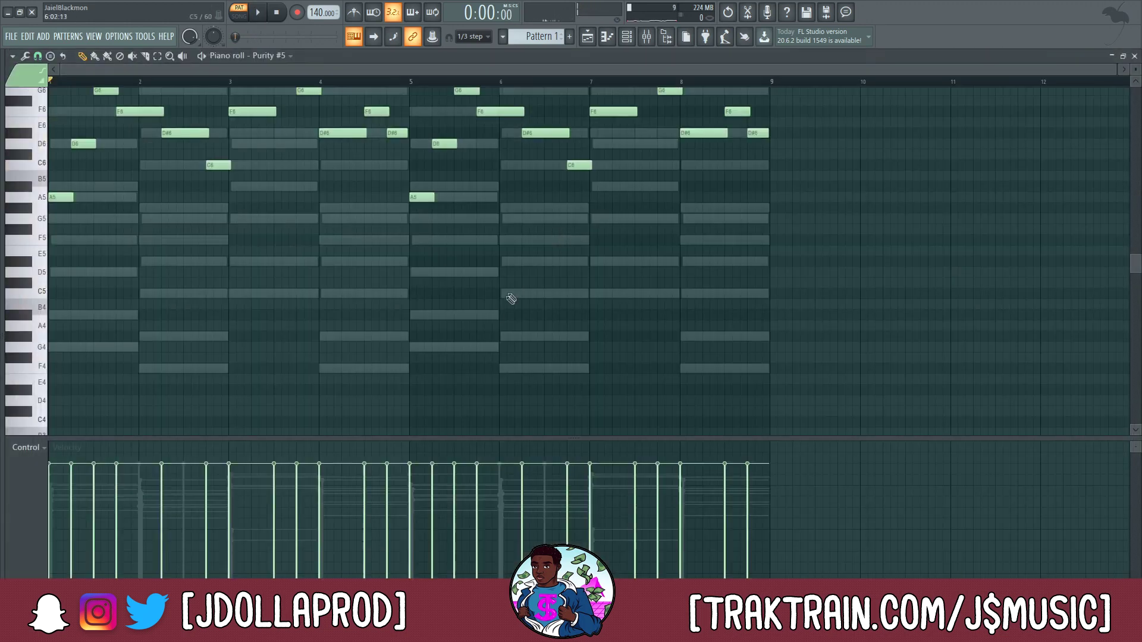
pyautogui.hotkey('ctrl', 'a')
pyautogui.scroll(-14, 499, 294)
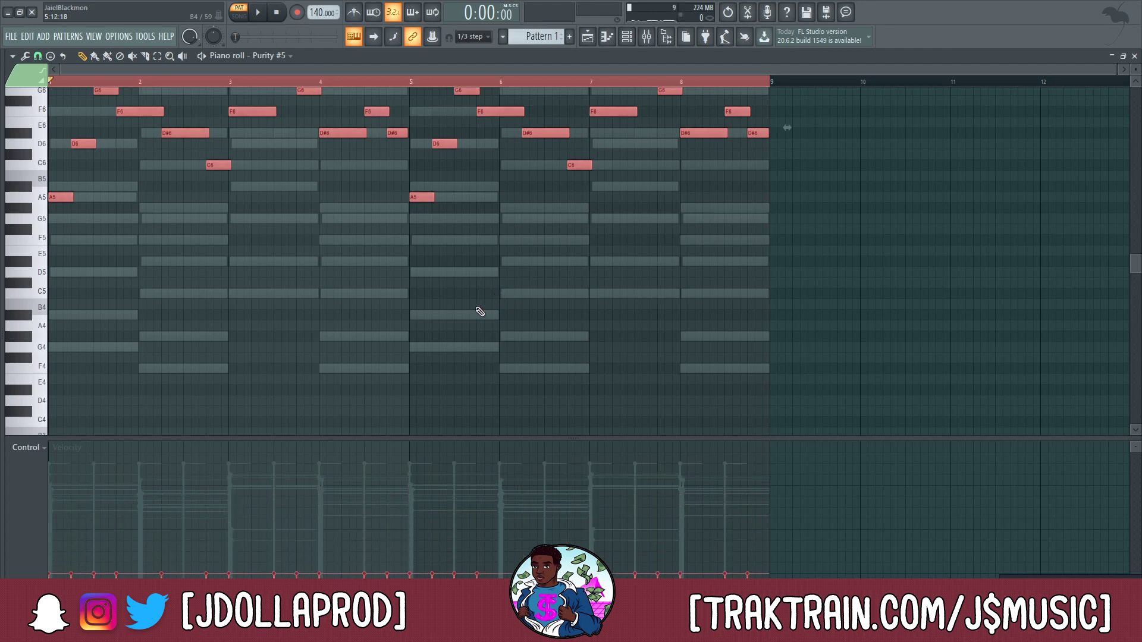
pyautogui.press('space')
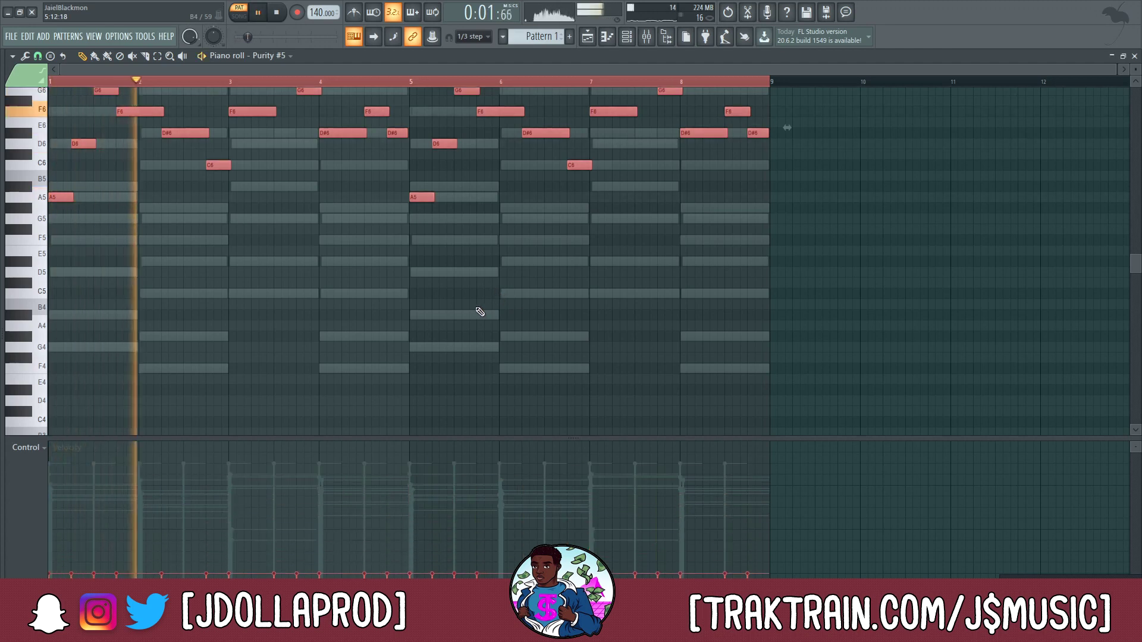
pyautogui.scroll(2, 480, 311)
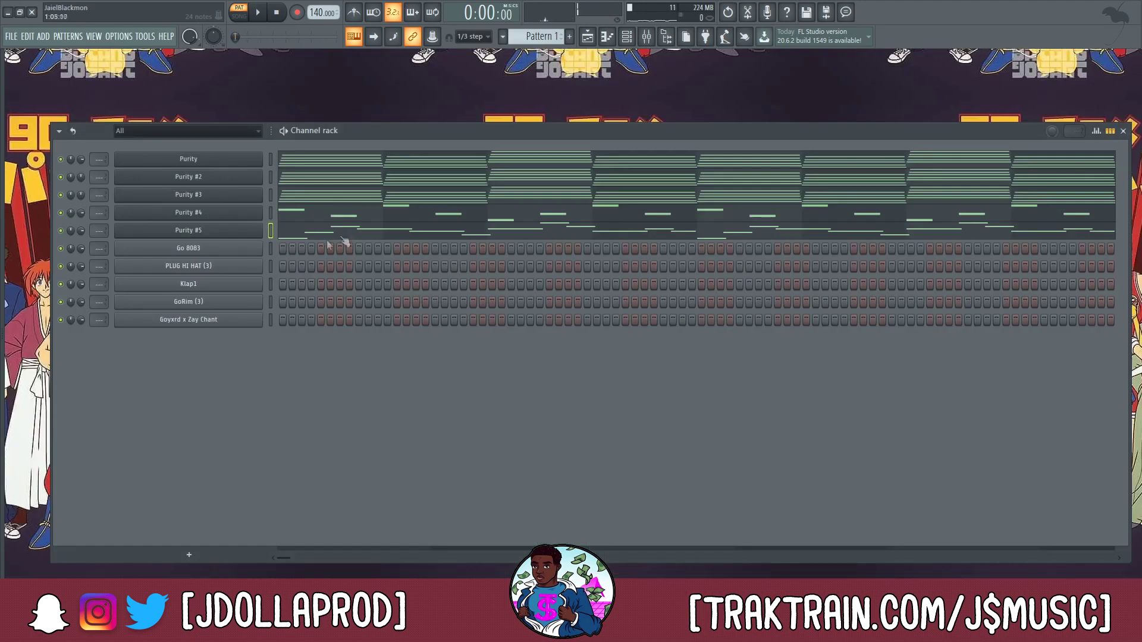
# Try the Purity #5 lead melody one octave lower during playback and move it back up an octave
pyautogui.click(351, 232)
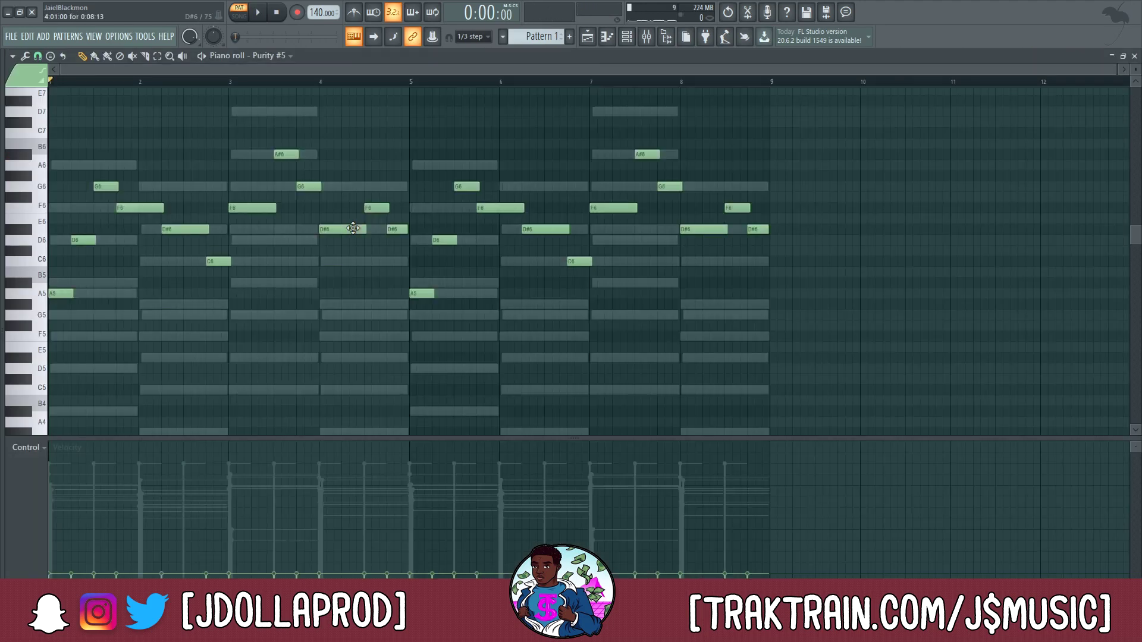
pyautogui.hotkey('ctrl', 'Down')
pyautogui.press('space')
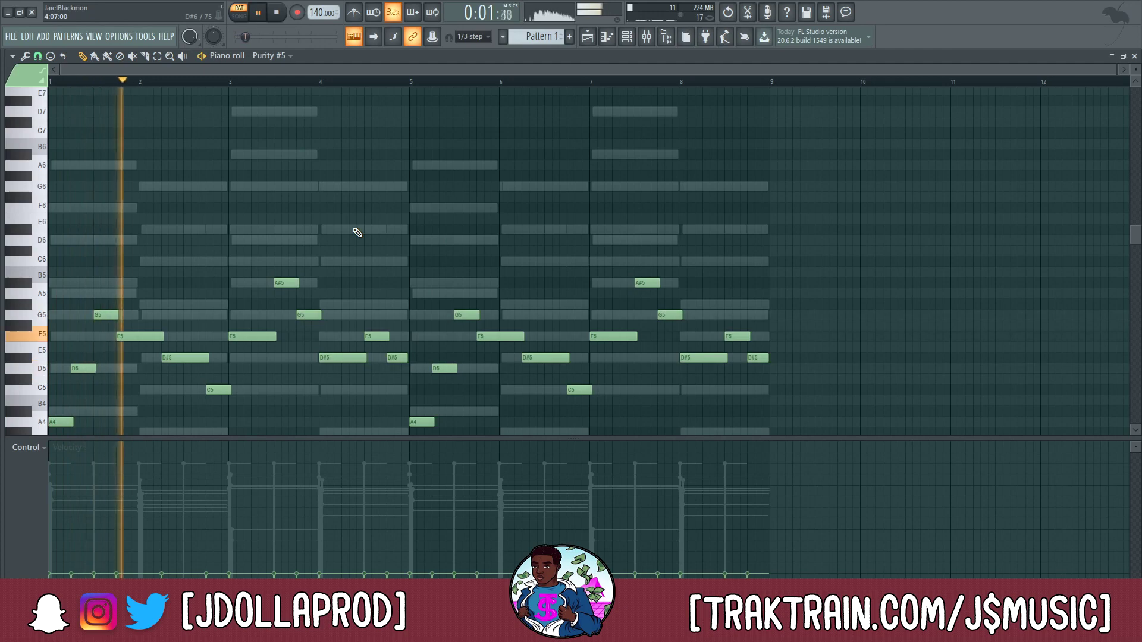
pyautogui.hotkey('ctrl', 'Up')
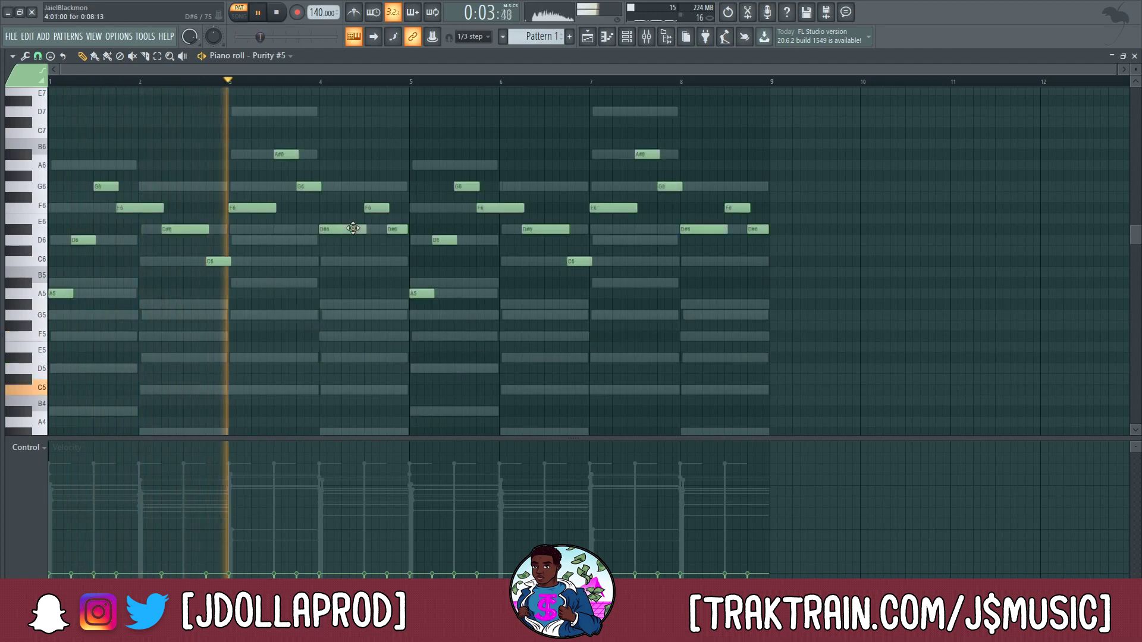
pyautogui.click(1135, 56)
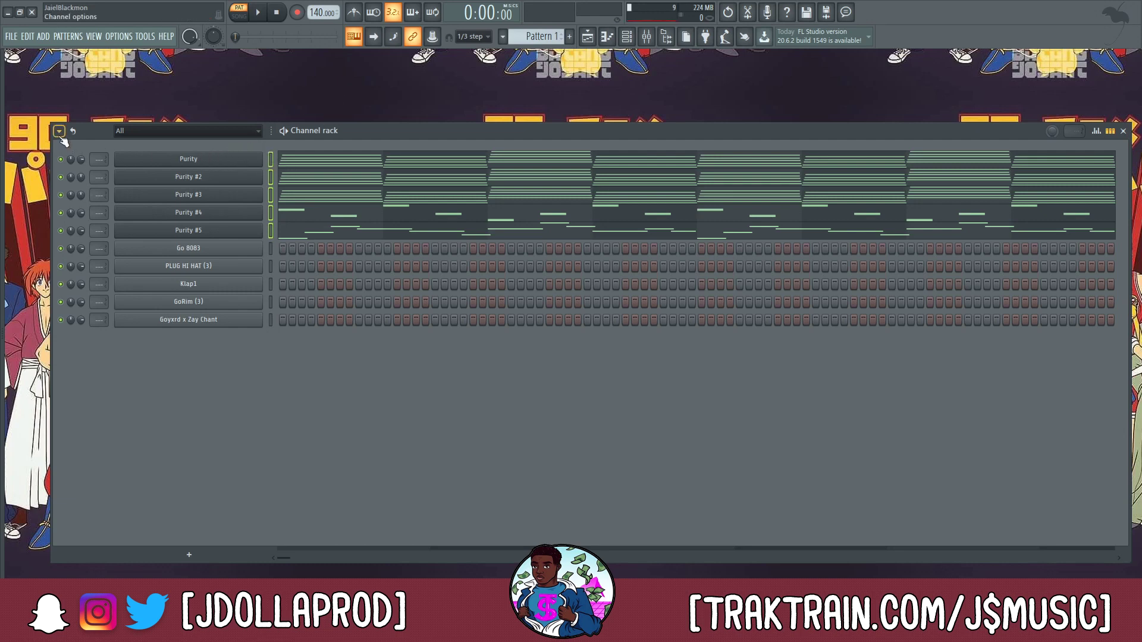
# Transpose all five selected Purity channels down 2 semitones and play the pattern
pyautogui.click(58, 131)
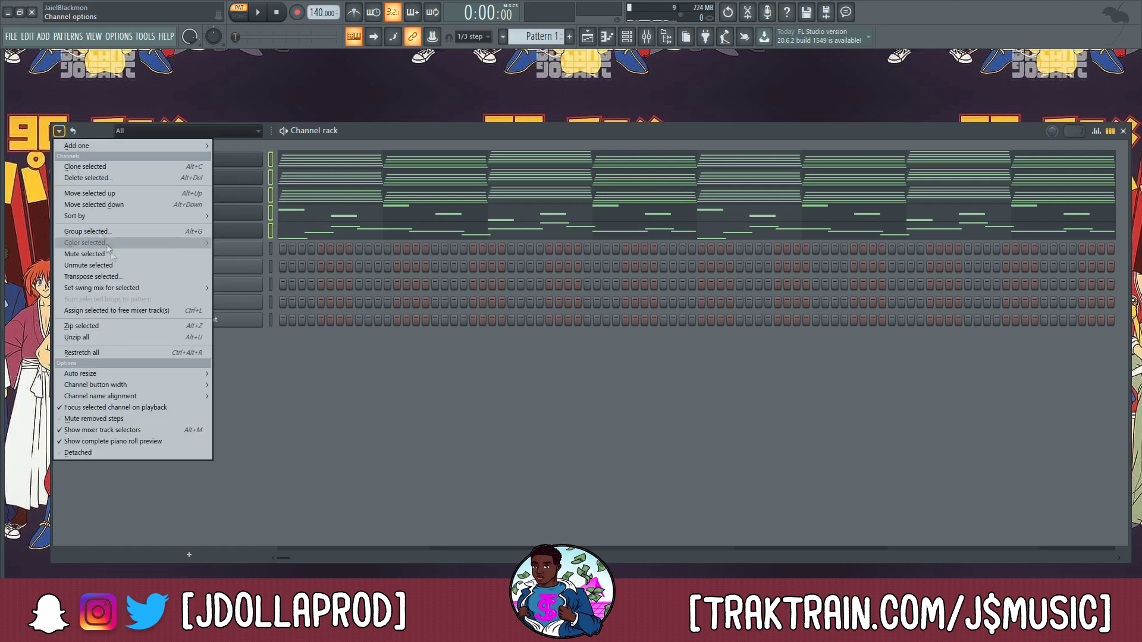
pyautogui.click(112, 279)
pyautogui.write('-')
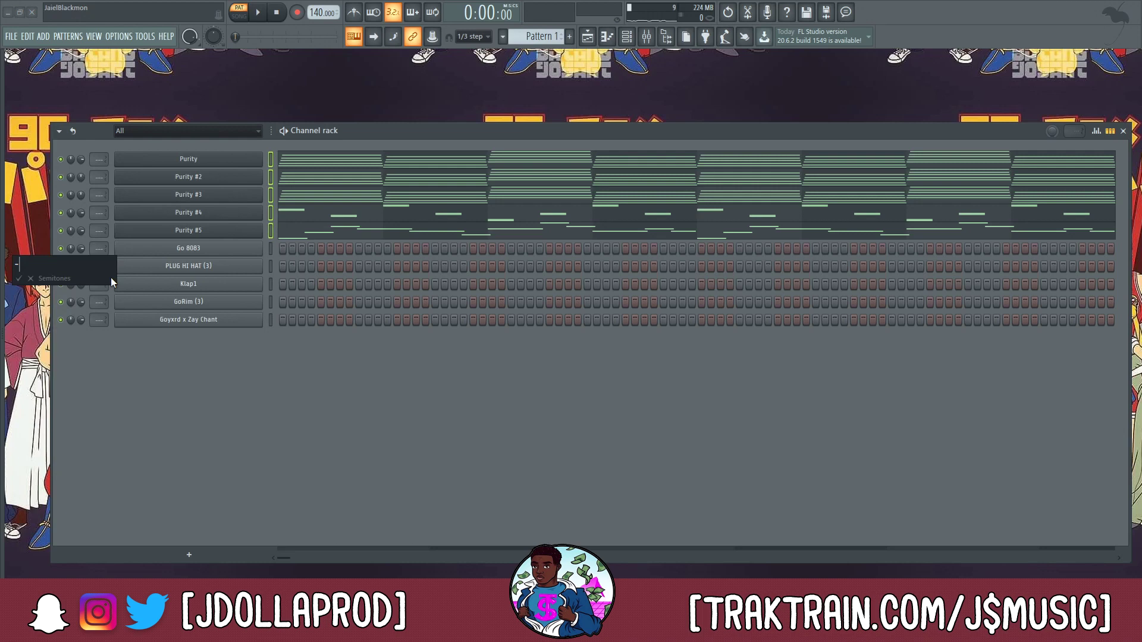
pyautogui.write('12')
pyautogui.press('Return')
pyautogui.press('space')
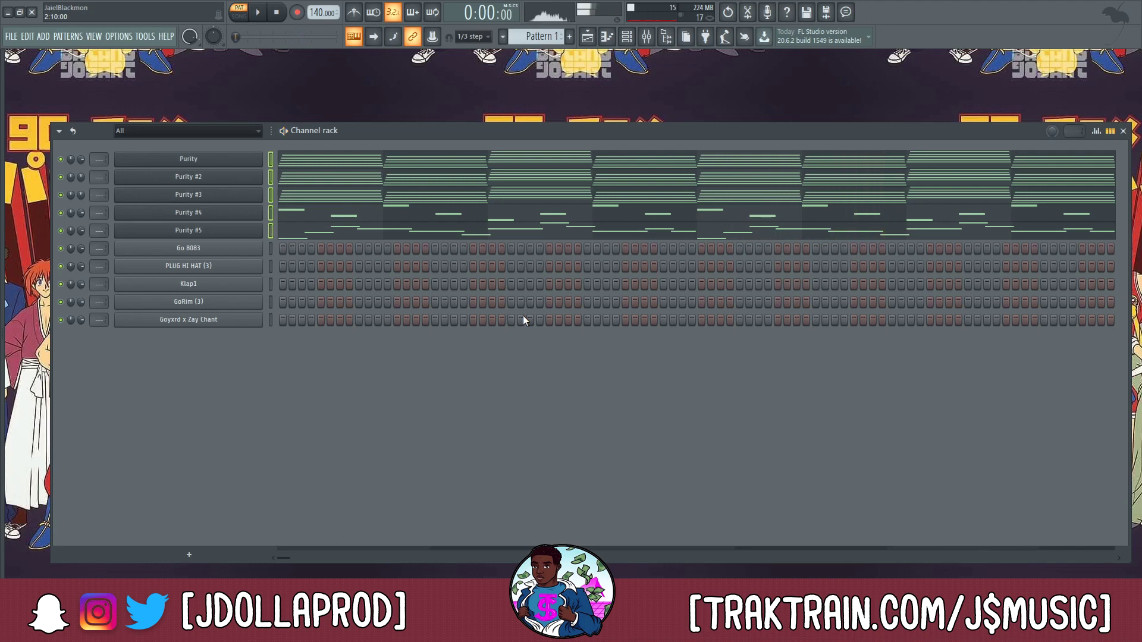
# Fill the PLUG HI HAT (3) channel on every 2 steps and the Klap1 channel on every 8 steps
pyautogui.rightClick(213, 269)
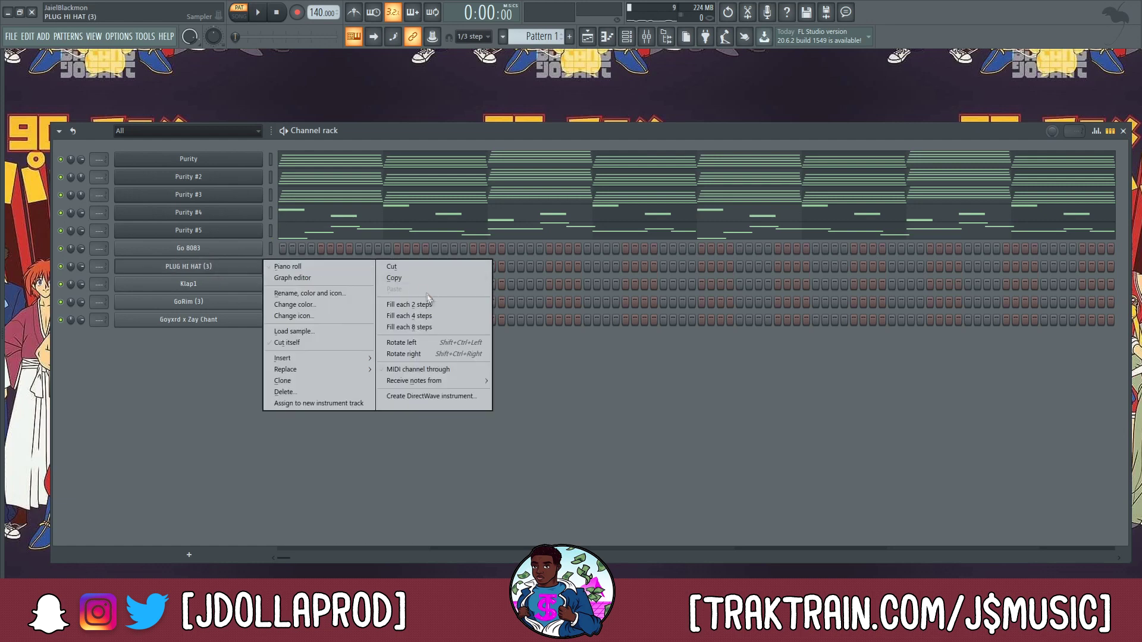
pyautogui.click(425, 304)
pyautogui.rightClick(241, 293)
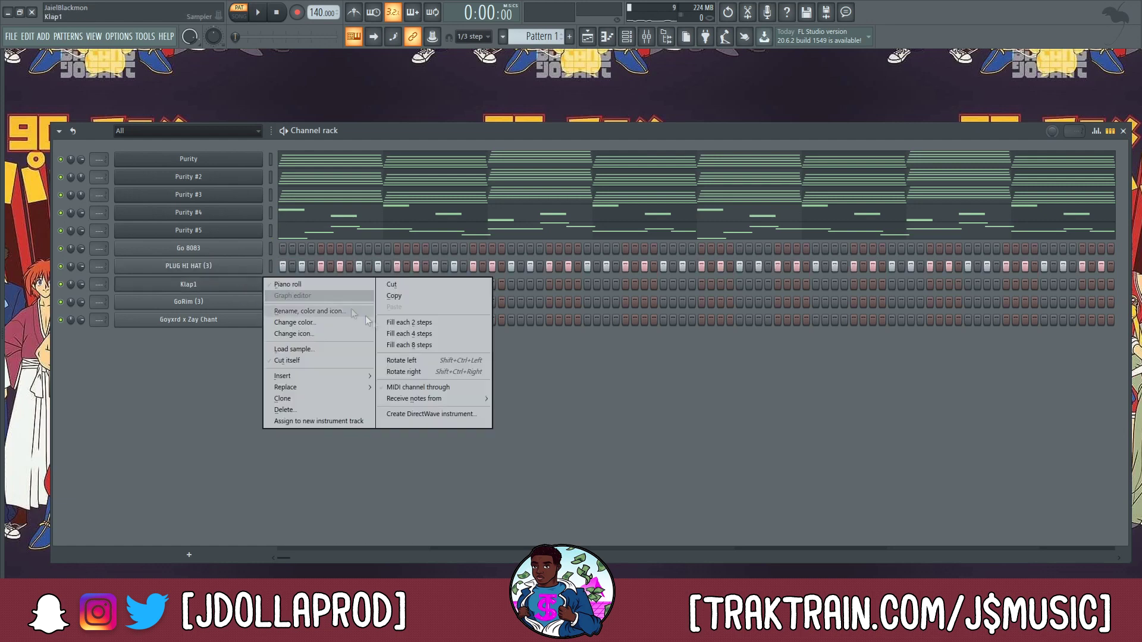
pyautogui.click(412, 349)
# Keep the Klap1 claps only on the third beat of each bar and raise the velocity of all of them
pyautogui.rightClick(238, 287)
pyautogui.click(275, 283)
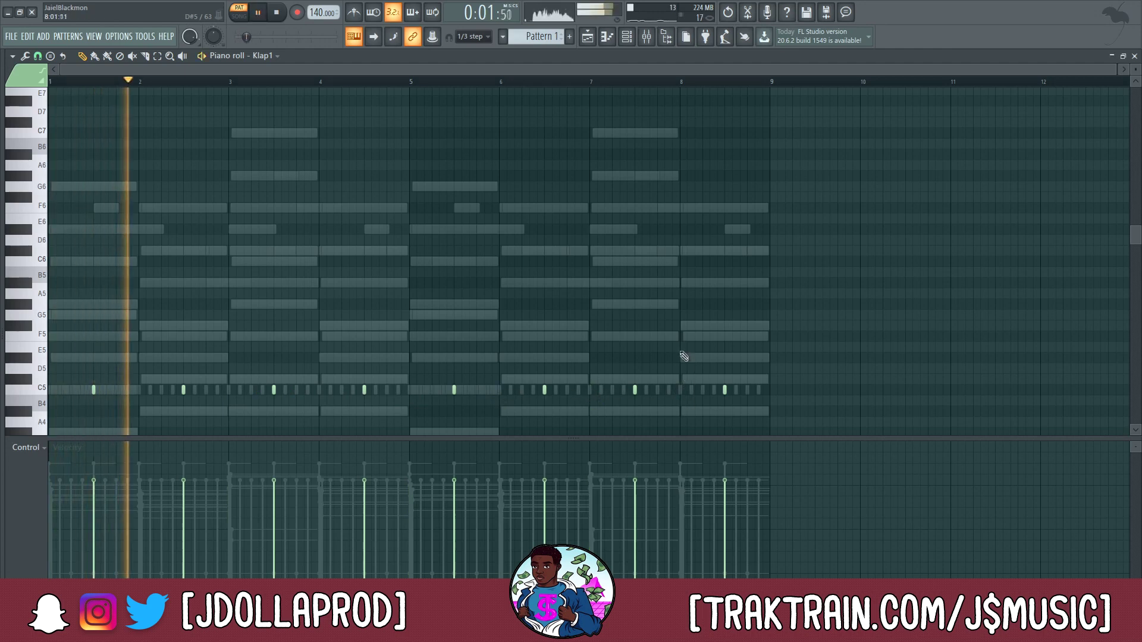
pyautogui.hotkey('ctrl', 'a')
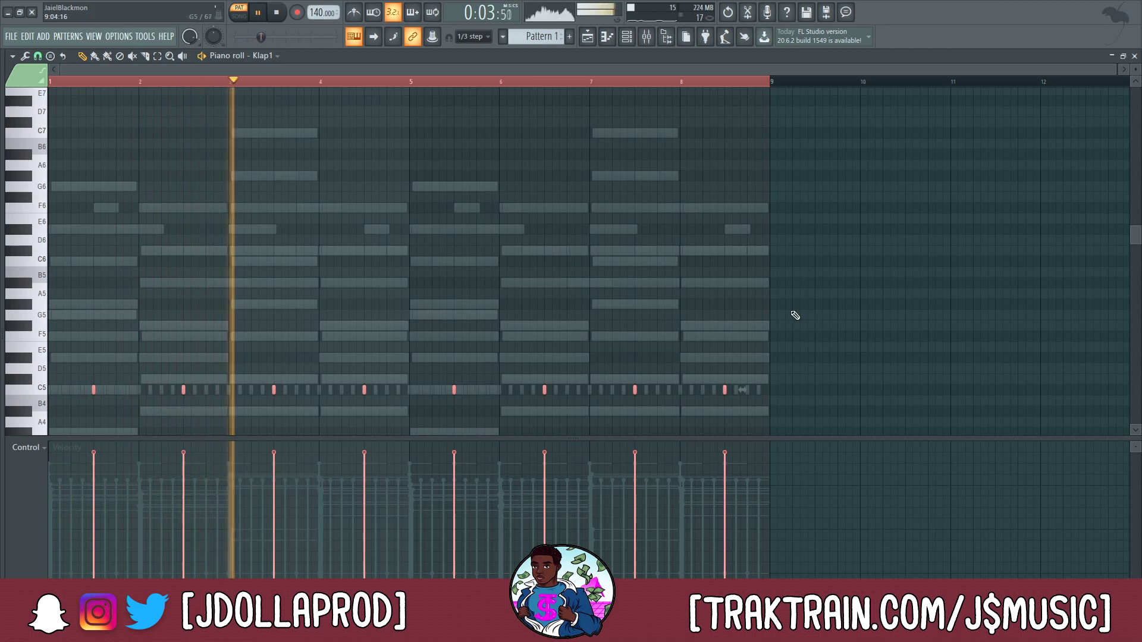
pyautogui.press('F7')
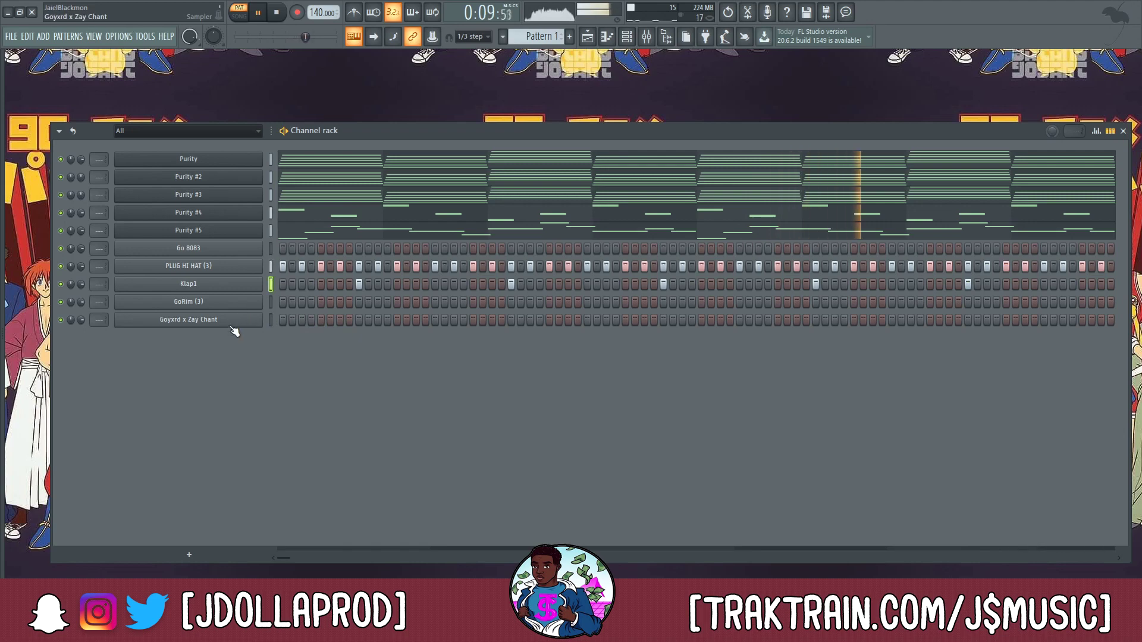
# Place a short C5 rim hit on step 3 of bar 1 in the GoRim (3) channel
pyautogui.rightClick(220, 304)
pyautogui.click(278, 305)
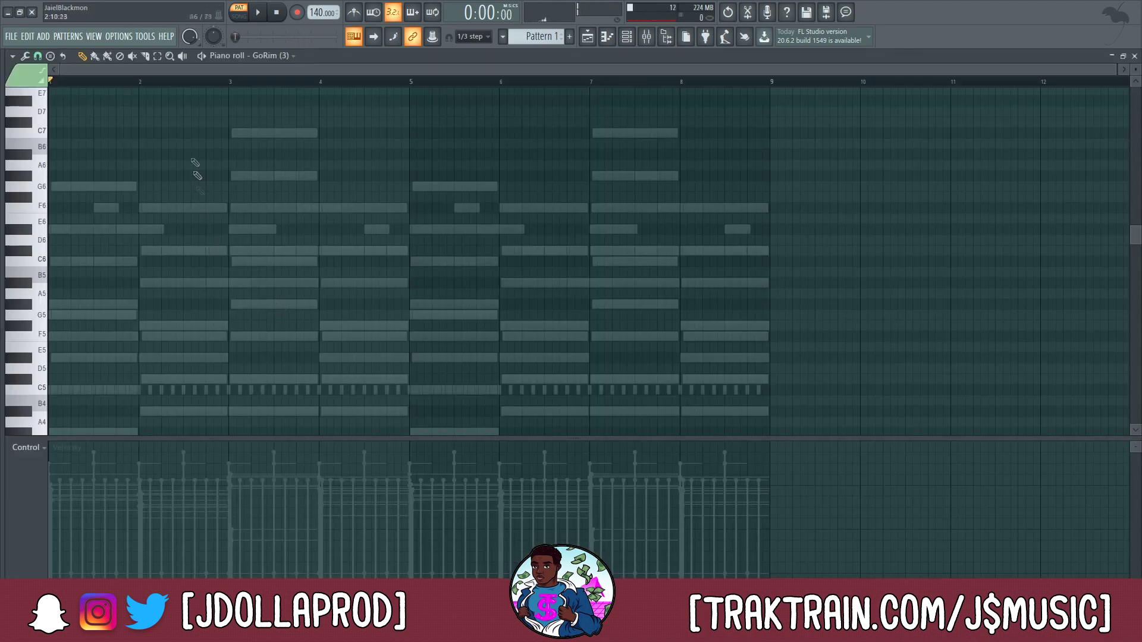
pyautogui.scroll(5, 140, 87)
pyautogui.scroll(-4, 171, 234)
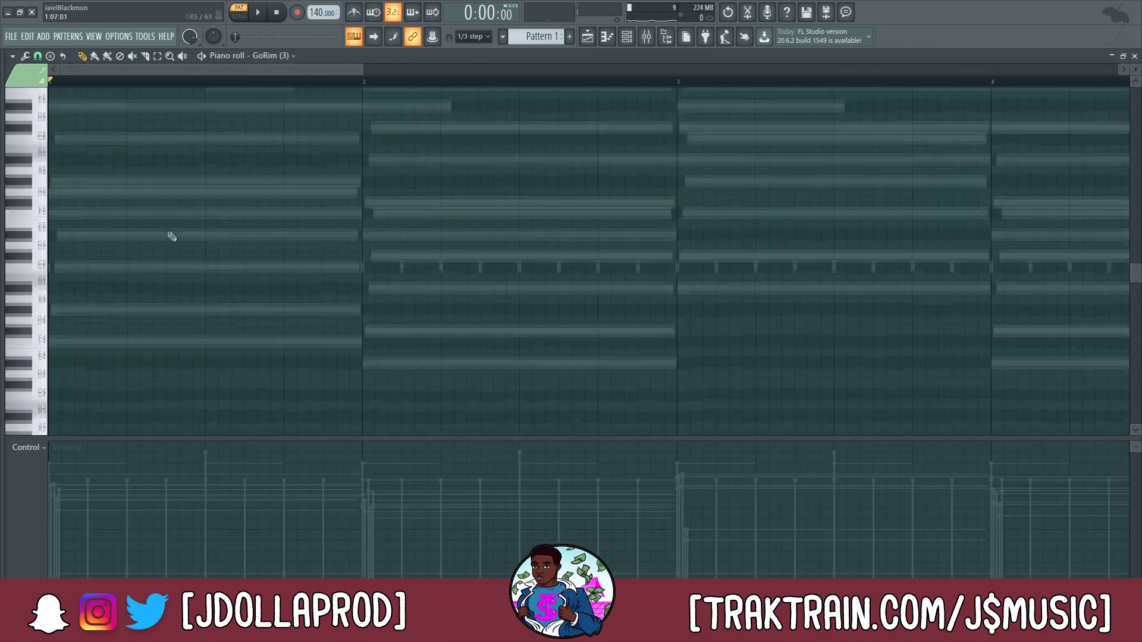
pyautogui.click(208, 262)
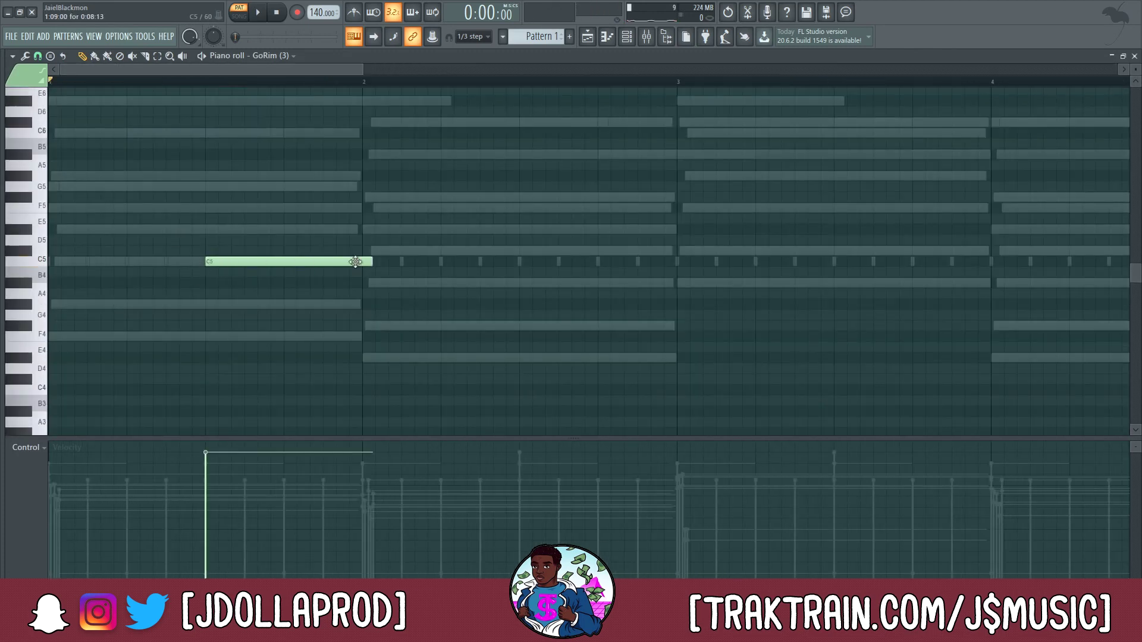
pyautogui.click(211, 262)
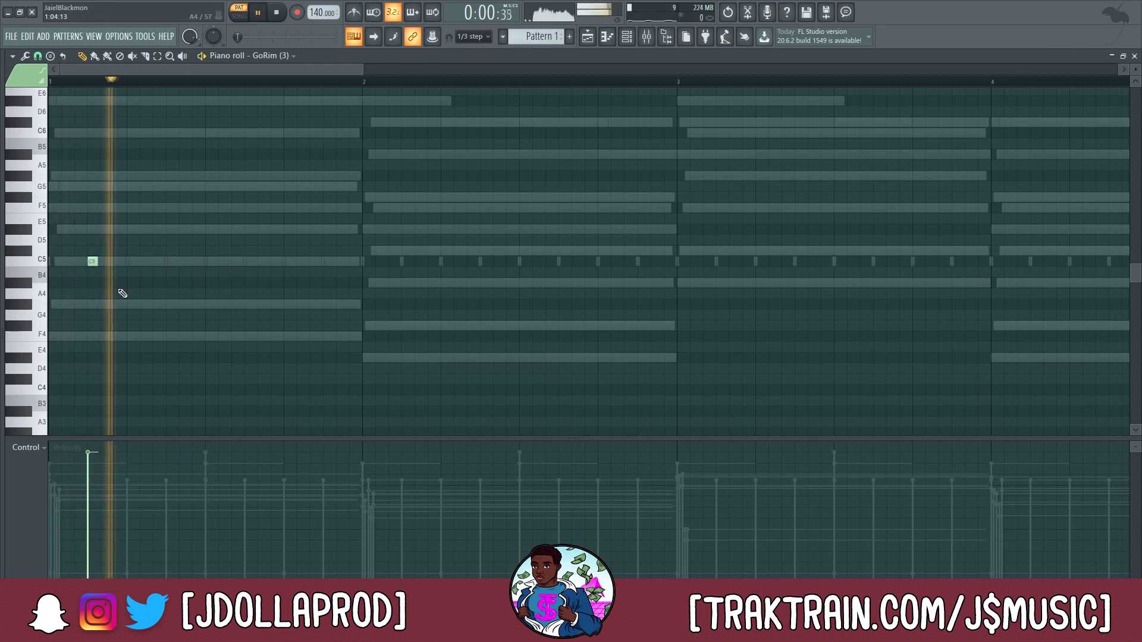
# Add a quick three-hit C5 rim roll starting on step 7 of bar 1 and a single hit on step 11
pyautogui.click(168, 261)
pyautogui.click(183, 262)
pyautogui.press('space')
pyautogui.click(197, 263)
pyautogui.click(236, 262)
pyautogui.moveTo(238, 261); pyautogui.dragTo(251, 261)
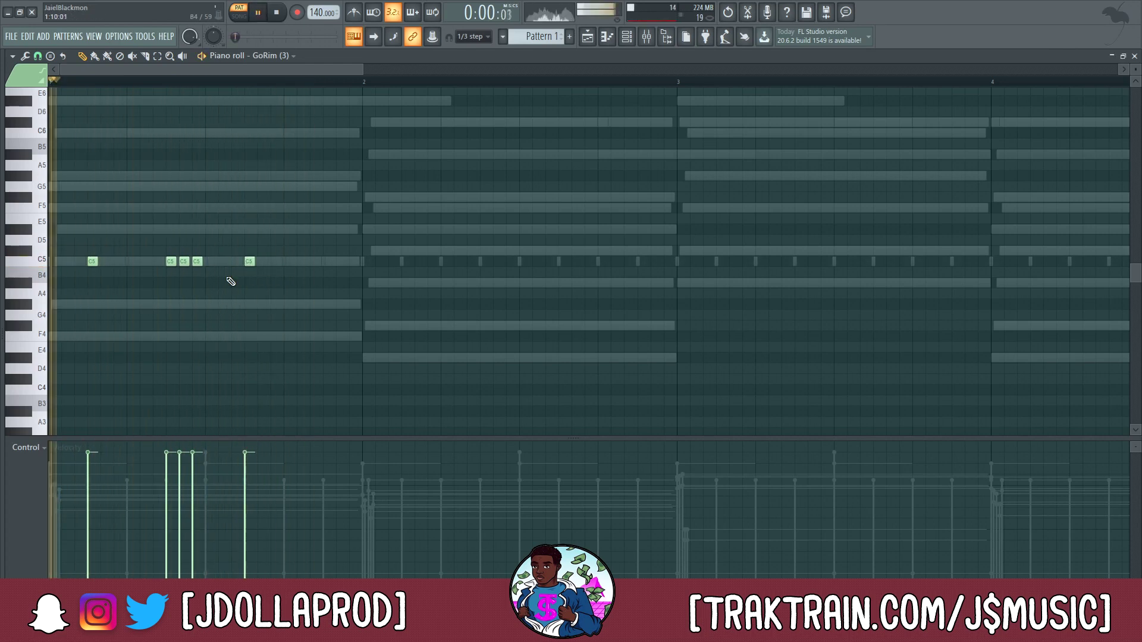
# Add C5 rim hits on steps 13 and 15 of bar 1 in the GoRim (3) channel
pyautogui.press('space')
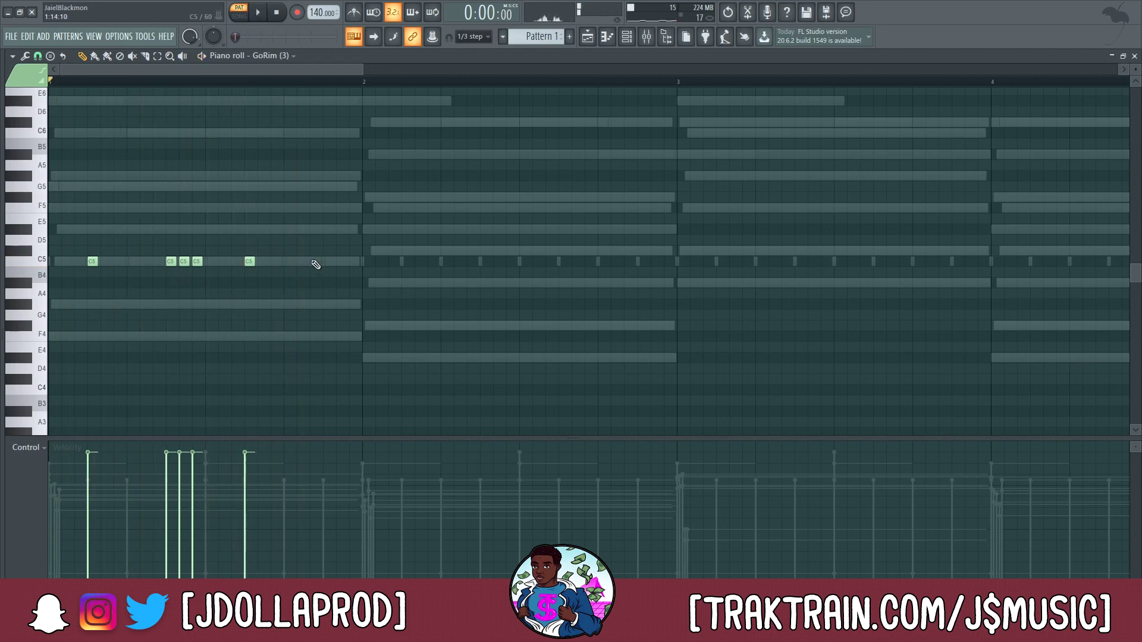
pyautogui.press('space')
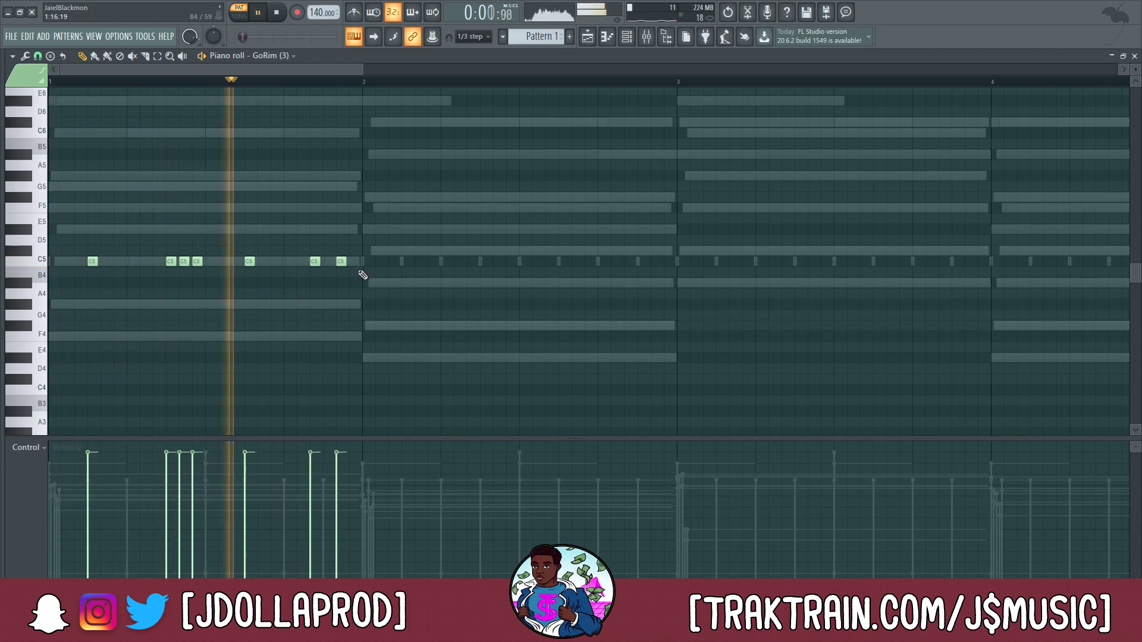
pyautogui.moveTo(314, 260)
pyautogui.mouseDown()
pyautogui.moveTo(288, 260)
pyautogui.moveTo(328, 261)
pyautogui.mouseUp()
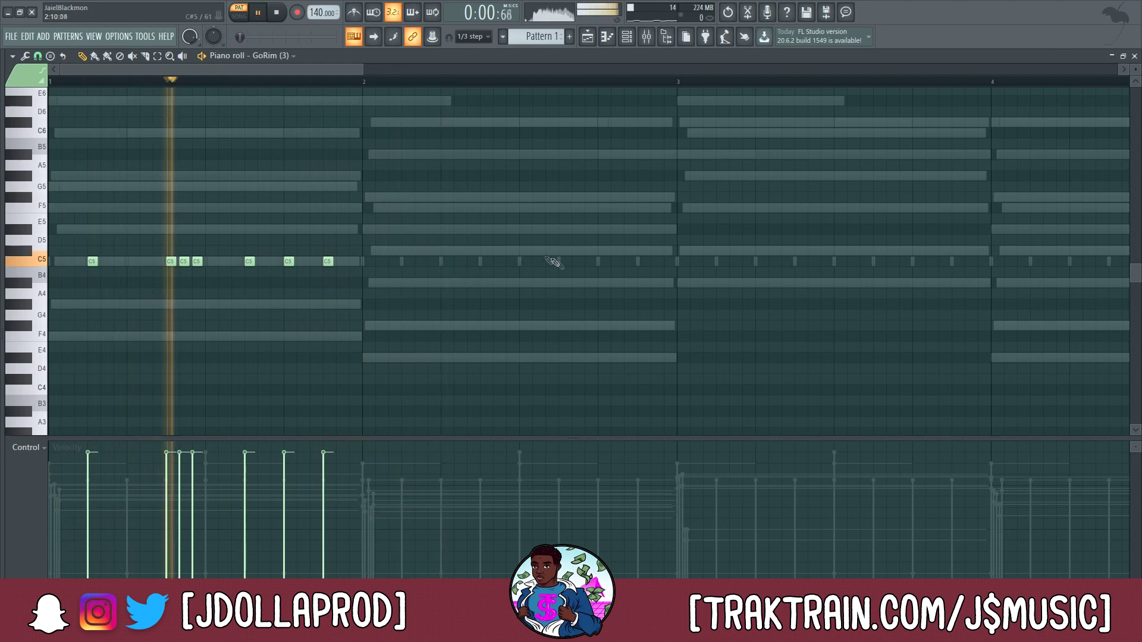
# Place a C5 rim hit on step 1 of bar 3 and a quick three-hit roll starting on step 7
pyautogui.click(681, 262)
pyautogui.click(812, 262)
pyautogui.click(839, 262)
pyautogui.press('space')
pyautogui.press('space')
pyautogui.moveTo(838, 265); pyautogui.dragTo(805, 267)
pyautogui.click(839, 263)
pyautogui.press('space')
pyautogui.press('space')
pyautogui.hotkey('shift', 'Left')
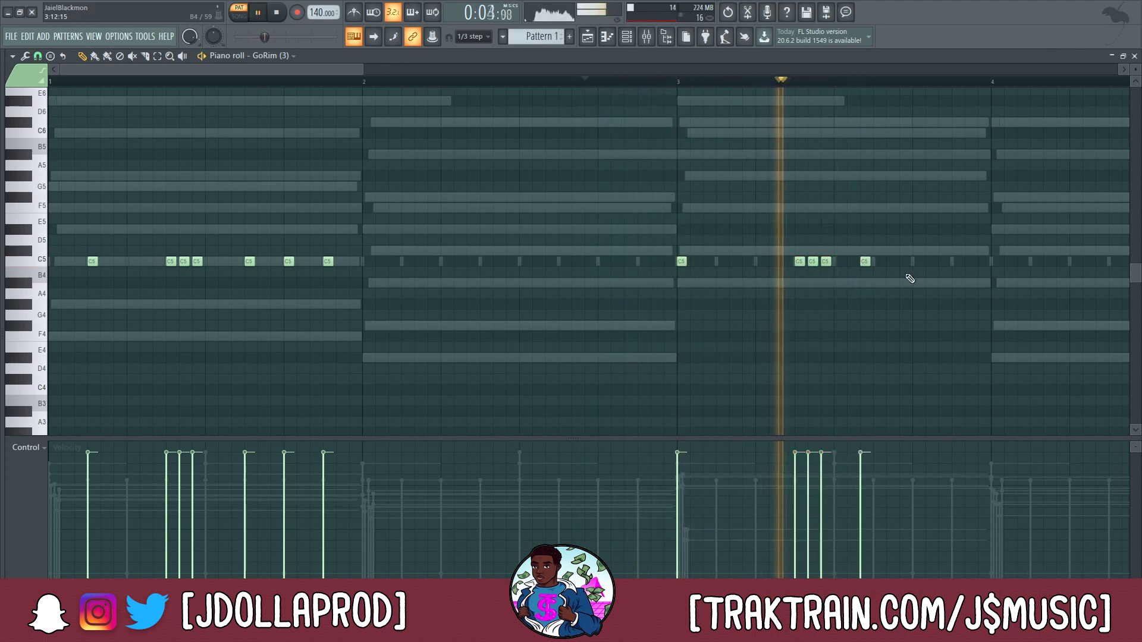
# Add single C5 rim hits on steps 11, 13 and 15 of bar 3
pyautogui.click(866, 262)
pyautogui.press('space')
pyautogui.press('space')
pyautogui.moveTo(866, 262); pyautogui.dragTo(877, 263)
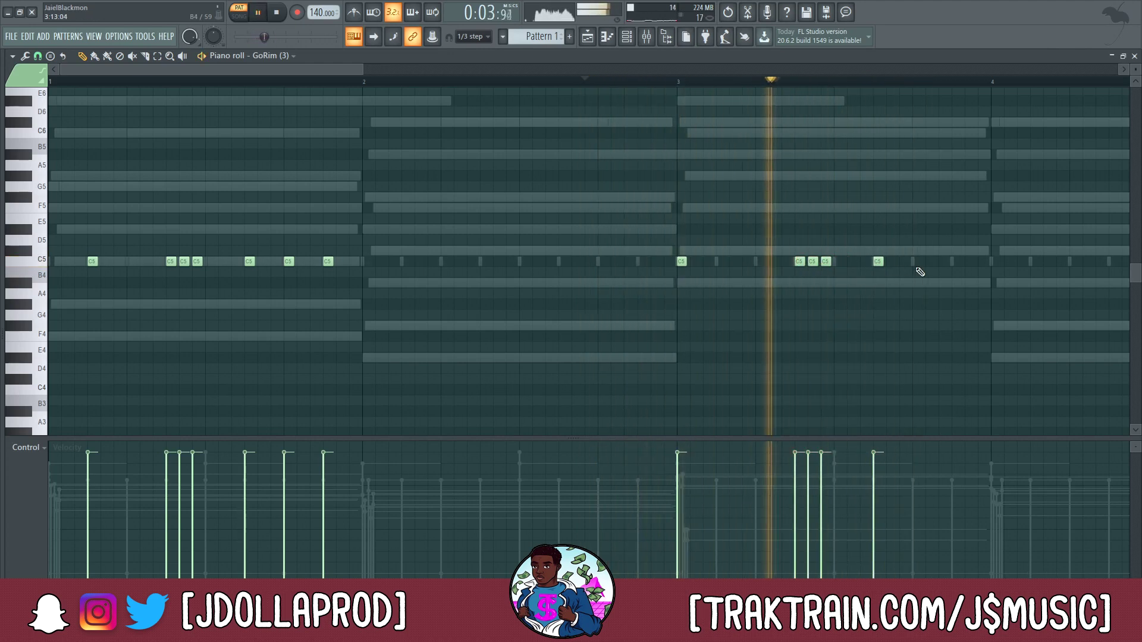
pyautogui.press('space')
pyautogui.press('space')
pyautogui.click(931, 263)
pyautogui.click(970, 262)
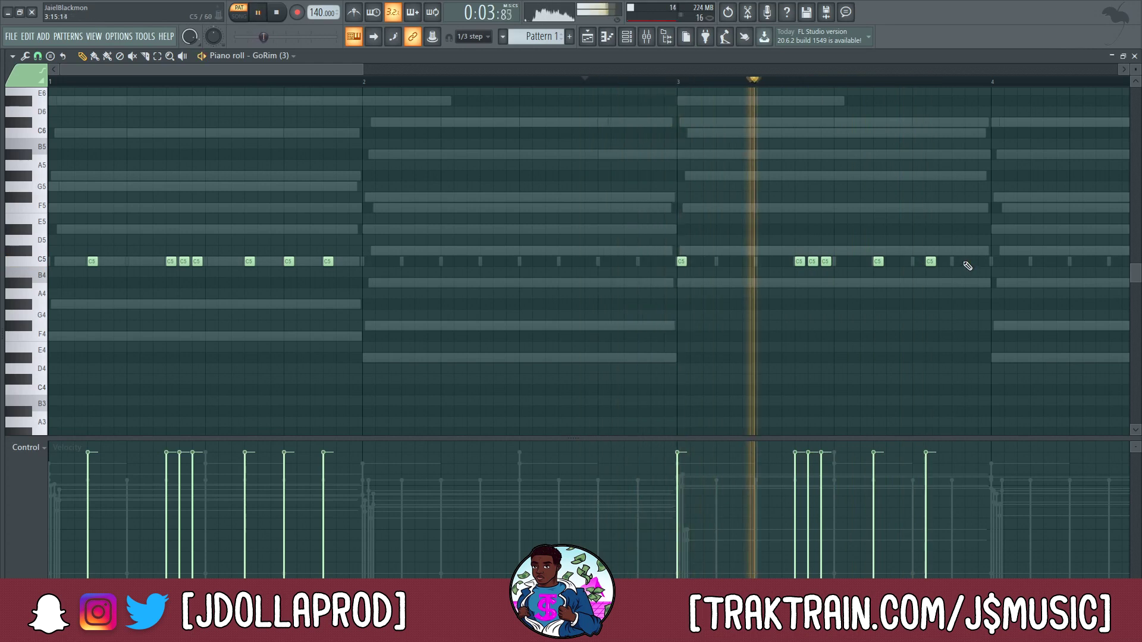
pyautogui.moveTo(970, 263)
pyautogui.mouseDown()
pyautogui.moveTo(913, 262)
pyautogui.moveTo(956, 264)
pyautogui.mouseUp()
pyautogui.press('space')
pyautogui.press('space')
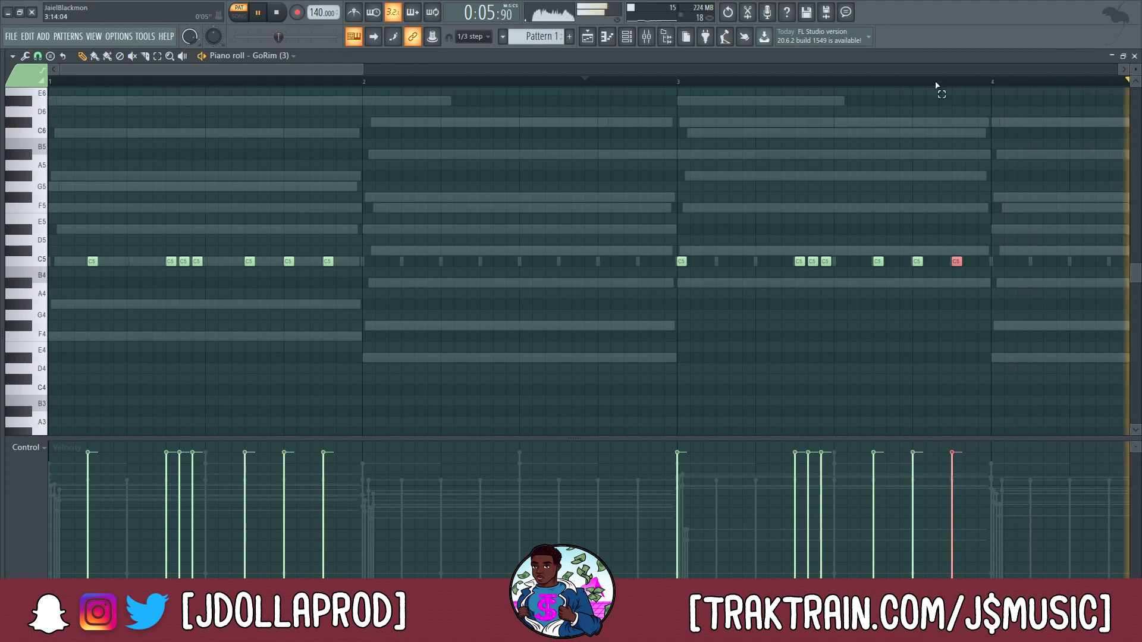
# Duplicate the rim pattern of bars 1–4 into bars 5–8 and play it back
pyautogui.scroll(-4, 939, 87)
pyautogui.scroll(-2, 937, 88)
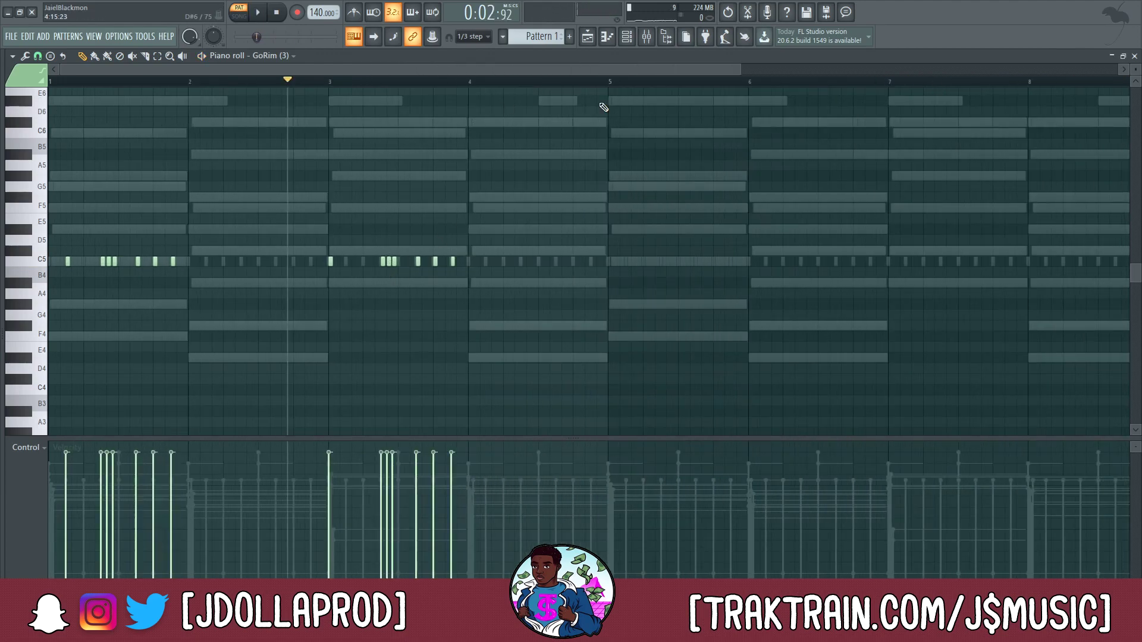
pyautogui.moveTo(613, 83); pyautogui.dragTo(51, 84)
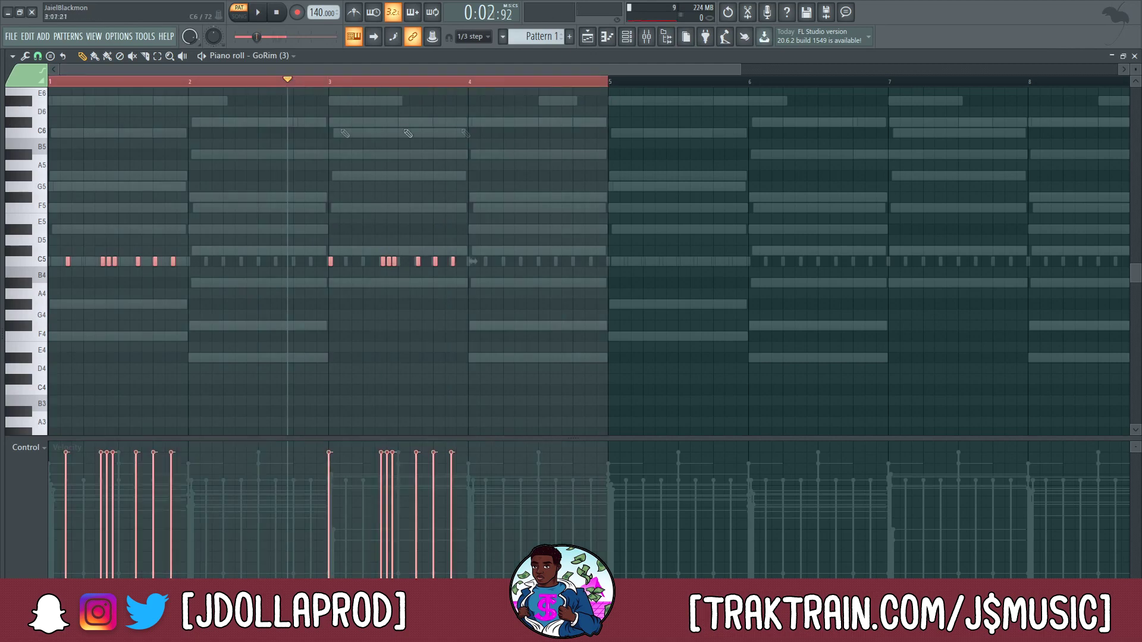
pyautogui.hotkey('ctrl', 'b')
pyautogui.scroll(1, 678, 88)
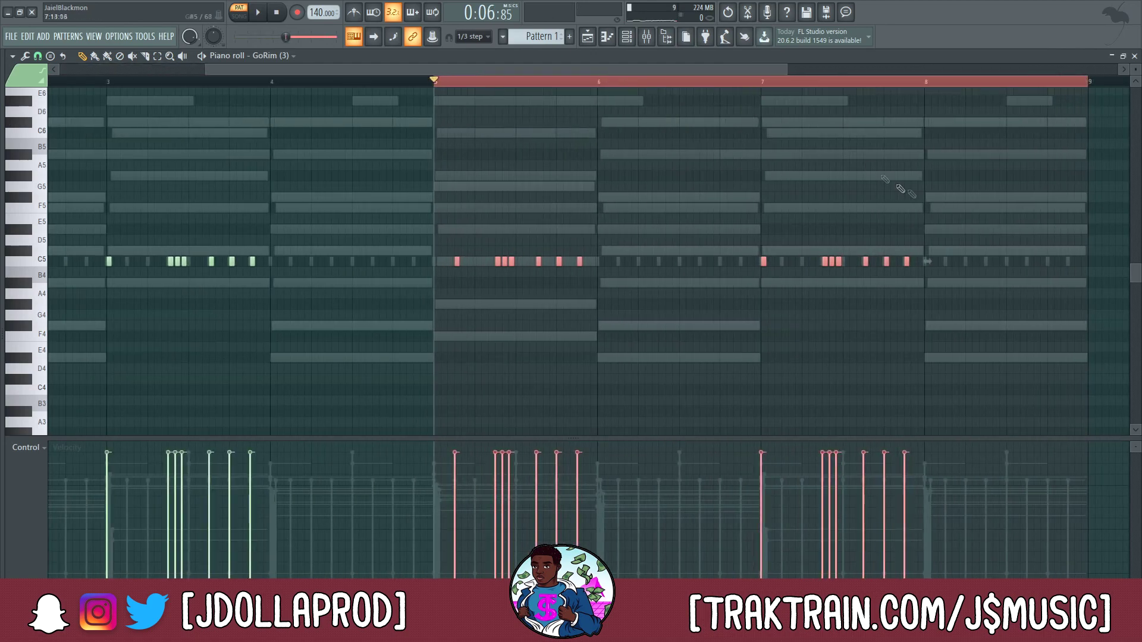
pyautogui.click(649, 86)
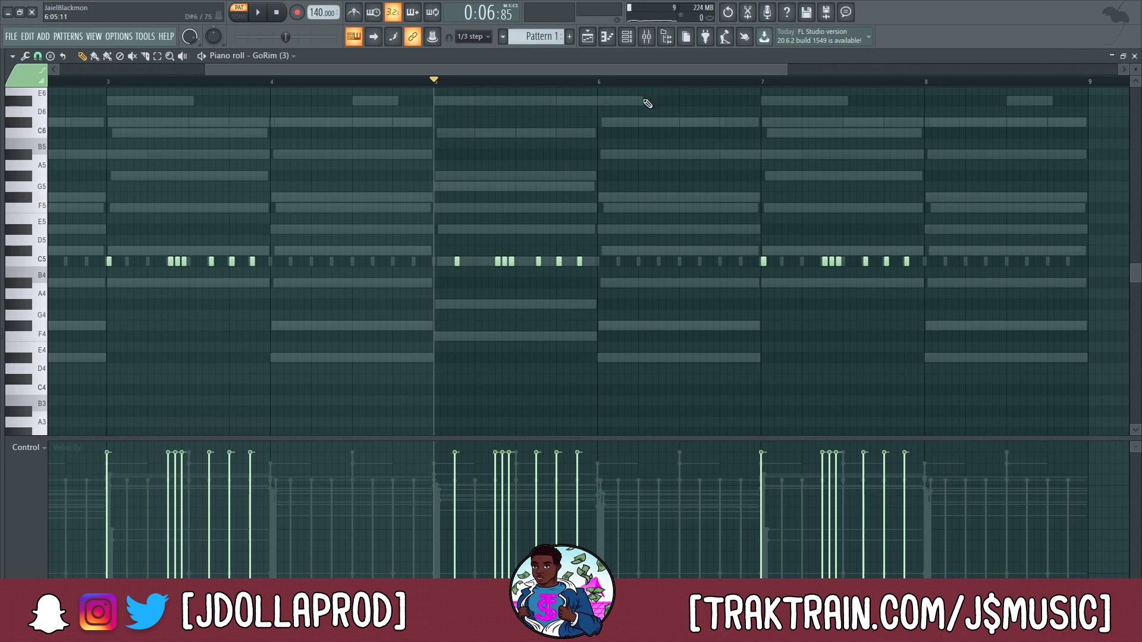
pyautogui.press('space')
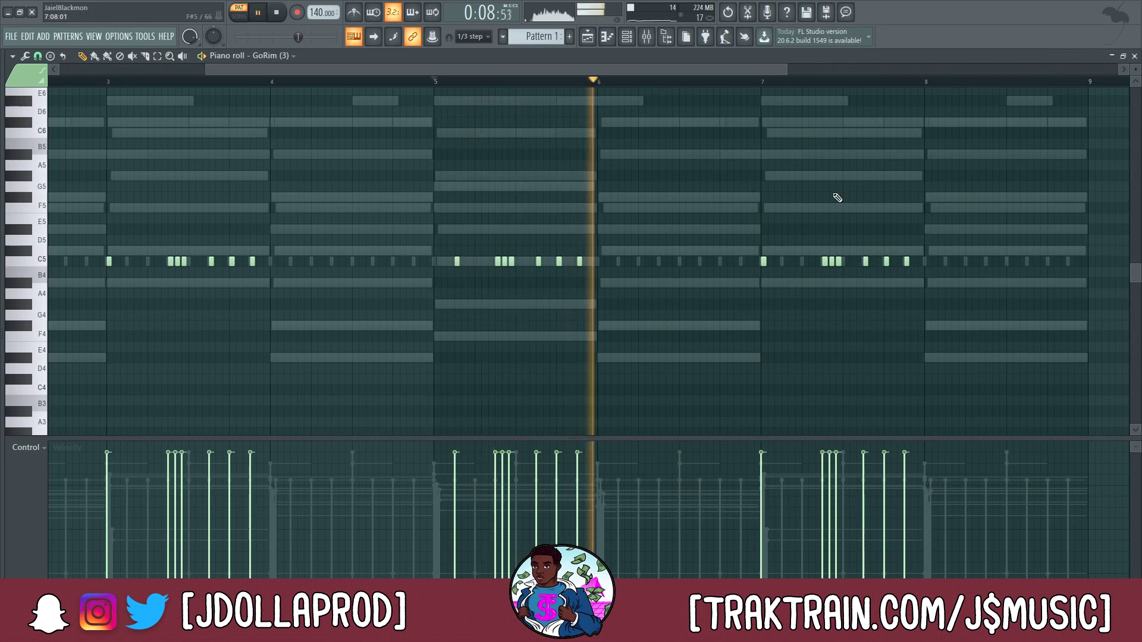
# Lengthen the step 13 rim hit in bar 7, split it into a five-hit roll with the arpeggiator and give it rising velocities
pyautogui.scroll(4, 989, 89)
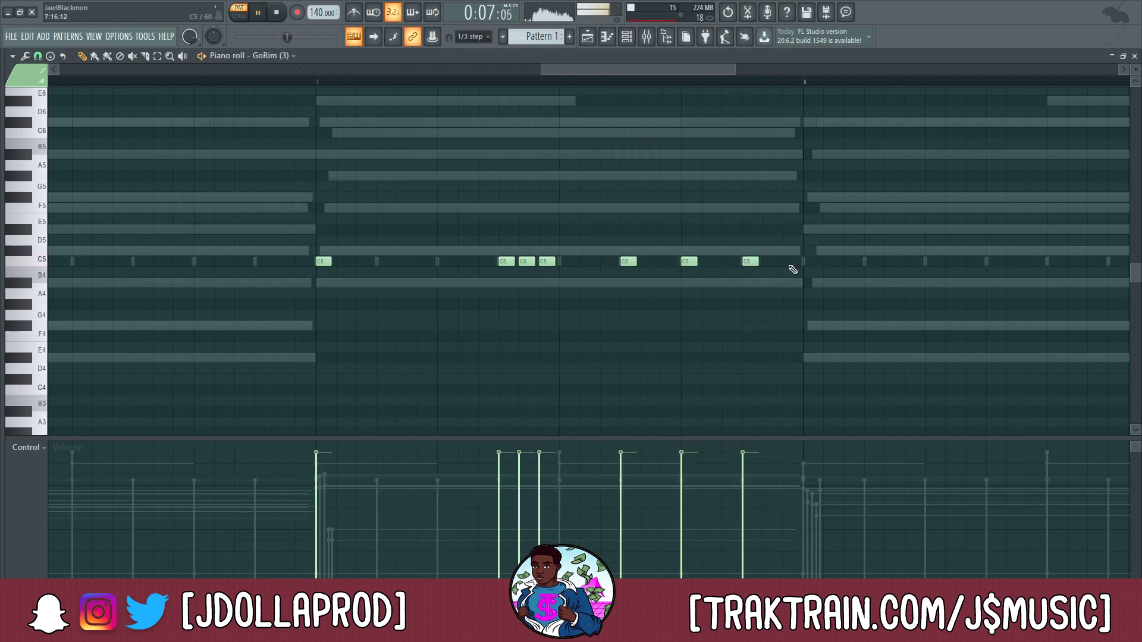
pyautogui.click(828, 262)
pyautogui.rightClick(828, 261)
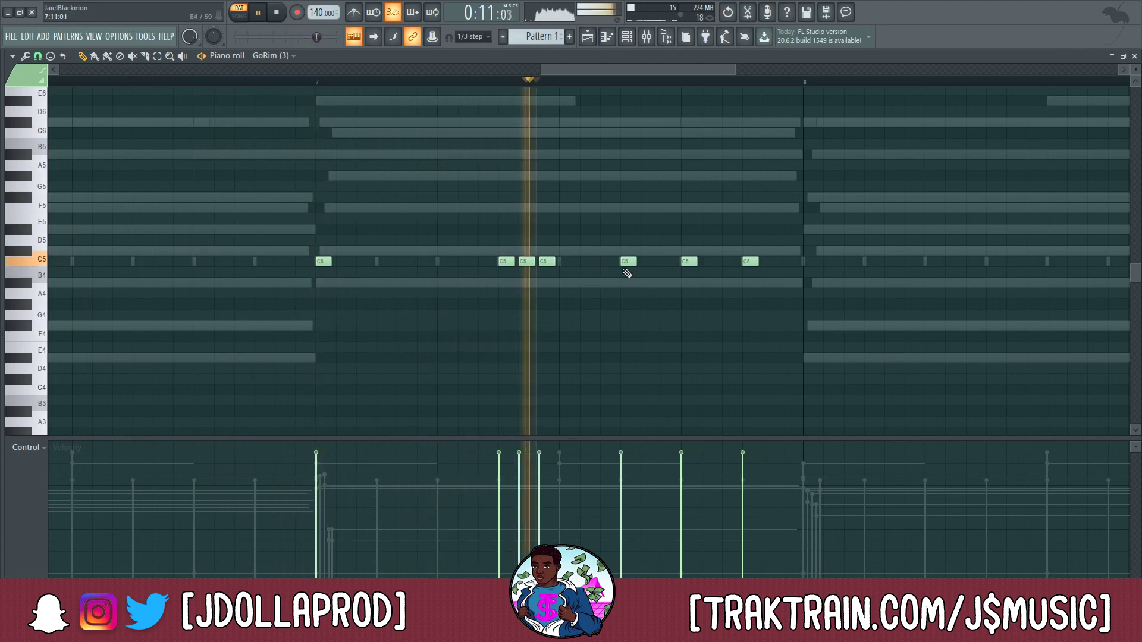
pyautogui.press('space')
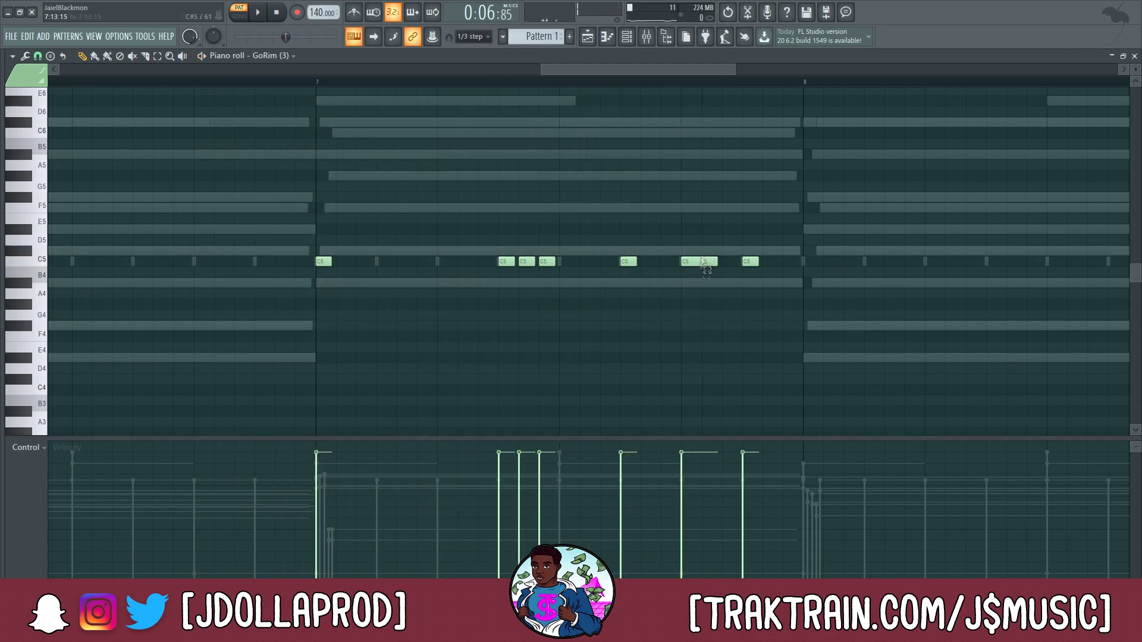
pyautogui.click(703, 262)
pyautogui.hotkey('alt', 'a')
pyautogui.moveTo(1010, 385); pyautogui.dragTo(1010, 397)
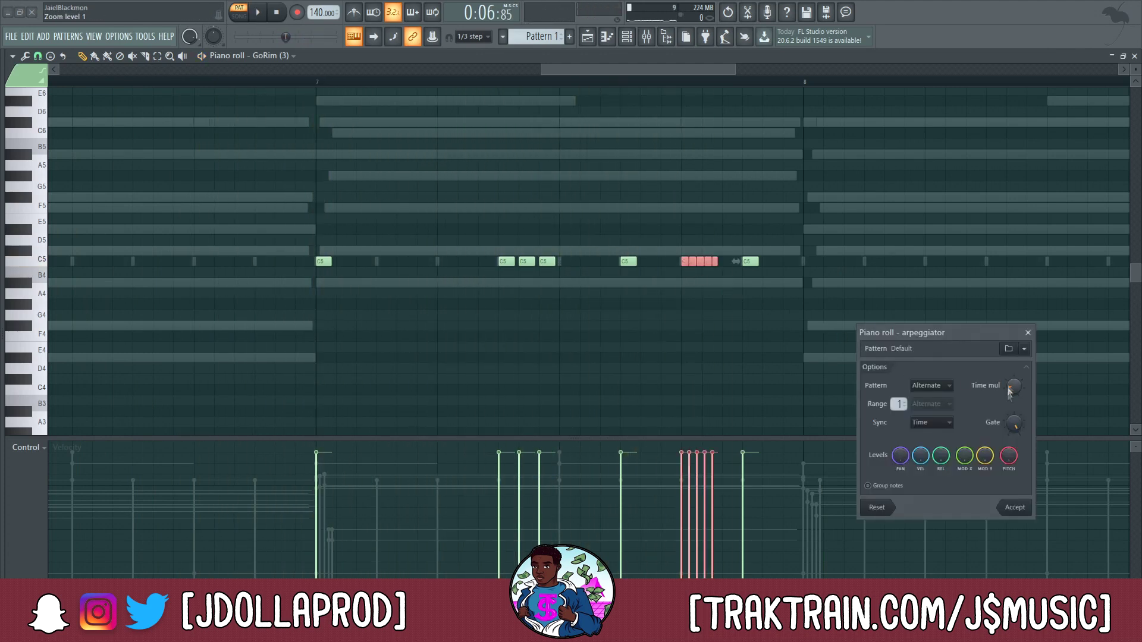
pyautogui.click(1015, 508)
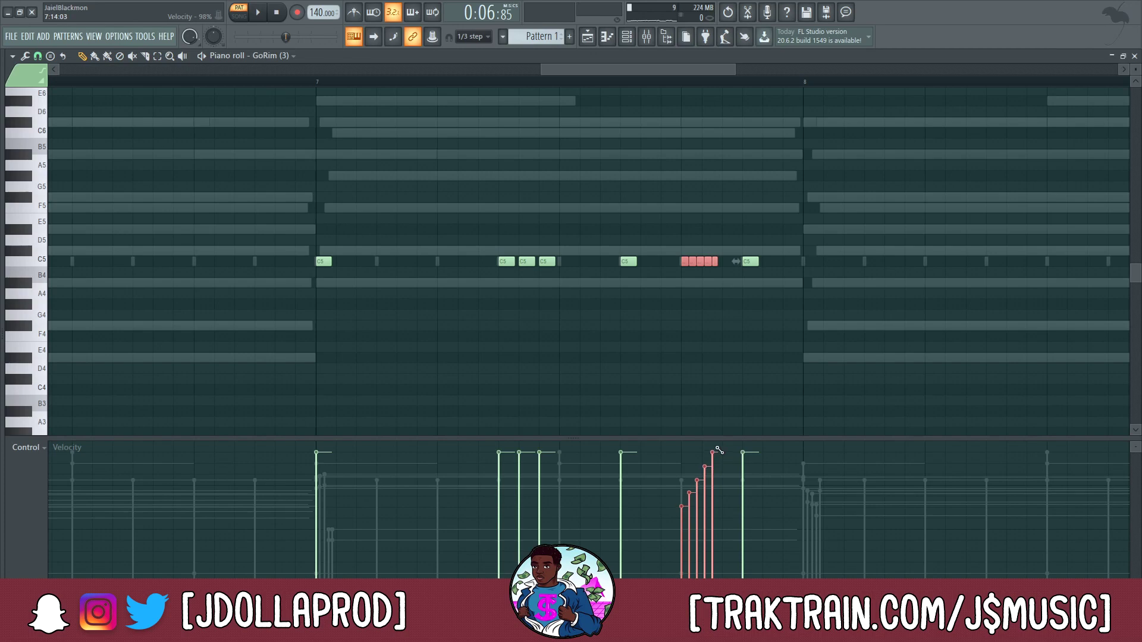
pyautogui.click(651, 94)
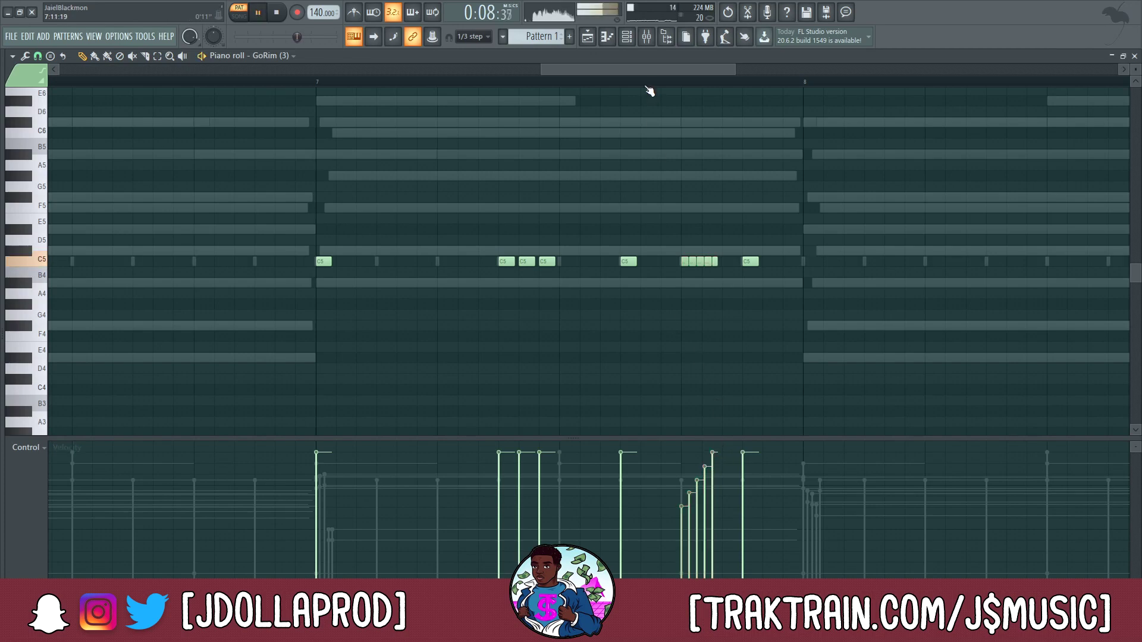
# Place a short C5 rim hit on step 9 of bar 8 and try a quick three-hit roll from it
pyautogui.scroll(-4, 650, 91)
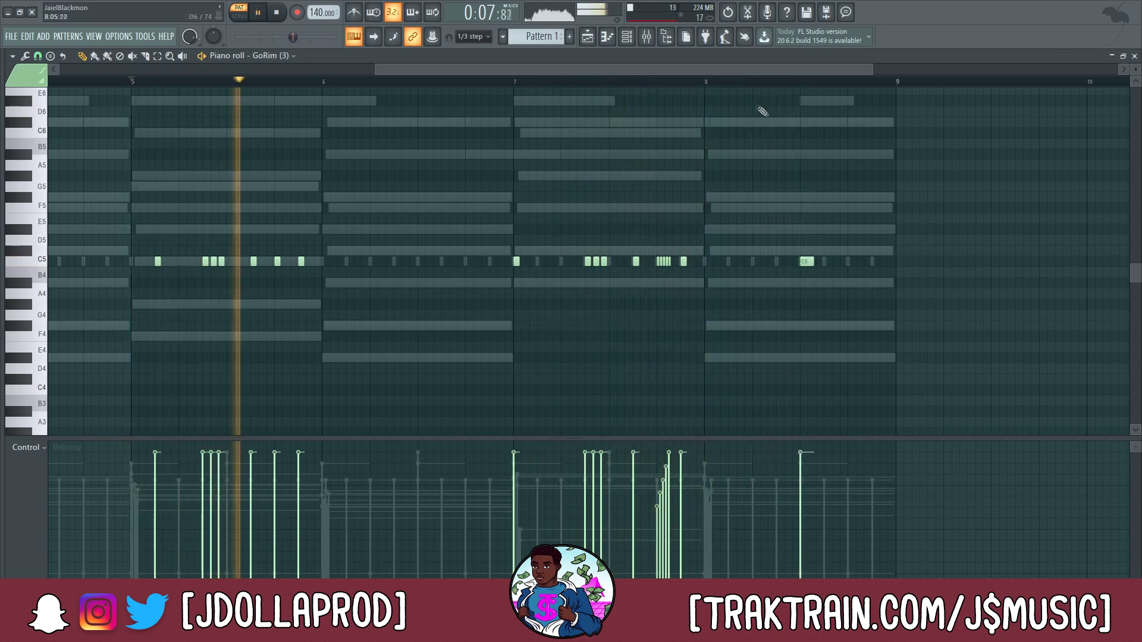
pyautogui.click(806, 261)
pyautogui.press('space')
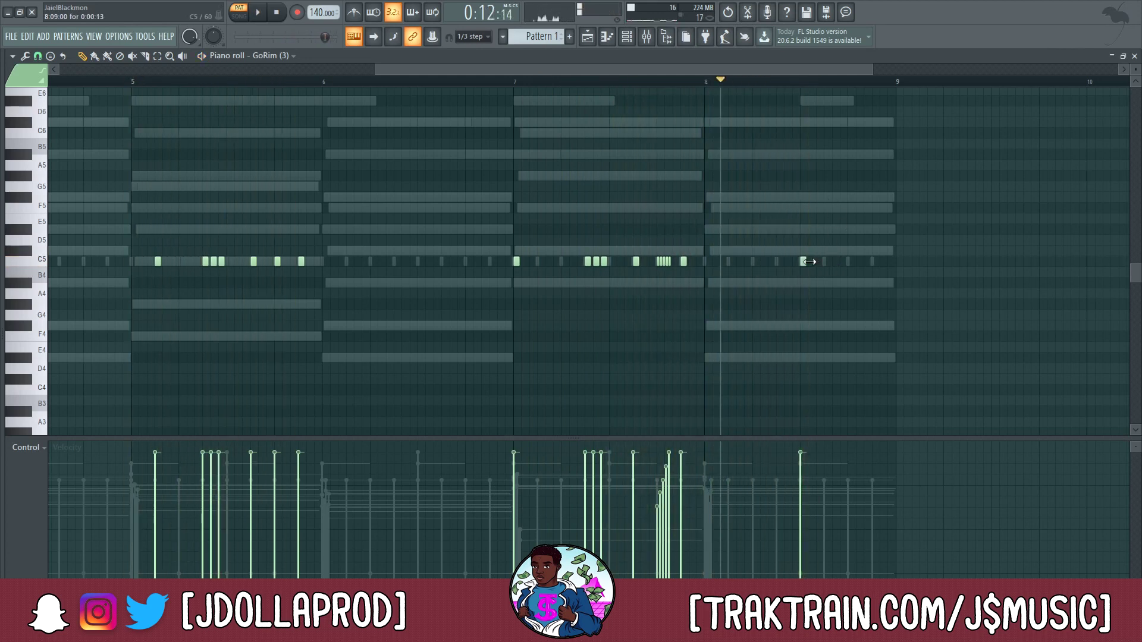
pyautogui.keyDown('ctrl'); pyautogui.scroll(2, 836, 219); pyautogui.keyUp('ctrl')
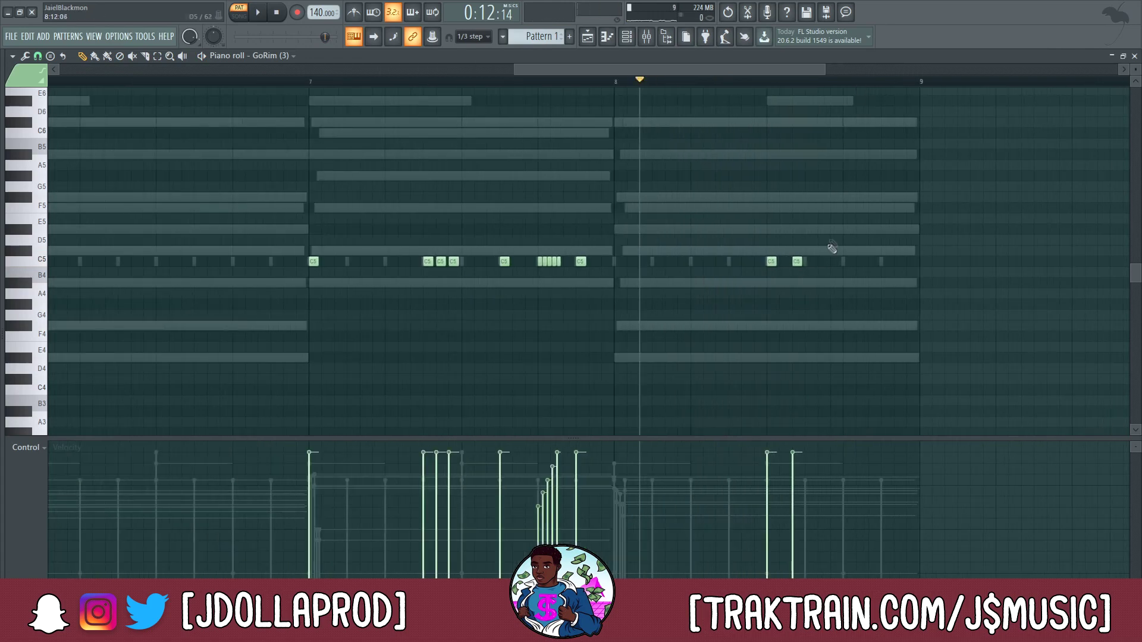
pyautogui.press('space')
pyautogui.click(784, 261)
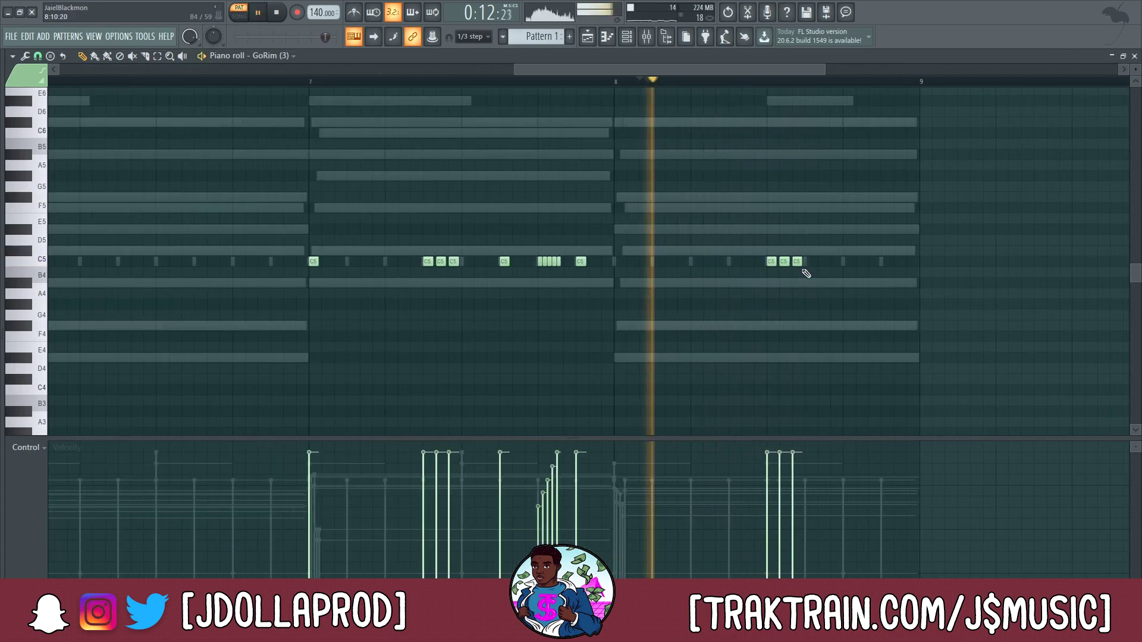
pyautogui.rightClick(797, 261)
pyautogui.rightClick(784, 261)
# Add three evenly spaced C5 rim hits in bar 8 up to step 13, plus one on step 15
pyautogui.press('space')
pyautogui.press('space')
pyautogui.click(797, 262)
pyautogui.click(822, 262)
pyautogui.press('space')
pyautogui.press('space')
pyautogui.click(848, 262)
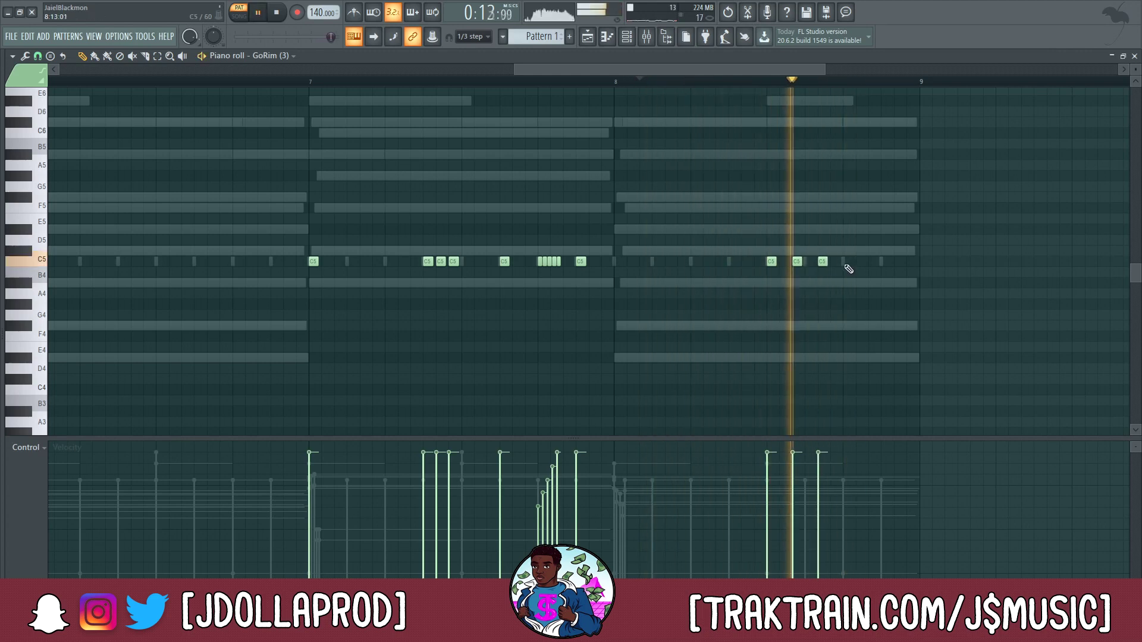
pyautogui.click(873, 262)
pyautogui.moveTo(873, 262); pyautogui.dragTo(886, 261)
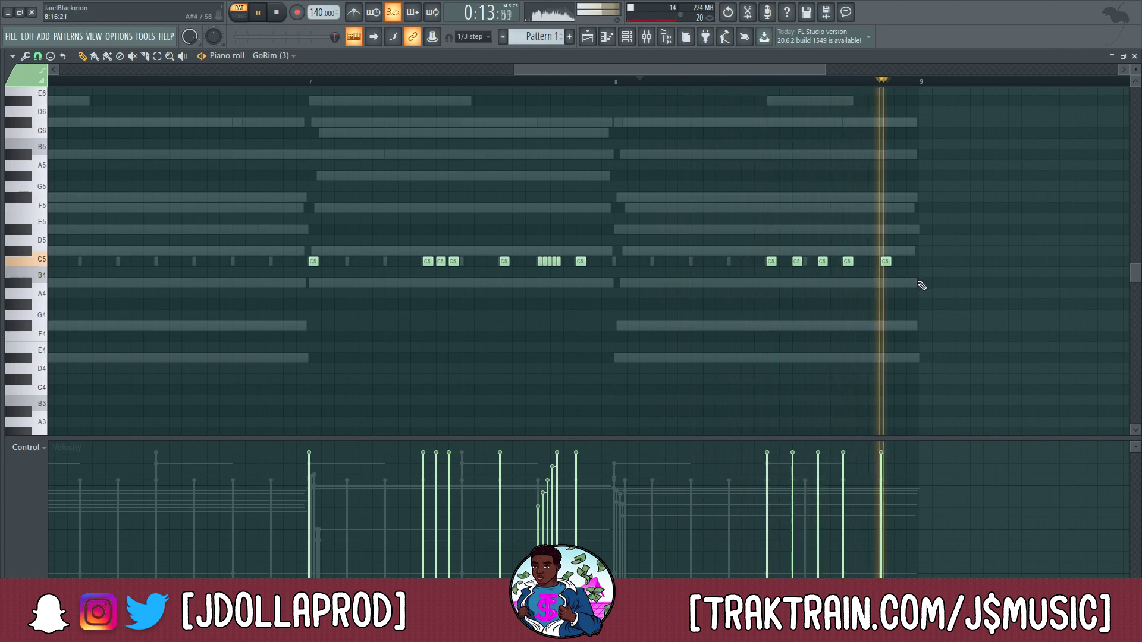
# Lower the velocity of all GoRim (3) notes slightly and close the piano roll
pyautogui.scroll(-5, 868, 86)
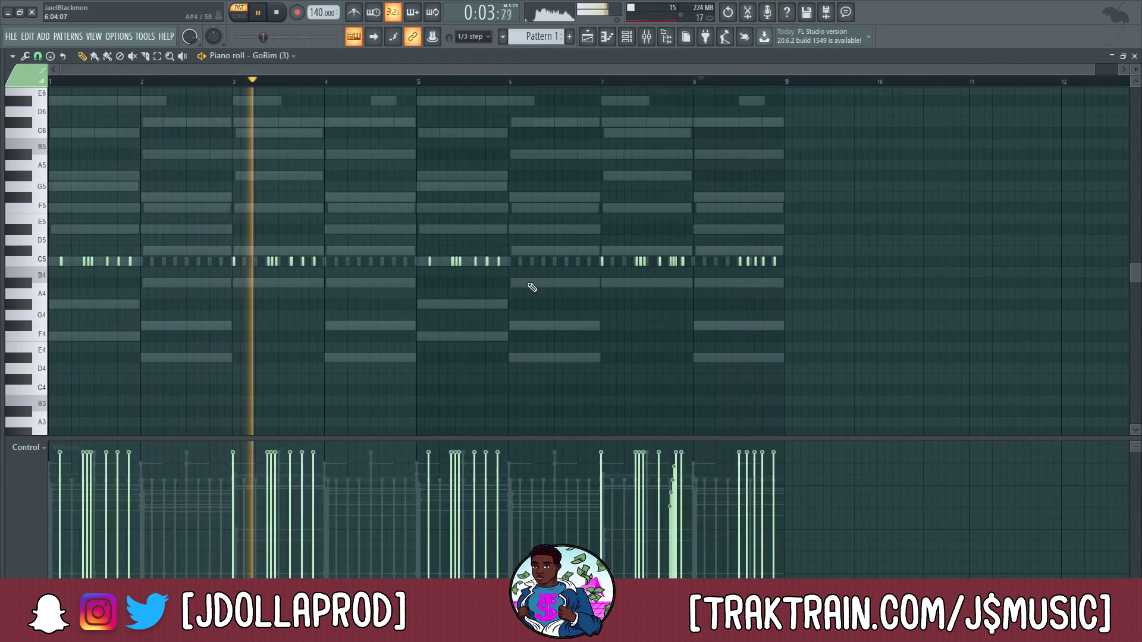
pyautogui.hotkey('ctrl', 'a')
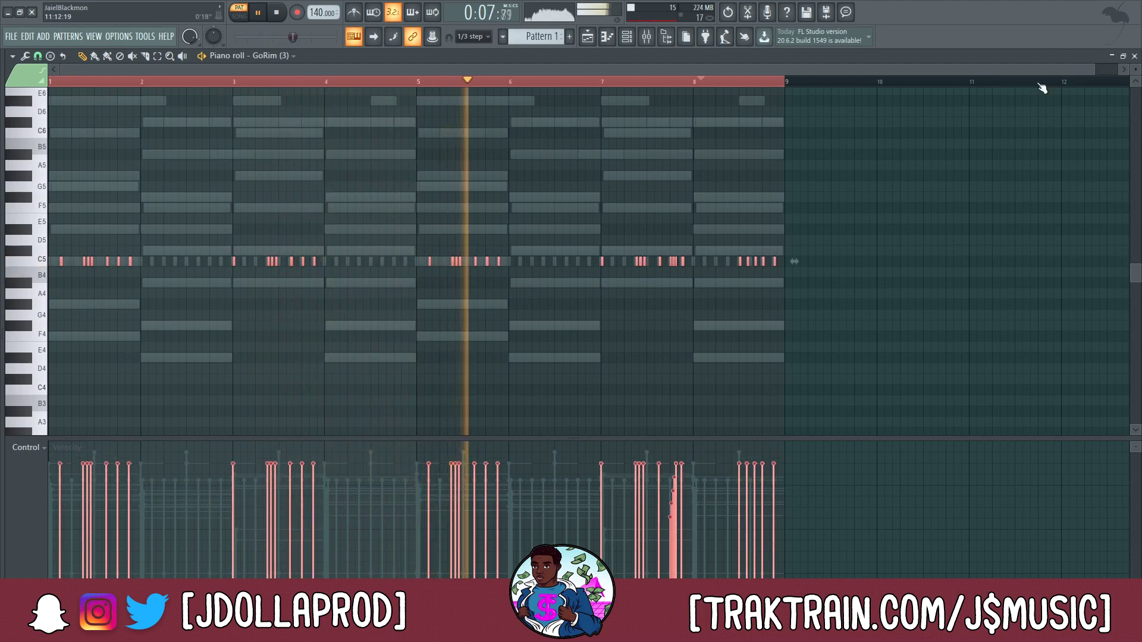
pyautogui.press('space')
pyautogui.click(1134, 56)
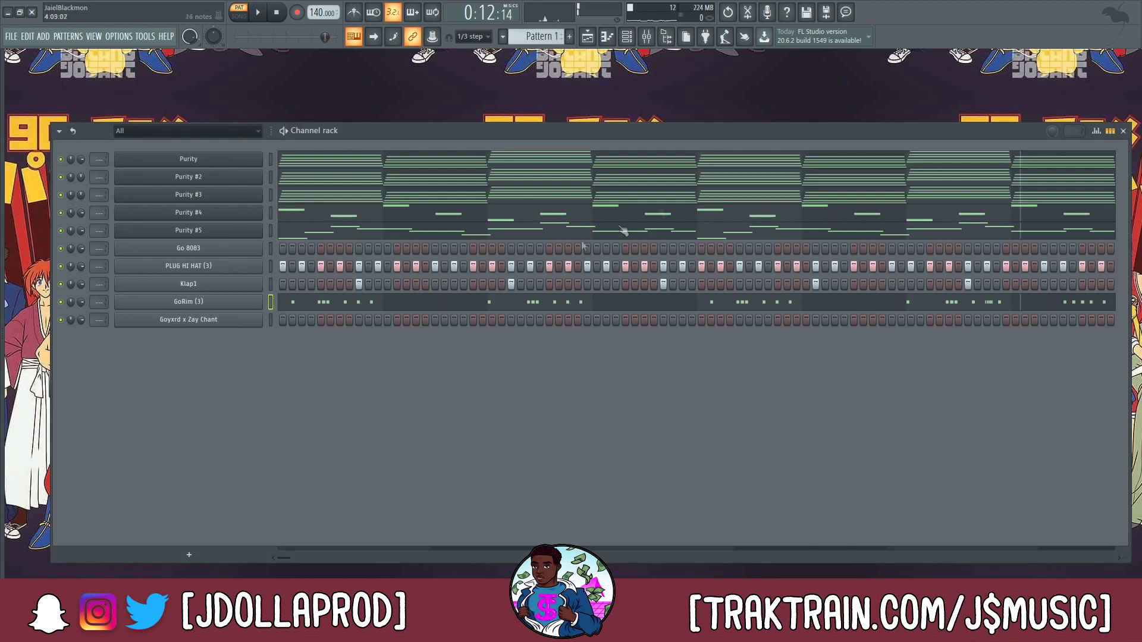
# Open the Goyxrd x Zay Chant channel in the piano roll and place a short C5 note at the start of bar 1
pyautogui.rightClick(254, 323)
pyautogui.click(278, 323)
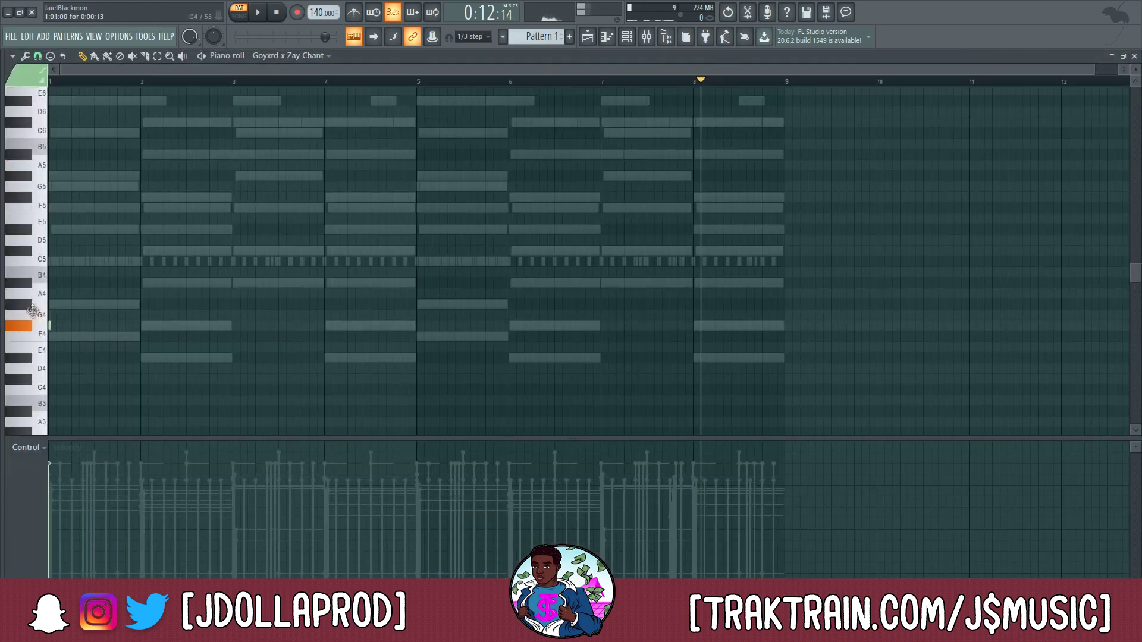
pyautogui.press('space')
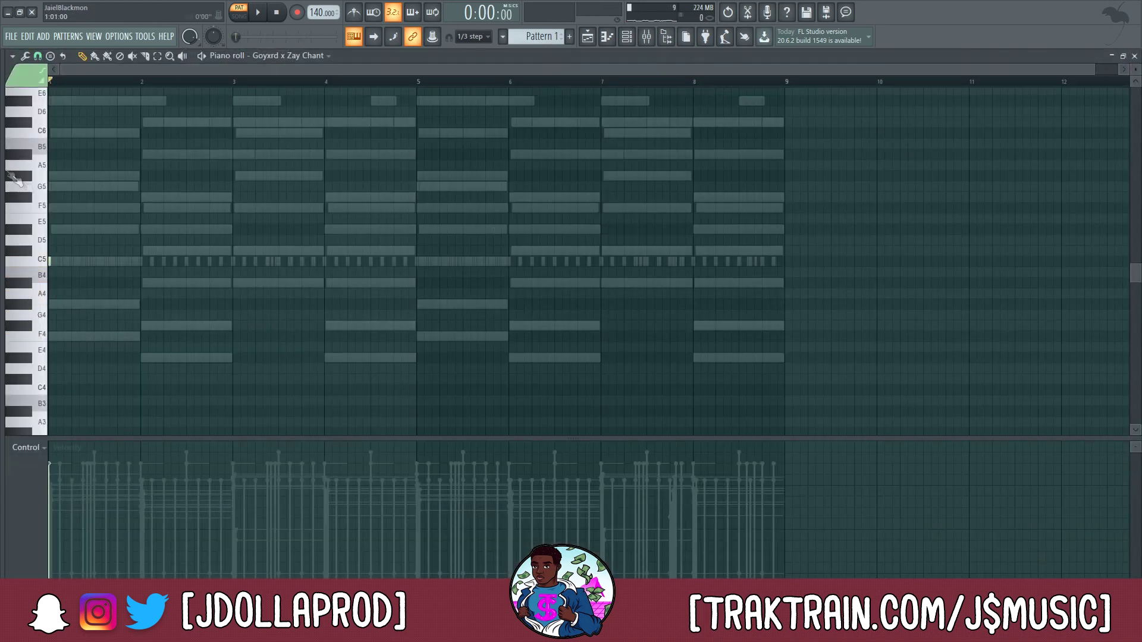
# Place two further C5 chant hits after the first one and audition their timing
pyautogui.keyDown('ctrl'); pyautogui.scroll(3, 173, 263); pyautogui.keyUp('ctrl')
pyautogui.click(205, 262)
pyautogui.keyDown('ctrl'); pyautogui.scroll(3, 211, 267); pyautogui.keyUp('ctrl')
pyautogui.moveTo(324, 261); pyautogui.dragTo(239, 262)
pyautogui.press('space')
pyautogui.press('space')
pyautogui.click(280, 262)
pyautogui.press('space')
pyautogui.press('space')
pyautogui.press('space')
# Set C5 chant hits on steps 5 and 11 of bar 2 and add one on step 1 of bar 3
pyautogui.press('F6')
pyautogui.rightClick(238, 320)
pyautogui.click(287, 396)
pyautogui.press('space')
pyautogui.click(365, 318)
pyautogui.press('space')
pyautogui.press('space')
pyautogui.moveTo(696, 261); pyautogui.dragTo(828, 262)
pyautogui.press('space')
pyautogui.press('space')
pyautogui.moveTo(655, 262); pyautogui.dragTo(697, 261)
pyautogui.moveTo(828, 263); pyautogui.dragTo(893, 262)
pyautogui.click(1081, 262)
pyautogui.scroll(-4, 976, 89)
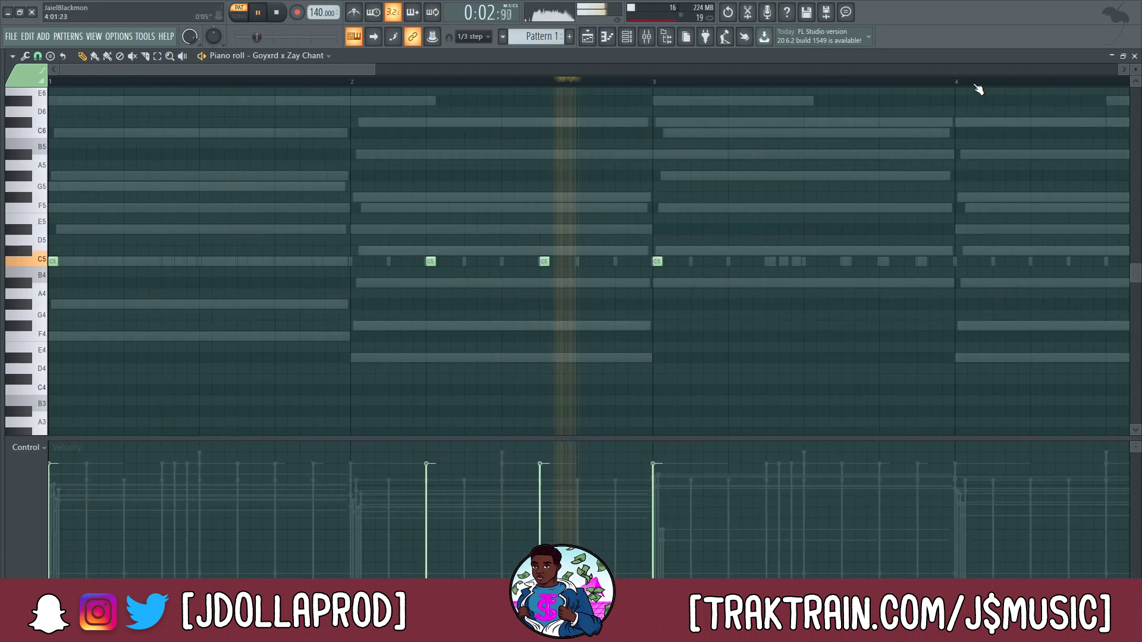
# Duplicate the three chant hits of bars 2–3 two bars further and keep only the copies in bar 4
pyautogui.moveTo(471, 255); pyautogui.dragTo(299, 269)
pyautogui.hotkey('ctrl', 'b')
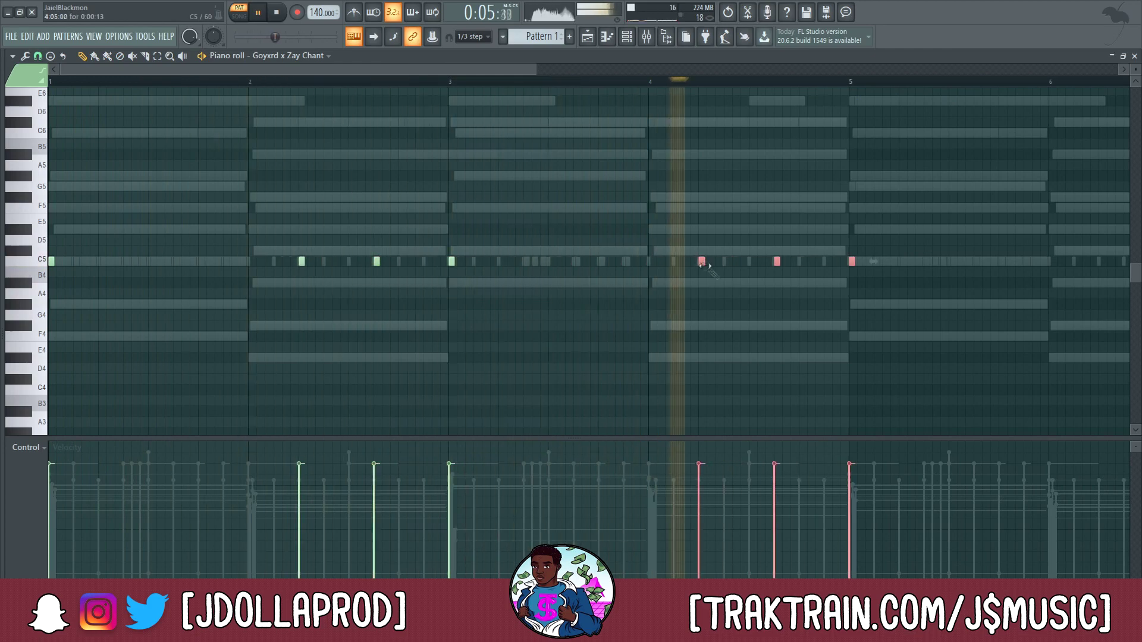
pyautogui.press('space')
pyautogui.scroll(-2, 671, 91)
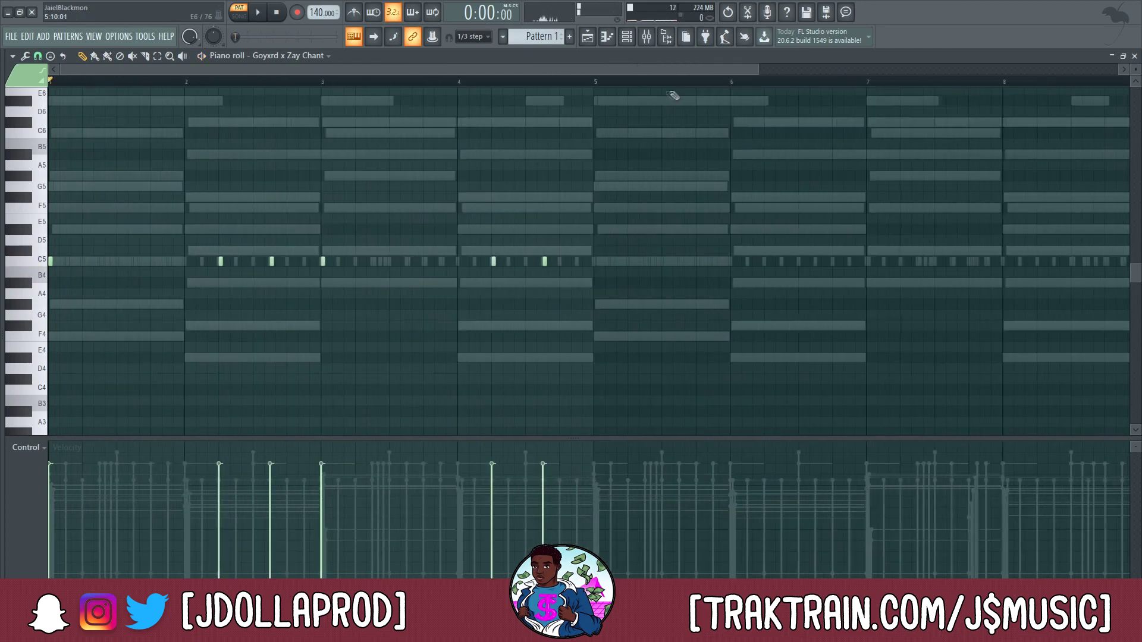
# Duplicate the chant pattern of bars 1–4 into bars 5–8, play it back and close the piano roll
pyautogui.moveTo(597, 88); pyautogui.dragTo(548, 147)
pyautogui.hotkey('ctrl', 'a')
pyautogui.press('space')
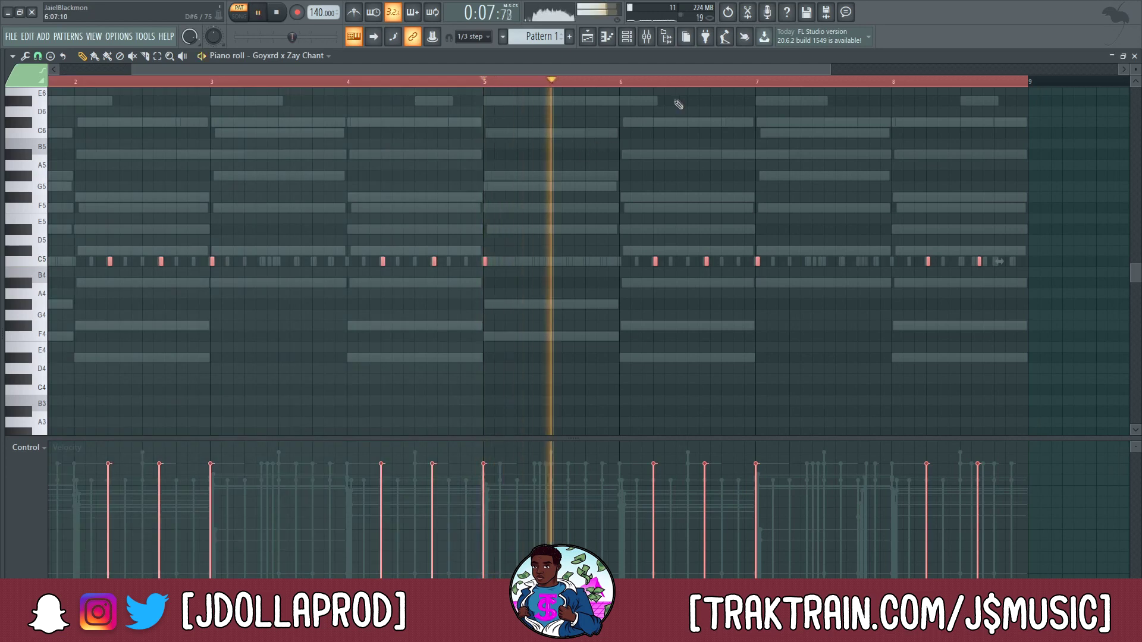
pyautogui.hotkey('ctrl', 'd')
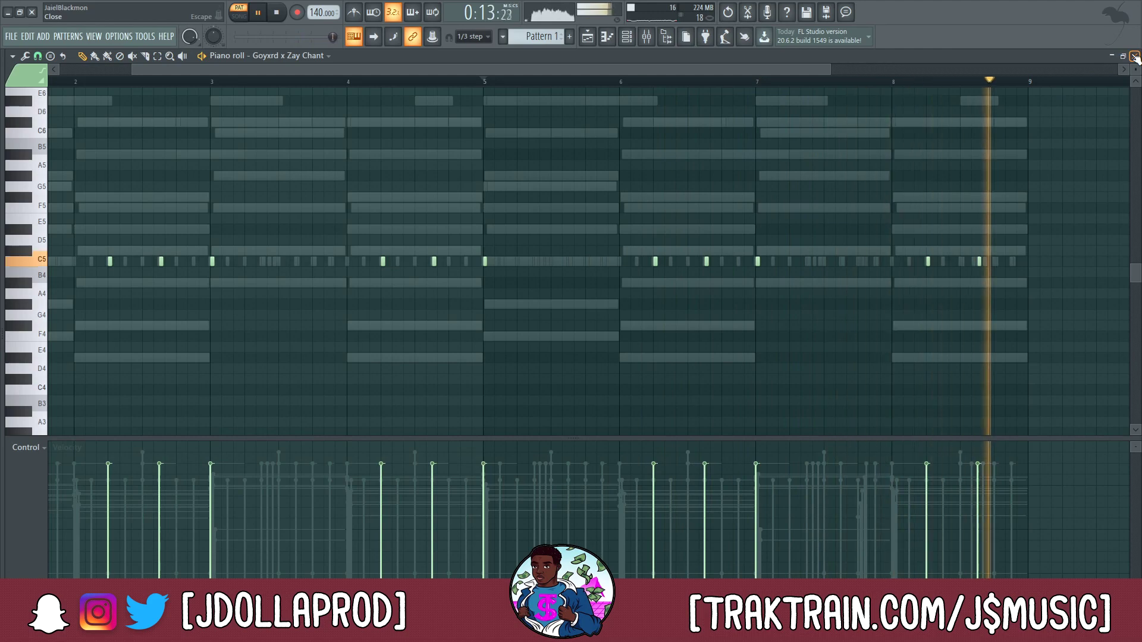
pyautogui.click(1135, 56)
pyautogui.press('space')
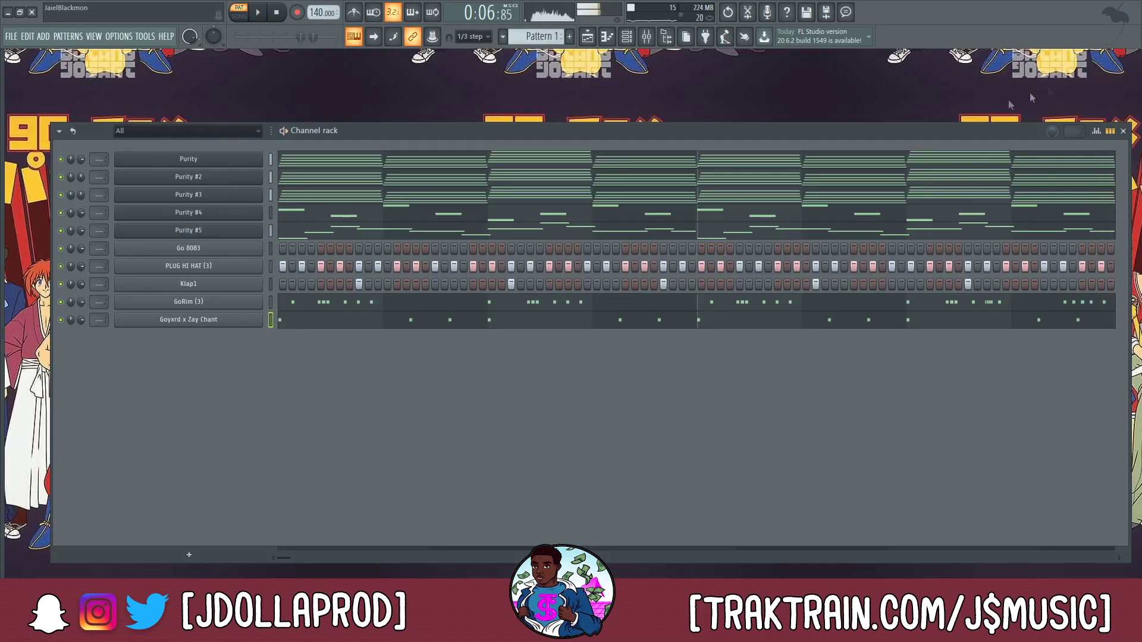
# Open the Go 8083 channel settings, turn off its loop points and set the sample's time stretching to none
pyautogui.click(226, 252)
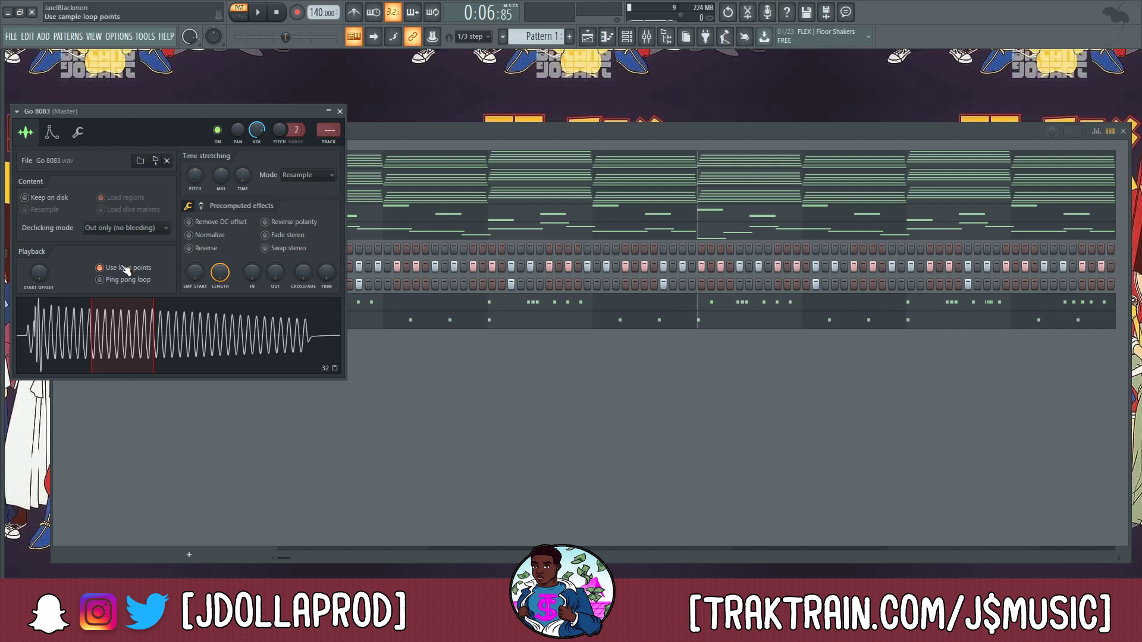
pyautogui.rightClick(243, 187)
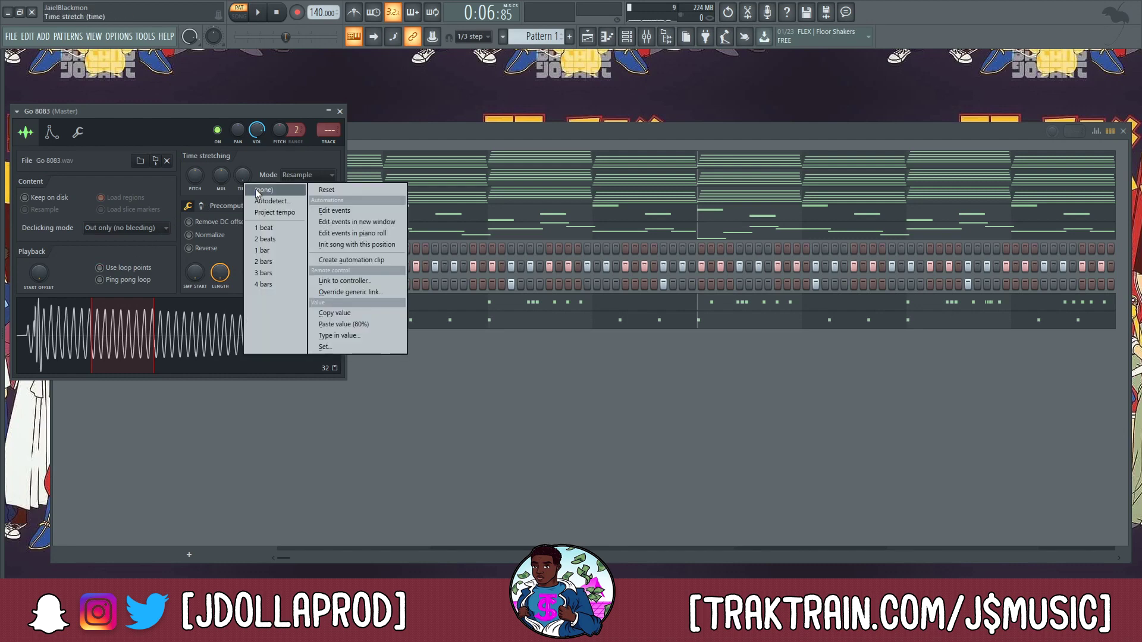
pyautogui.click(260, 190)
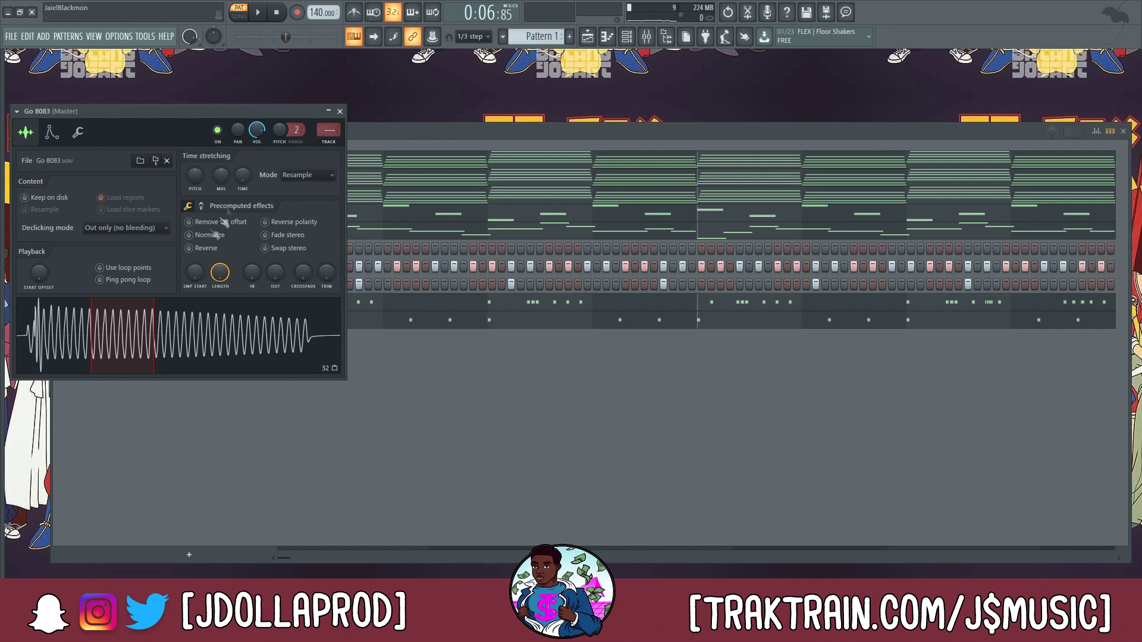
# Open the Go 8083 sample in the audio editor, detect its pitch regions and inspect the note marker near the start
pyautogui.rightClick(200, 337)
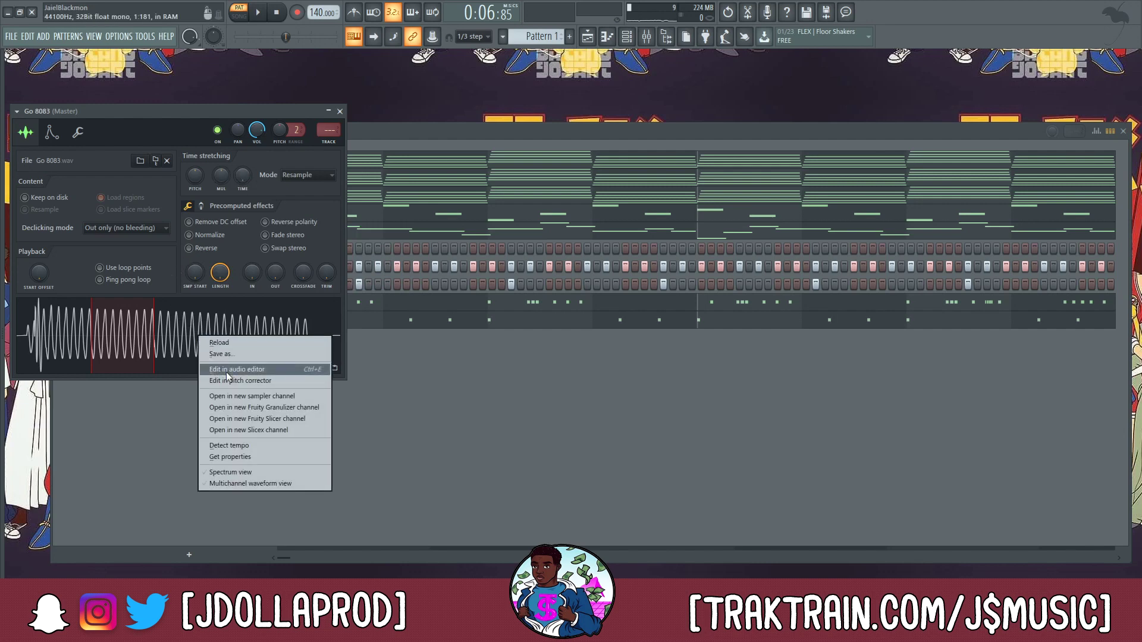
pyautogui.rightClick(179, 339)
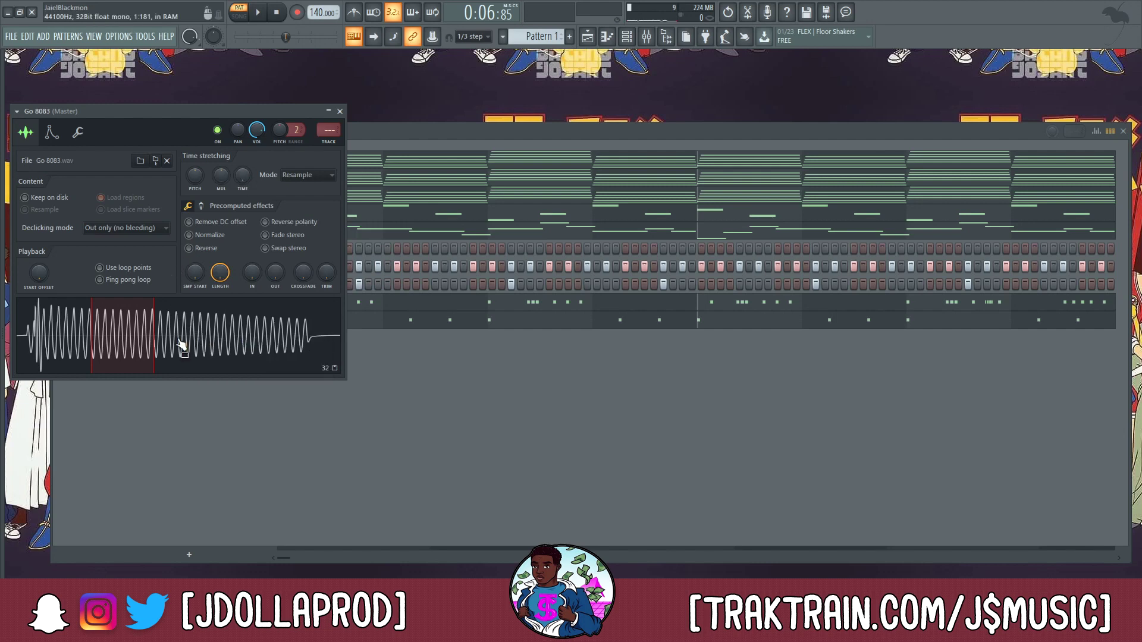
pyautogui.rightClick(179, 340)
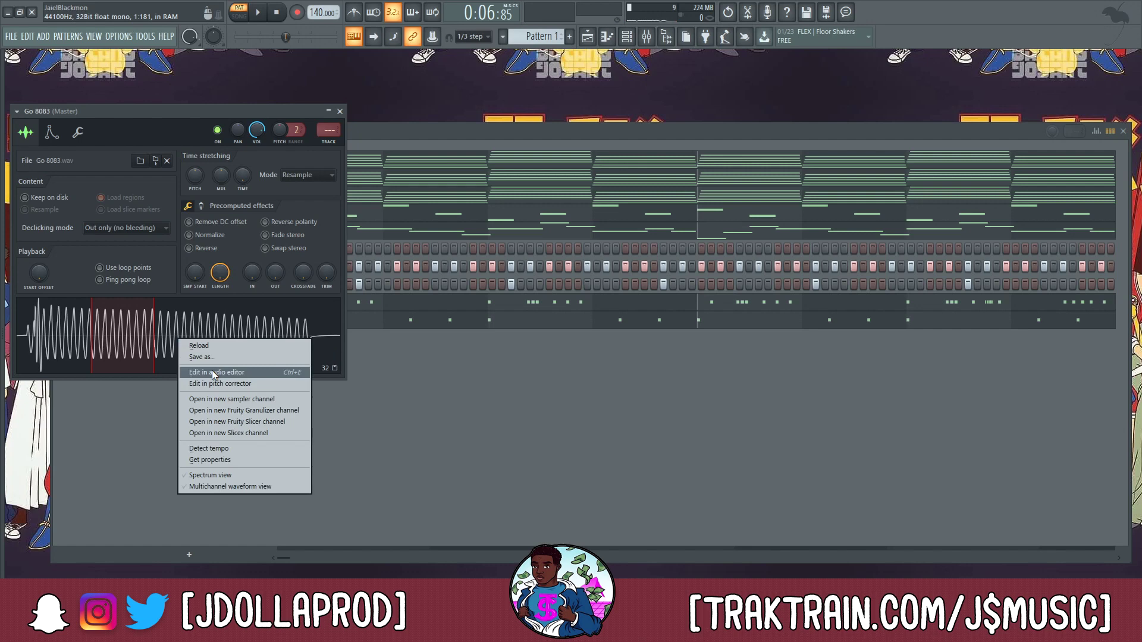
pyautogui.click(212, 371)
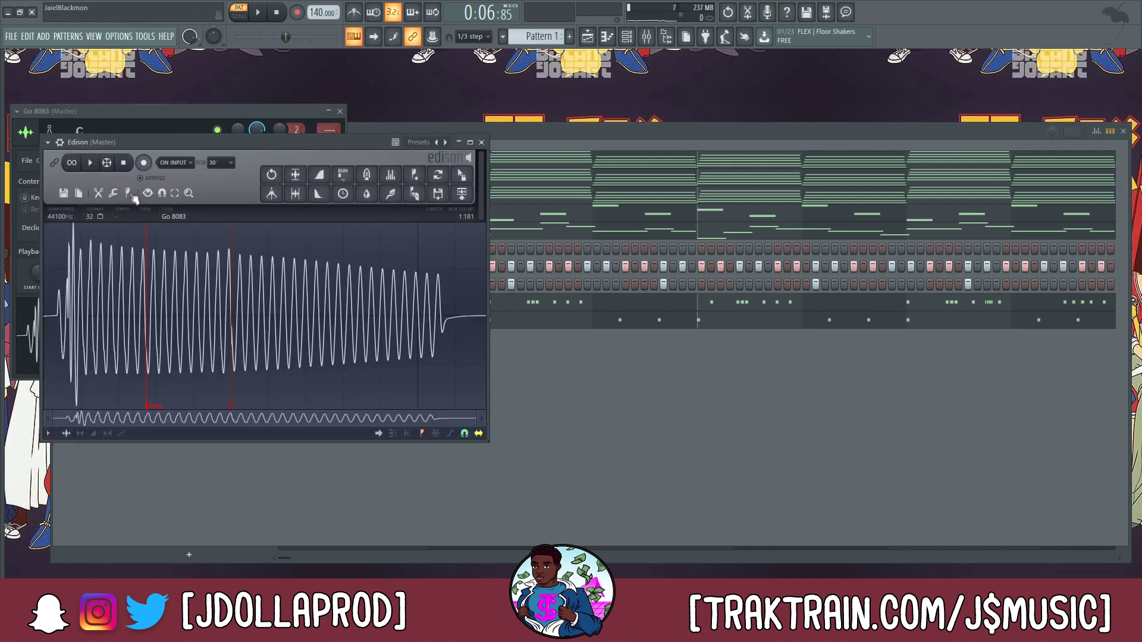
pyautogui.click(129, 194)
pyautogui.click(156, 356)
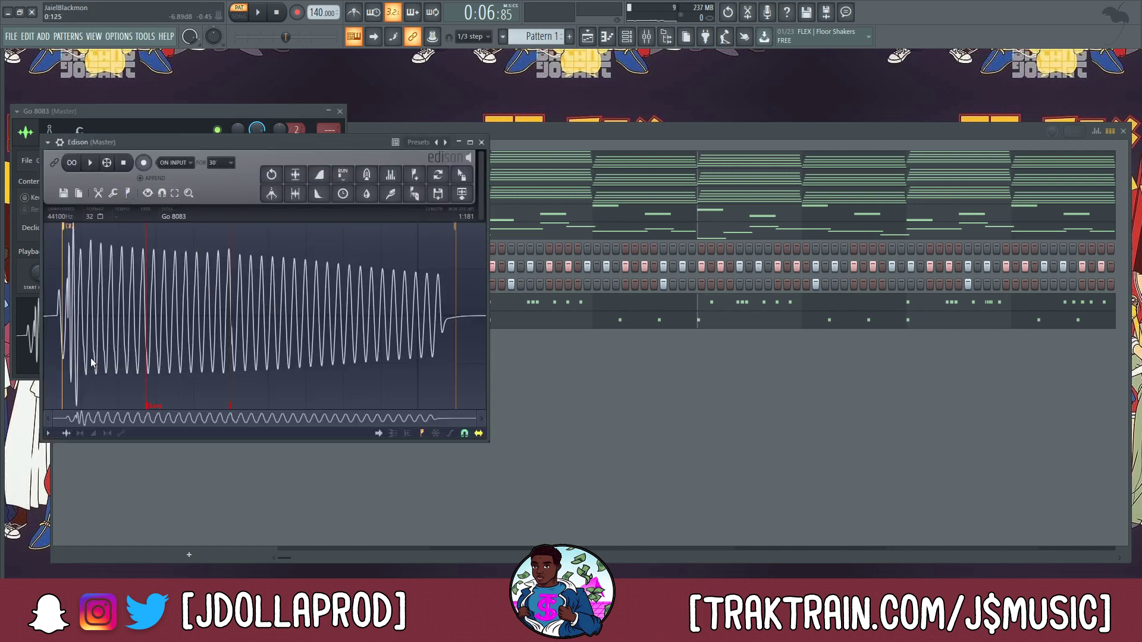
pyautogui.scroll(4, 91, 358)
pyautogui.moveTo(125, 423); pyautogui.dragTo(85, 421)
pyautogui.scroll(3, 108, 383)
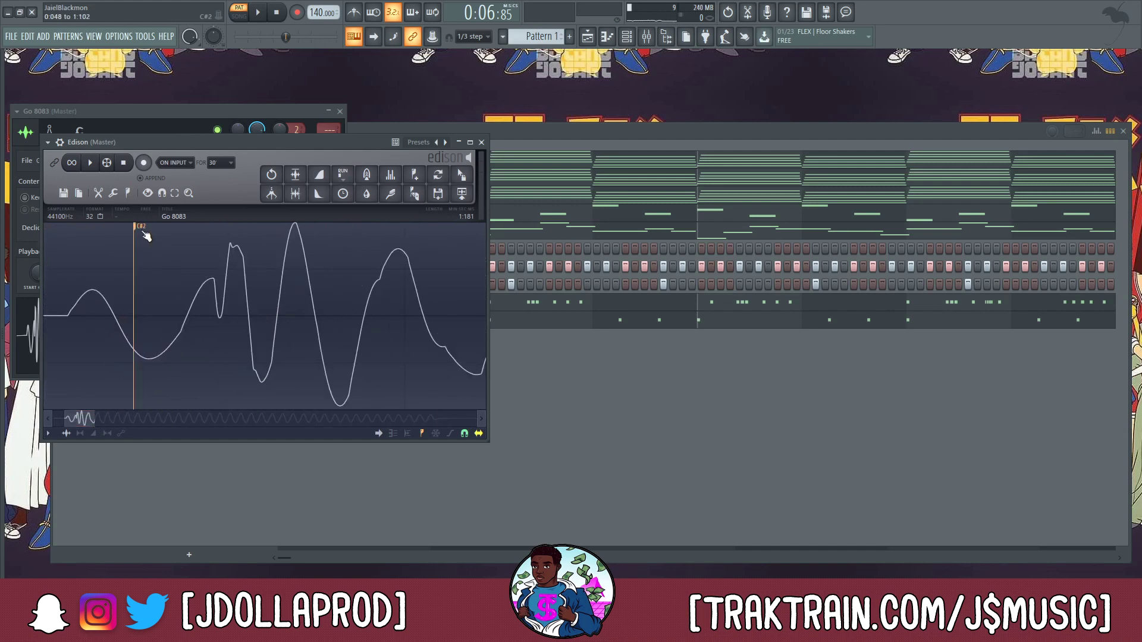
pyautogui.click(482, 142)
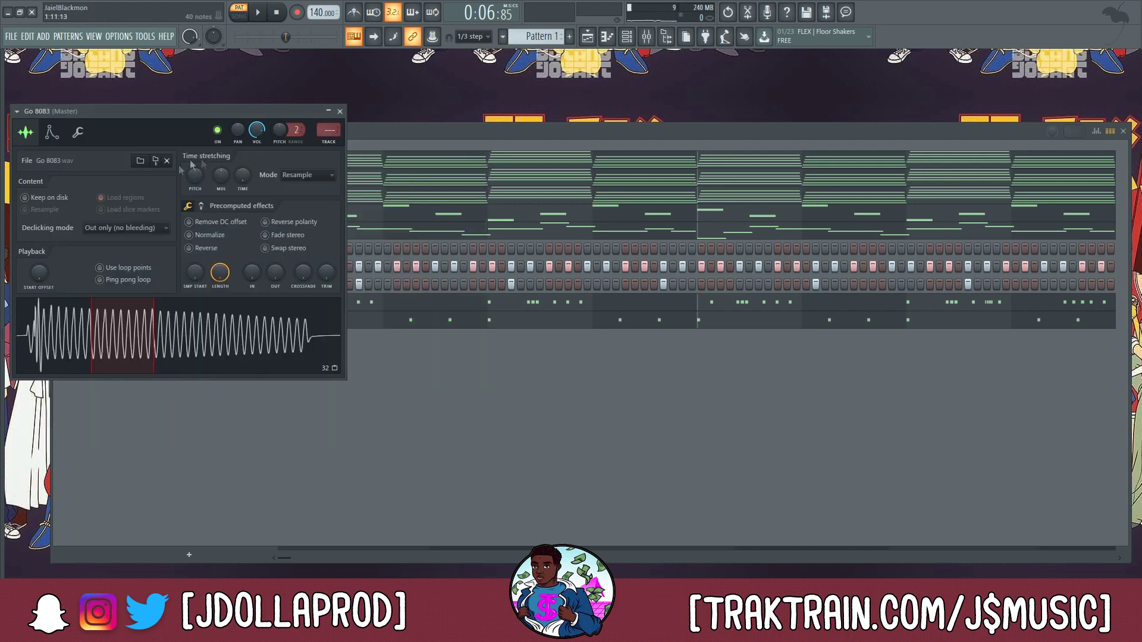
# Check the root note in the Go 8083 instrument settings and close the channel settings
pyautogui.click(51, 133)
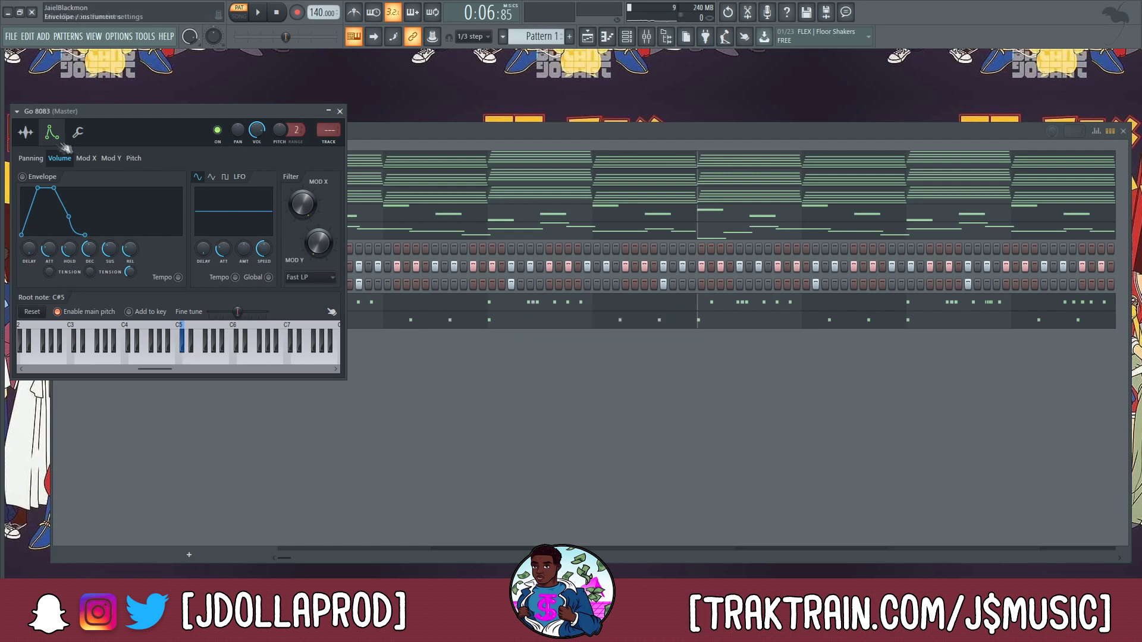
pyautogui.click(25, 132)
pyautogui.click(52, 133)
pyautogui.click(340, 112)
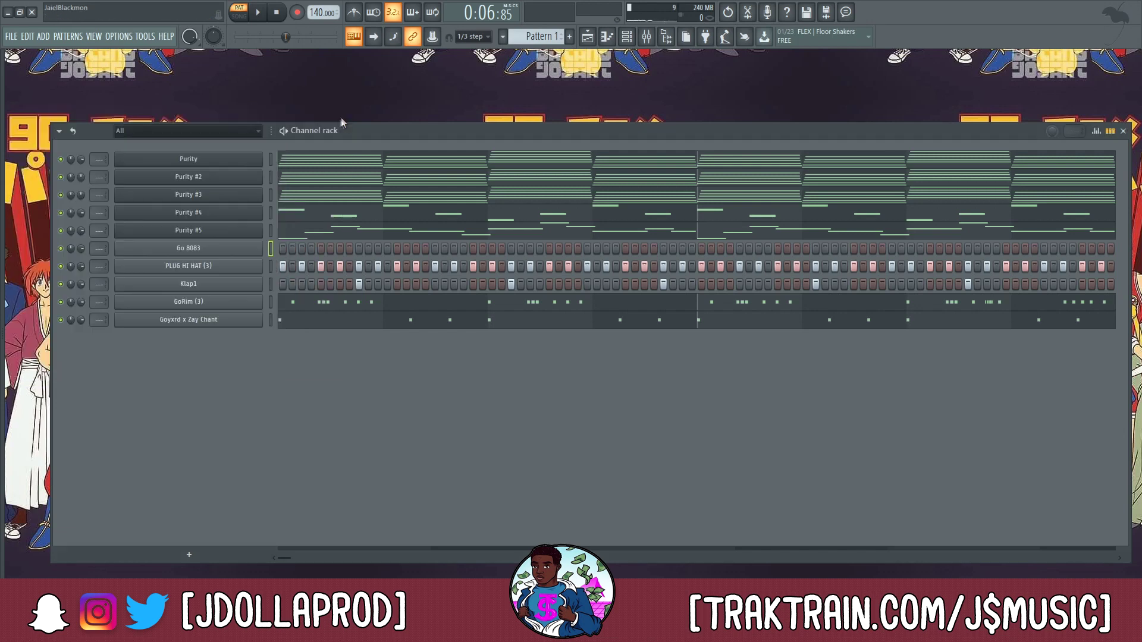
# Open the Go 8083 piano roll and place an F5 note on step 1 of bar 1
pyautogui.rightClick(226, 252)
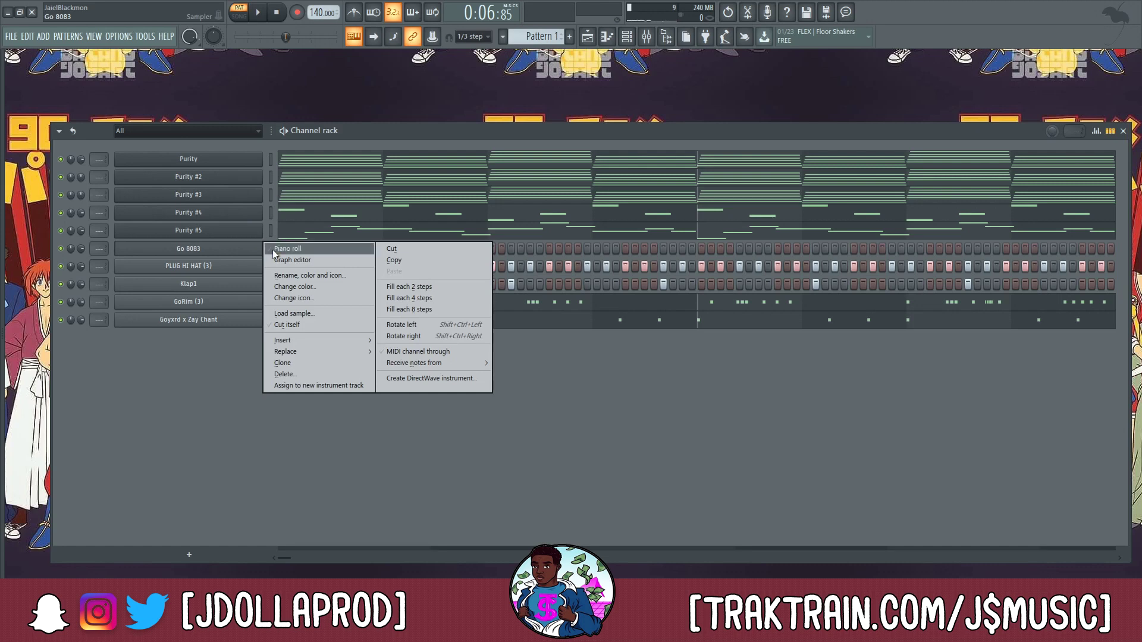
pyautogui.click(271, 248)
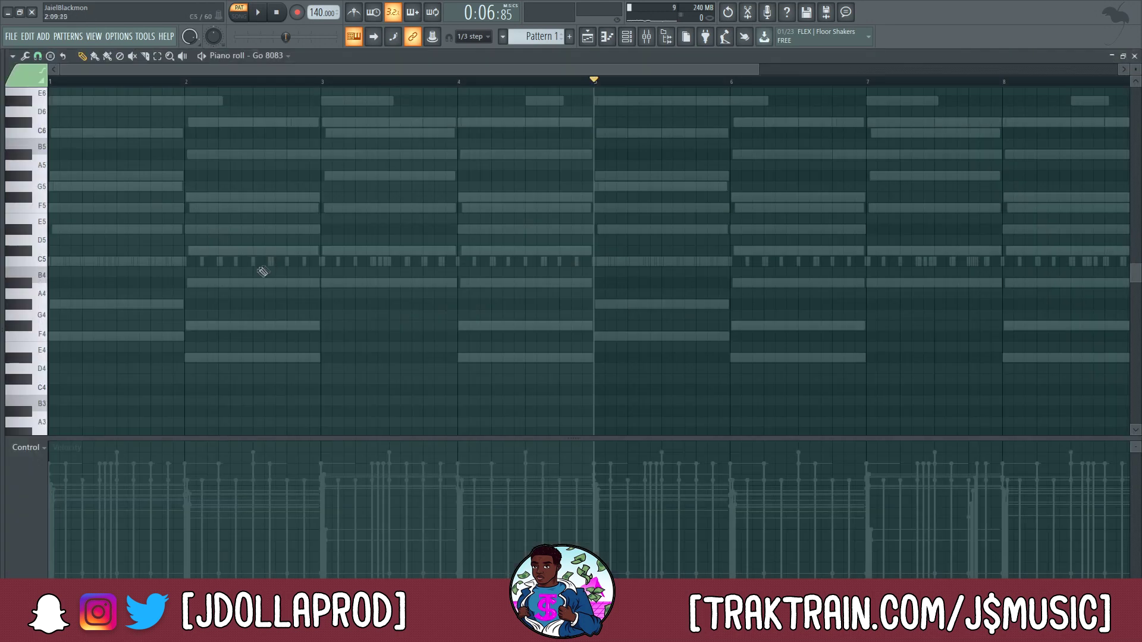
pyautogui.click(86, 337)
pyautogui.press('space')
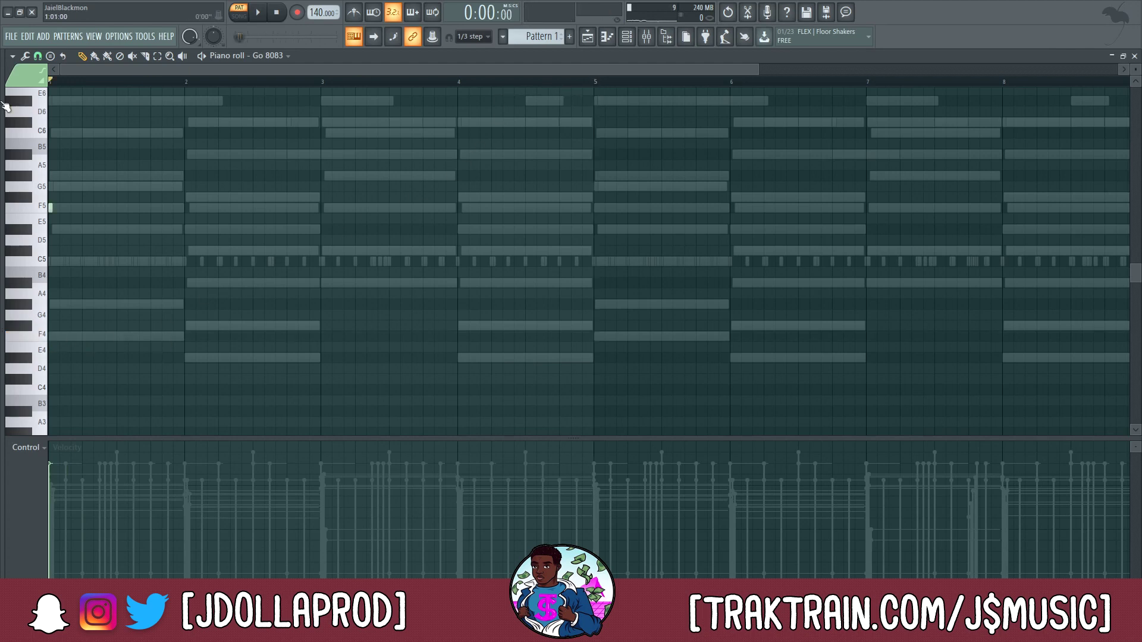
# Enable Cut itself for the Go 8083 channel and return to its piano roll
pyautogui.click(607, 38)
pyautogui.rightClick(242, 252)
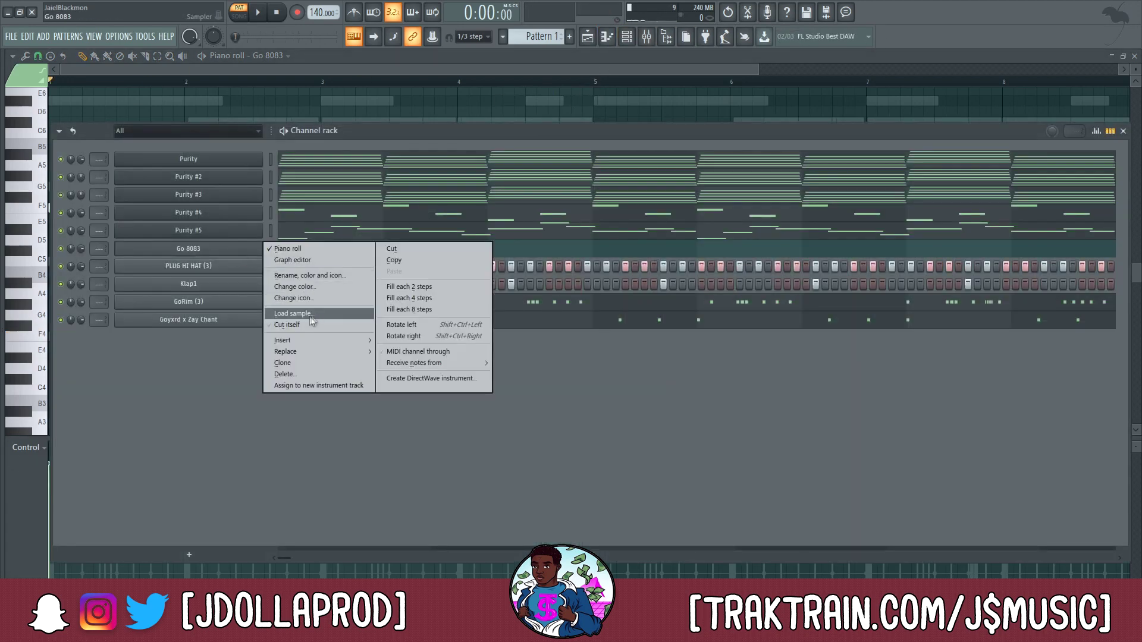
pyautogui.click(309, 326)
pyautogui.click(318, 253)
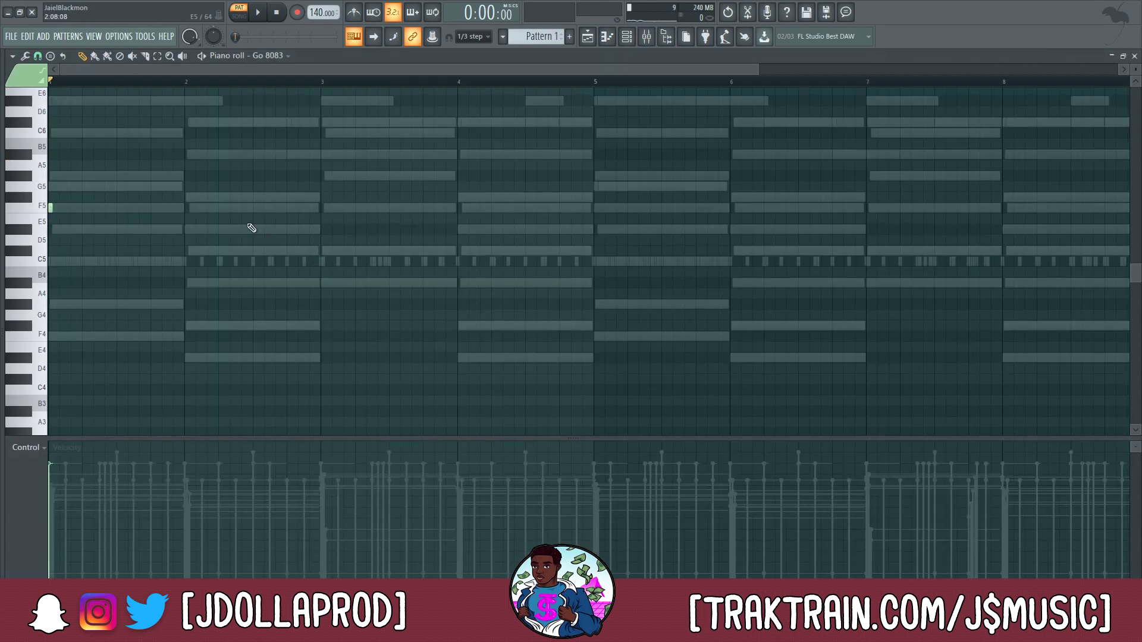
# Place a second F5 808 hit on step 7 of bar 1, auditioning its timing
pyautogui.press('space')
pyautogui.click(111, 208)
pyautogui.press('space')
pyautogui.click(38, 56)
pyautogui.click(55, 191)
pyautogui.click(85, 209)
pyautogui.press('space')
pyautogui.moveTo(85, 208); pyautogui.dragTo(102, 208)
pyautogui.press('space')
# Place D#5 hits on step 13 of bar 1 and step 5 of bar 2, and an F5 hit on step 13 of bar 2
pyautogui.click(153, 229)
pyautogui.press('space')
pyautogui.click(221, 229)
pyautogui.press('space')
pyautogui.click(289, 208)
pyautogui.press('space')
# Place G#5 hits on steps 1 and 7 of bar 3 and a D#5 hit on step 13
pyautogui.click(323, 176)
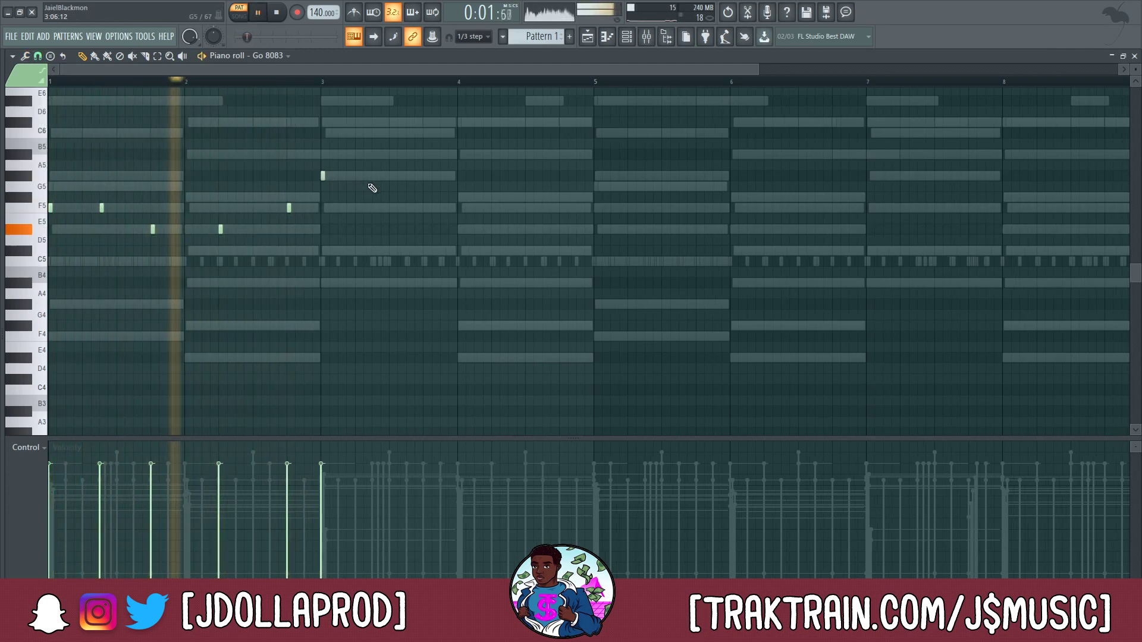
pyautogui.press('space')
pyautogui.click(374, 177)
pyautogui.press('space')
pyautogui.press('space')
pyautogui.click(424, 219)
pyautogui.moveTo(422, 222); pyautogui.dragTo(423, 229)
pyautogui.press('space')
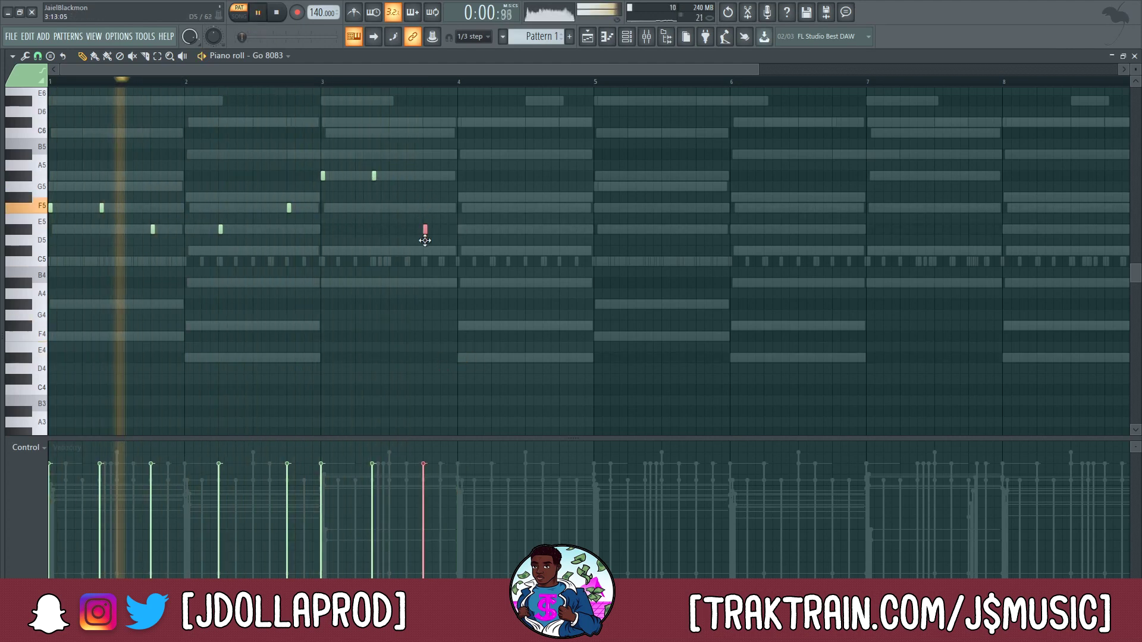
# Place D#5 hits on steps 5, 11 and 13 of bar 4 and audition the ending
pyautogui.click(493, 229)
pyautogui.press('space')
pyautogui.click(536, 229)
pyautogui.click(562, 229)
pyautogui.press('space')
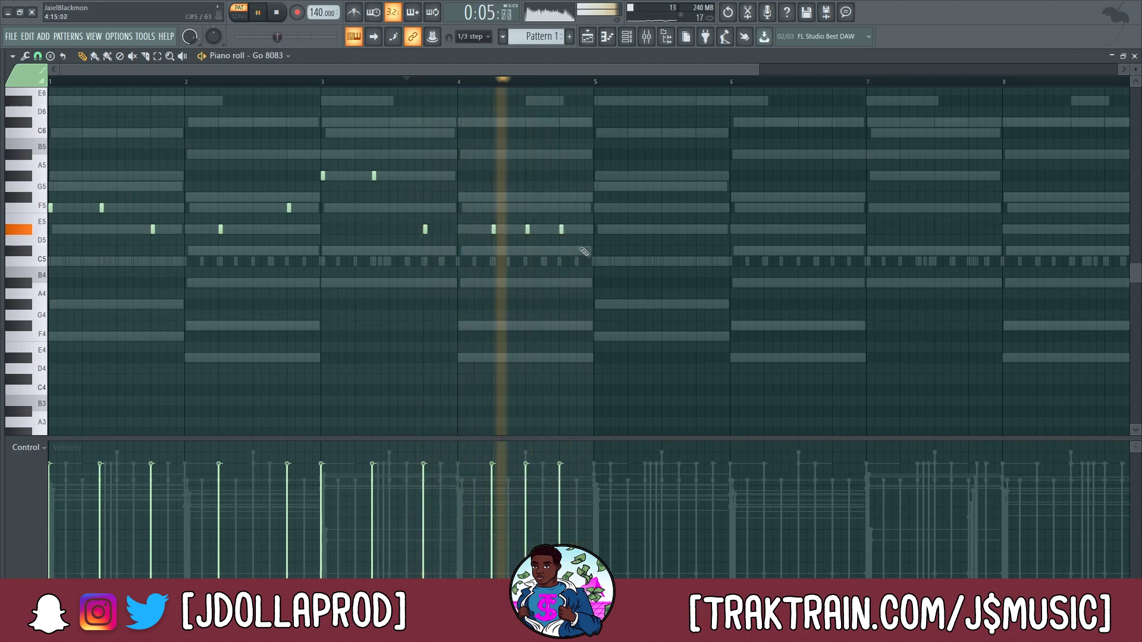
pyautogui.moveTo(536, 229); pyautogui.dragTo(545, 229)
pyautogui.press('space')
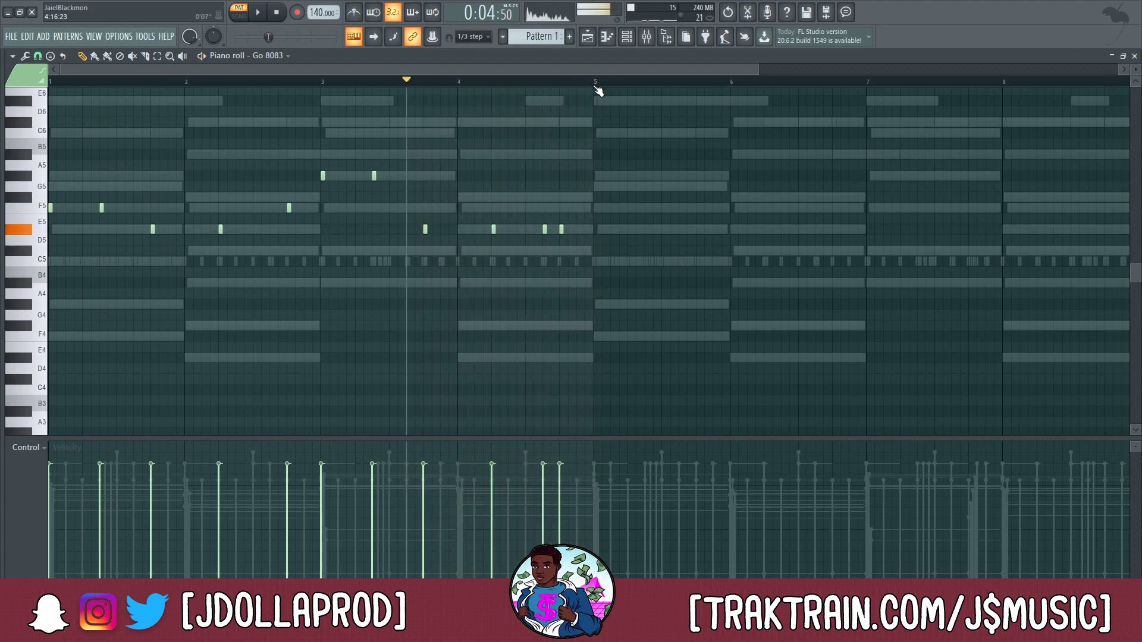
# Duplicate the 808 pattern of bars 1–4 into bars 5–8, raise all note velocities to maximum and play the pattern
pyautogui.moveTo(595, 81); pyautogui.dragTo(3, 106)
pyautogui.hotkey('ctrl', 'b')
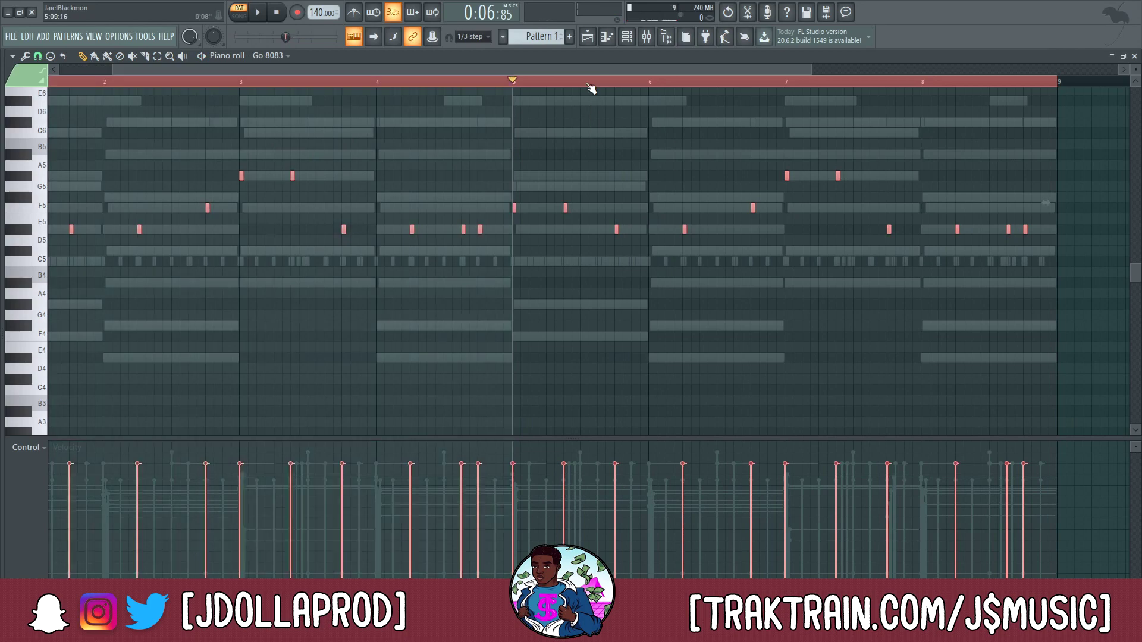
pyautogui.scroll(-3, 592, 88)
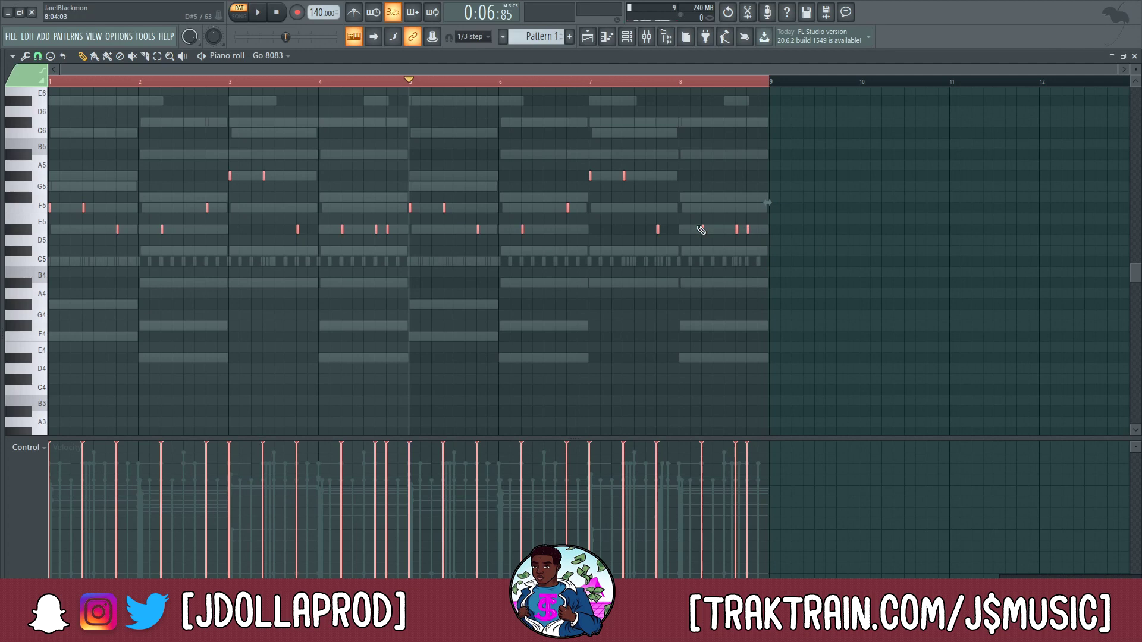
pyautogui.press('space')
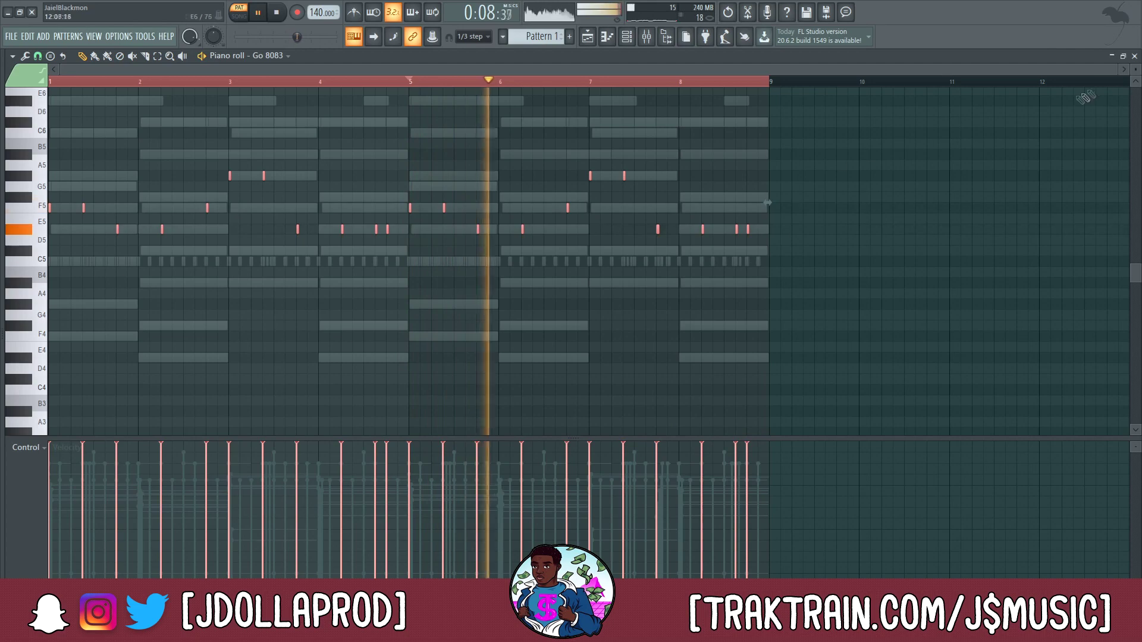
pyautogui.press('F7')
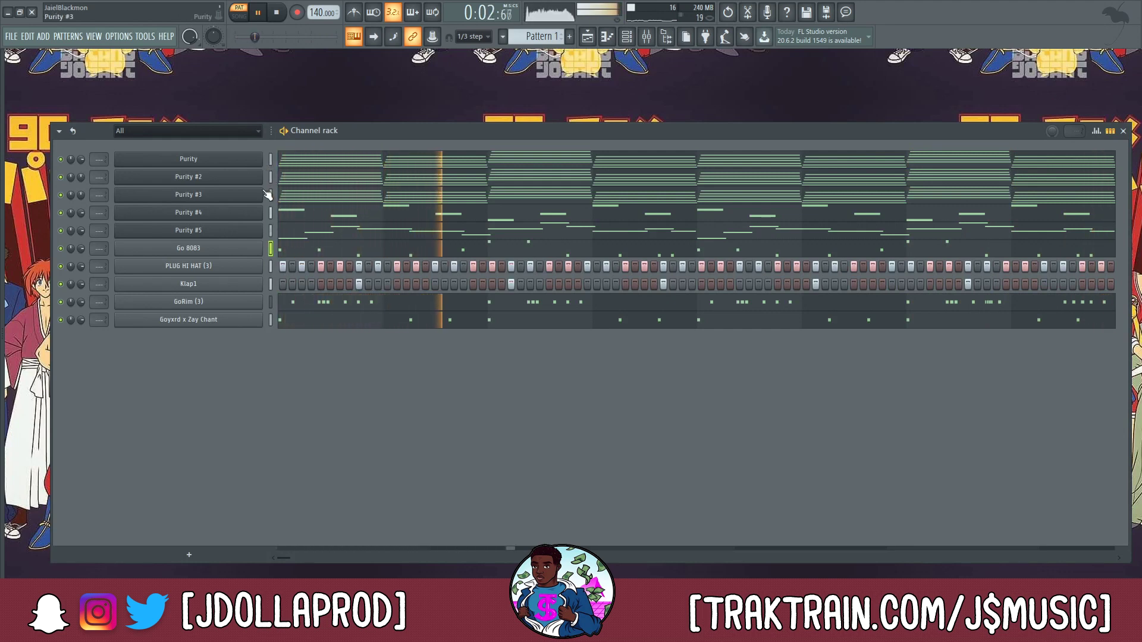
pyautogui.press('space')
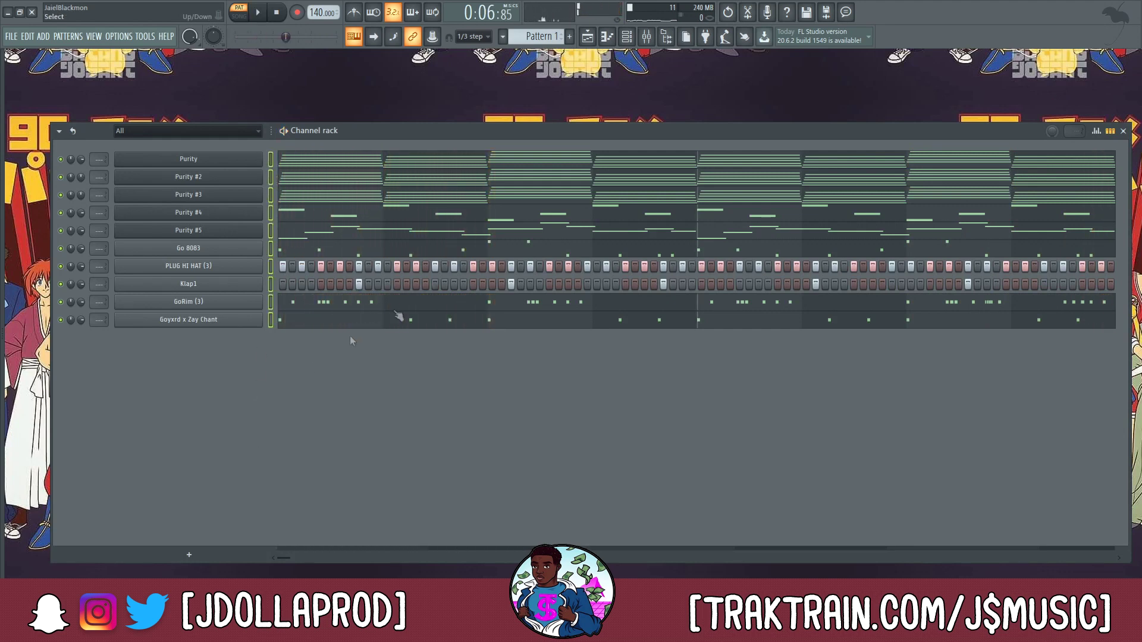
# Route all ten selected channels to consecutive mixer tracks starting at Insert 1
pyautogui.click(645, 45)
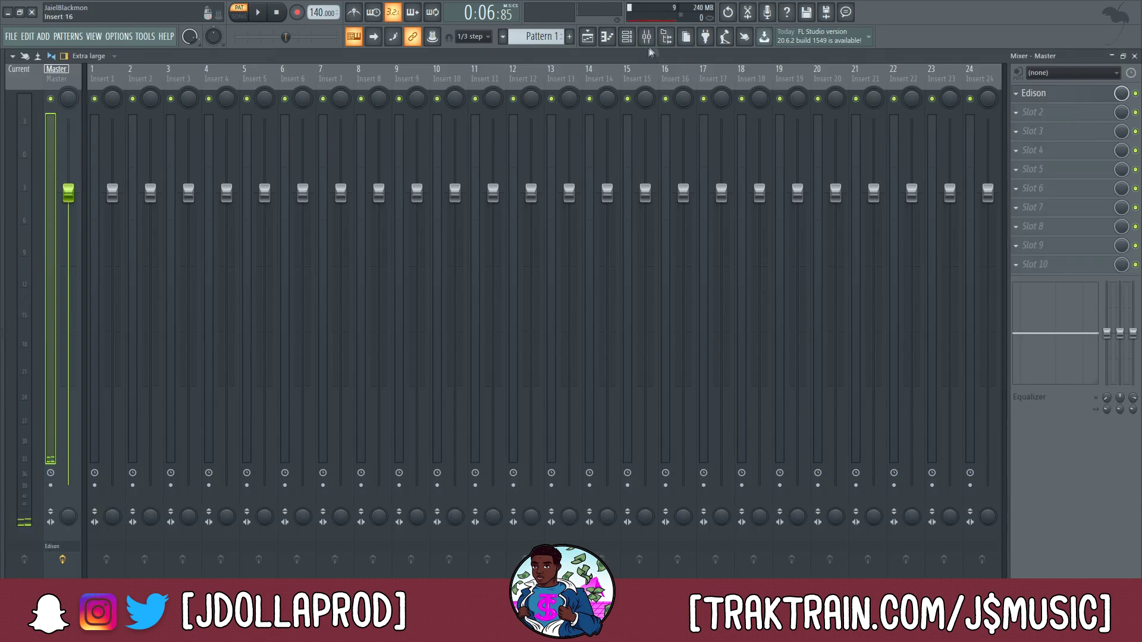
pyautogui.click(646, 37)
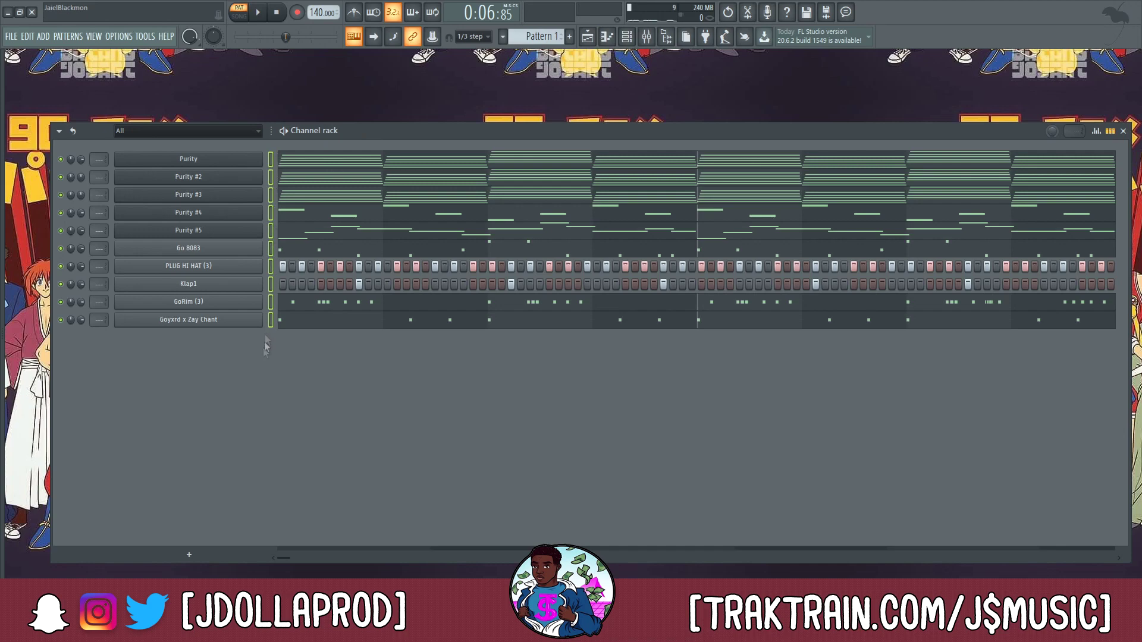
pyautogui.click(646, 37)
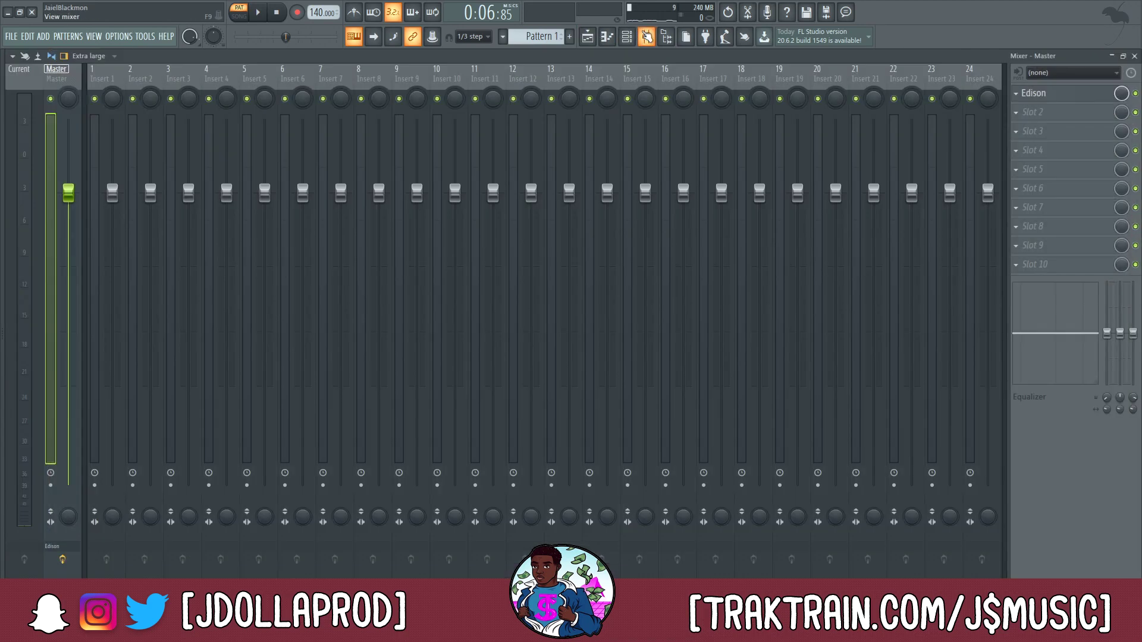
pyautogui.click(95, 157)
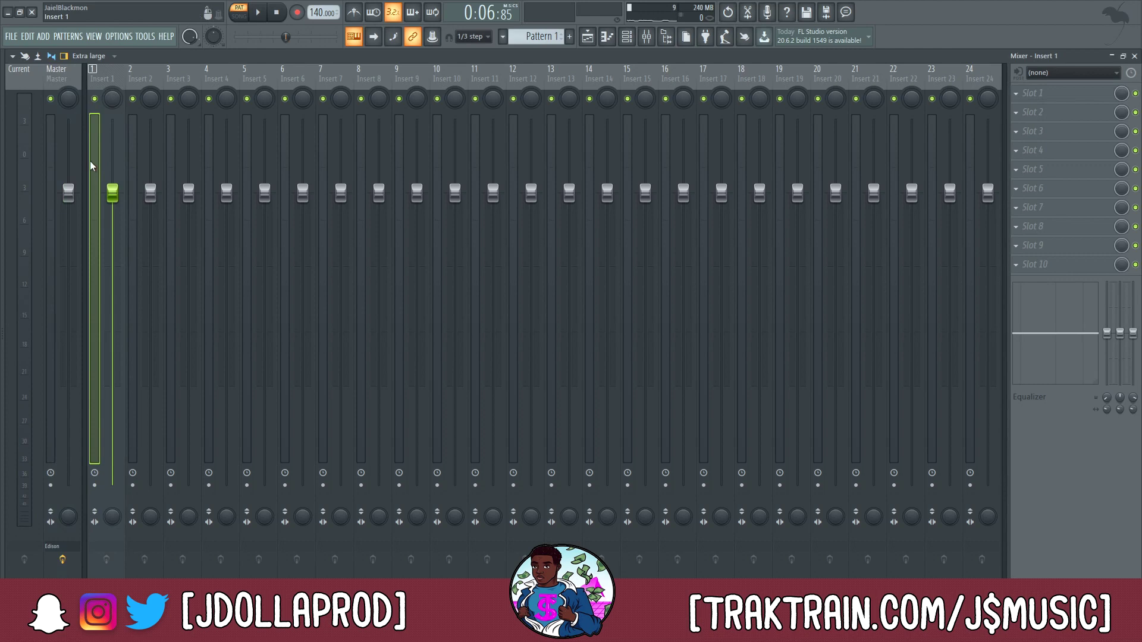
pyautogui.hotkey('ctrl', 'l')
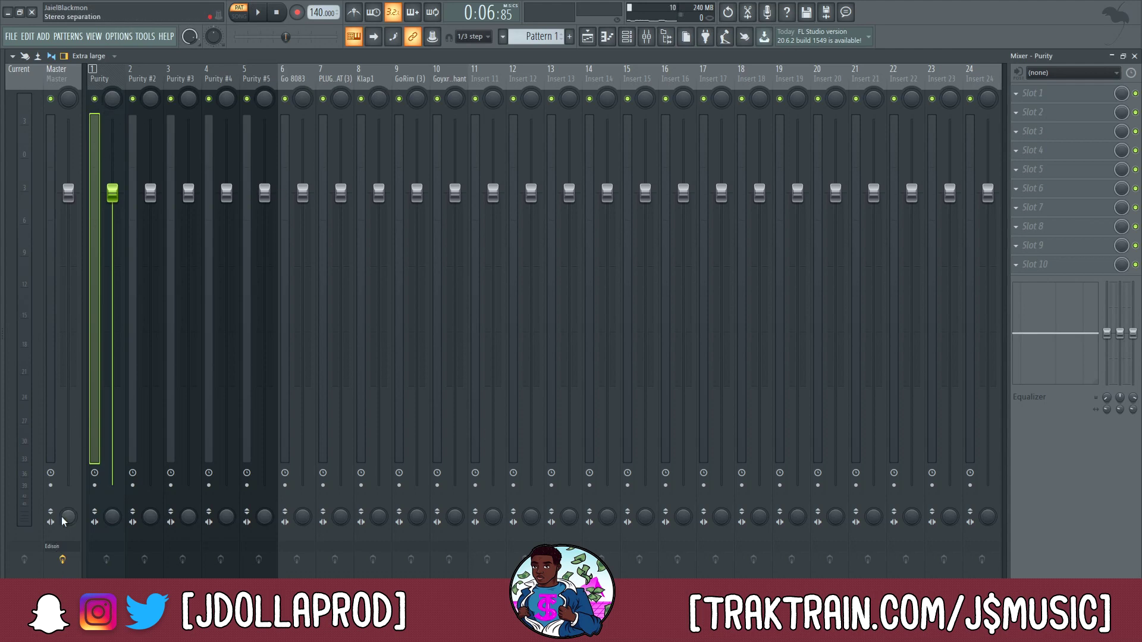
# Adjust the Master track's stereo separation and solo the Purity mixer track
pyautogui.moveTo(64, 522); pyautogui.dragTo(59, 504)
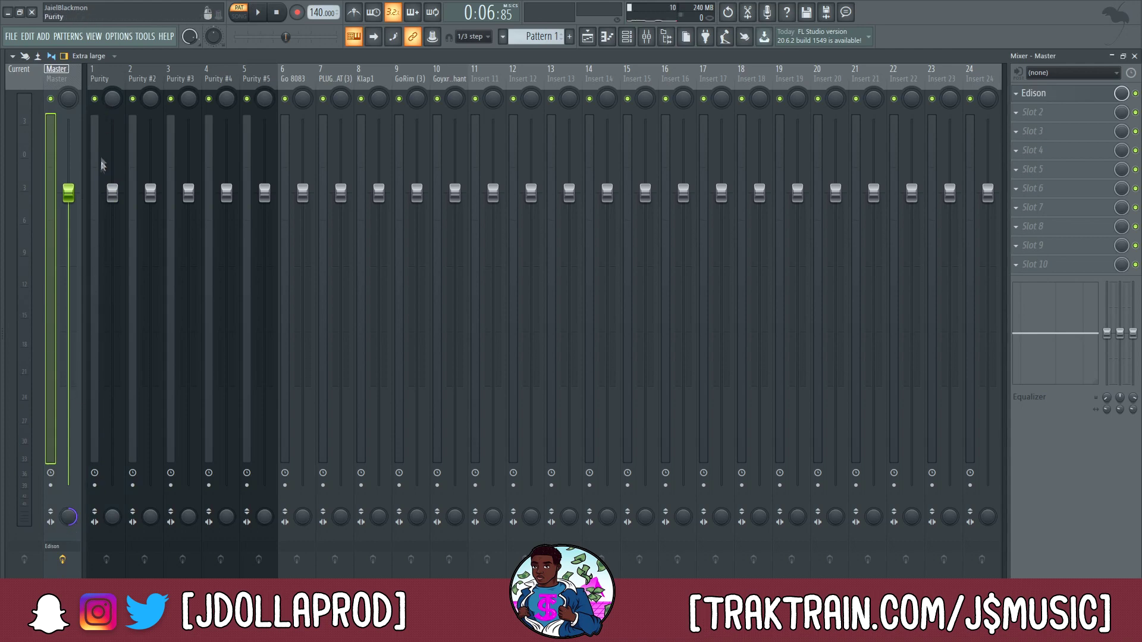
pyautogui.rightClick(95, 99)
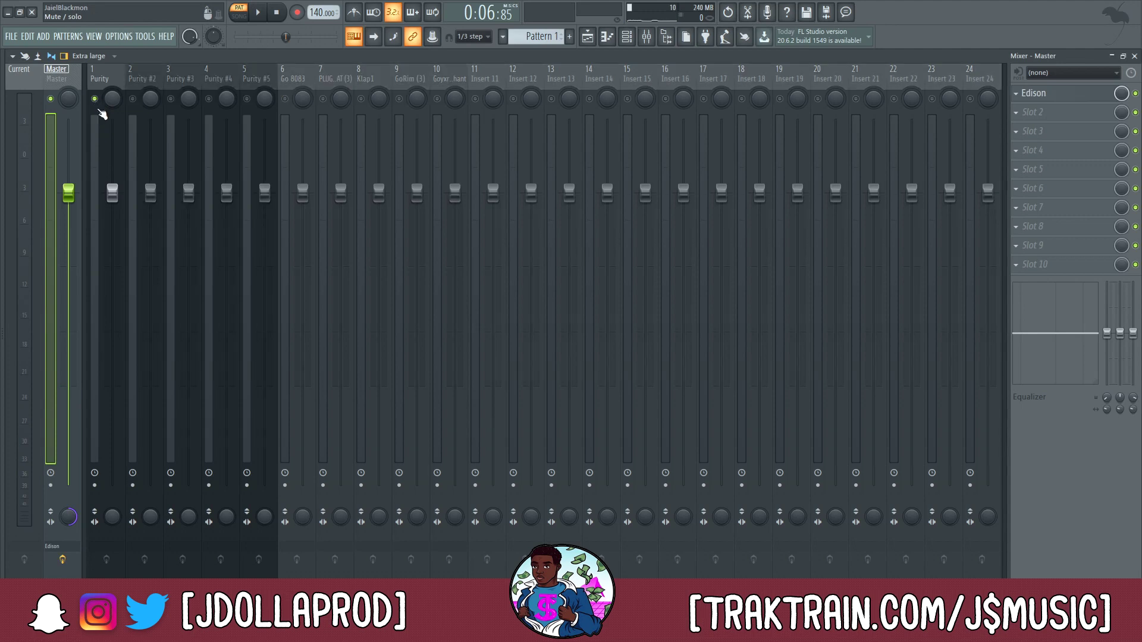
pyautogui.click(627, 37)
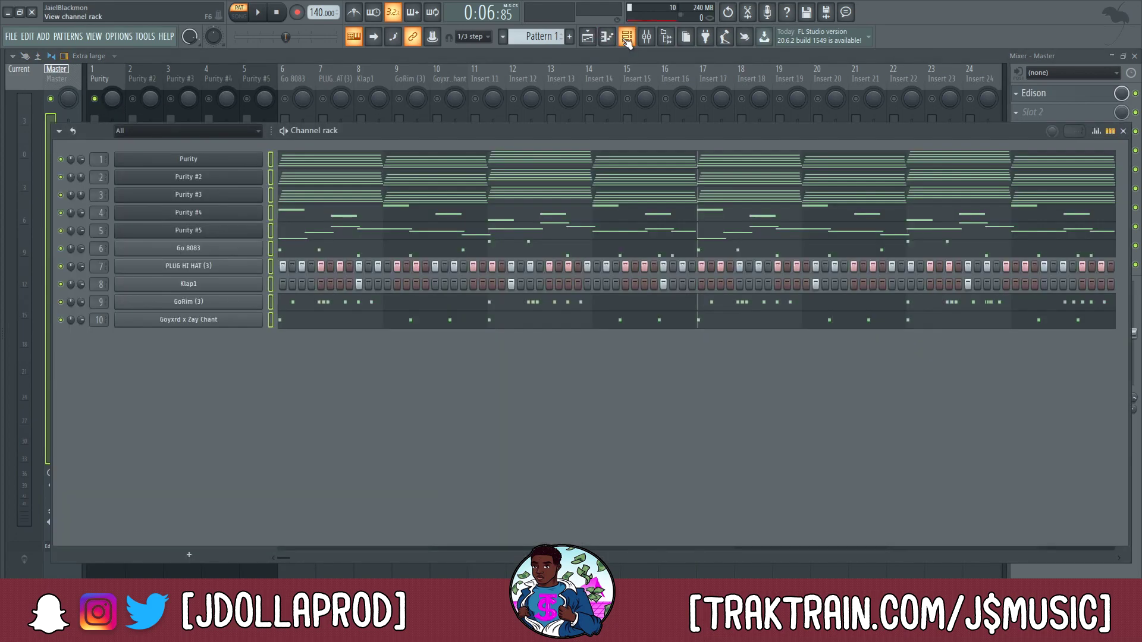
pyautogui.click(627, 39)
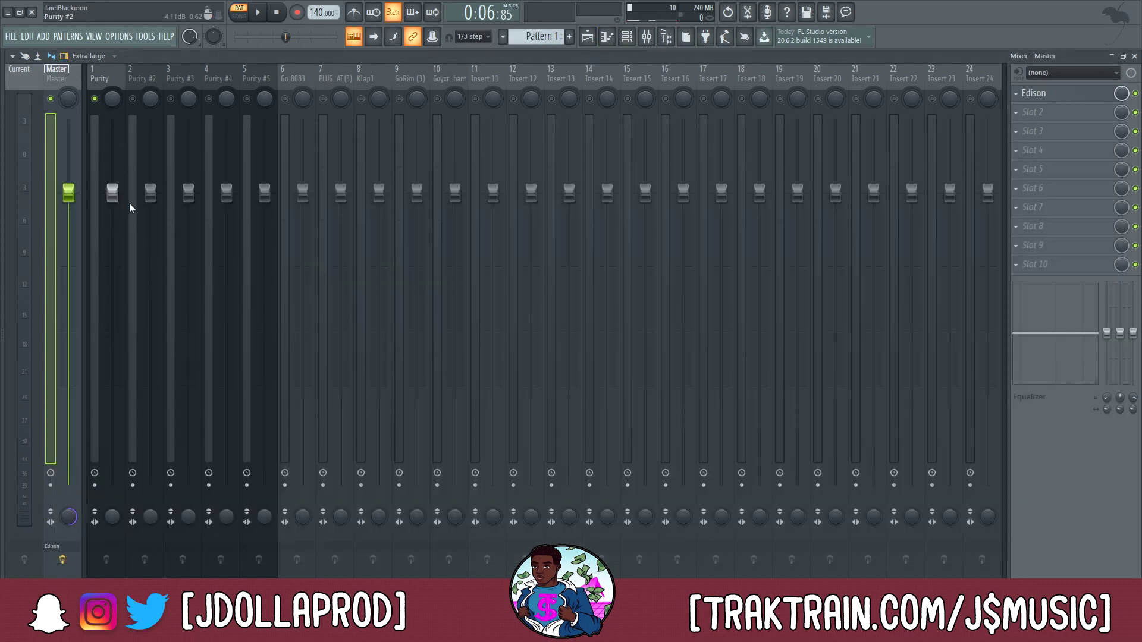
# Lower the Purity track's volume to about -3.0 dB while auditioning the pattern
pyautogui.press('space')
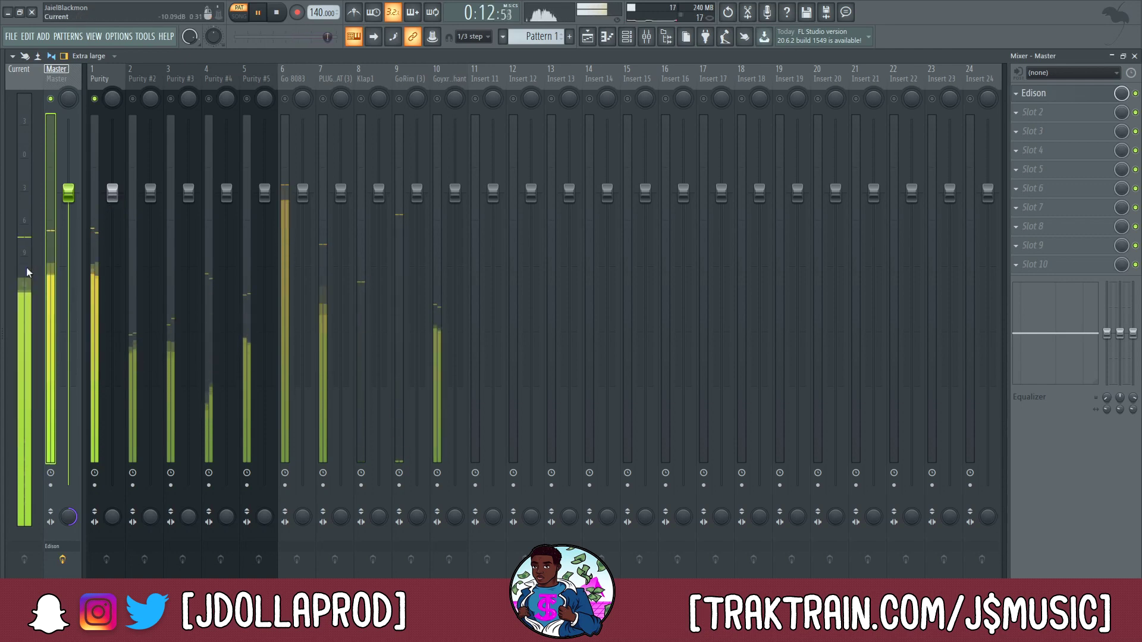
pyautogui.press('space')
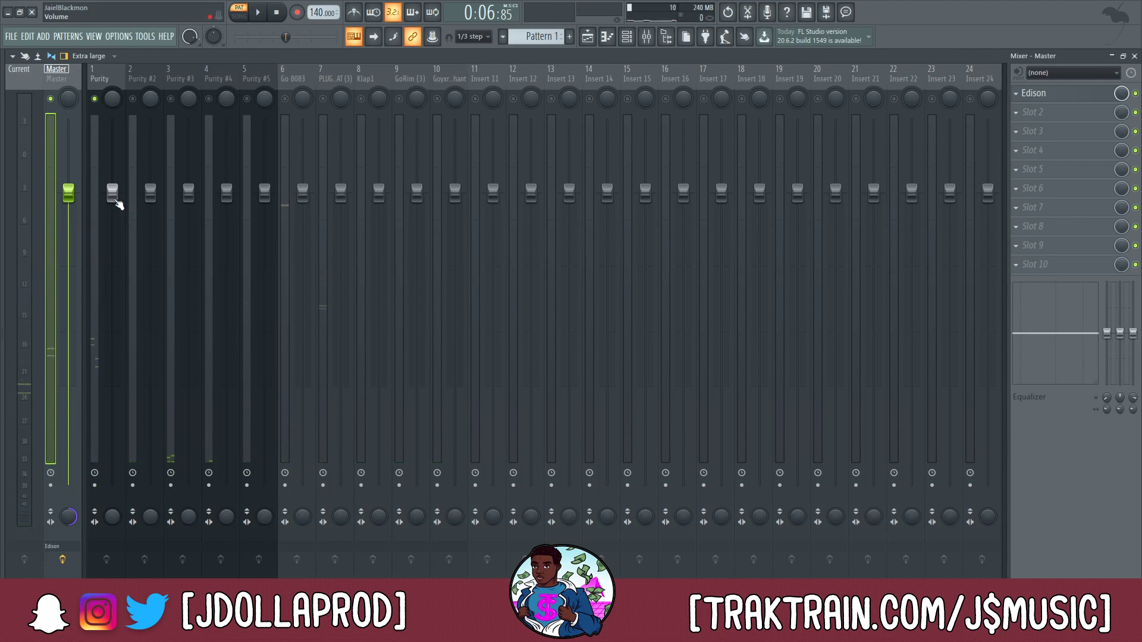
pyautogui.moveTo(116, 201); pyautogui.dragTo(116, 220)
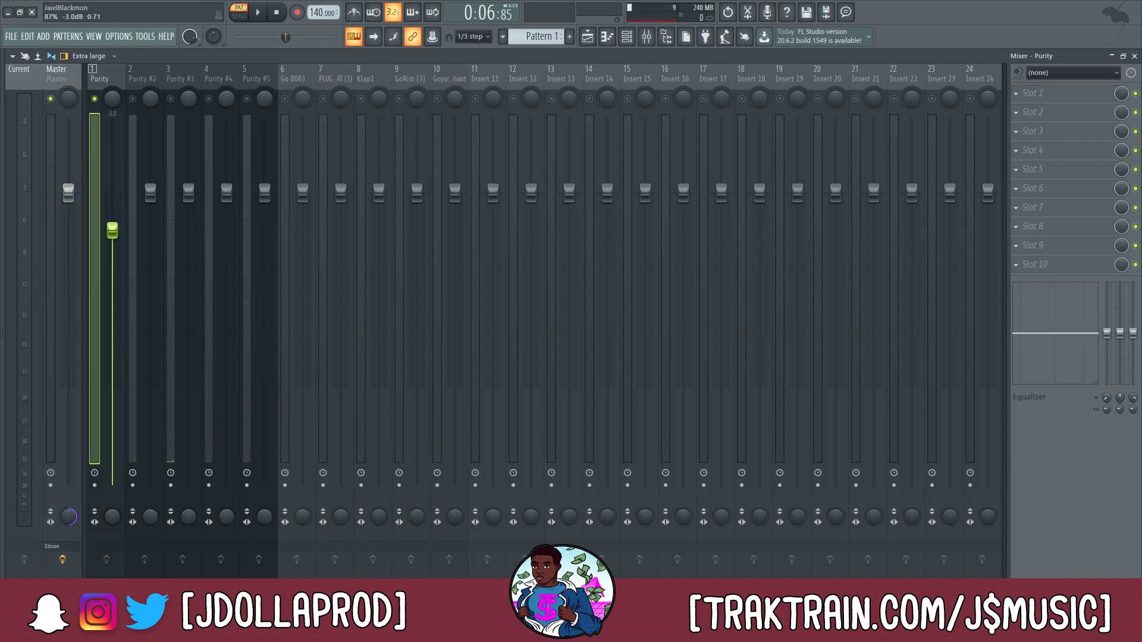
pyautogui.press('space')
pyautogui.moveTo(112, 230); pyautogui.dragTo(112, 224)
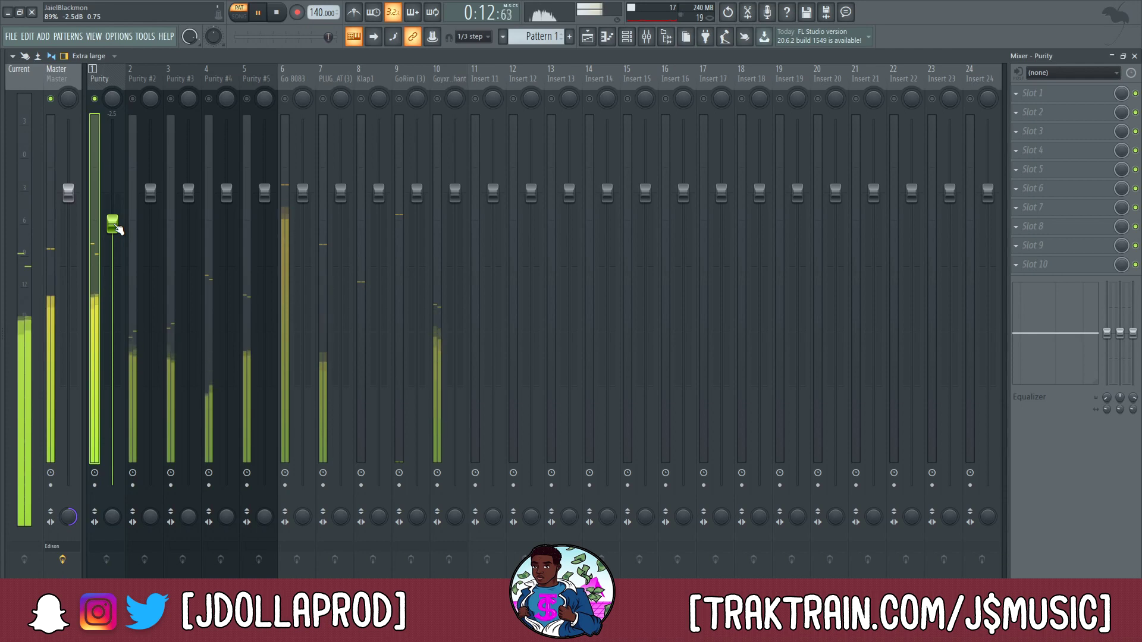
pyautogui.moveTo(113, 224); pyautogui.dragTo(113, 230)
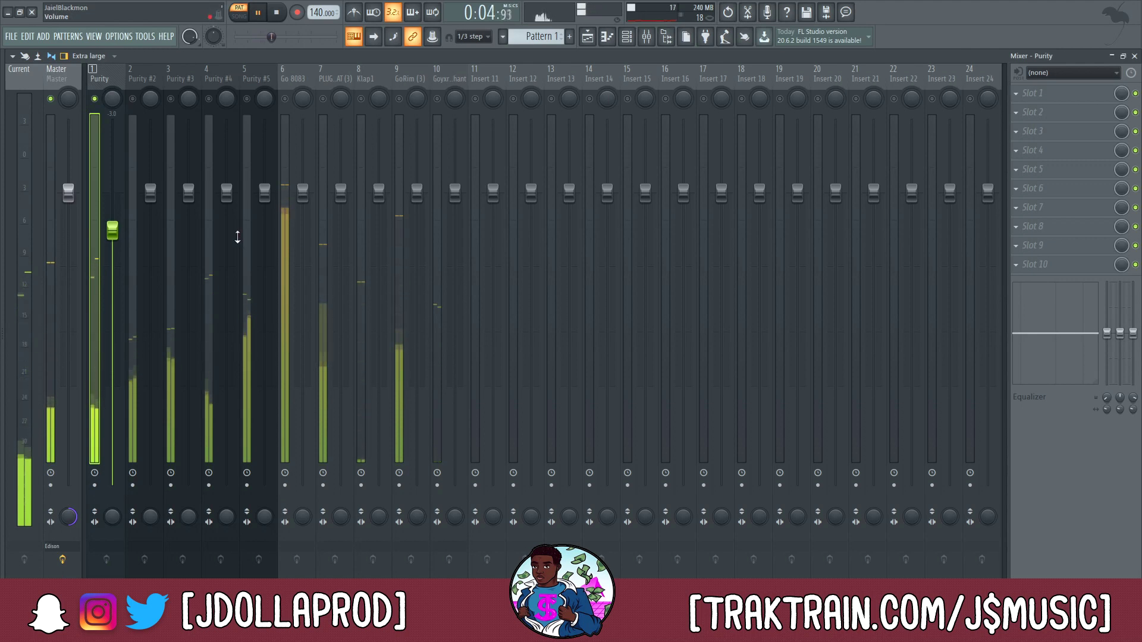
pyautogui.press('space')
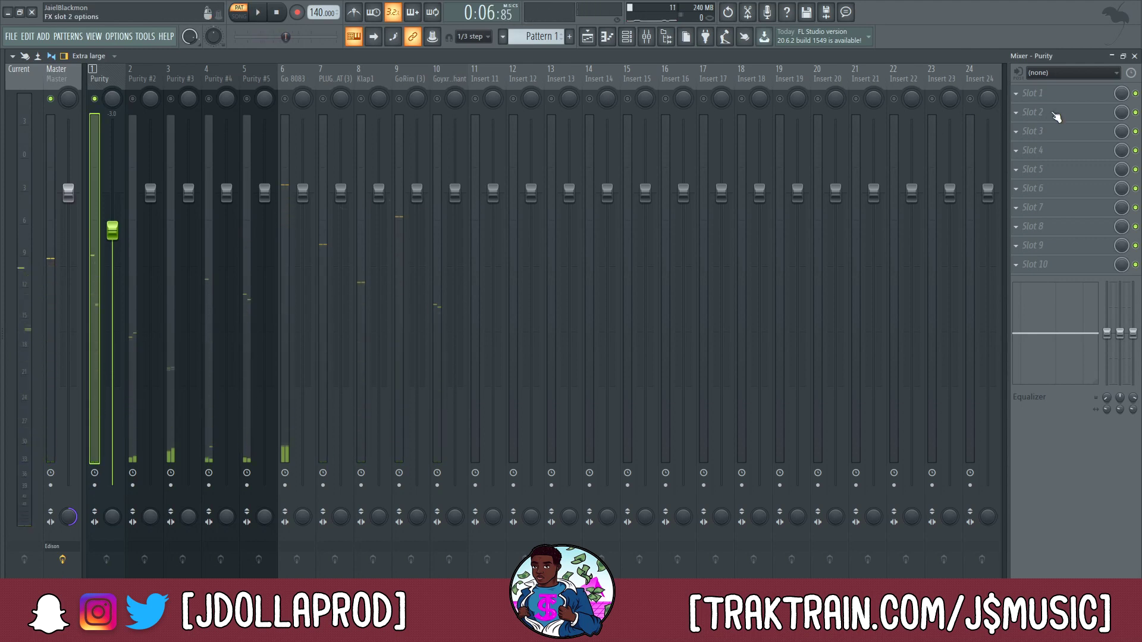
# Add Fruity Reeverb 2 to slot 2 of the Purity track and lower its mix level during playback
pyautogui.click(1056, 117)
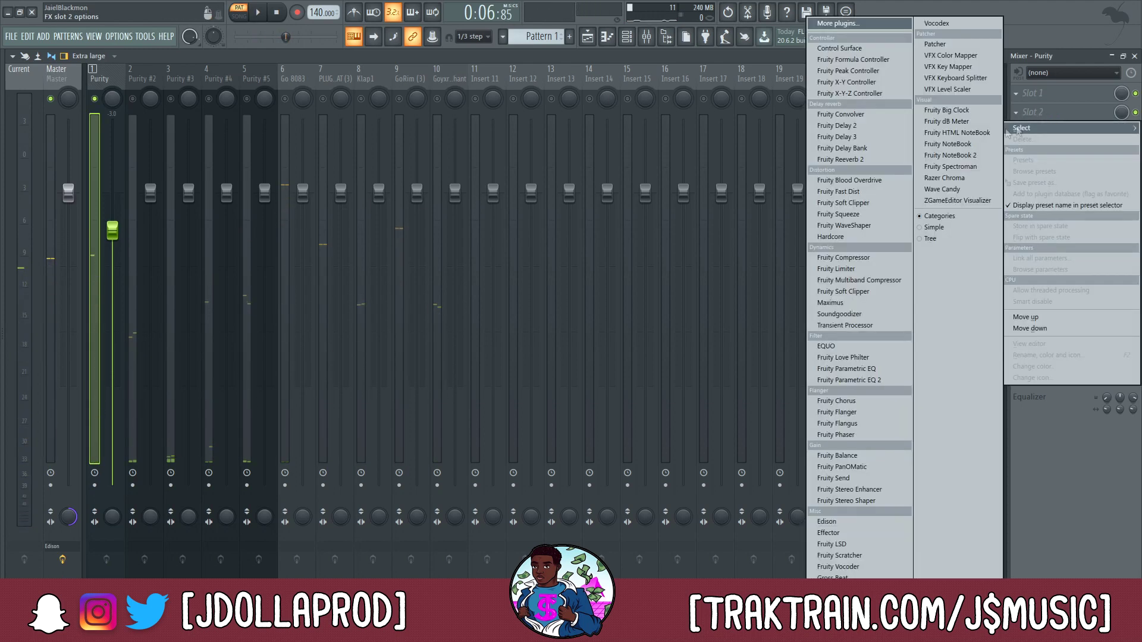
pyautogui.click(892, 160)
pyautogui.press('space')
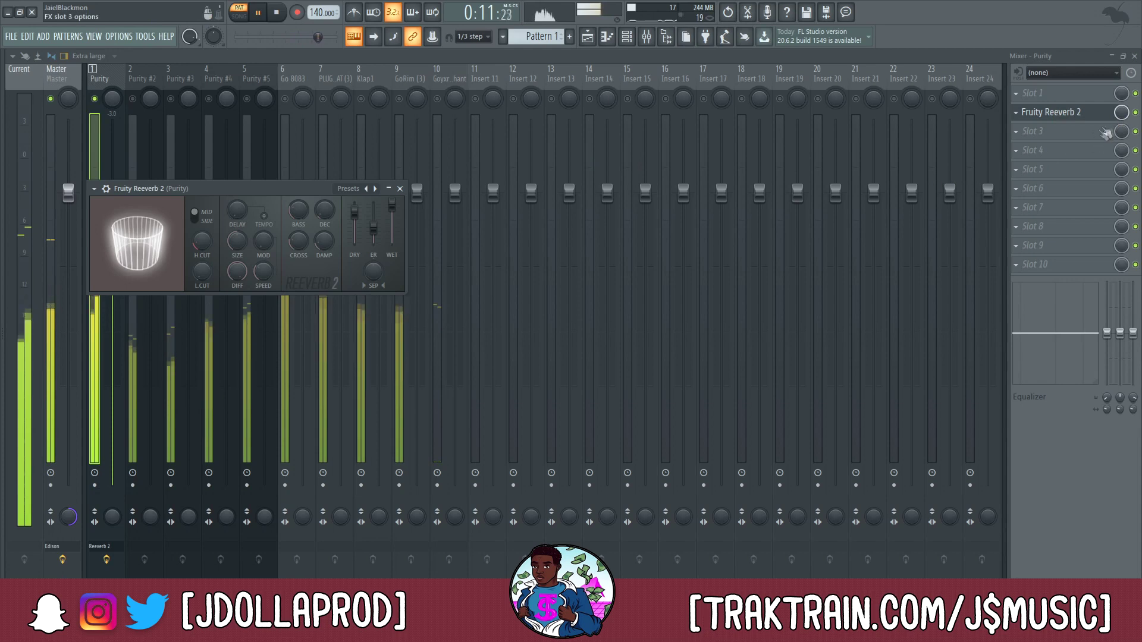
pyautogui.moveTo(1121, 113); pyautogui.dragTo(1122, 164)
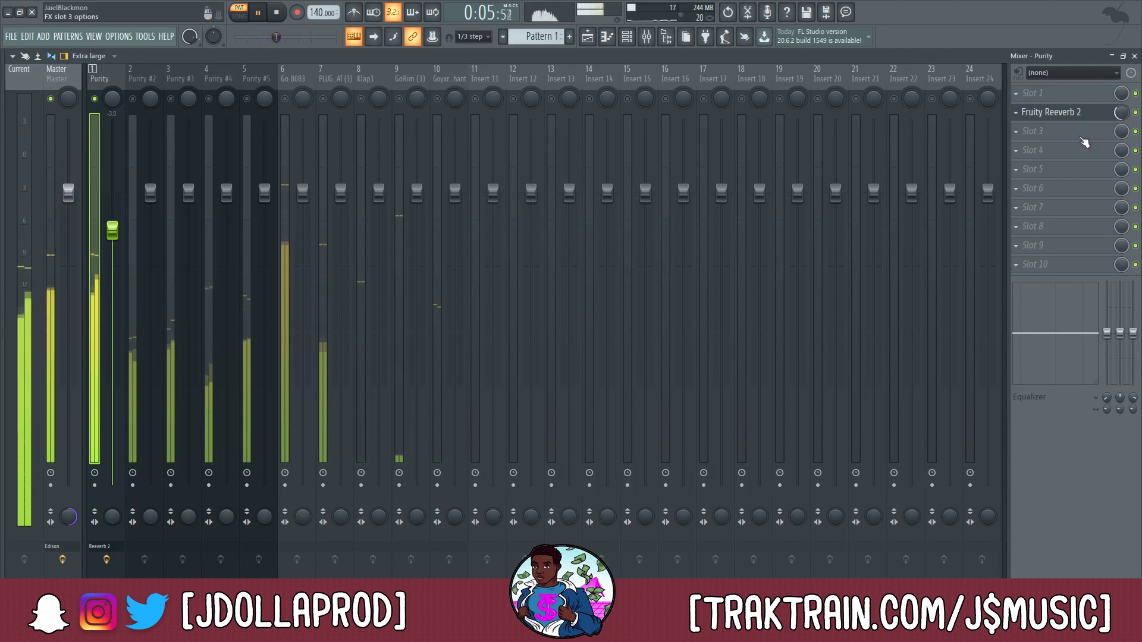
pyautogui.press('space')
pyautogui.click(1084, 142)
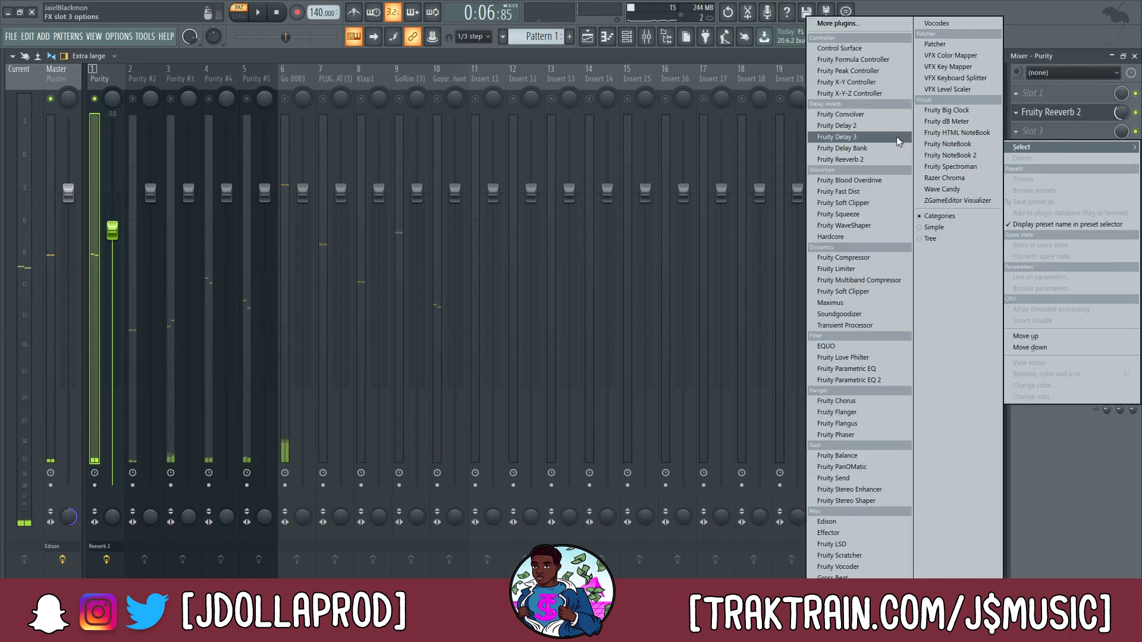
pyautogui.click(443, 408)
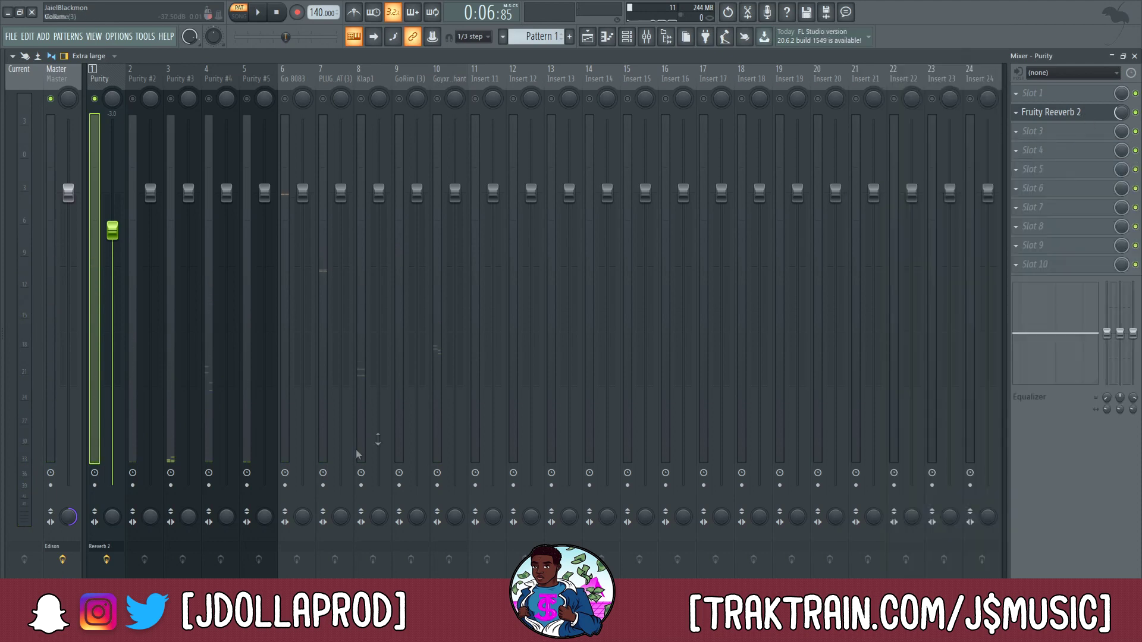
# Set the Purity reverb mix to about 18% with the Master's stereo separation temporarily reset, and reapply the separation
pyautogui.click(69, 516)
pyautogui.rightClick(70, 516)
pyautogui.press('space')
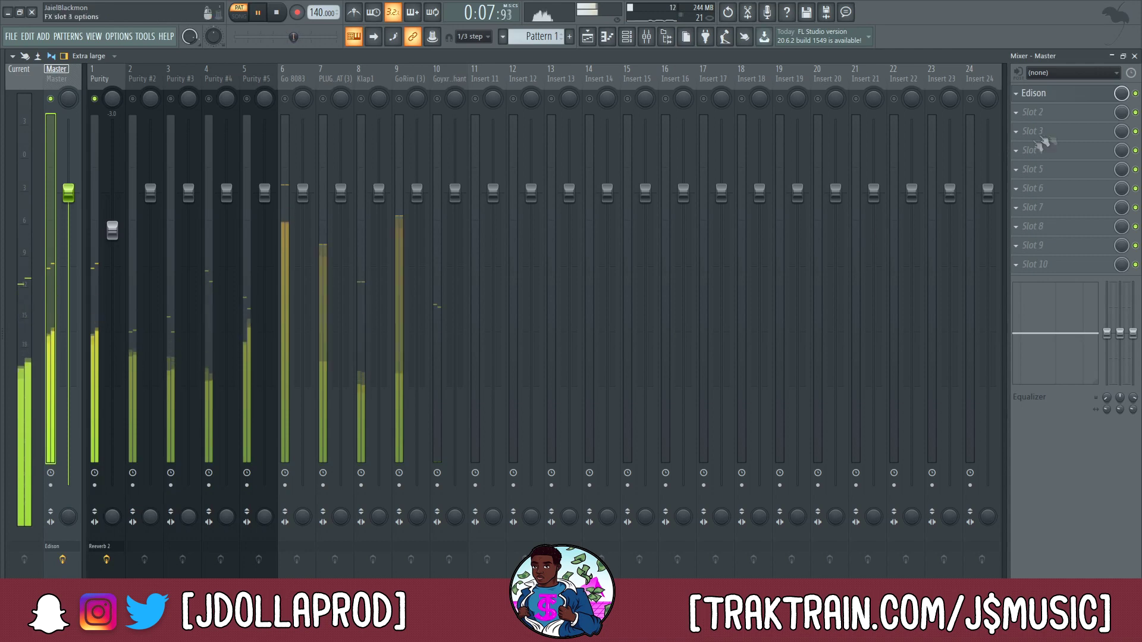
pyautogui.press('Right')
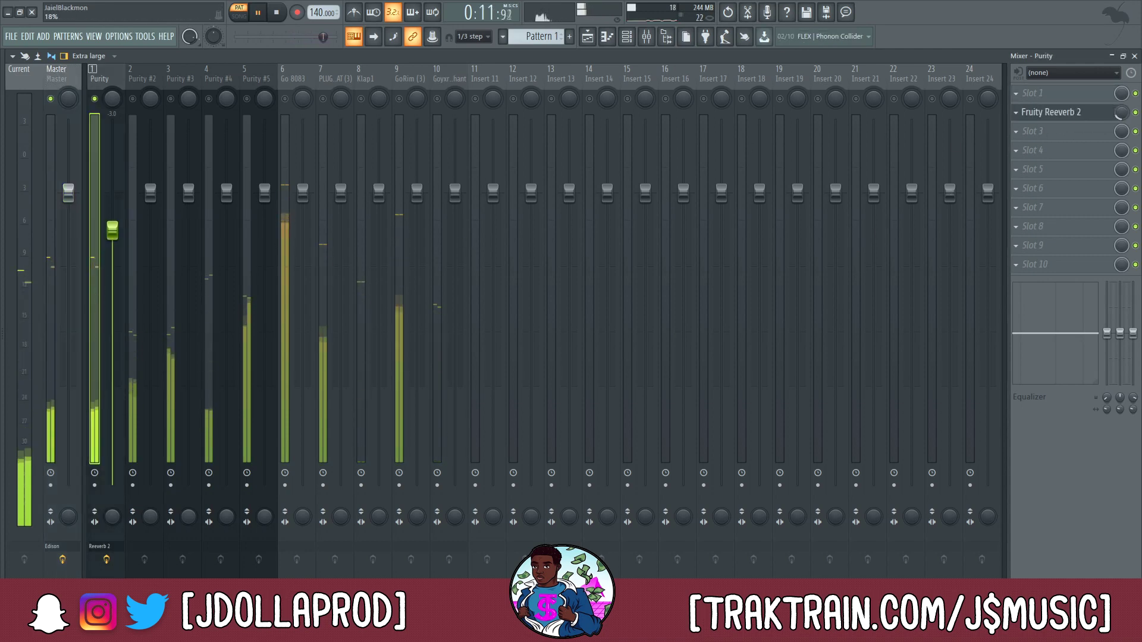
pyautogui.press('space')
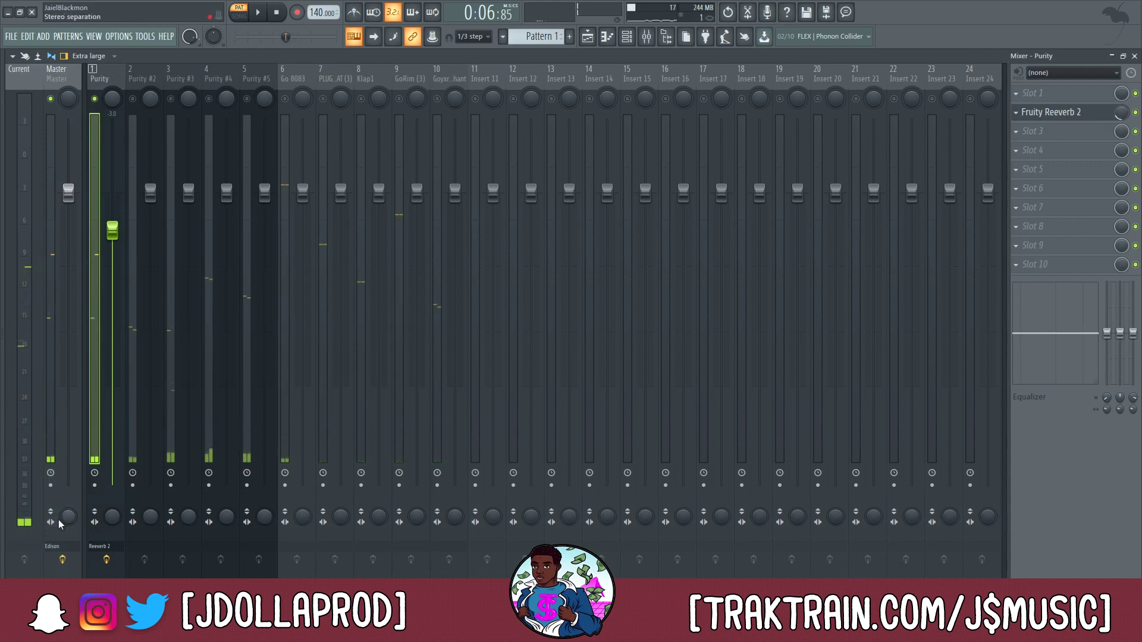
pyautogui.moveTo(68, 517); pyautogui.dragTo(68, 505)
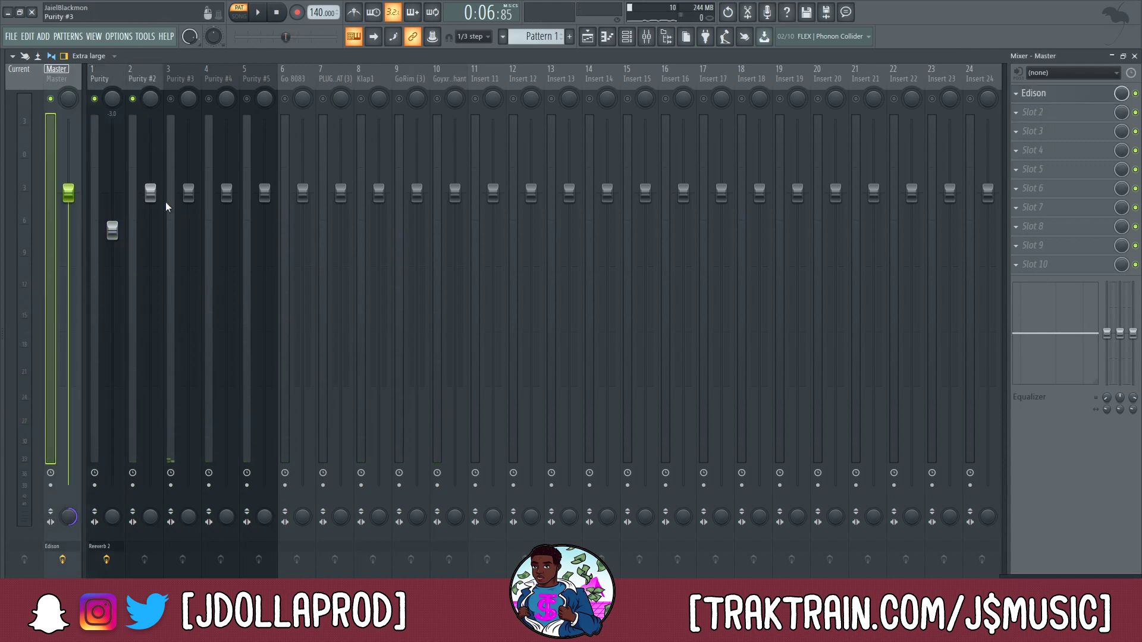
# During playback, lower Purity #2 to about -4.0 dB, and unmute Purity #3 and lower it to about -5.5 dB
pyautogui.press('space')
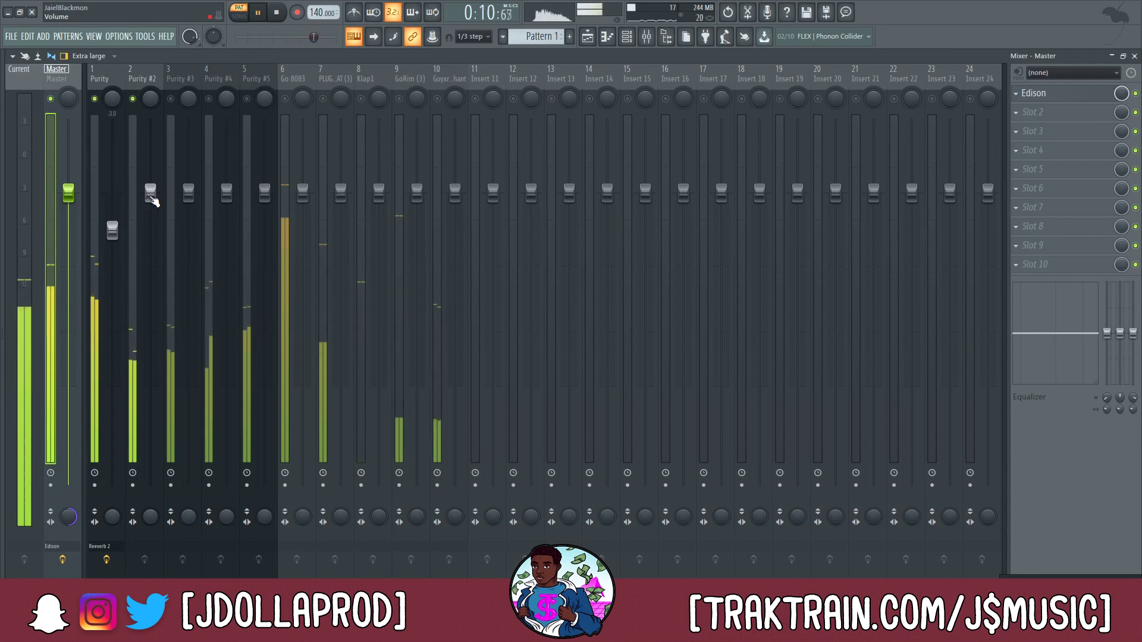
pyautogui.moveTo(153, 201); pyautogui.dragTo(151, 242)
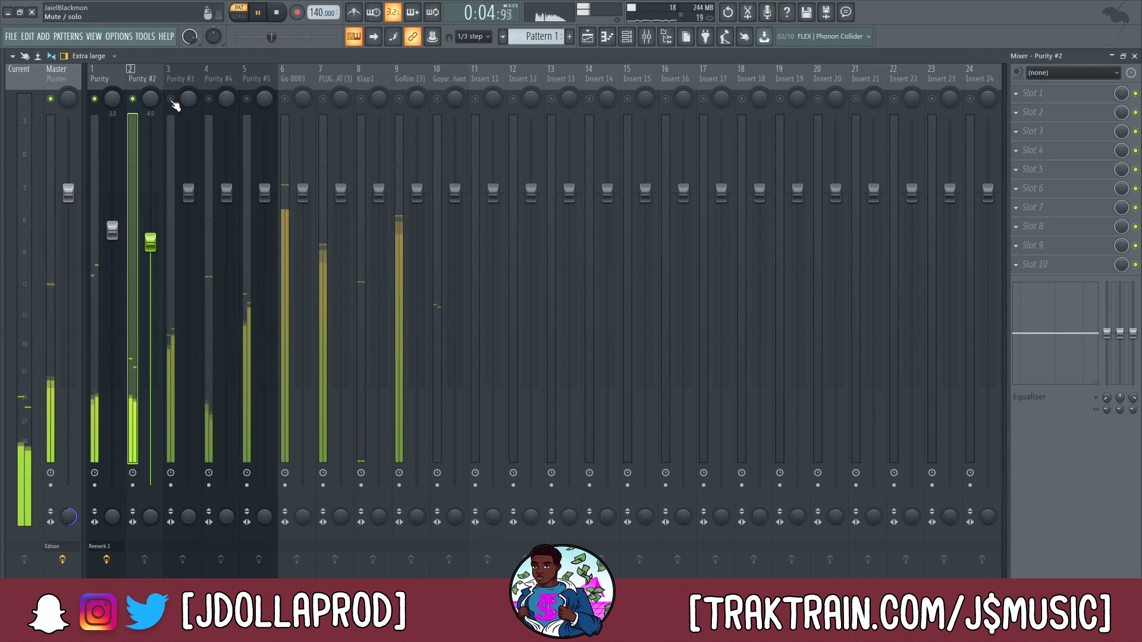
pyautogui.click(172, 99)
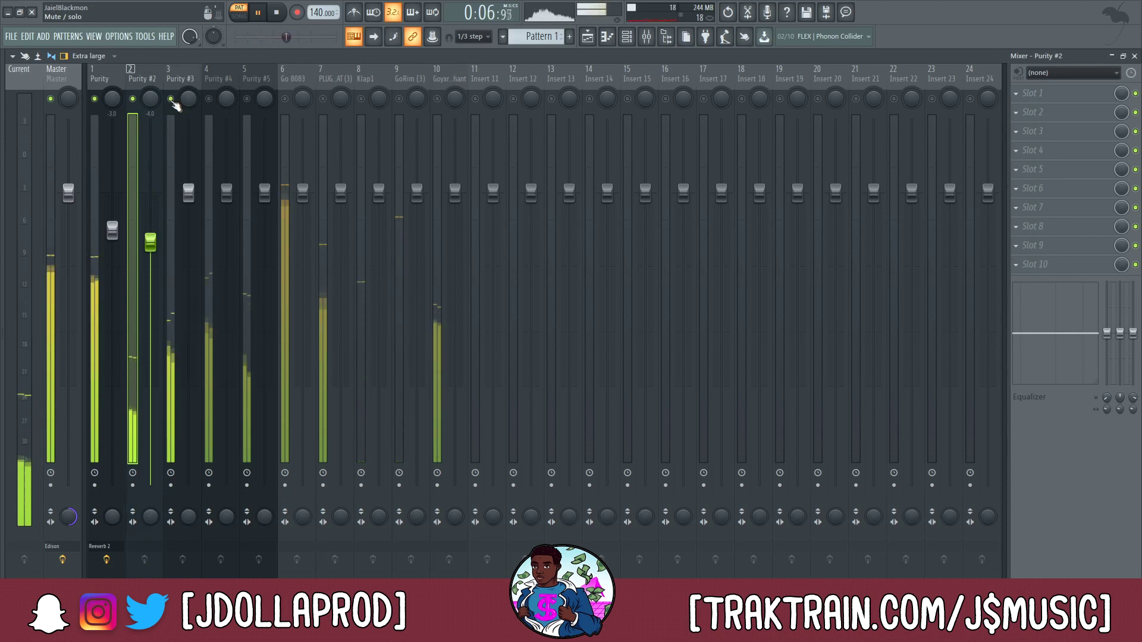
pyautogui.moveTo(188, 192); pyautogui.dragTo(193, 212)
pyautogui.press('space')
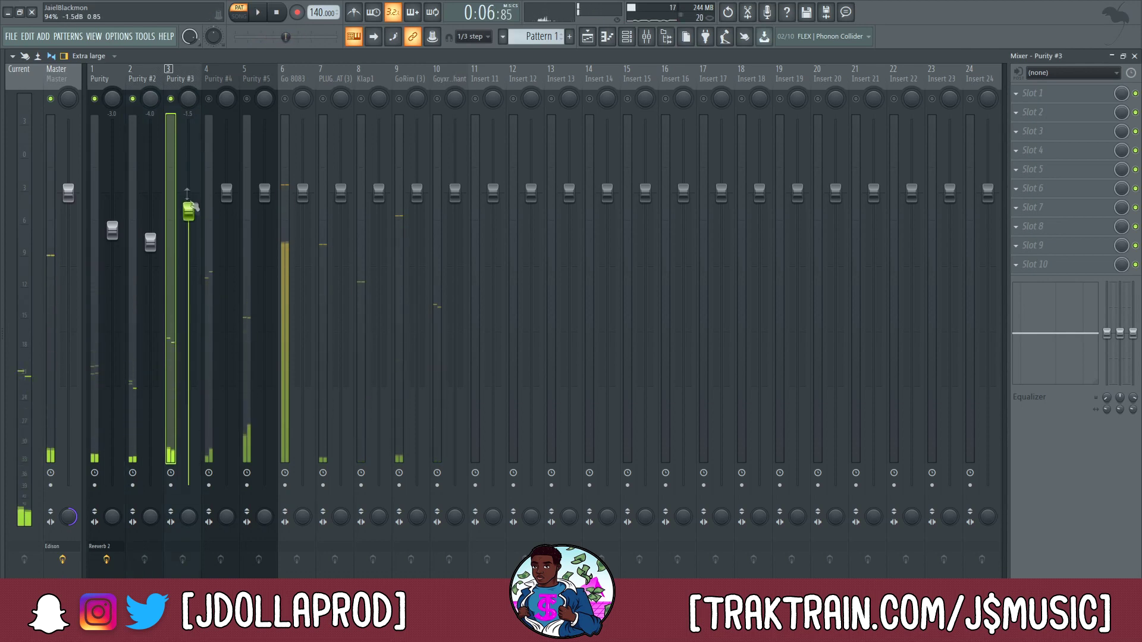
pyautogui.press('space')
pyautogui.moveTo(189, 205); pyautogui.dragTo(189, 260)
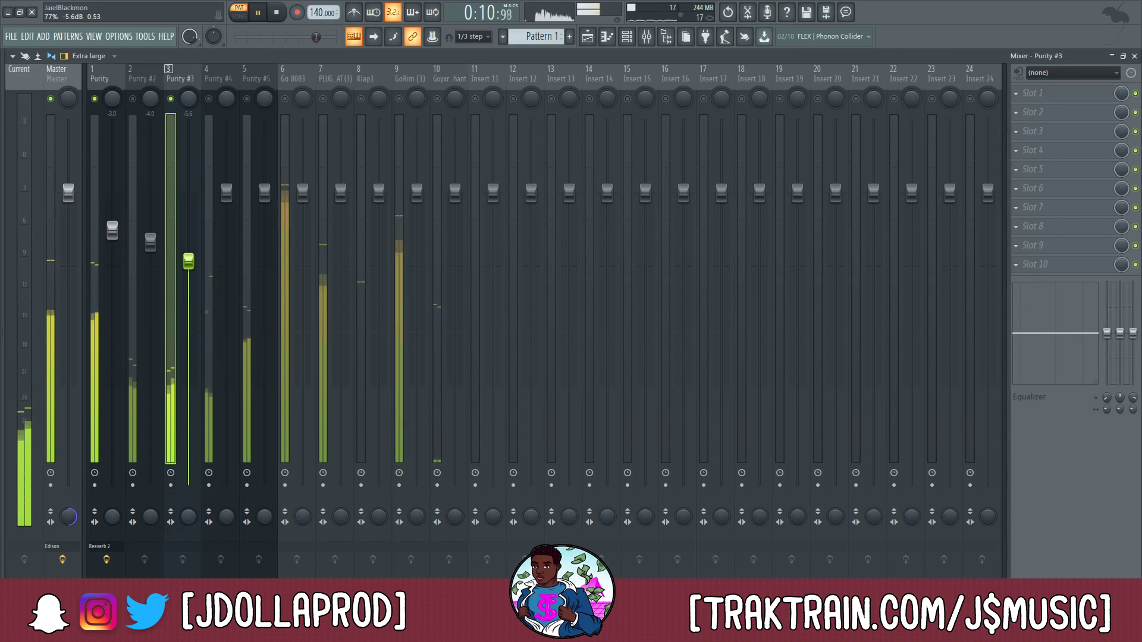
pyautogui.press('space')
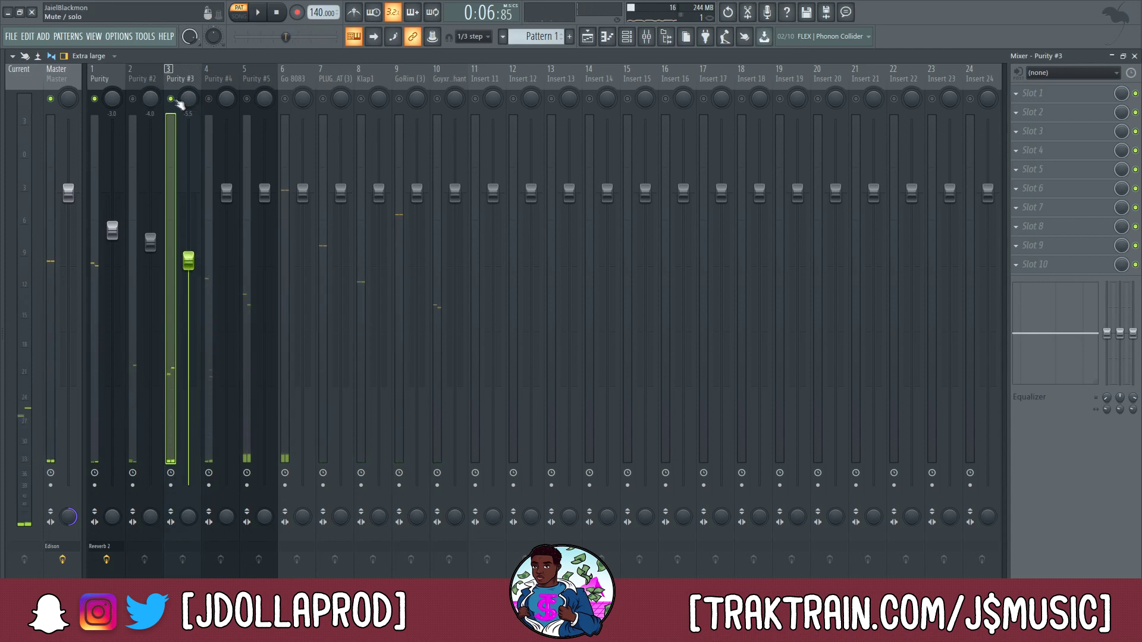
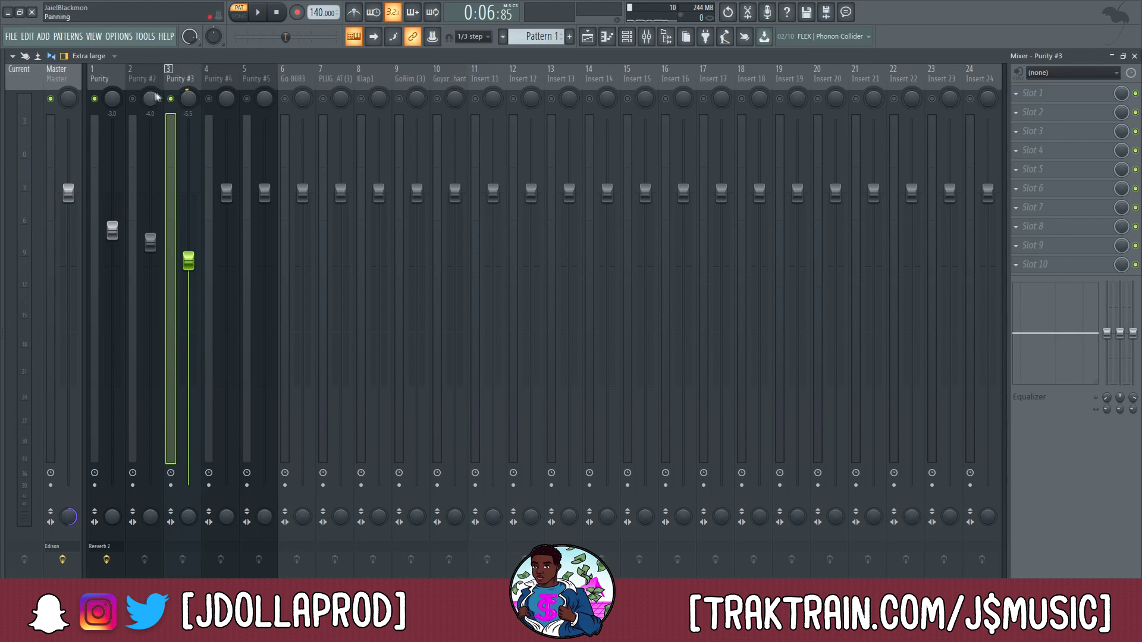
# Unmute Purity #2 to audition it together with Purity #3, and mute both tracks
pyautogui.click(135, 101)
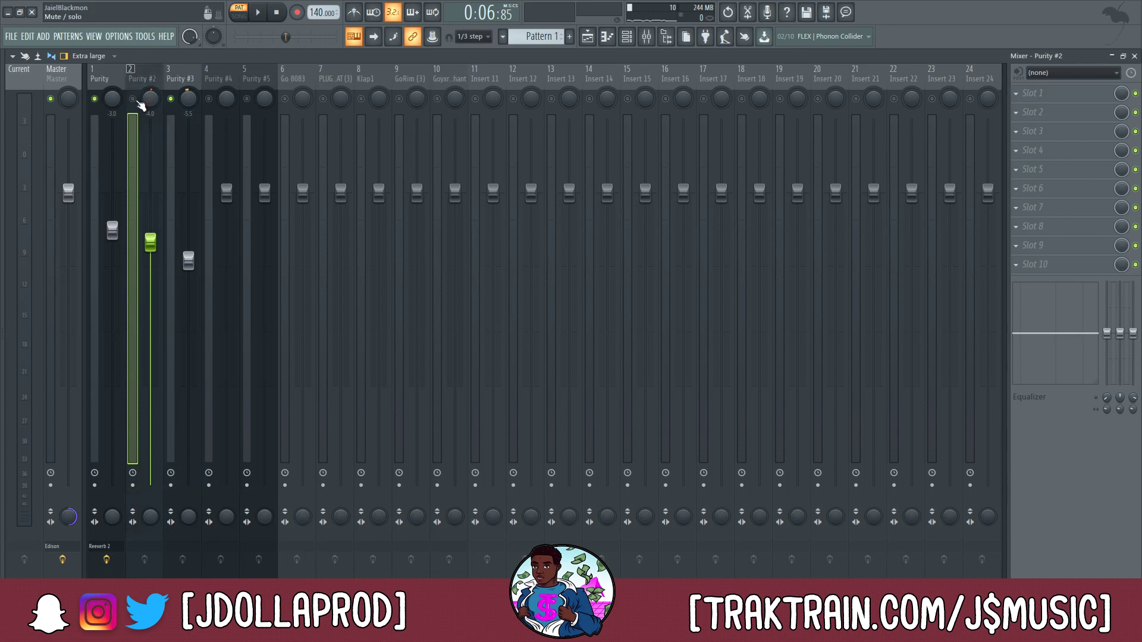
pyautogui.press('space')
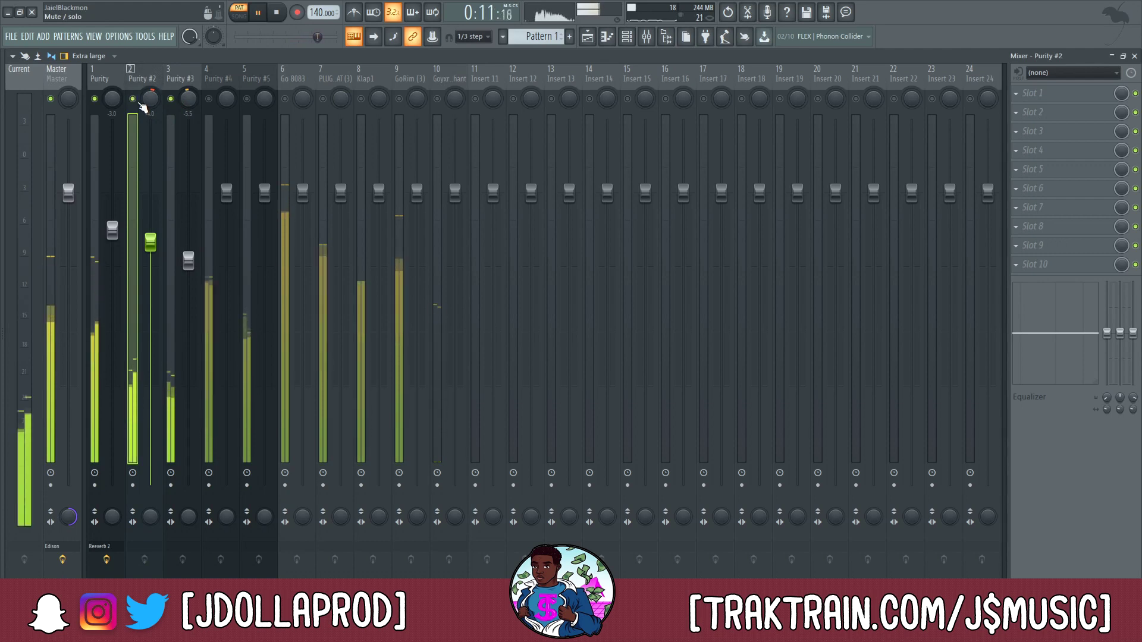
pyautogui.click(140, 105)
pyautogui.click(172, 105)
pyautogui.press('space')
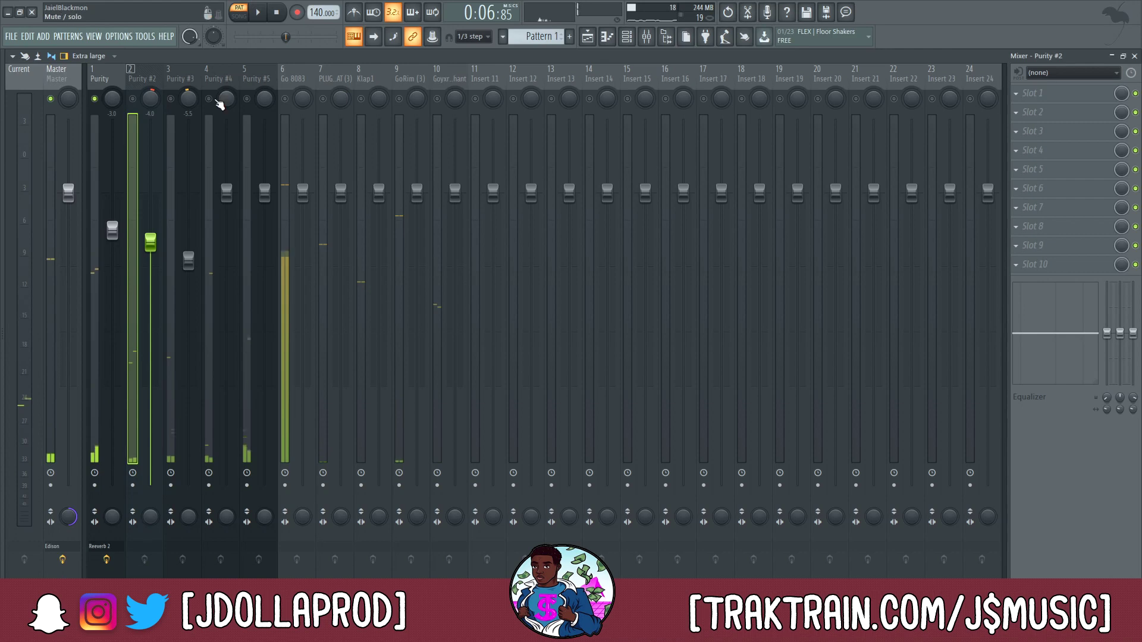
# Lower the Purity #4 track to about -4.5 dB and add Fruity Reeverb 2 to its slot 2
pyautogui.press('space')
pyautogui.moveTo(227, 193); pyautogui.dragTo(232, 254)
pyautogui.press('space')
pyautogui.click(1033, 112)
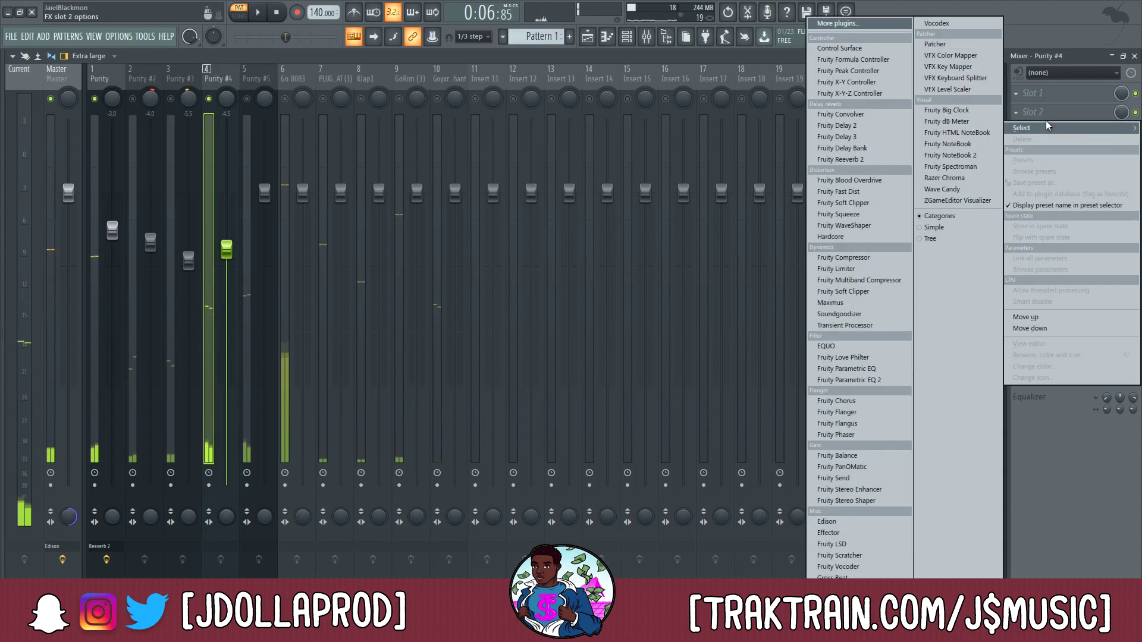
pyautogui.click(857, 163)
pyautogui.click(371, 158)
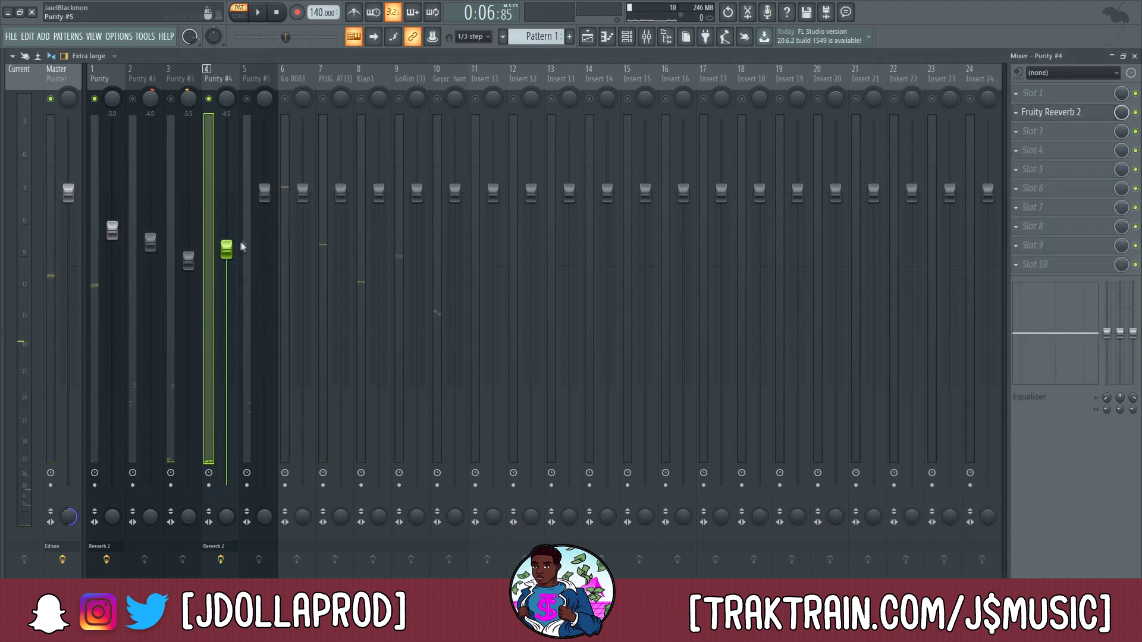
# Bypass the reverb on Purity #4, lower its volume to about -7.0 dB during playback and mute the track
pyautogui.press('space')
pyautogui.moveTo(227, 254); pyautogui.dragTo(226, 277)
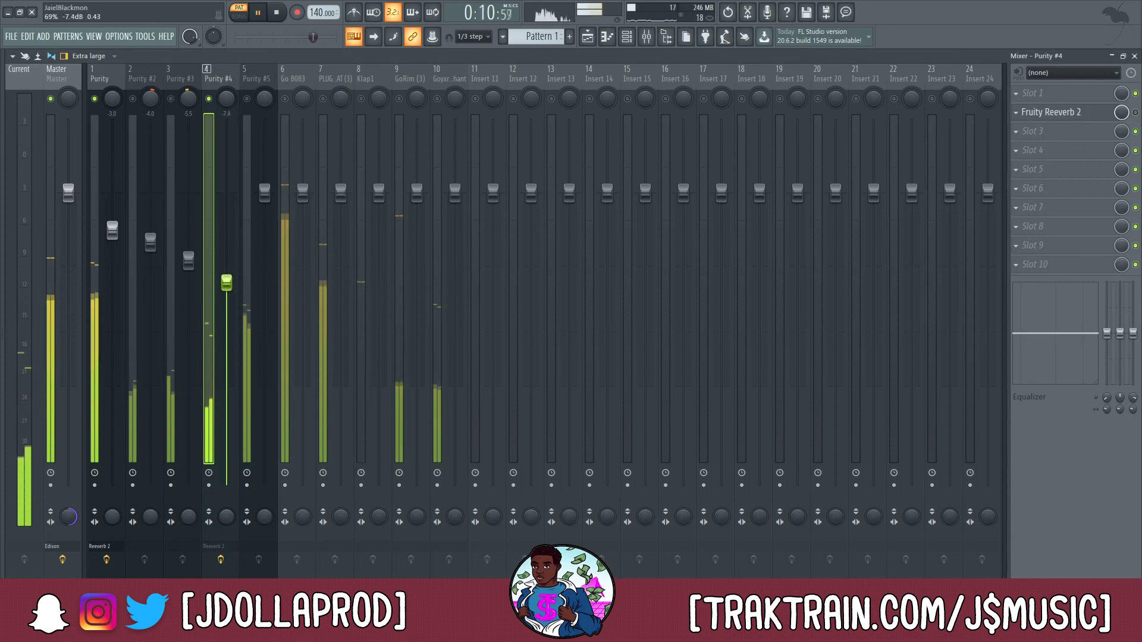
pyautogui.click(210, 99)
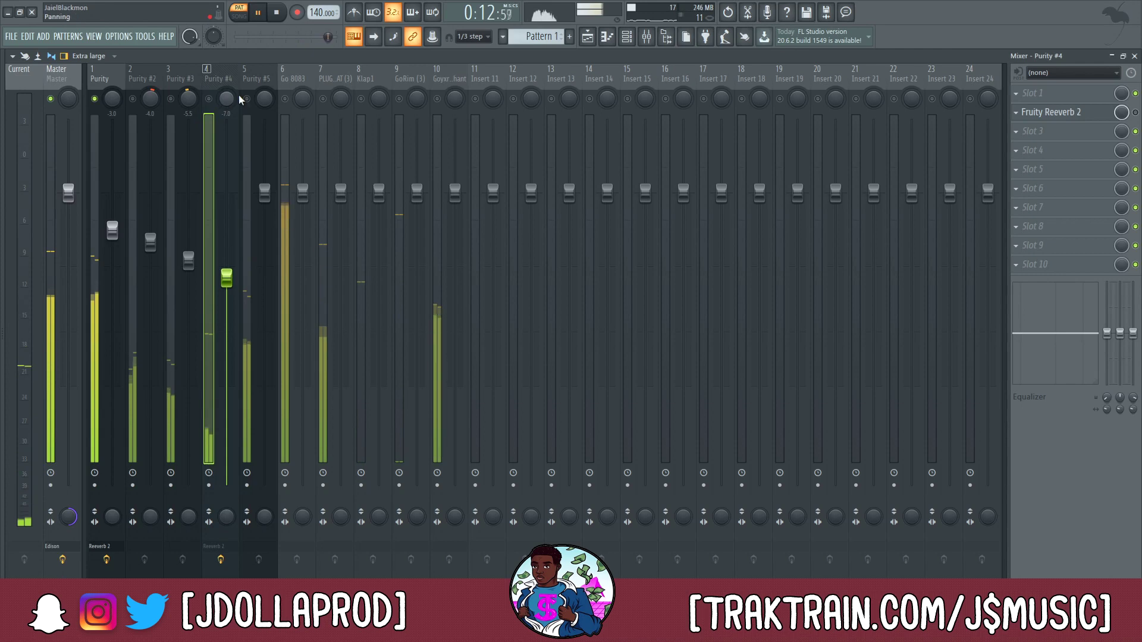
# Unmute Purity #5, adjust its panning slightly and lower its volume to about -4.0 dB
pyautogui.click(247, 99)
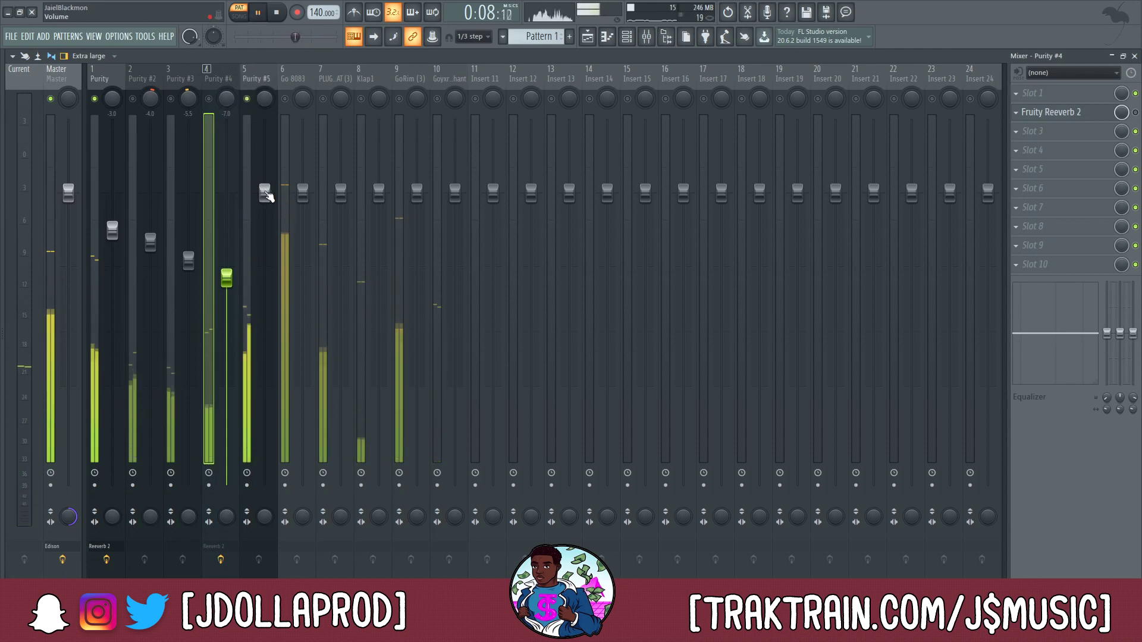
pyautogui.click(266, 152)
pyautogui.moveTo(265, 99); pyautogui.dragTo(265, 97)
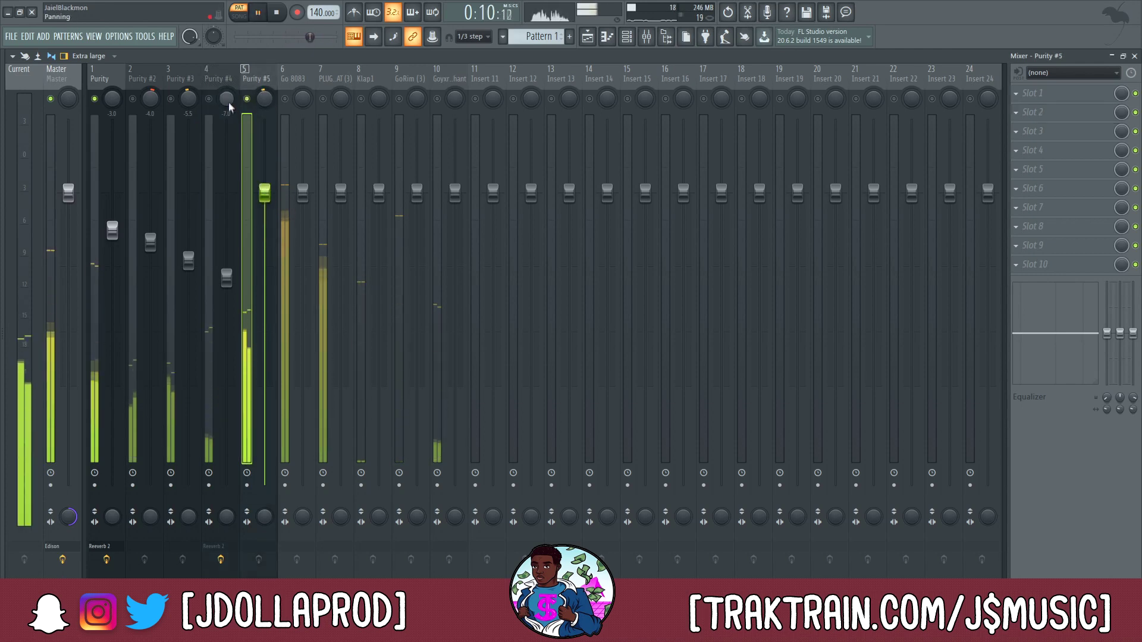
pyautogui.moveTo(264, 193); pyautogui.dragTo(266, 243)
# Add Fruity Reeverb 2 to slot 1 of the Purity #5 track and bypass it
pyautogui.click(1071, 100)
pyautogui.click(859, 160)
pyautogui.click(384, 174)
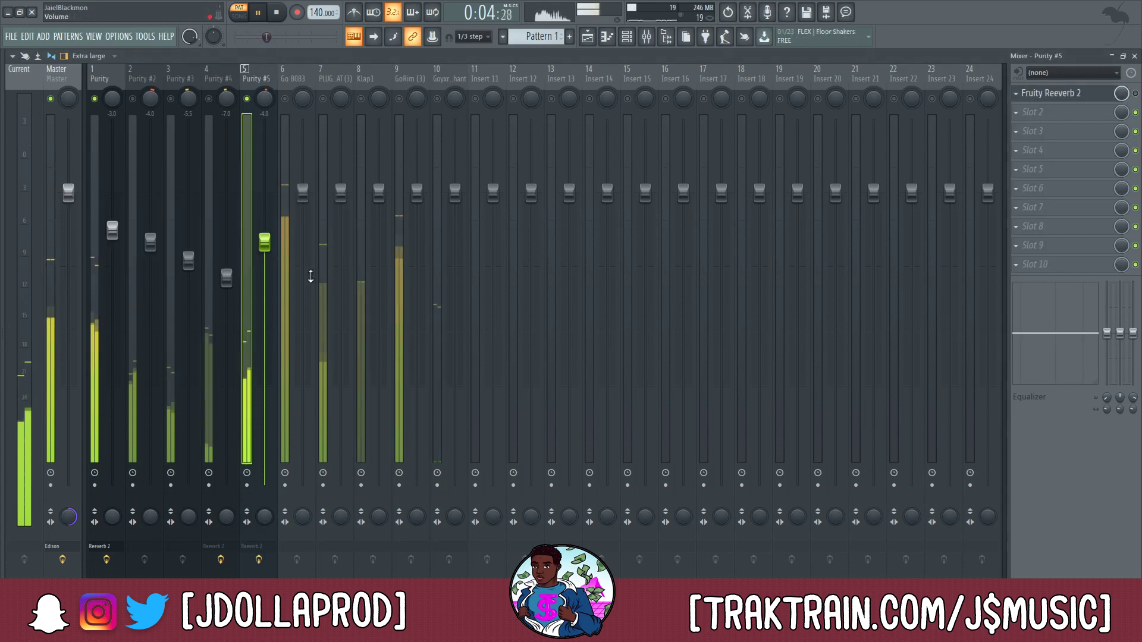
# Fine-tune the Purity #5 volume to about -3.9 dB while auditioning it with the Go 808 track unmuted
pyautogui.moveTo(265, 276); pyautogui.dragTo(264, 267)
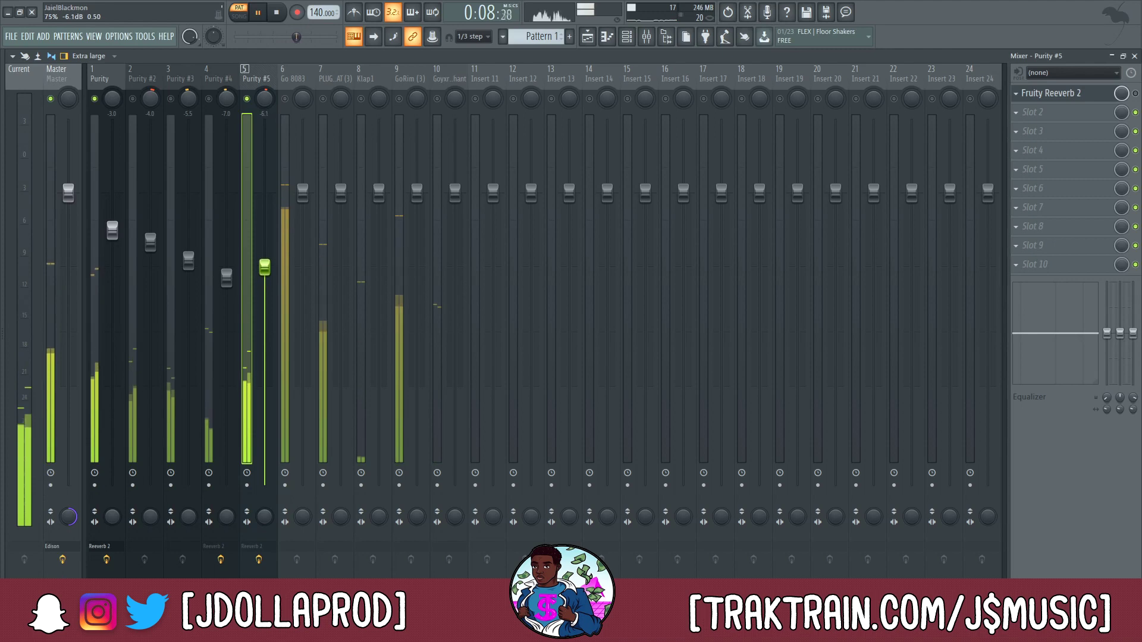
pyautogui.moveTo(269, 273); pyautogui.dragTo(265, 255)
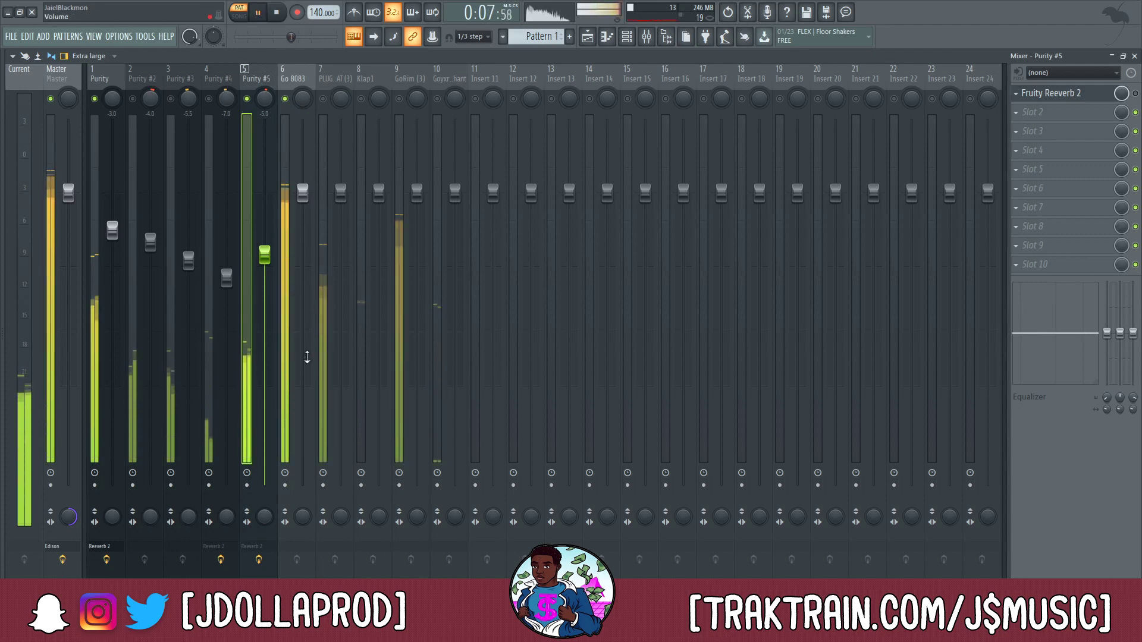
pyautogui.moveTo(268, 293); pyautogui.dragTo(268, 280)
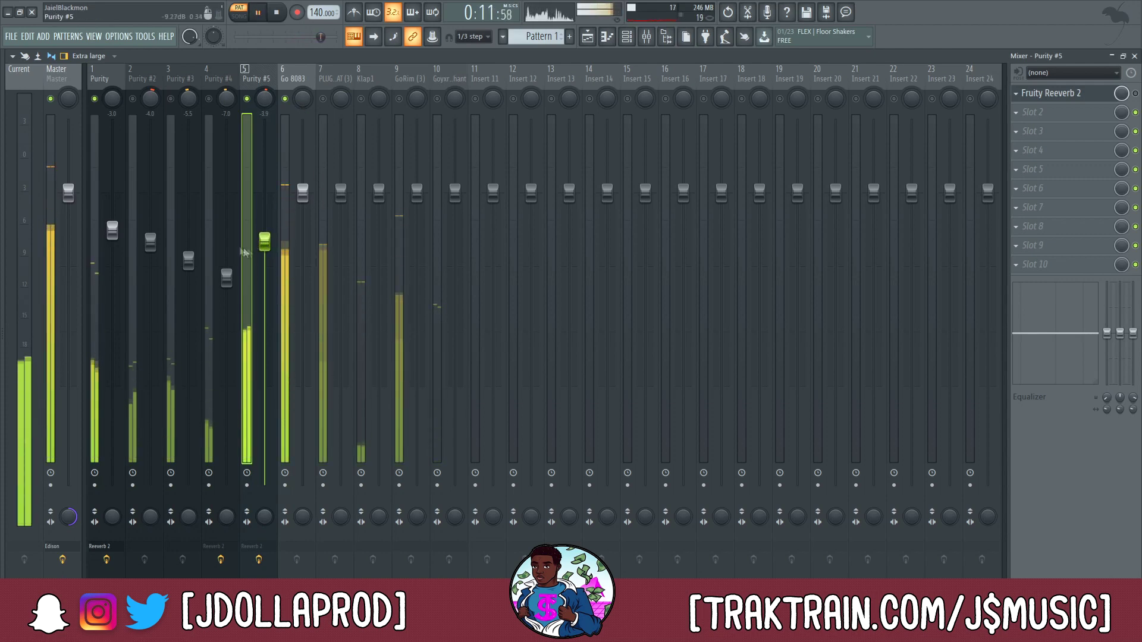
# Raise the Purity #3 volume to about -4.0 dB and the Purity #2 volume to about -3.0 dB during playback
pyautogui.moveTo(188, 260); pyautogui.dragTo(189, 243)
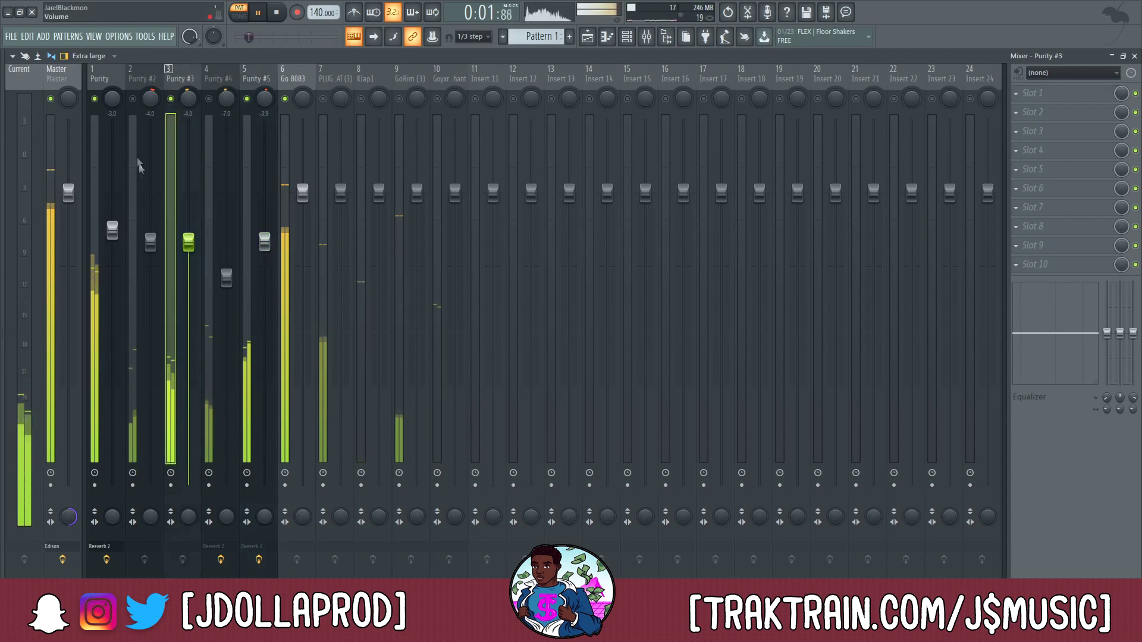
pyautogui.moveTo(150, 242); pyautogui.dragTo(150, 231)
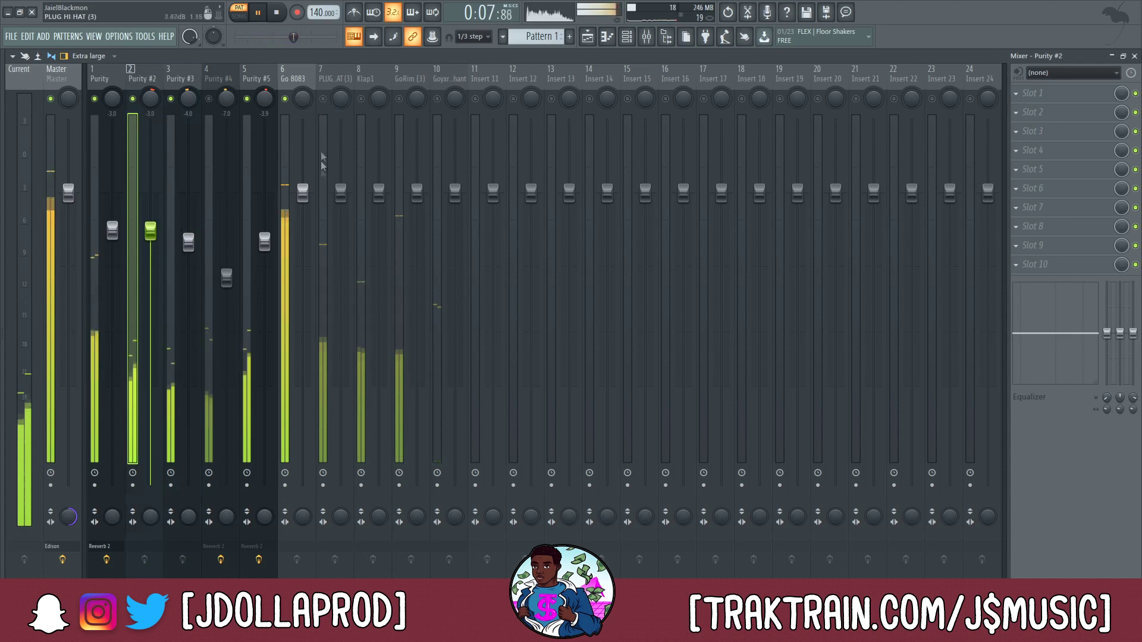
# Unmute the PLUG HI HAT (3) and Klap1 tracks and lower their volumes to about -3.0 dB and -2.0 dB
pyautogui.click(323, 99)
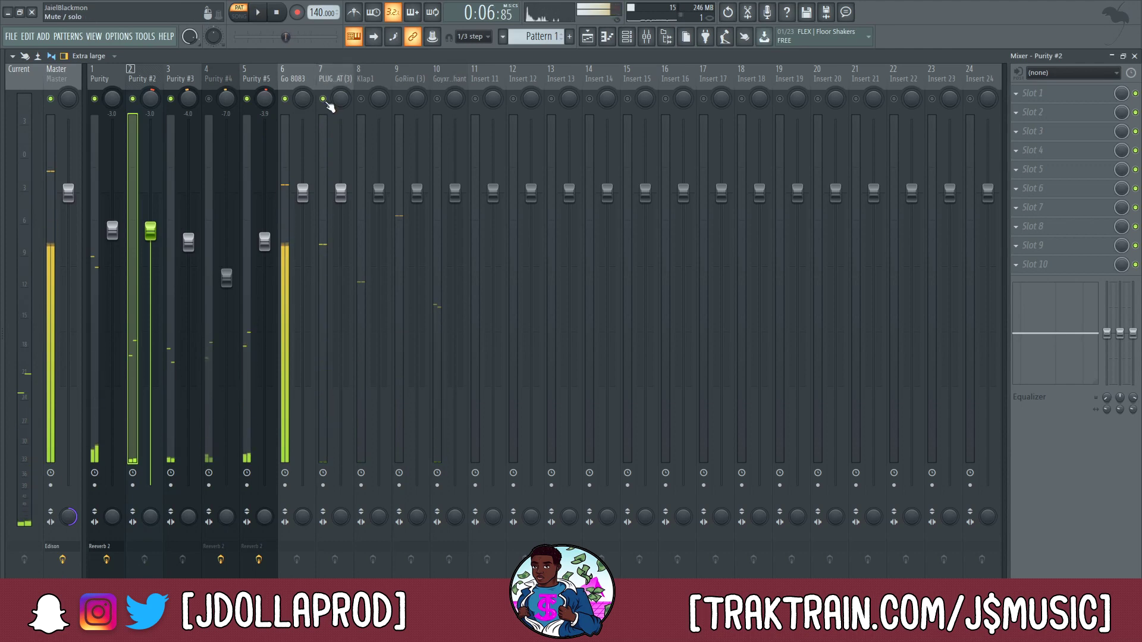
pyautogui.moveTo(341, 197); pyautogui.dragTo(340, 231)
pyautogui.click(376, 106)
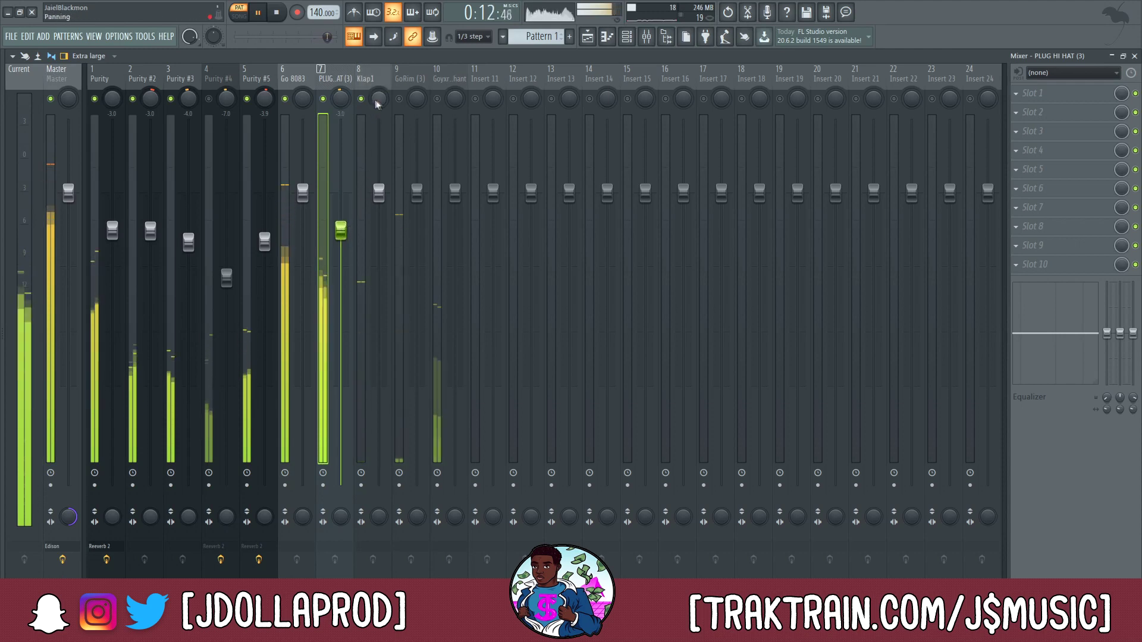
pyautogui.moveTo(379, 199); pyautogui.dragTo(379, 225)
# Add Fruity Parametric EQ 2 to slot 5 of the Klap1 track and cut the highs with band 7
pyautogui.click(1016, 93)
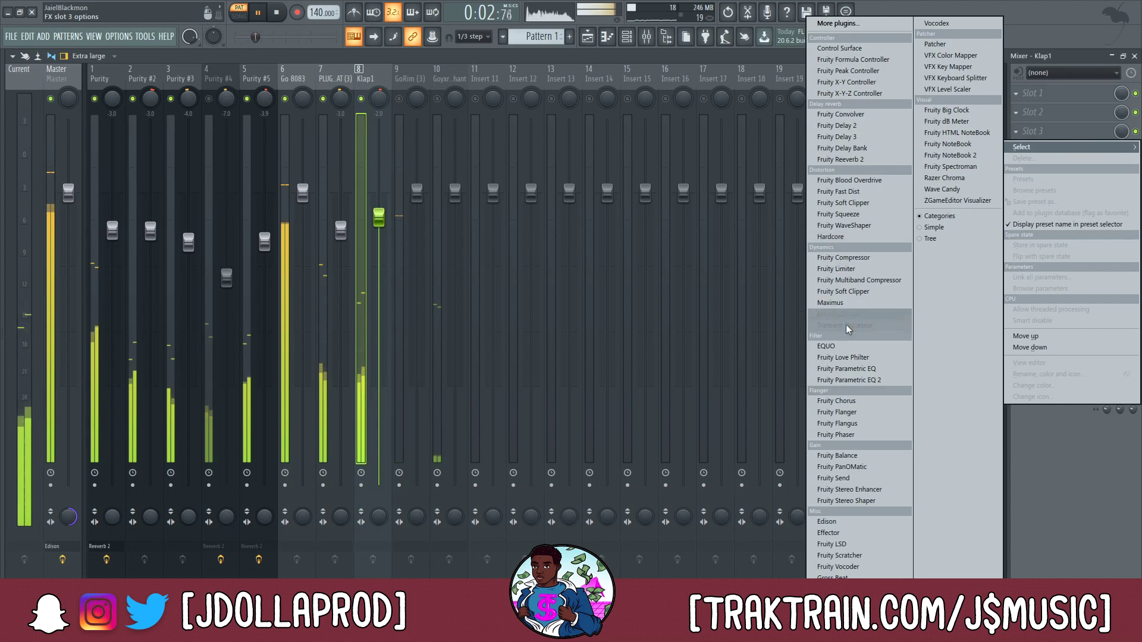
pyautogui.press('Escape')
pyautogui.click(259, 19)
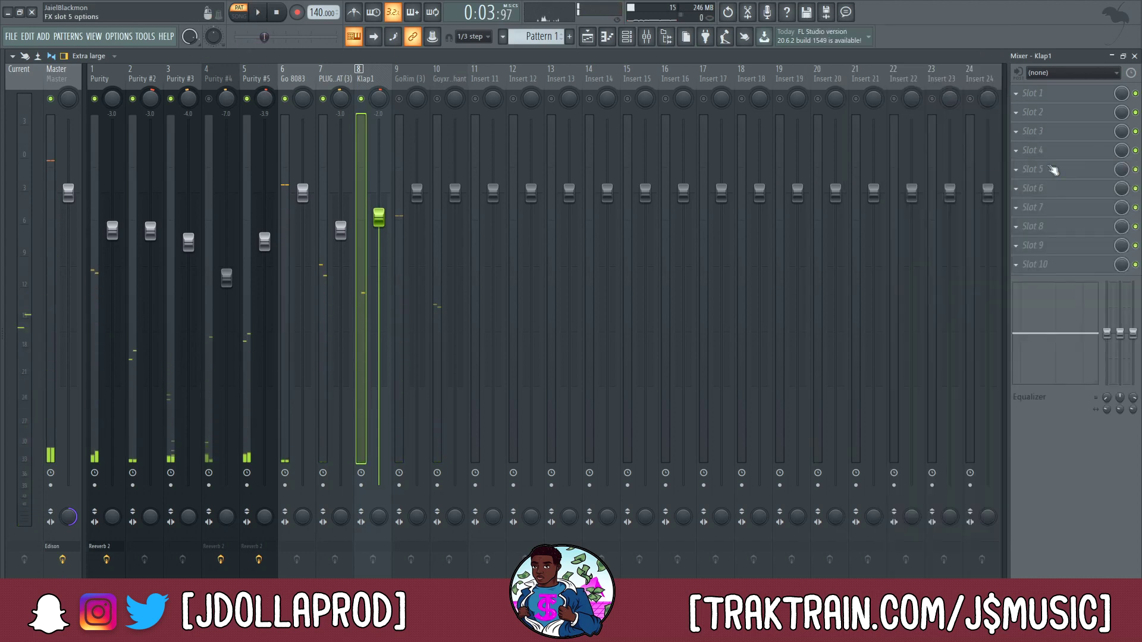
pyautogui.click(1050, 169)
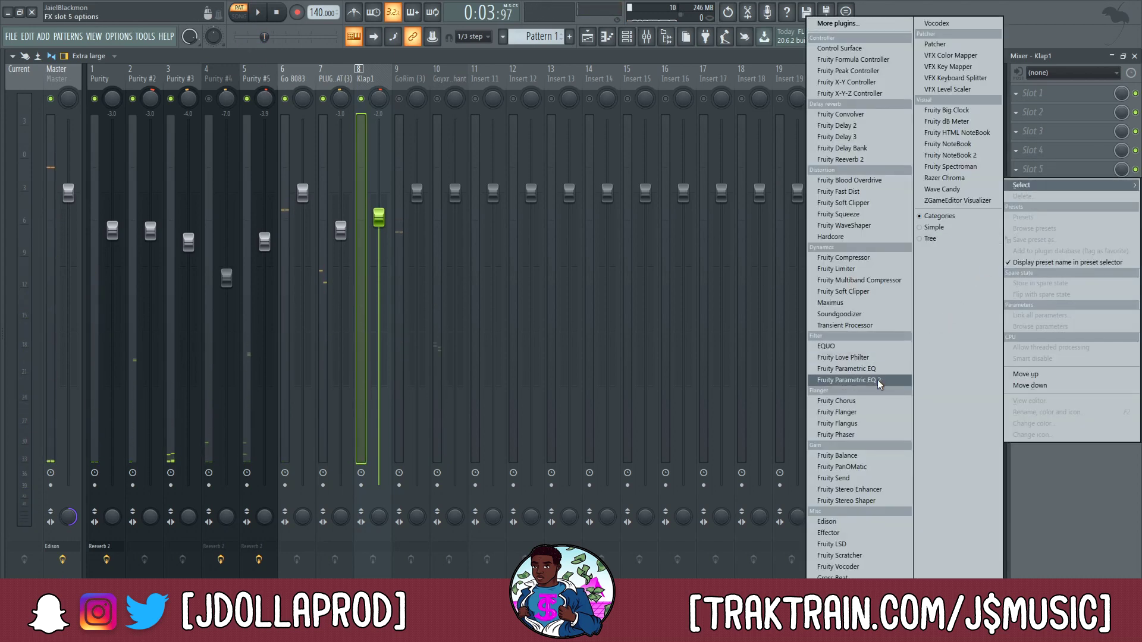
pyautogui.click(845, 380)
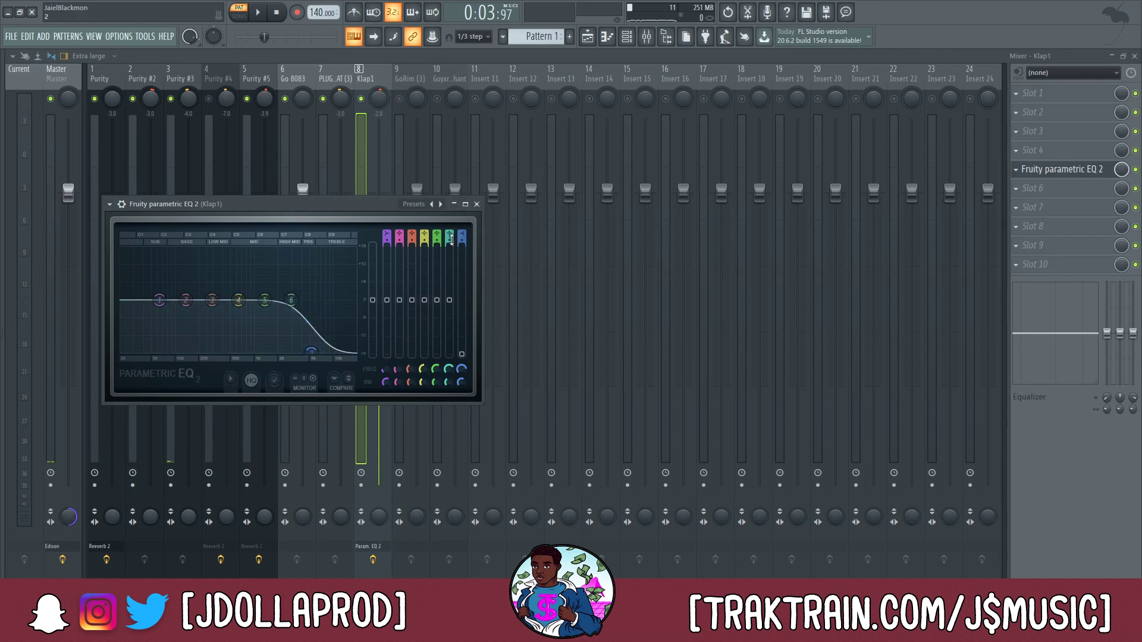
pyautogui.click(476, 204)
# Solo the Klap1 track during playback and raise its volume back to the default level
pyautogui.press('space')
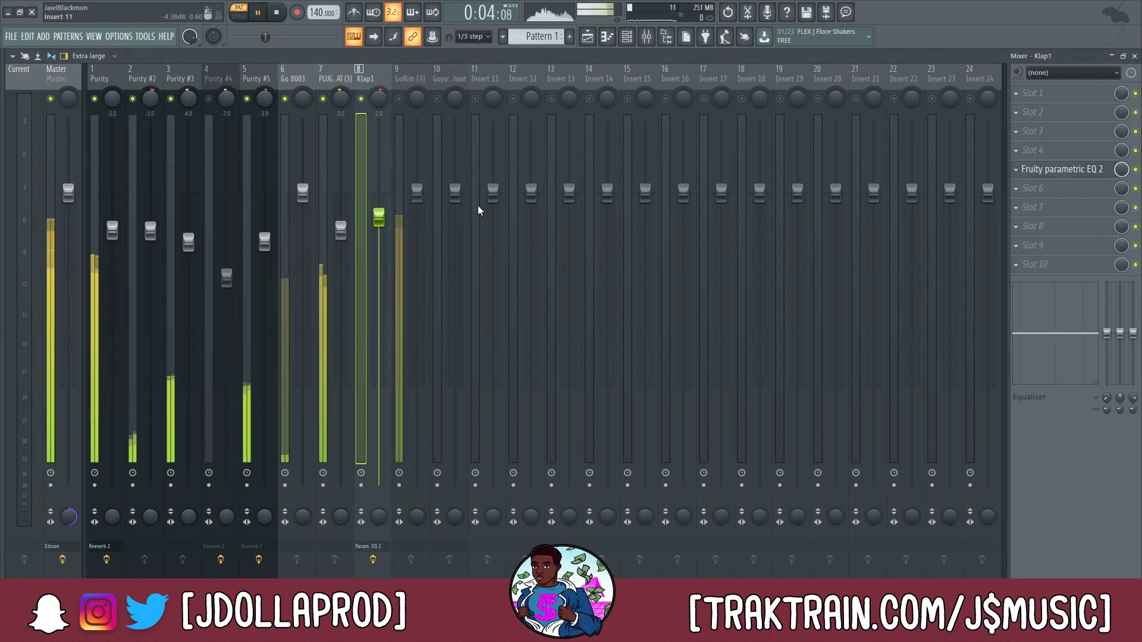
pyautogui.rightClick(361, 99)
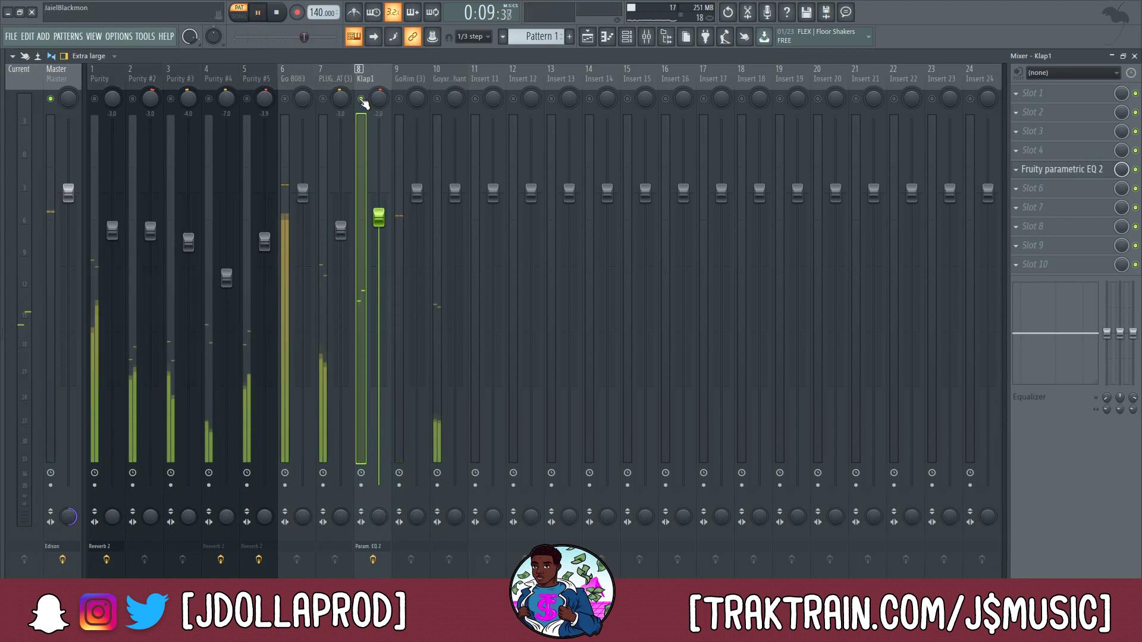
pyautogui.moveTo(379, 216); pyautogui.dragTo(379, 197)
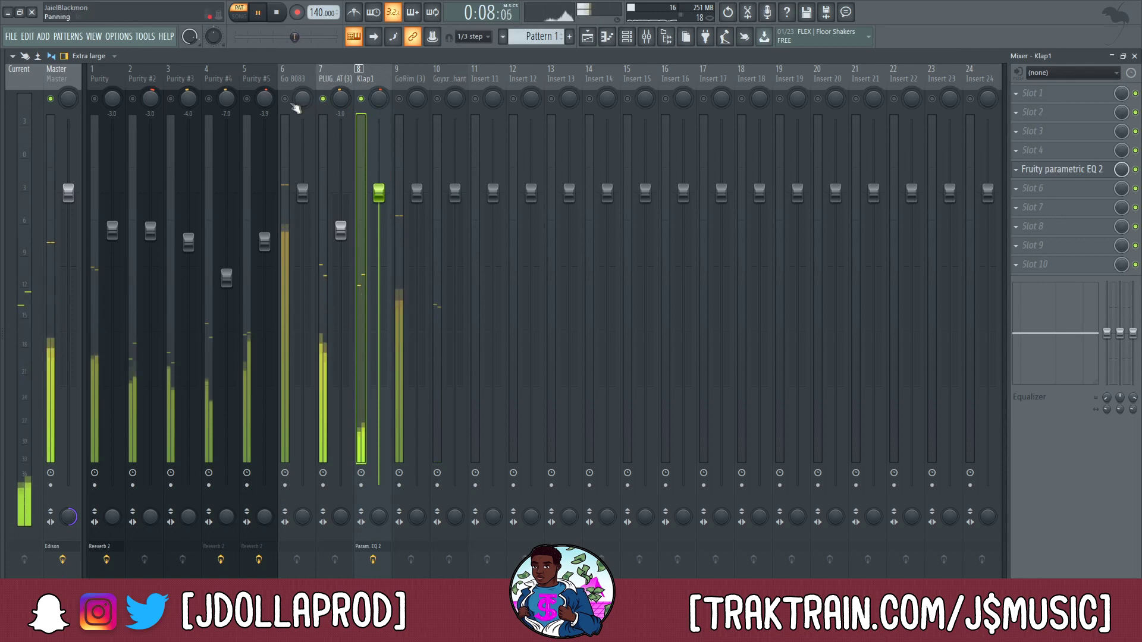
# Unmute Go 8083, Purity and GoRim (3), and lower GoRim (3) to about -3.0 dB and the chant track to about -4.0 dB
pyautogui.click(285, 99)
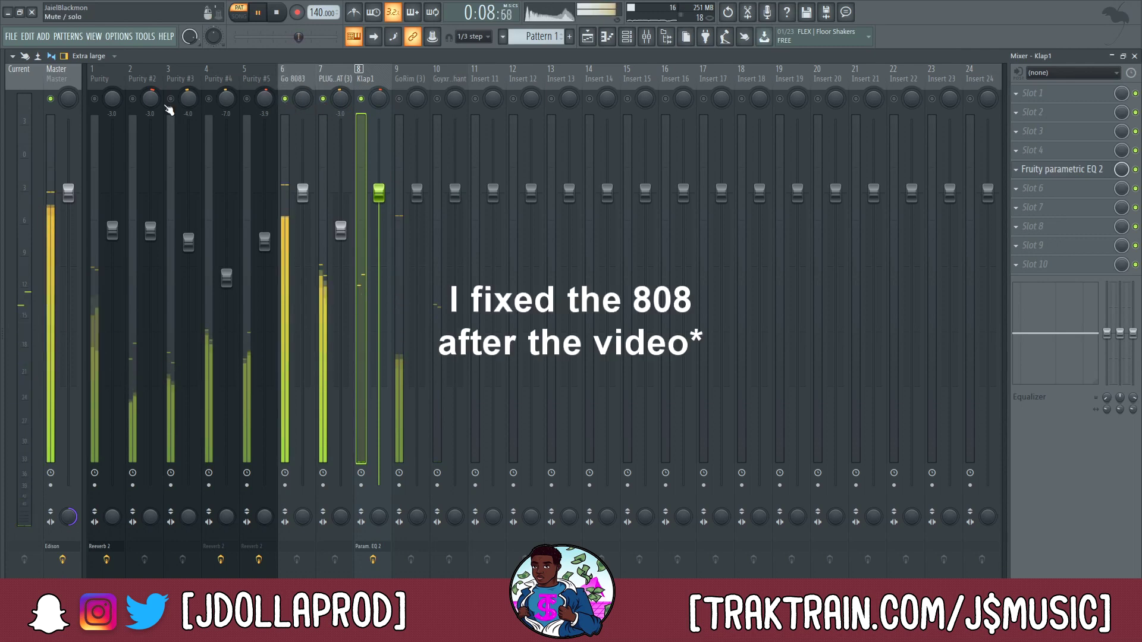
pyautogui.click(95, 98)
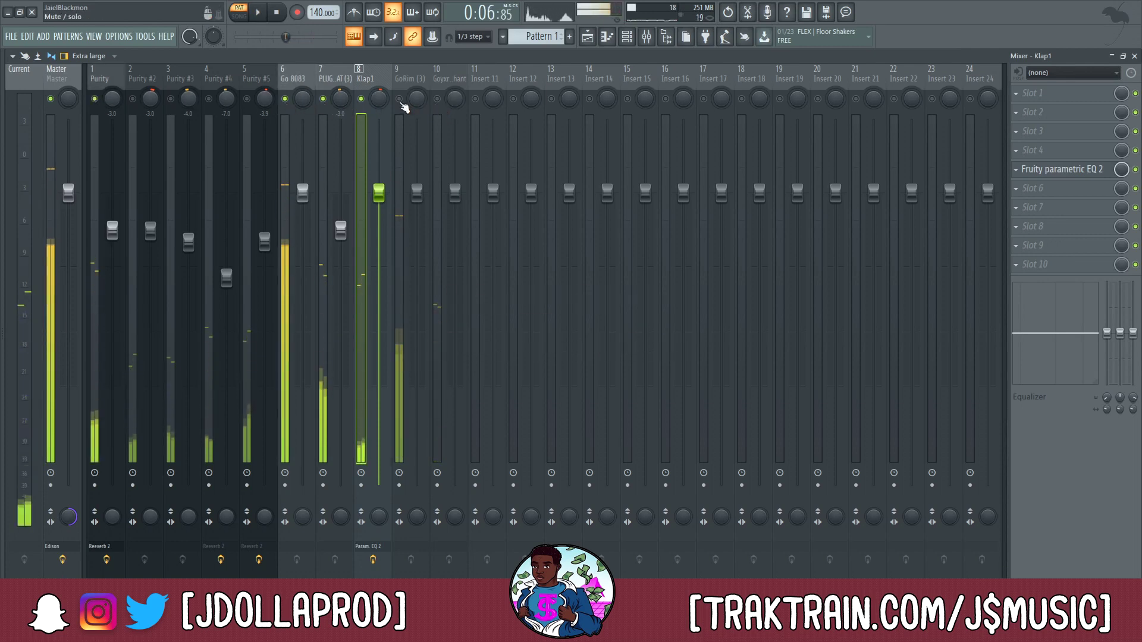
pyautogui.click(399, 100)
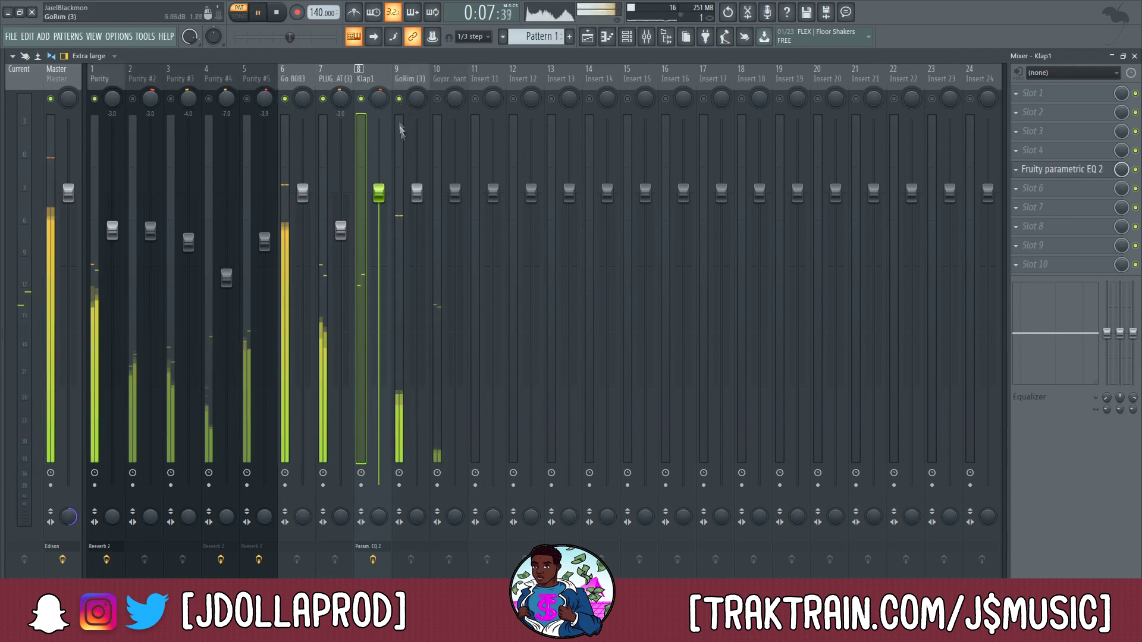
pyautogui.moveTo(417, 192); pyautogui.dragTo(417, 231)
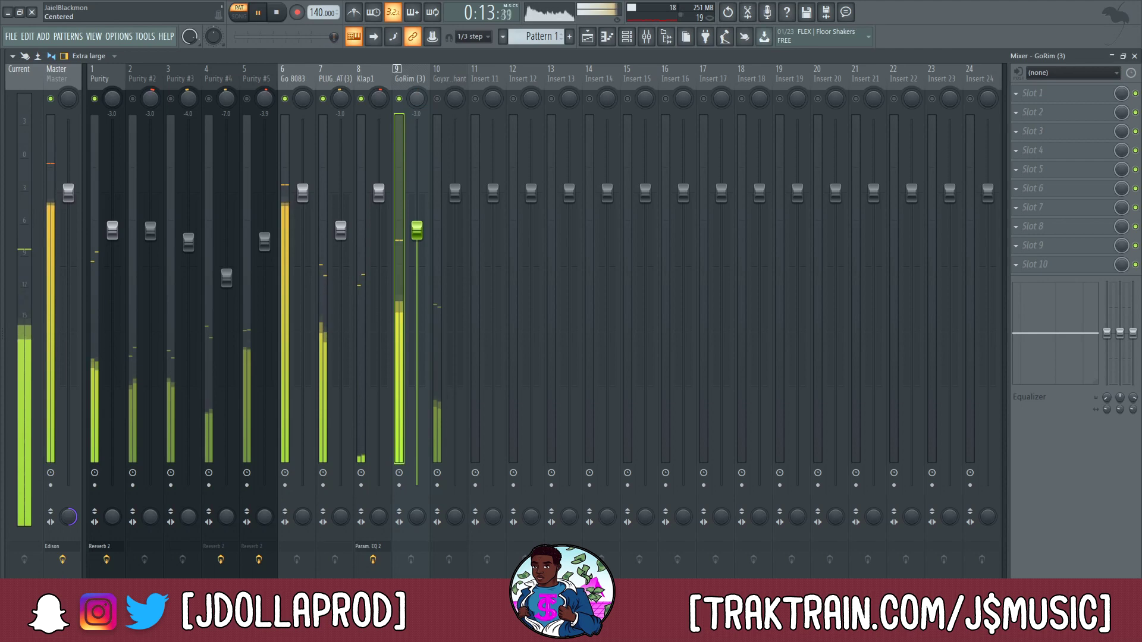
pyautogui.moveTo(455, 192); pyautogui.dragTo(455, 242)
pyautogui.press('space')
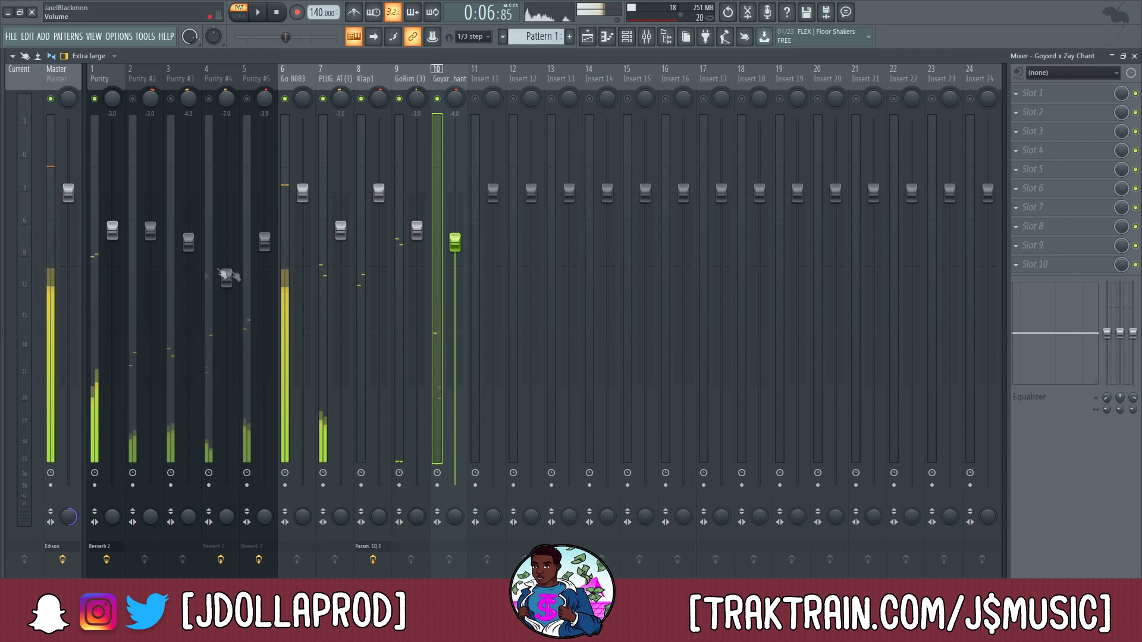
# Reset the Master track's stereo separation and unmute Purity #2 and Purity #3 during playback
pyautogui.rightClick(78, 515)
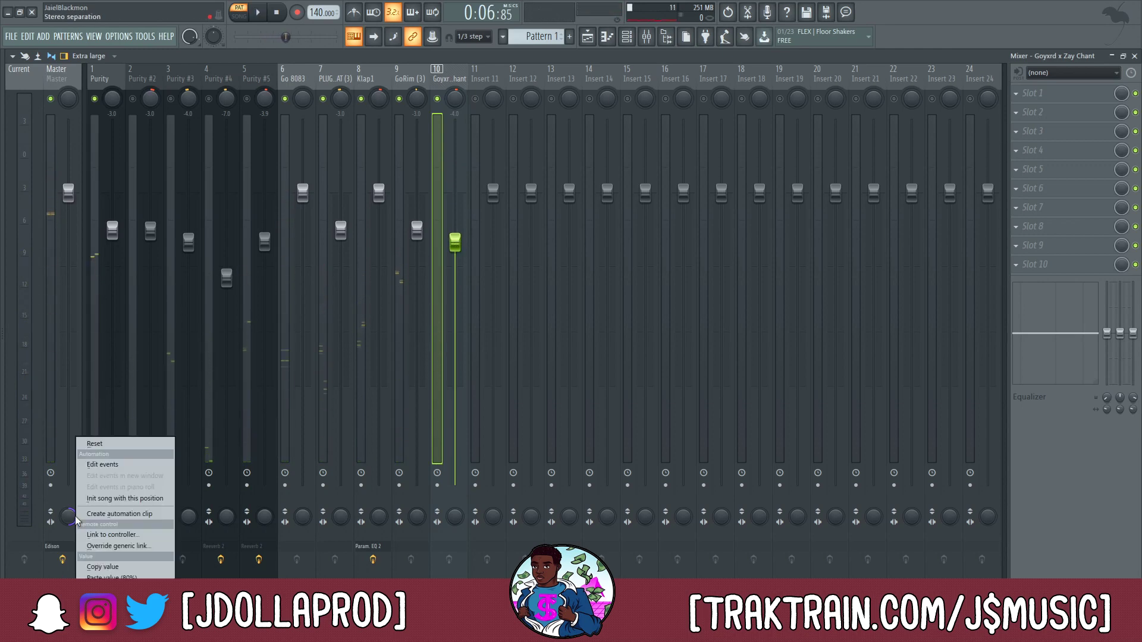
pyautogui.click(92, 449)
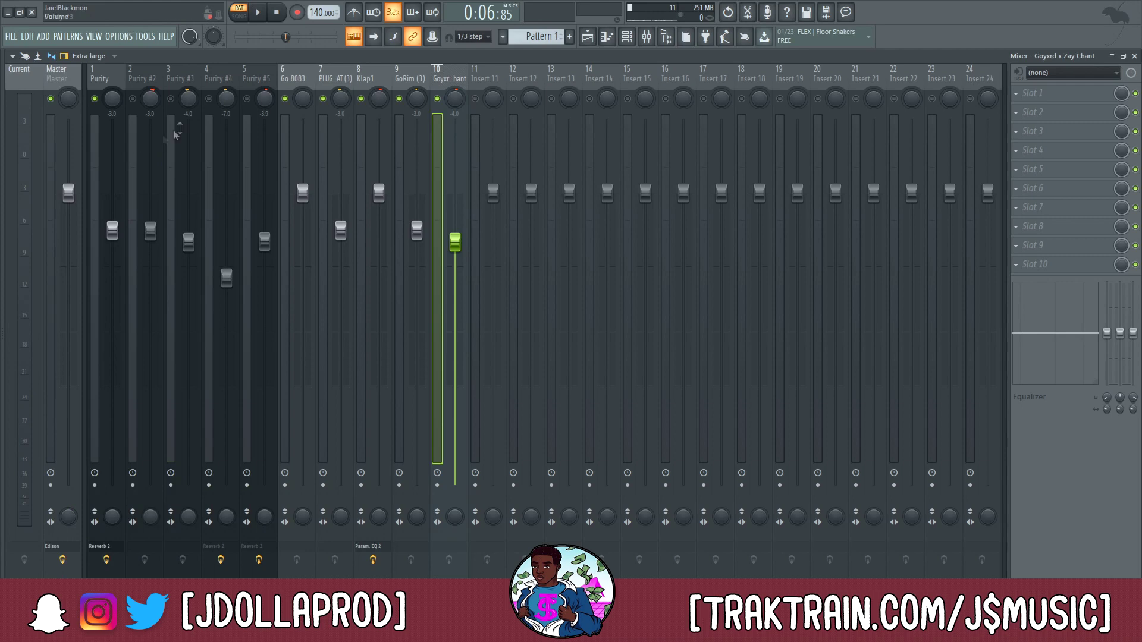
pyautogui.press('space')
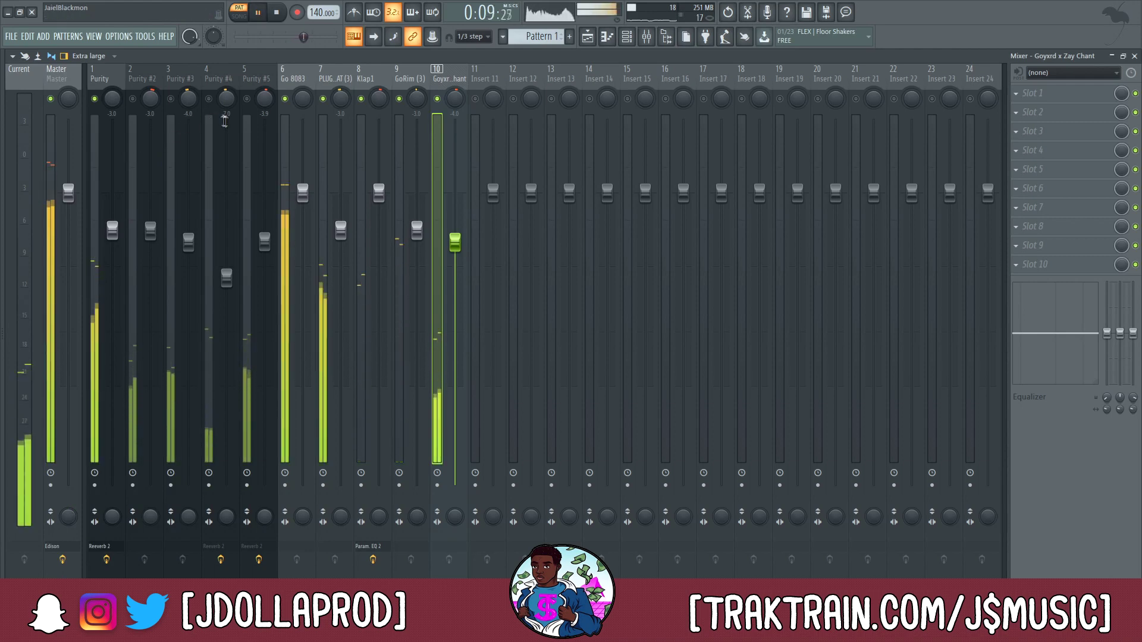
pyautogui.click(134, 98)
pyautogui.click(171, 99)
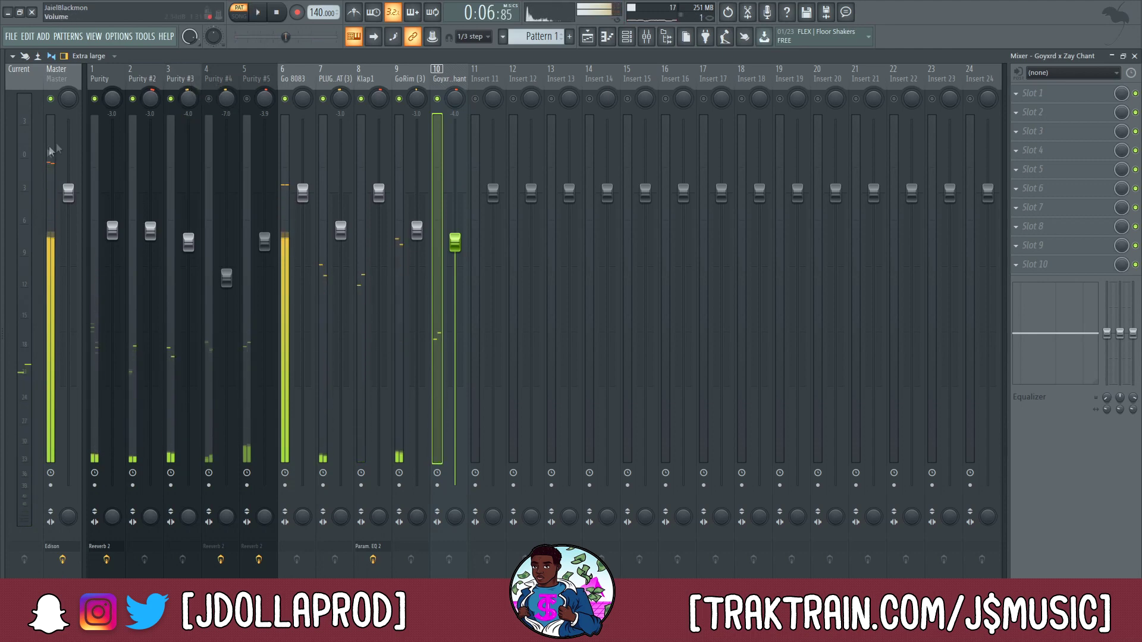
# Add Fruity Soft Clipper to slot 3 and Fruity Parametric EQ to slot 4 of the Master track
pyautogui.click(51, 159)
pyautogui.click(1033, 131)
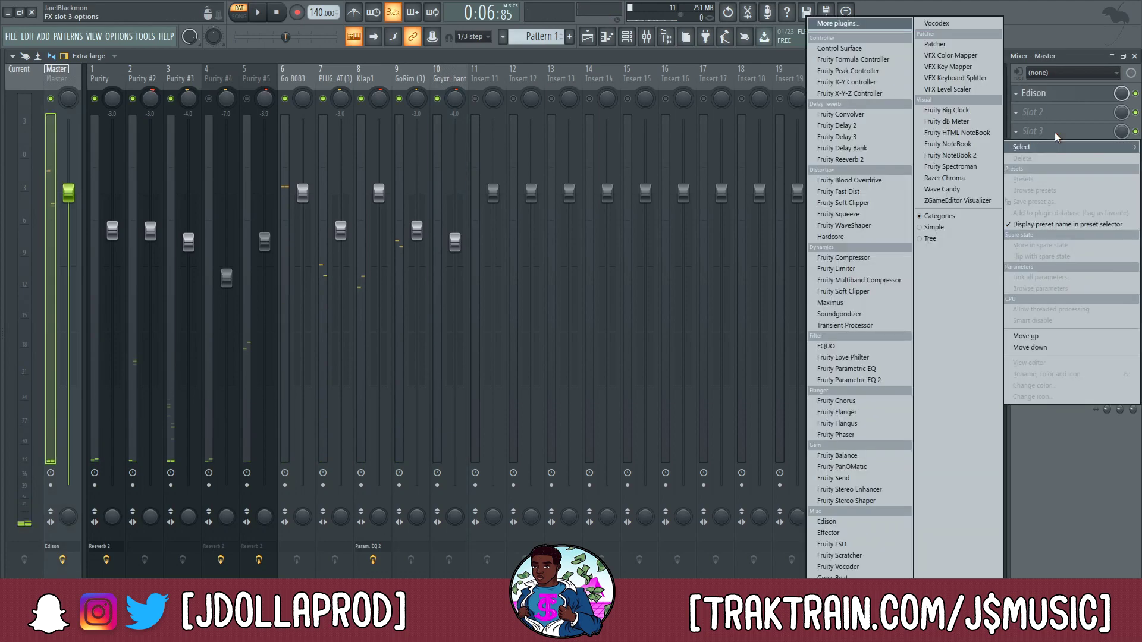
pyautogui.click(859, 204)
pyautogui.click(1033, 150)
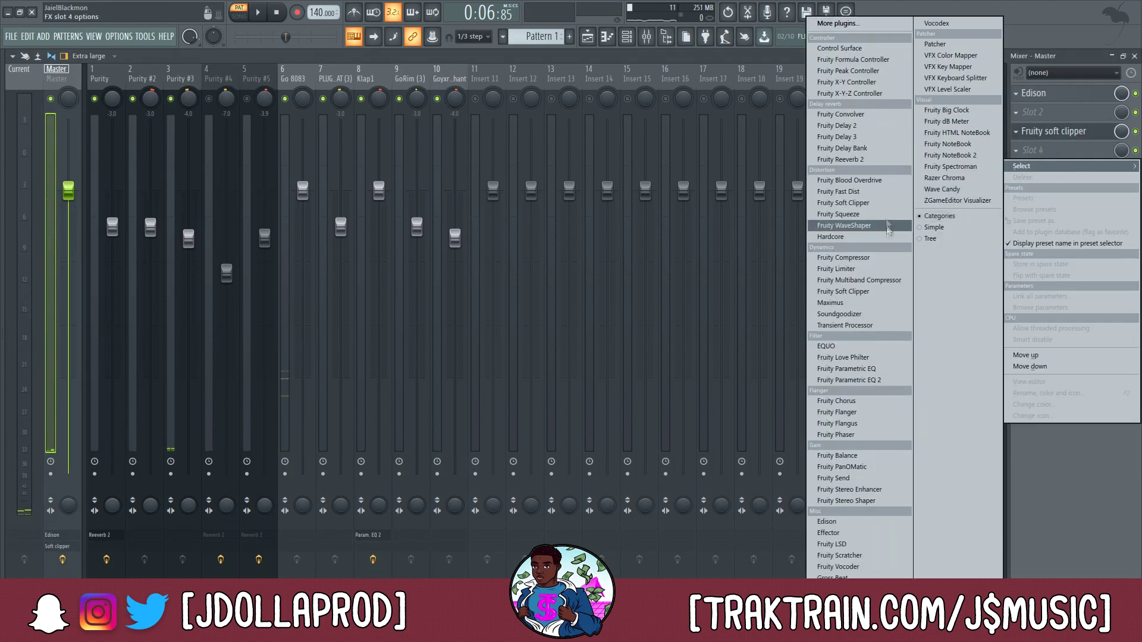
pyautogui.click(877, 369)
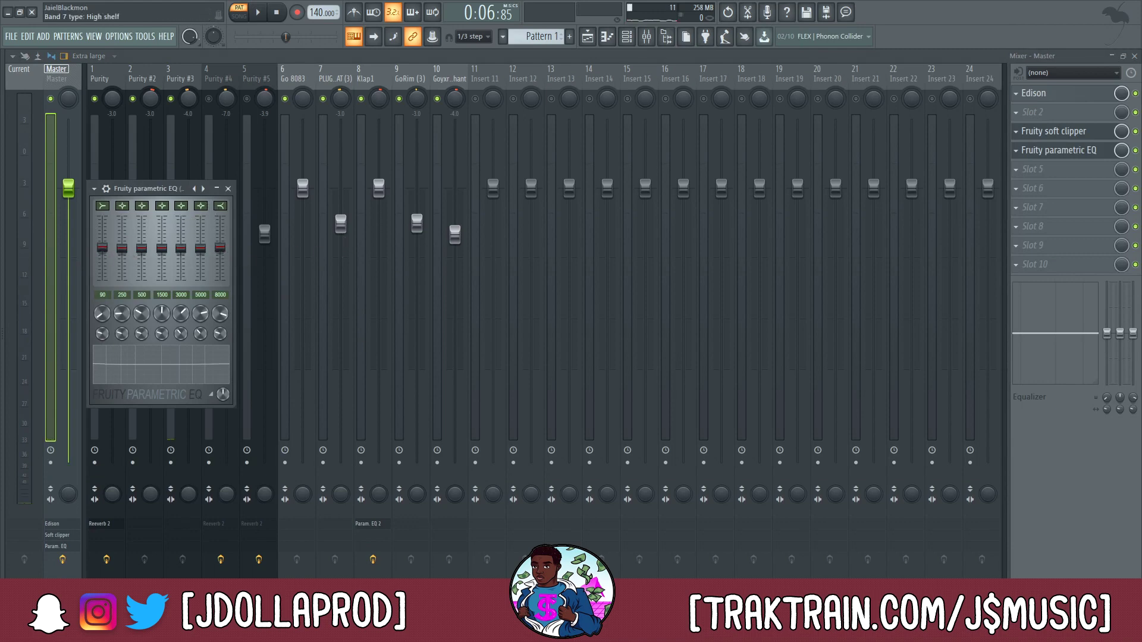
# Open the playlist and split Pattern 1 by channel
pyautogui.click(587, 37)
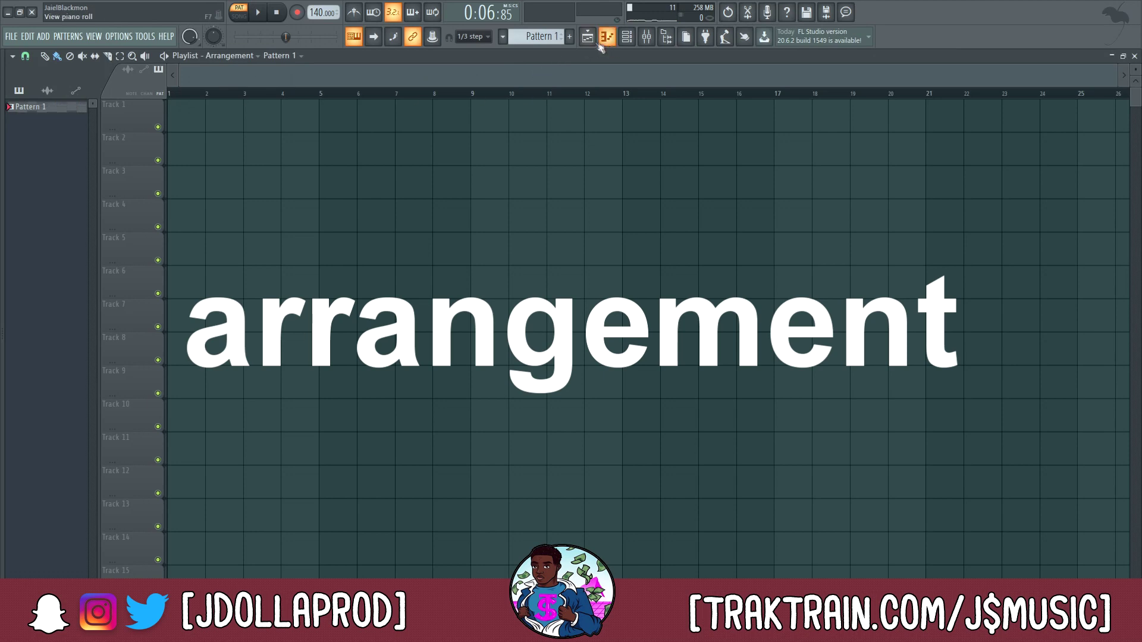
pyautogui.rightClick(52, 110)
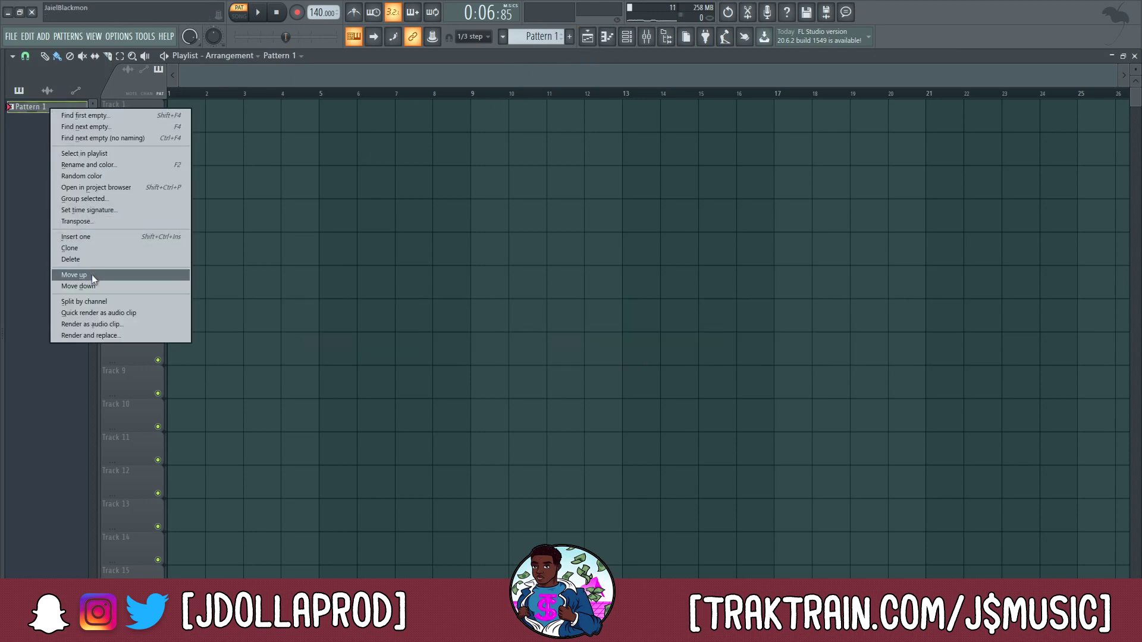
pyautogui.click(88, 297)
# Fill Track 1 with Purity clips from bar 1 through bar 32 and place Purity #2 on Track 2 at bar 9
pyautogui.moveTo(66, 110); pyautogui.dragTo(110, 107)
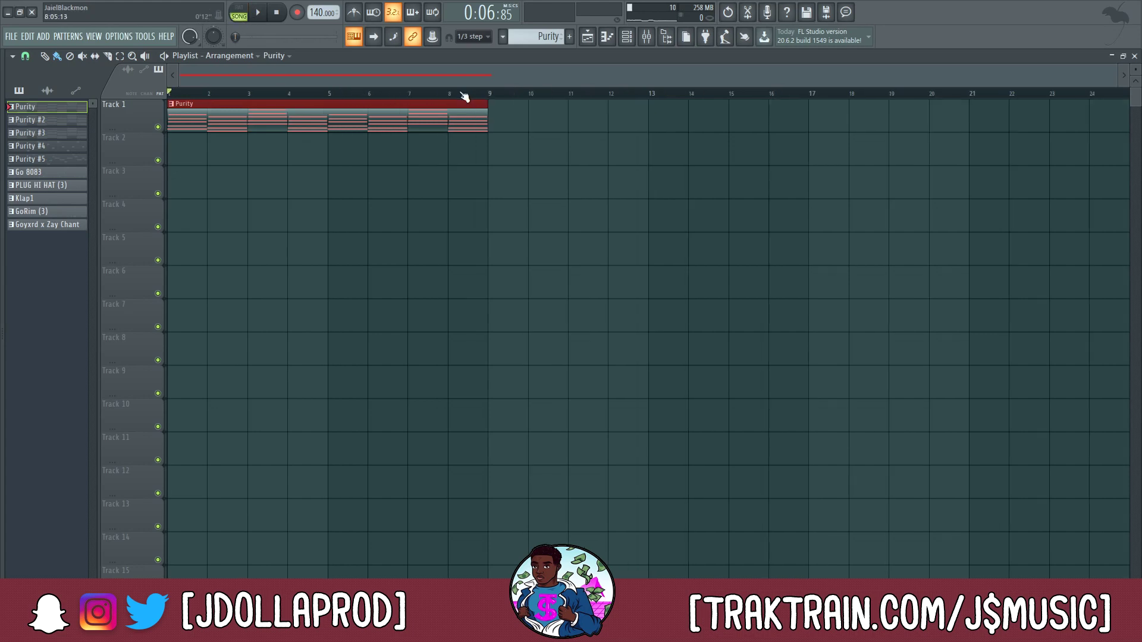
pyautogui.hotkey('ctrl', 'b')
pyautogui.moveTo(32, 122); pyautogui.dragTo(510, 166)
pyautogui.moveTo(705, 163); pyautogui.dragTo(31, 148)
pyautogui.click(113, 104)
pyautogui.hotkey('ctrl', 'b')
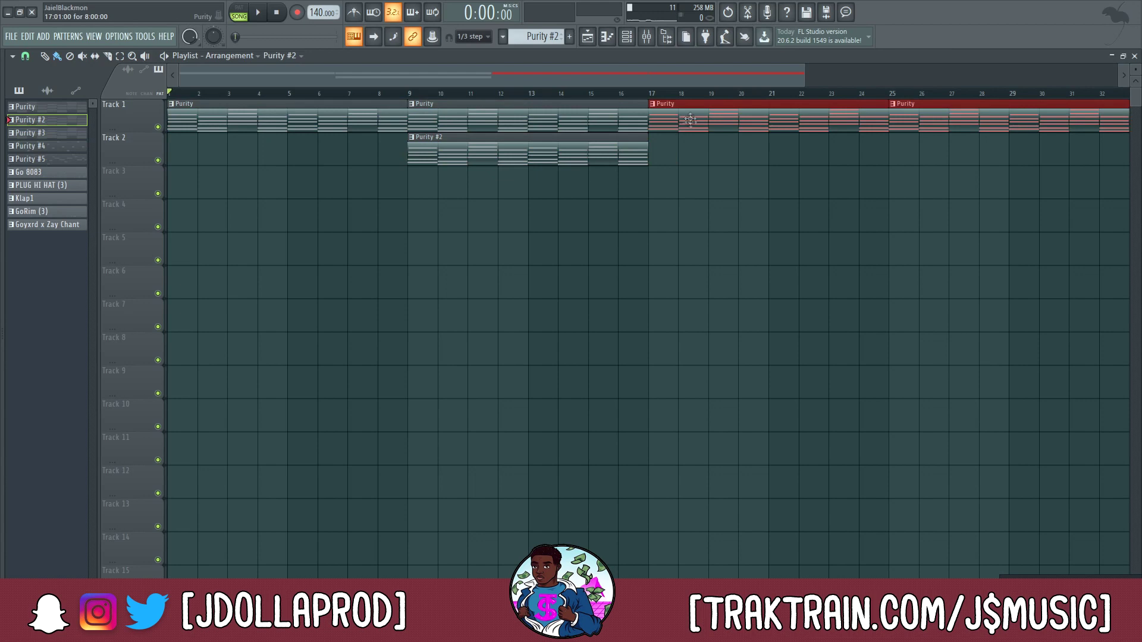
# Place Go 8083, PLUG HI HAT (3) and Klap1 at bar 17, and the same three plus GoRim (3) and the chant at bar 25, from Track 3 down
pyautogui.scroll(-2, 711, 92)
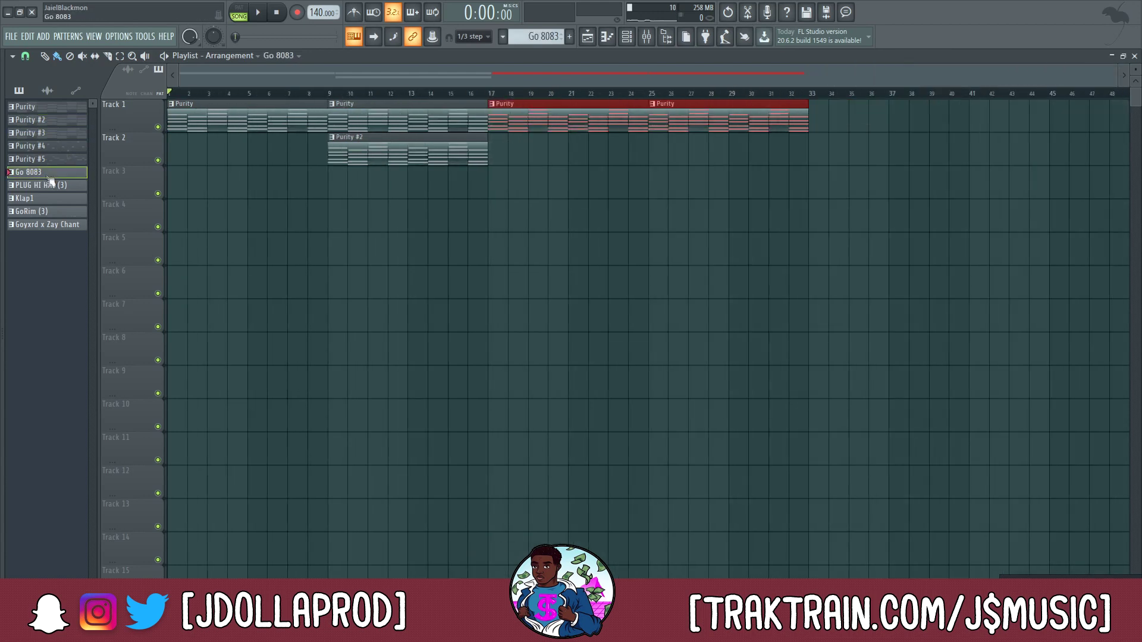
pyautogui.moveTo(49, 205); pyautogui.dragTo(523, 193)
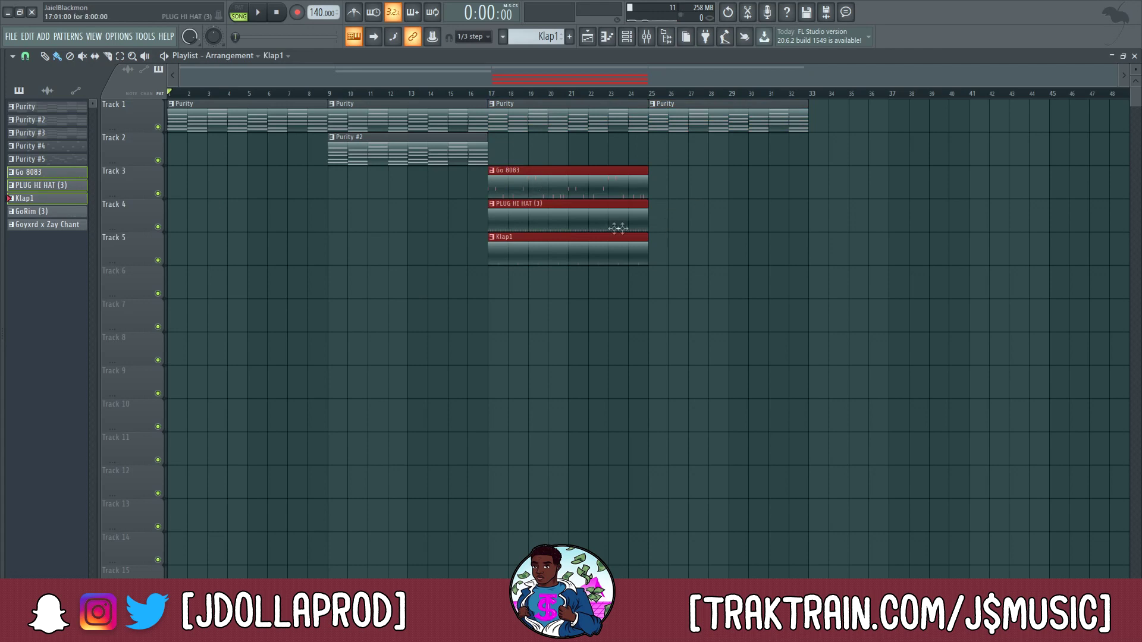
pyautogui.click(62, 225)
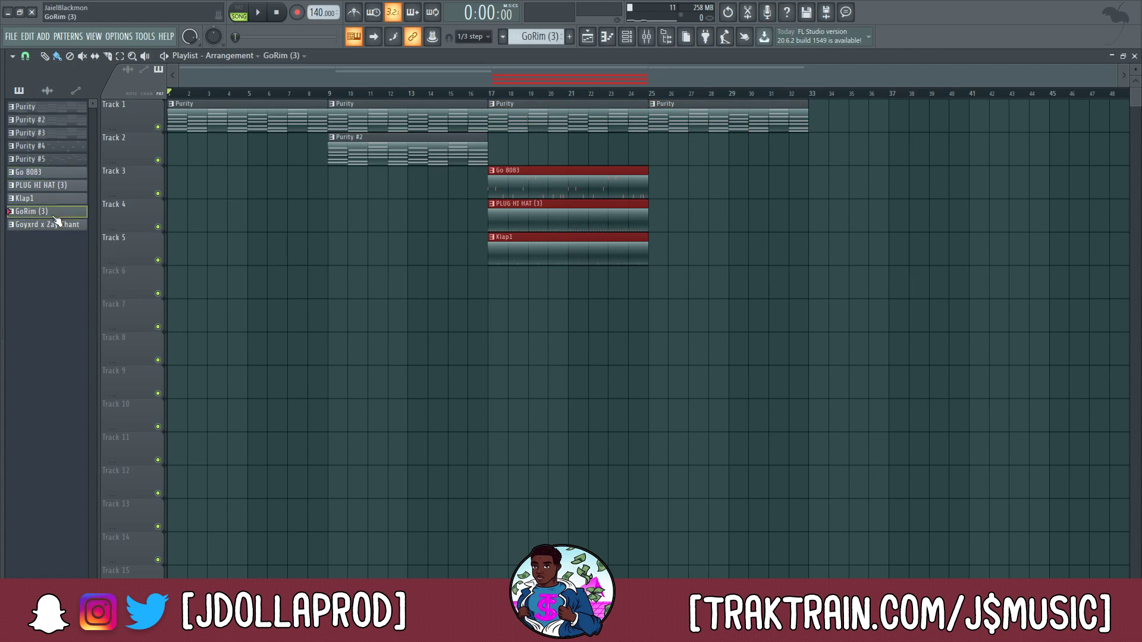
pyautogui.moveTo(52, 189); pyautogui.dragTo(656, 197)
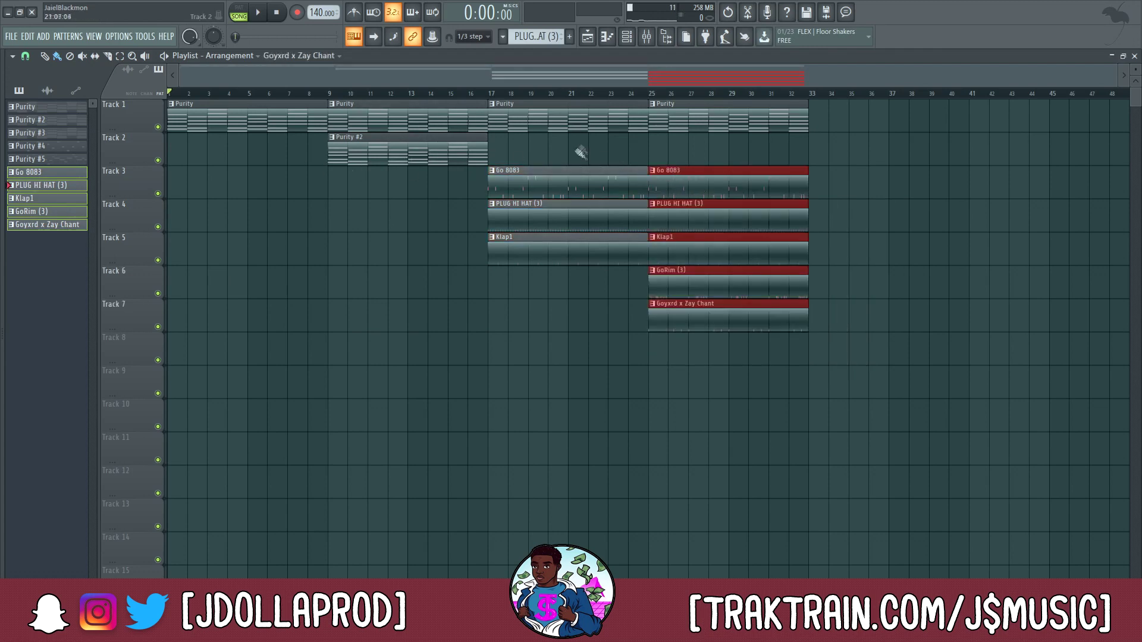
# Copy the Purity #2 clip to bar 25 on Track 2 and shift the bar 25 drum and chant clips down to Tracks 5–9
pyautogui.moveTo(370, 152); pyautogui.dragTo(690, 152)
pyautogui.moveTo(874, 204); pyautogui.dragTo(797, 279)
pyautogui.moveTo(796, 195); pyautogui.dragTo(696, 231)
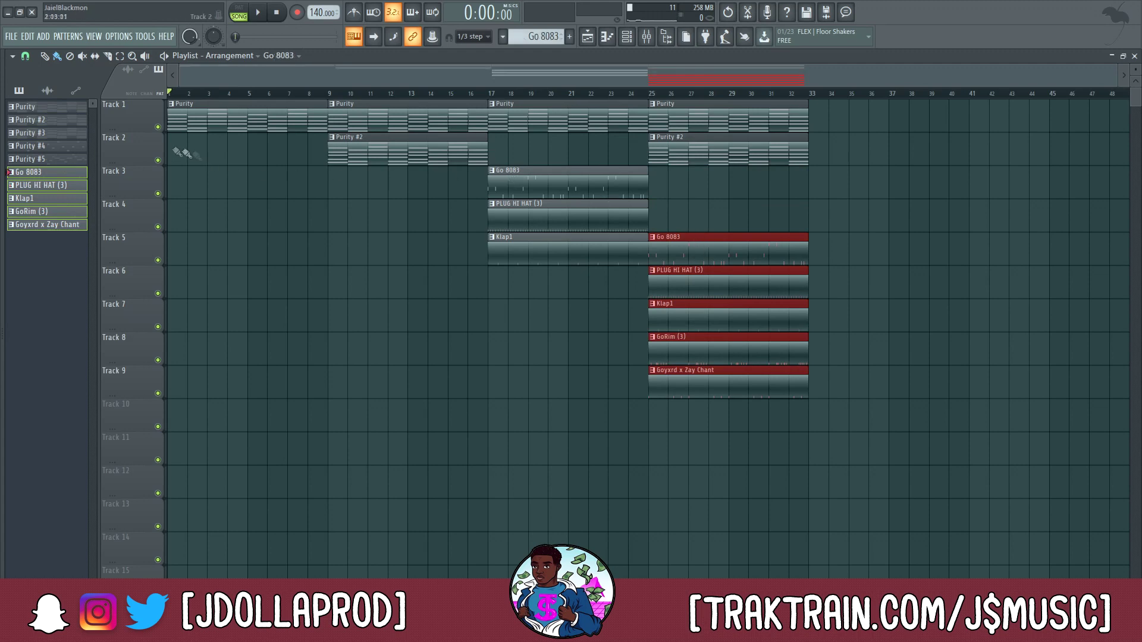
# Place Purity #3 on Track 3 at bar 25 and realign the 808, drum and chant clips so Go 8083 sits on Track 4
pyautogui.click(65, 134)
pyautogui.click(657, 180)
pyautogui.moveTo(568, 172); pyautogui.dragTo(659, 262)
pyautogui.moveTo(587, 243); pyautogui.dragTo(583, 209)
# Copy the Purity, PLUG HI HAT (3) and Klap1 clips to bar 33 and select the new hi-hat and clap clips
pyautogui.moveTo(651, 102); pyautogui.dragTo(883, 121)
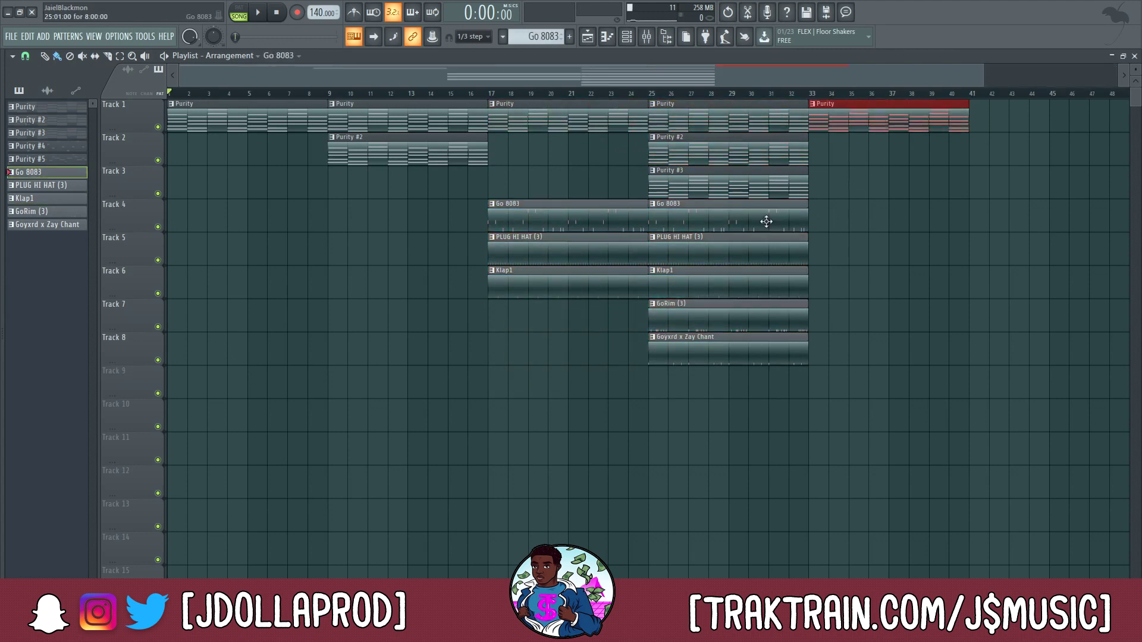
pyautogui.click(794, 252)
pyautogui.hotkey('ctrl', 'b')
pyautogui.click(719, 296)
pyautogui.hotkey('ctrl', 'b')
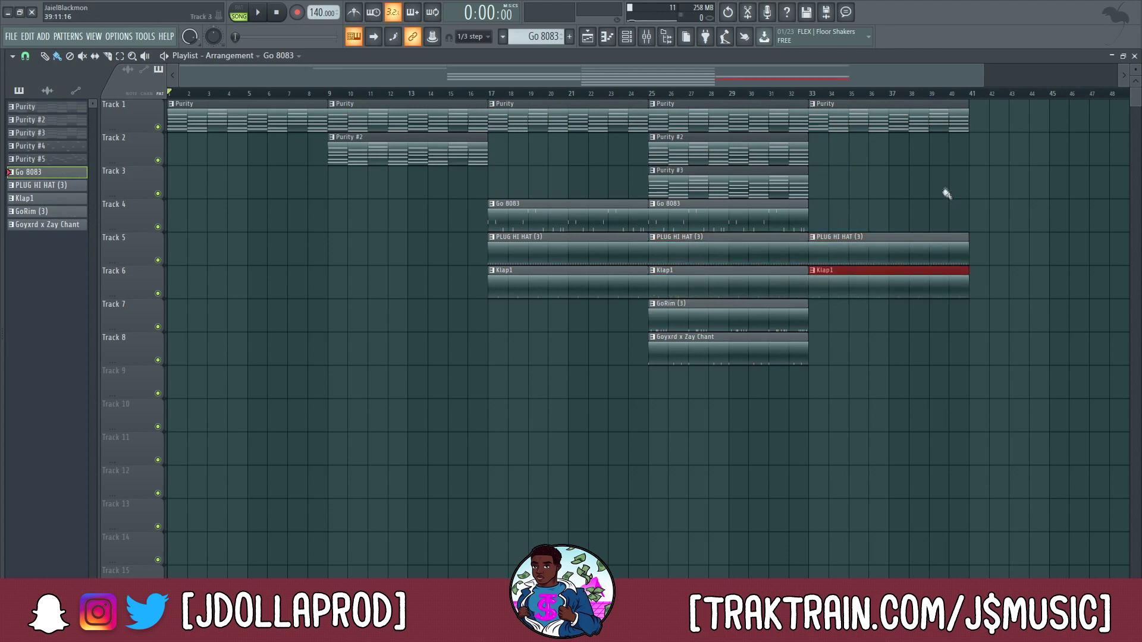
pyautogui.keyDown('ctrl'); pyautogui.moveTo(937, 200); pyautogui.dragTo(940, 304); pyautogui.keyUp('ctrl')
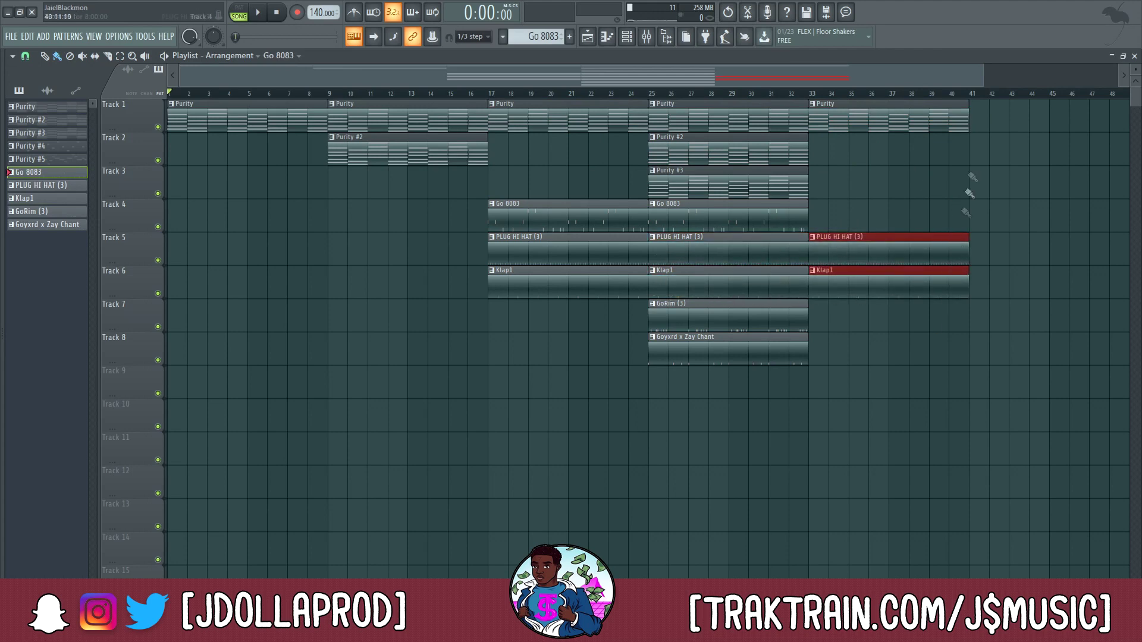
# Repeat Purity, PLUG HI HAT (3) and Klap1 at bars 41 and 49, and add Purity #2 at both bars on Track 2
pyautogui.hotkey('ctrl', 'b')
pyautogui.scroll(-2, 834, 96)
pyautogui.keyDown('shift'); pyautogui.moveTo(571, 156); pyautogui.dragTo(811, 158); pyautogui.keyUp('shift')
pyautogui.keyDown('ctrl'); pyautogui.moveTo(921, 113); pyautogui.dragTo(741, 334); pyautogui.keyUp('ctrl')
pyautogui.hotkey('ctrl', 'b')
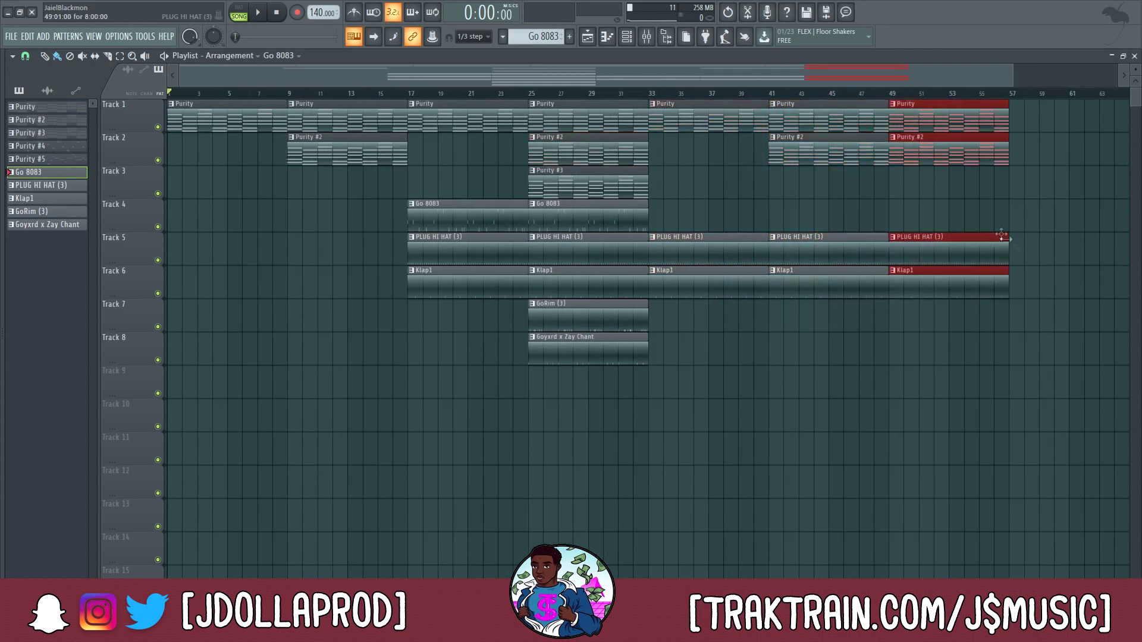
# Copy Purity #3 and Go 8083 to bar 49, and shorten that section's hi-hat and clap clips to end at bar 56
pyautogui.keyDown('shift'); pyautogui.moveTo(625, 196); pyautogui.dragTo(992, 302); pyautogui.keyUp('shift')
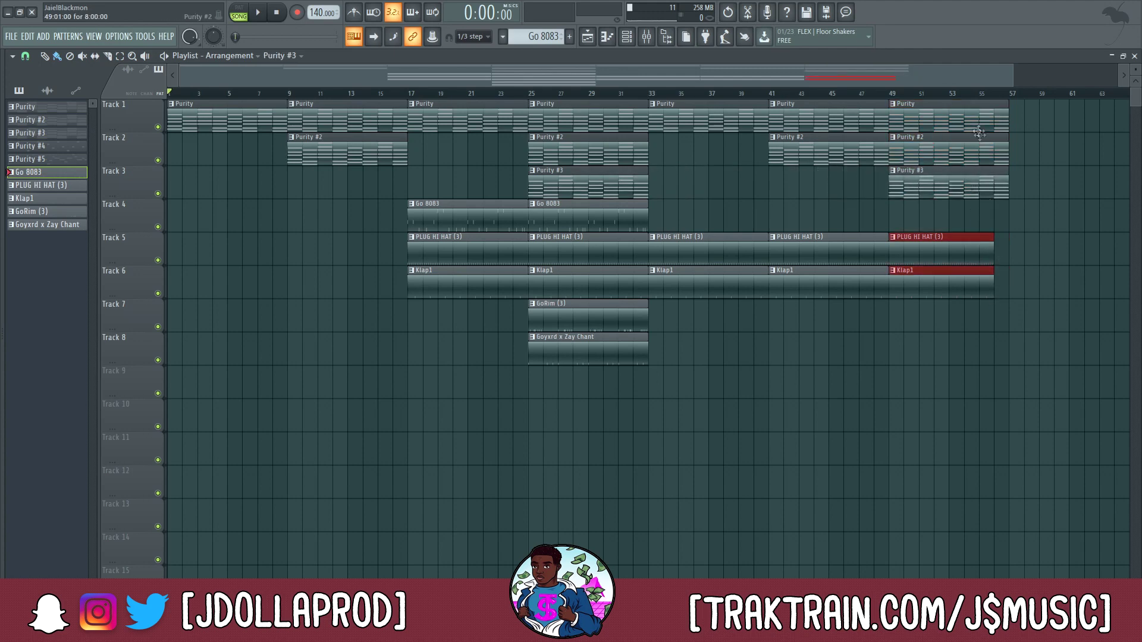
pyautogui.scroll(-2, 983, 143)
pyautogui.keyDown('shift'); pyautogui.moveTo(551, 220); pyautogui.dragTo(882, 221); pyautogui.keyUp('shift')
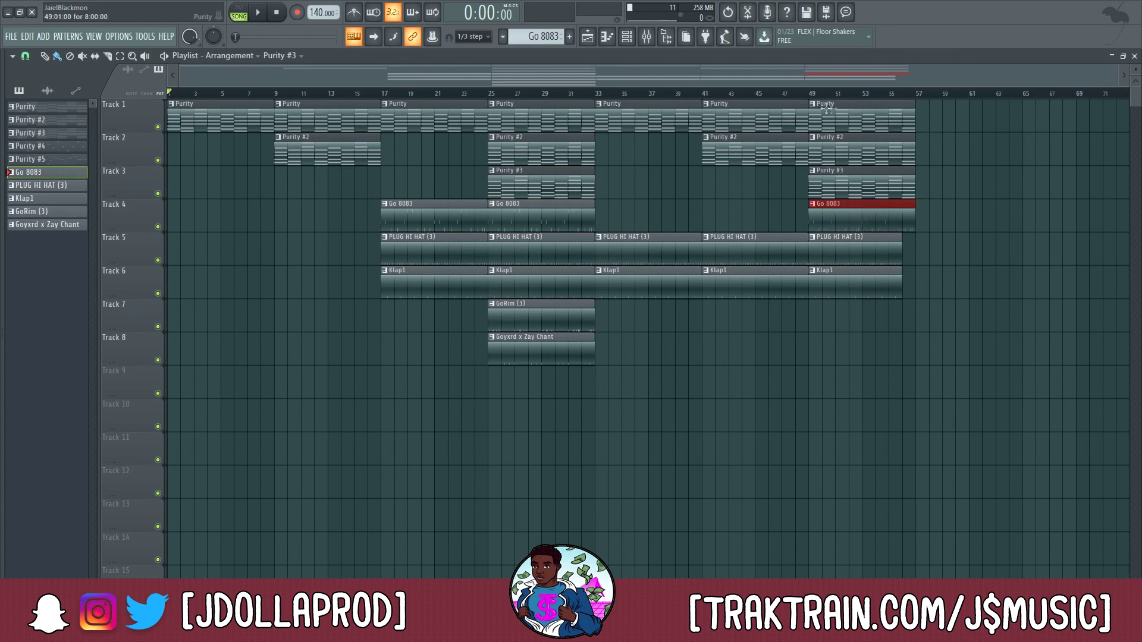
# Place Purity #4 at bar 41 on Track 8 and duplicate all clips from bar 17 onward to bar 57
pyautogui.keyDown('ctrl'); pyautogui.moveTo(932, 101); pyautogui.dragTo(450, 400); pyautogui.keyUp('ctrl')
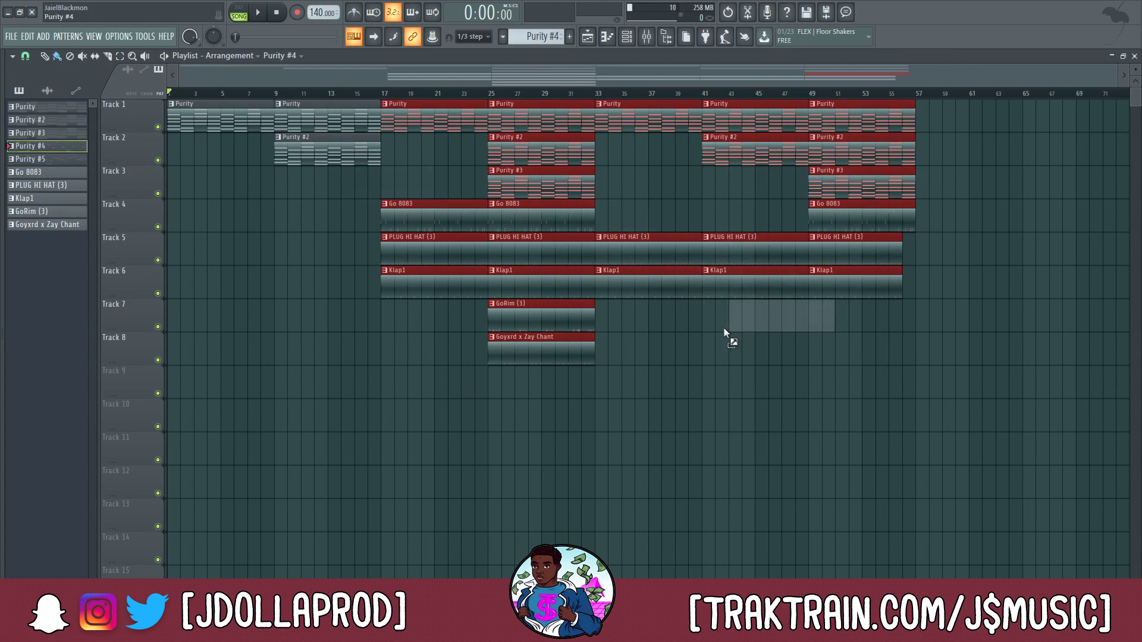
pyautogui.click(708, 337)
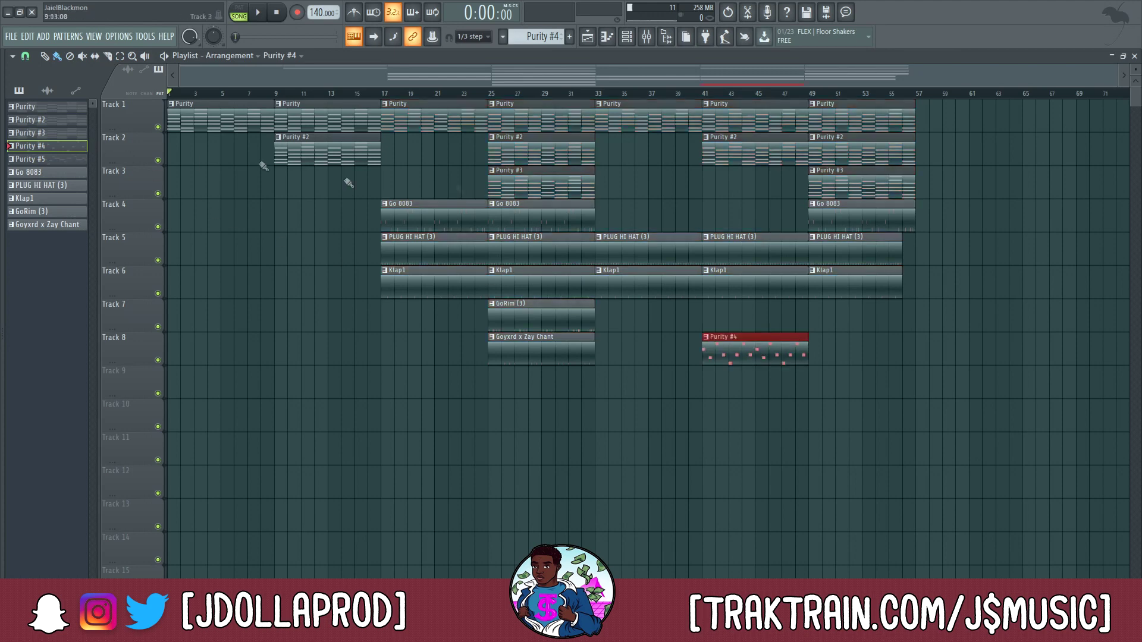
pyautogui.moveTo(923, 102); pyautogui.dragTo(454, 433)
pyautogui.hotkey('ctrl', 'b')
pyautogui.scroll(-5, 946, 281)
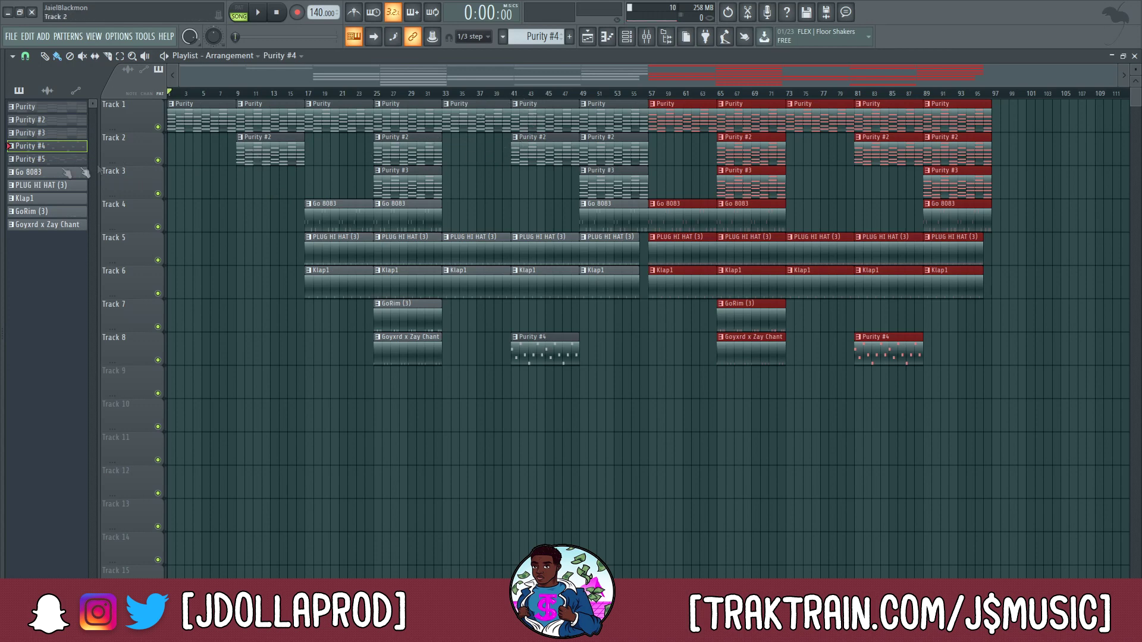
# Place Purity #5 at bar 25 on Track 9 and play back the section
pyautogui.moveTo(47, 160); pyautogui.dragTo(384, 392)
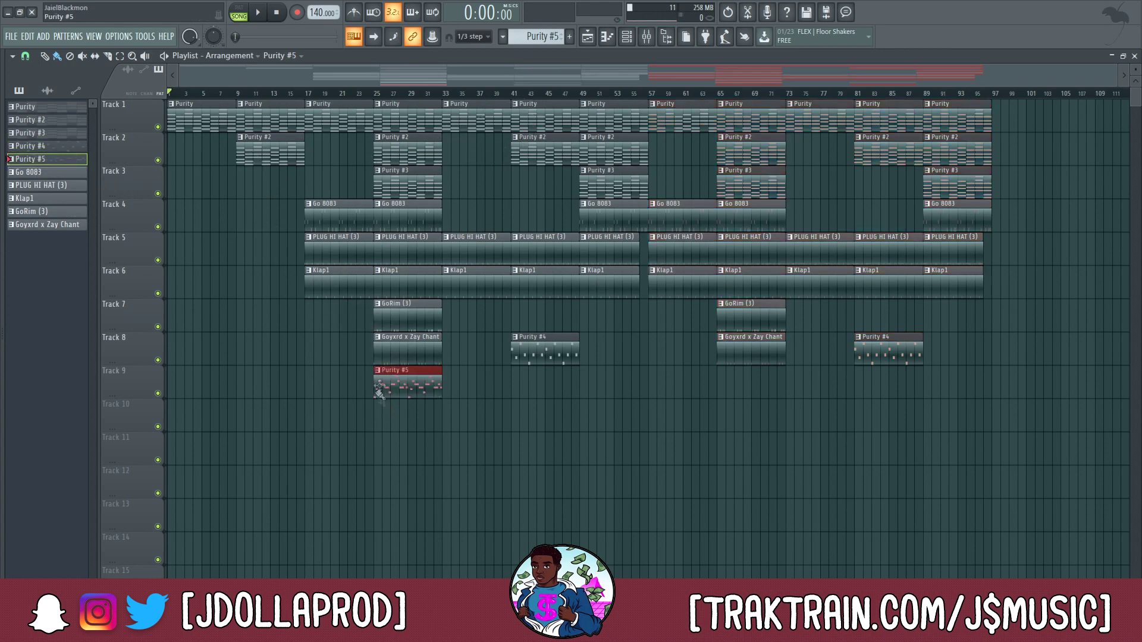
pyautogui.press('space')
pyautogui.press('space')
# Reset the panning of the Purity #4 mixer track and play the bar 25 section again in the playlist
pyautogui.press('F9')
pyautogui.rightClick(213, 101)
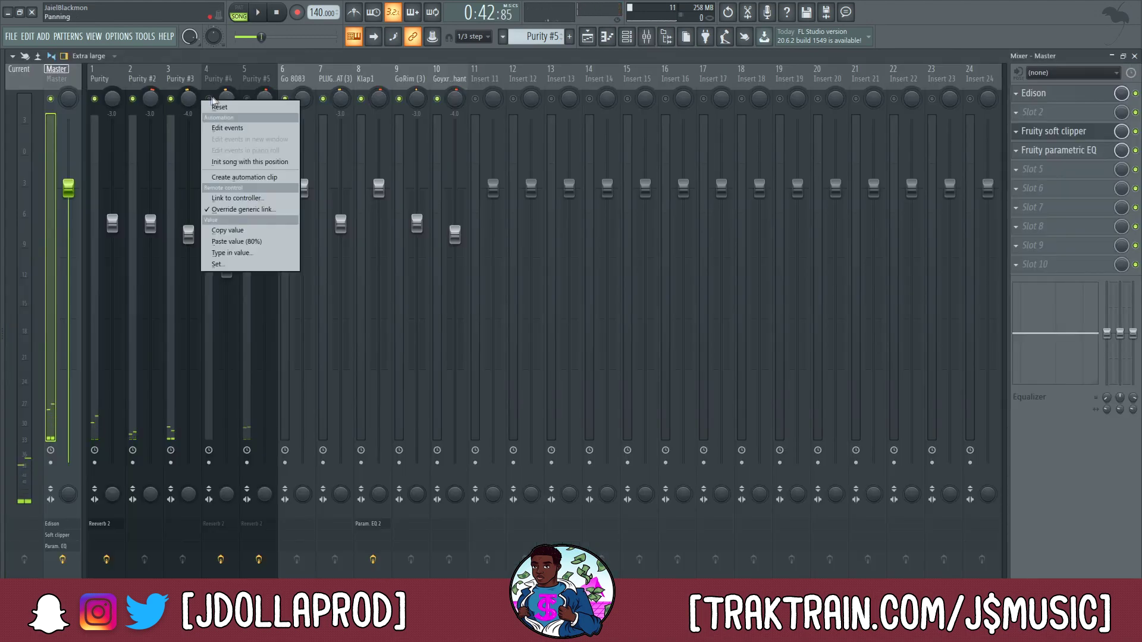
pyautogui.click(216, 107)
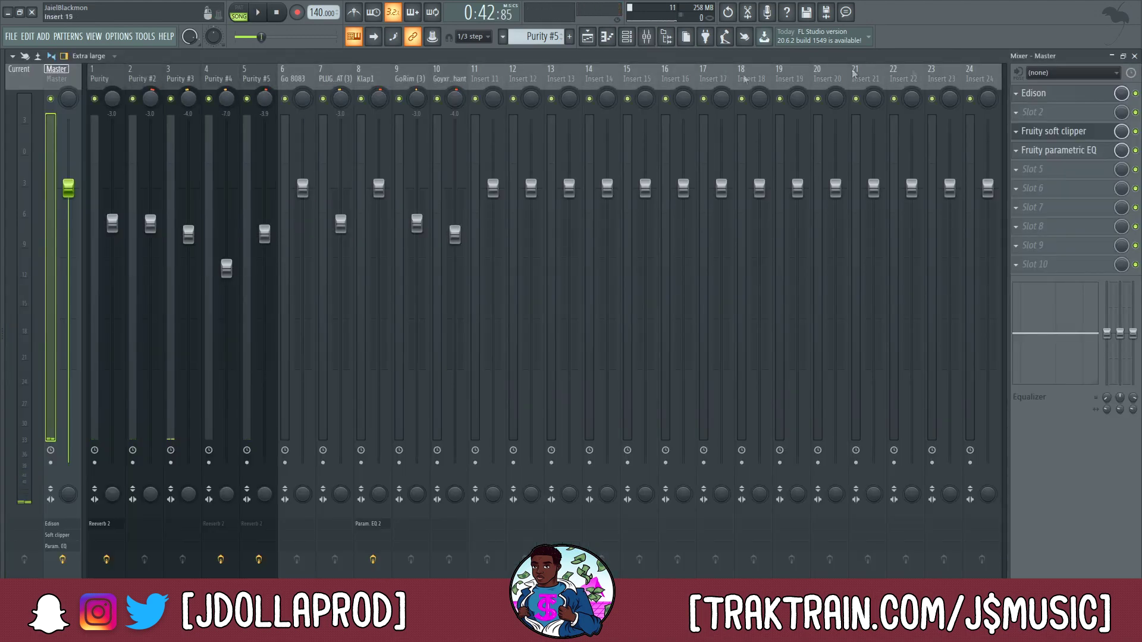
pyautogui.press('space')
pyautogui.click(1135, 56)
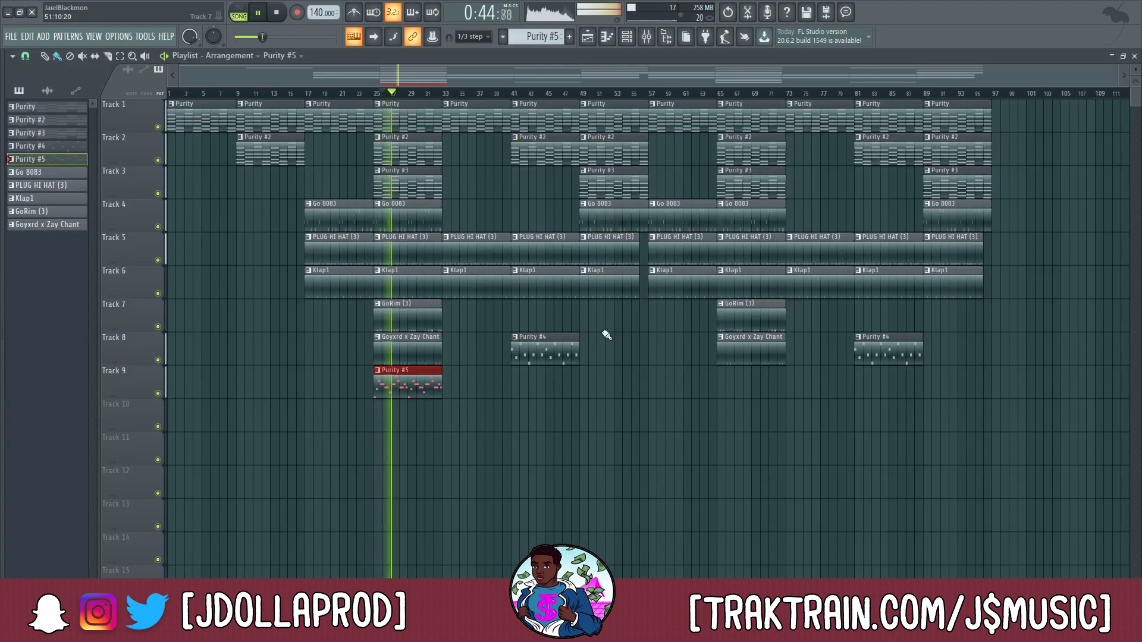
pyautogui.press('space')
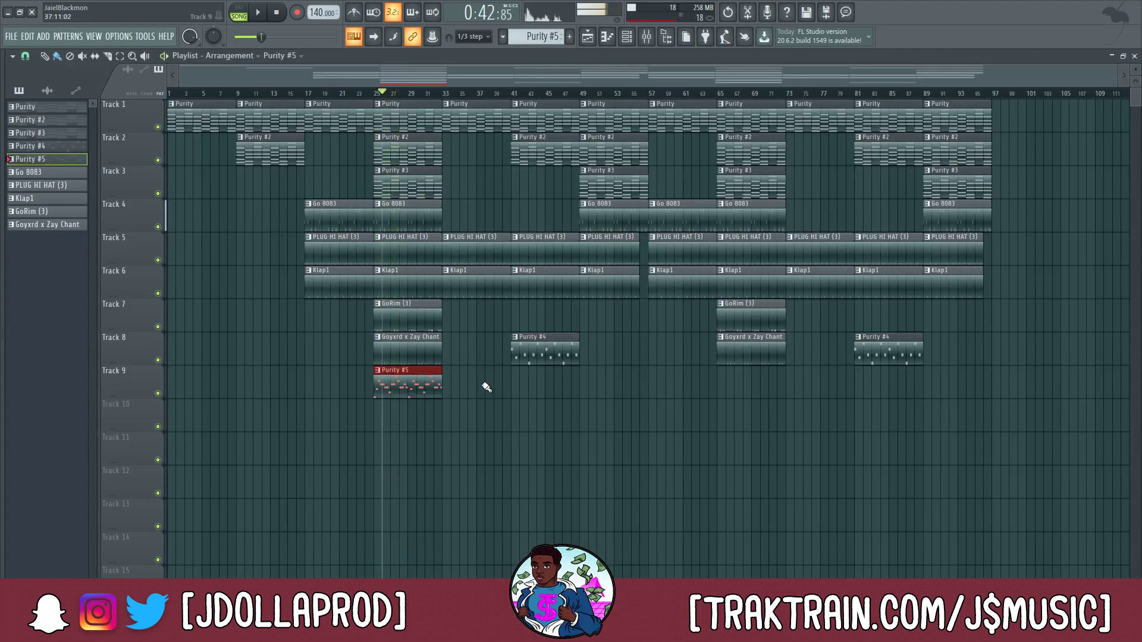
# Copy Purity #5 to bar 65 on Track 9 and Purity #4 to bars 49 and 89 on Track 8, checking the sound from bar 41
pyautogui.moveTo(414, 386); pyautogui.dragTo(749, 405)
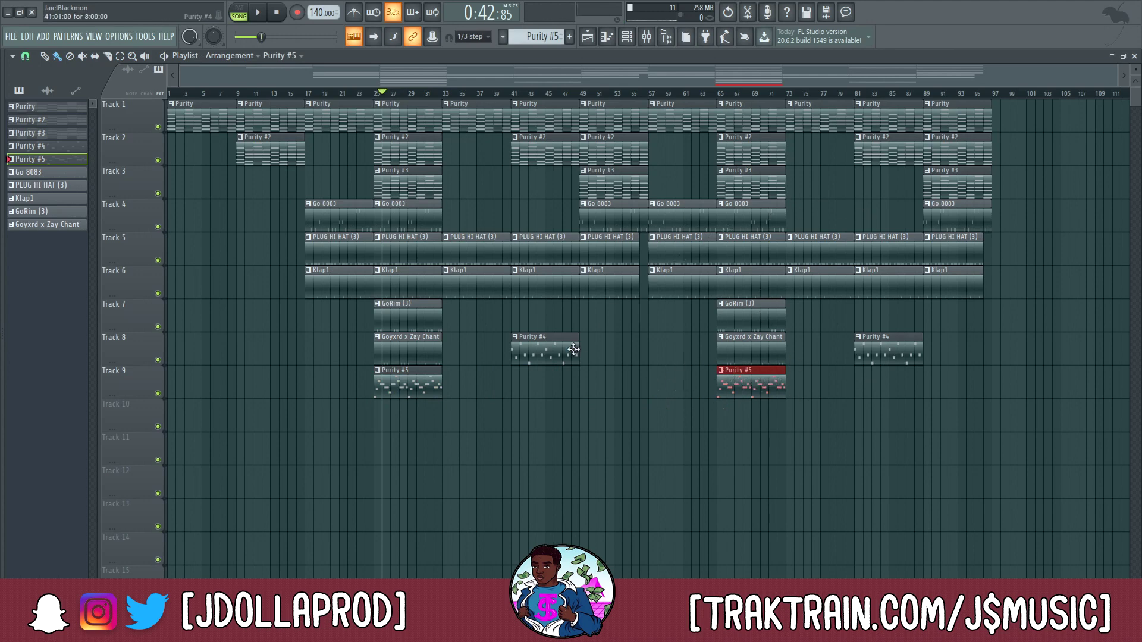
pyautogui.click(515, 94)
pyautogui.press('space')
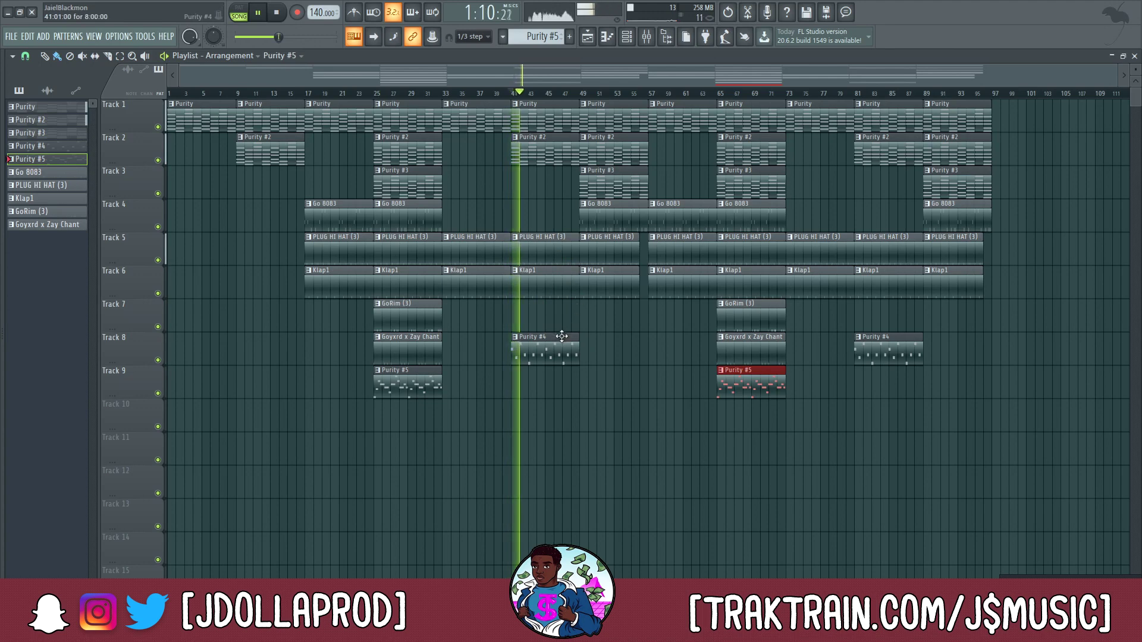
pyautogui.moveTo(561, 336); pyautogui.dragTo(622, 337)
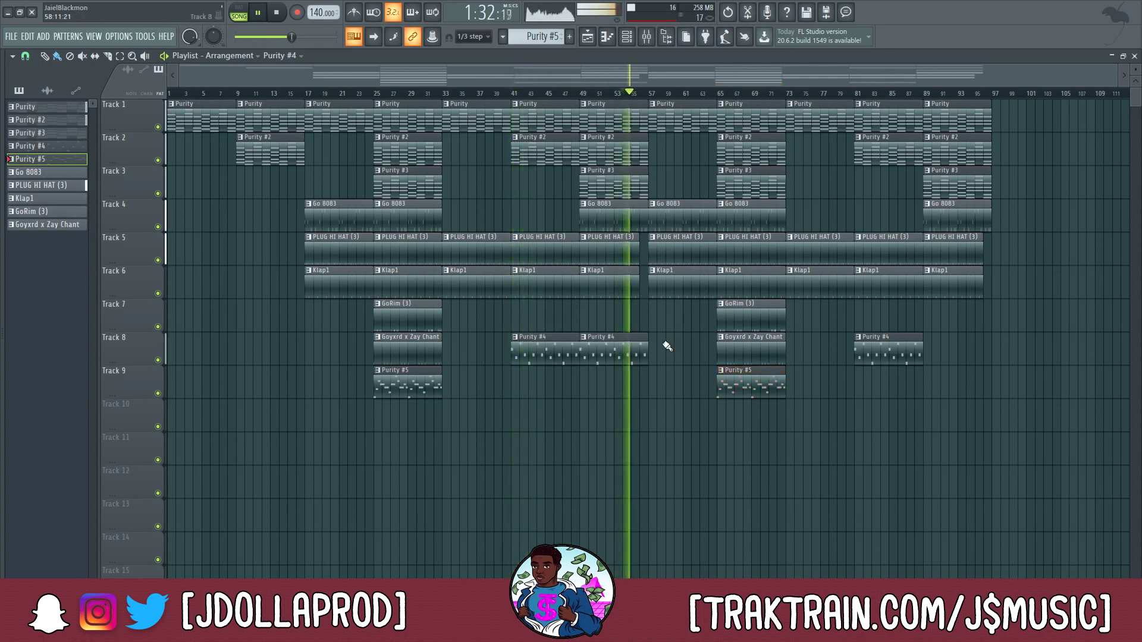
pyautogui.keyDown('ctrl'); pyautogui.click(914, 347); pyautogui.keyUp('ctrl')
pyautogui.hotkey('ctrl', 'b')
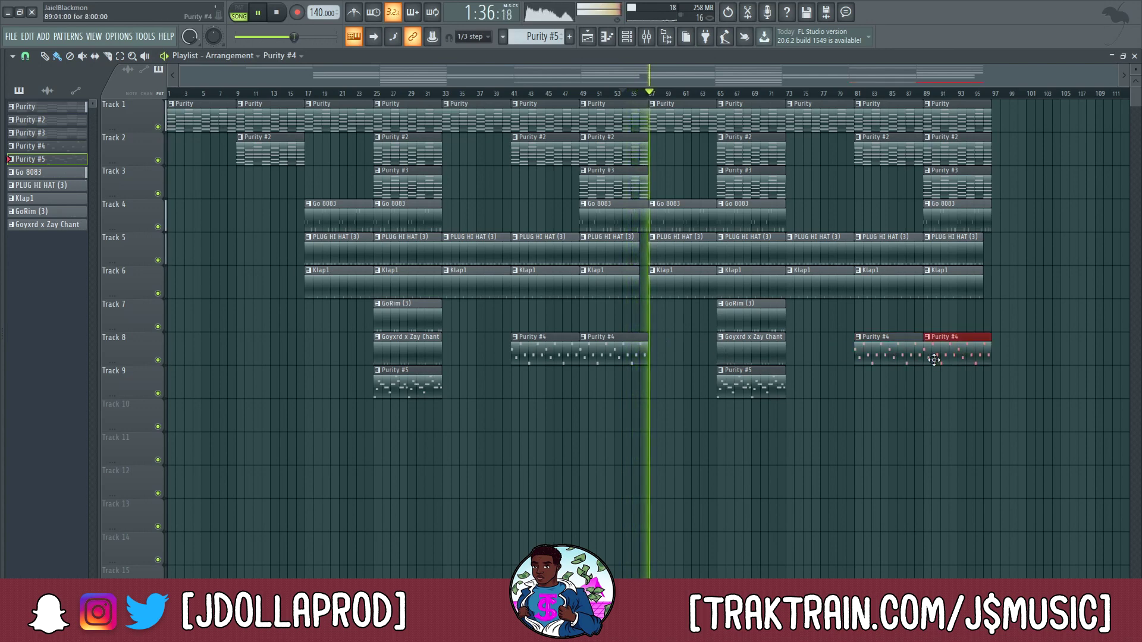
pyautogui.press('space')
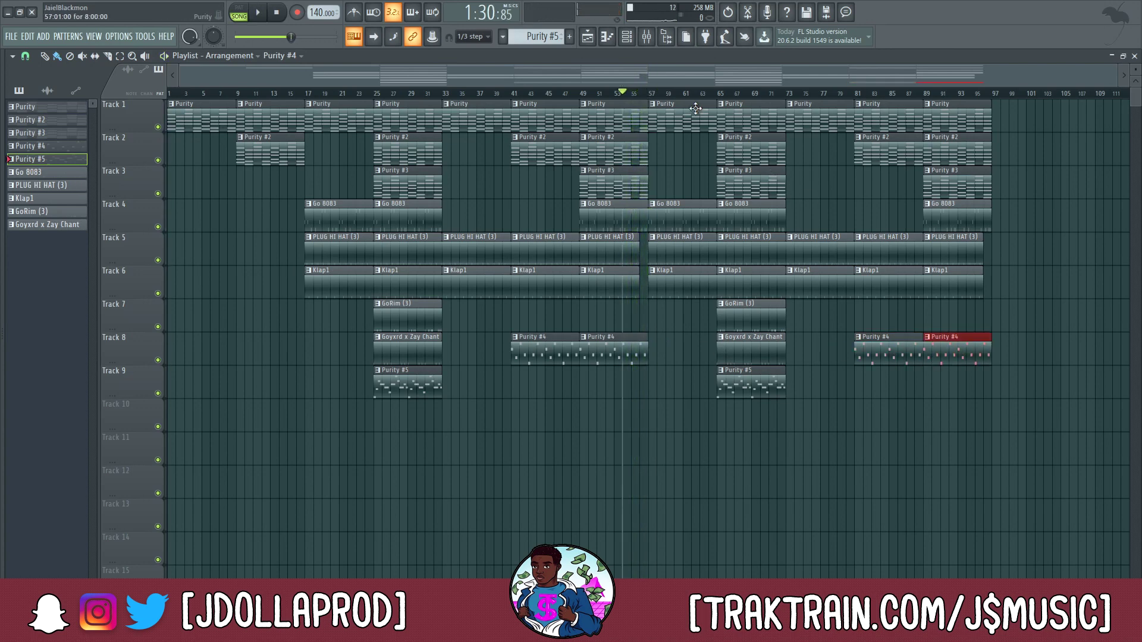
# Copy all clips of the bar 57–72 section to bar 97
pyautogui.moveTo(395, 118); pyautogui.dragTo(381, 417)
pyautogui.moveTo(676, 102)
pyautogui.mouseDown()
pyautogui.moveTo(710, 238)
pyautogui.moveTo(781, 410)
pyautogui.mouseUp()
pyautogui.moveTo(675, 144); pyautogui.dragTo(1017, 143)
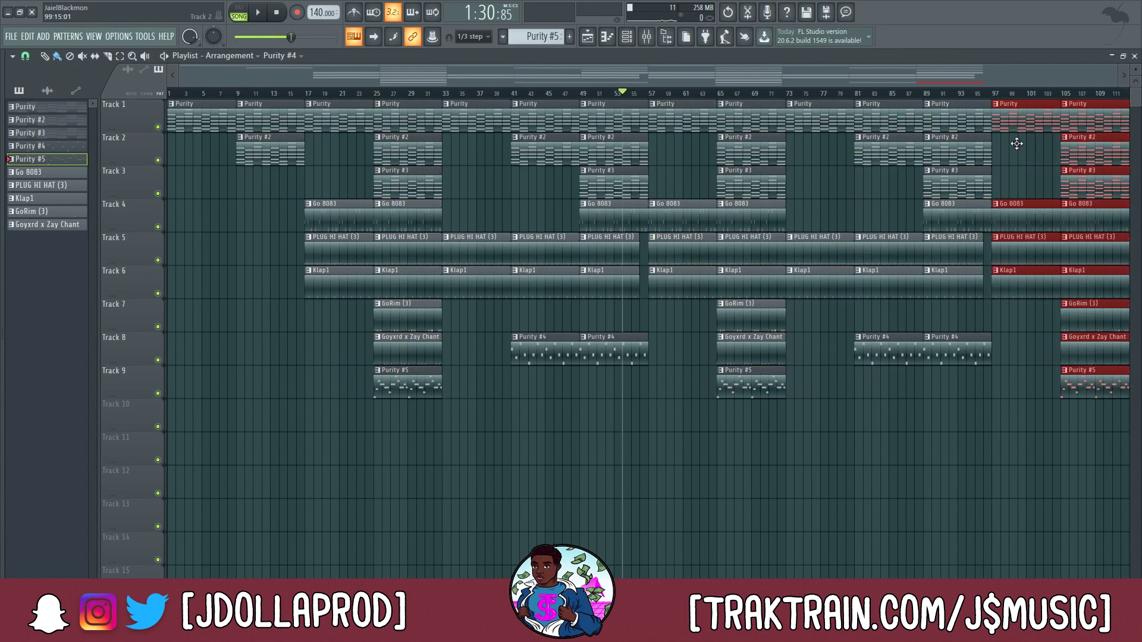
pyautogui.moveTo(480, 98); pyautogui.dragTo(649, 399)
pyautogui.moveTo(828, 101); pyautogui.dragTo(991, 410)
pyautogui.click(985, 94)
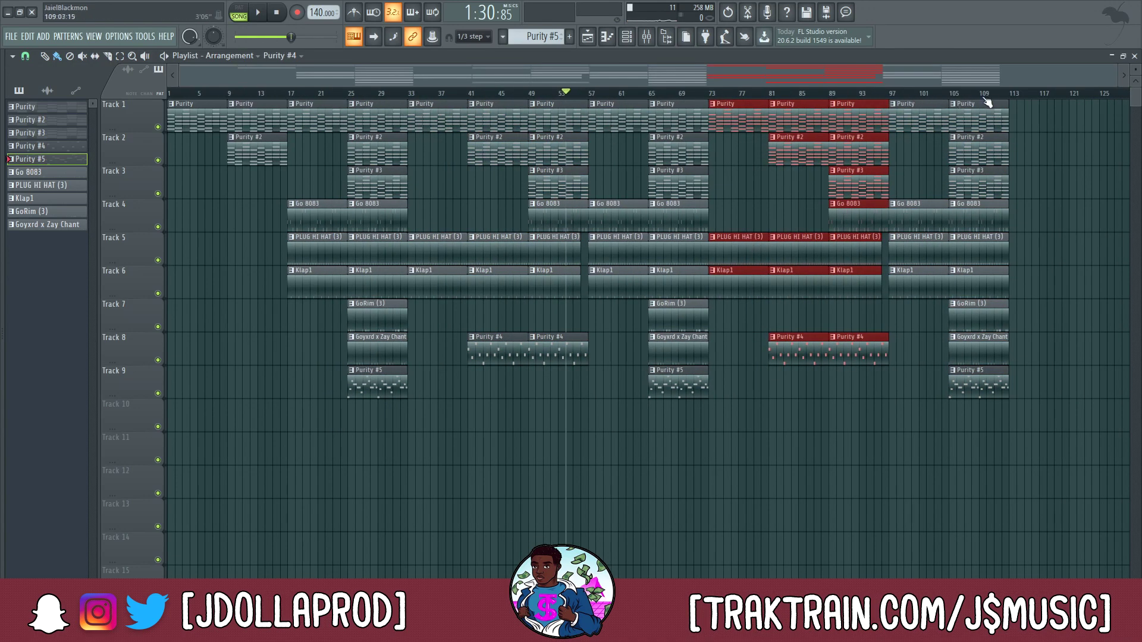
# Add one more Purity clip on Track 1 at bar 113 as the outro
pyautogui.moveTo(1016, 101); pyautogui.dragTo(934, 126)
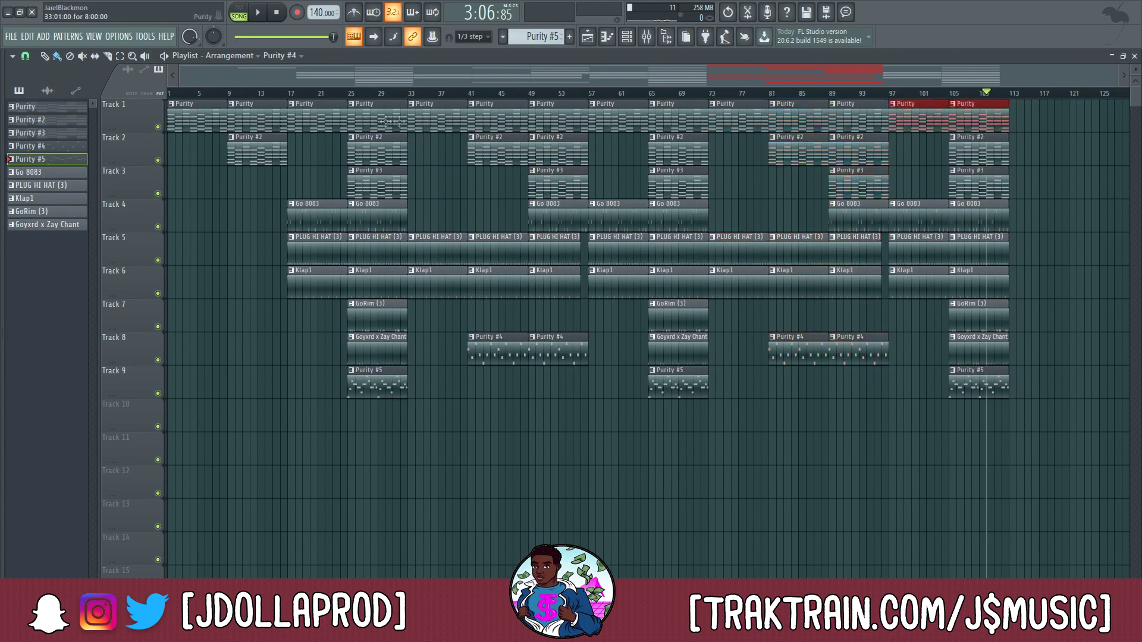
pyautogui.hotkey('ctrl', 'b')
pyautogui.moveTo(1033, 152); pyautogui.dragTo(1038, 151)
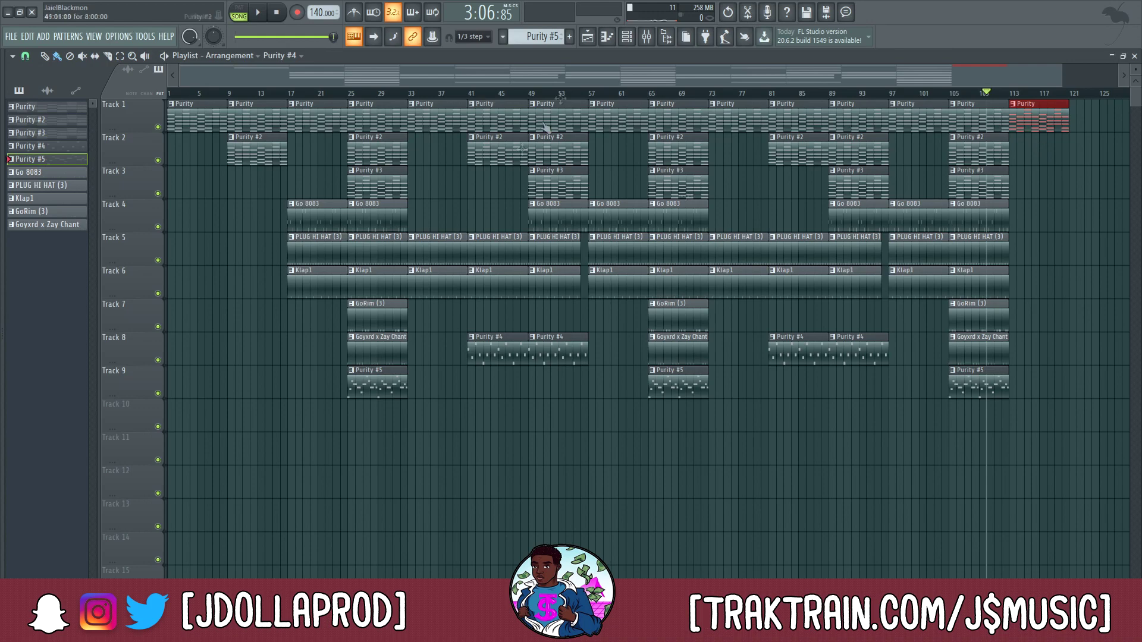
# Create an automation clip for the master volume from the mixer
pyautogui.click(647, 38)
pyautogui.rightClick(69, 188)
pyautogui.click(223, 245)
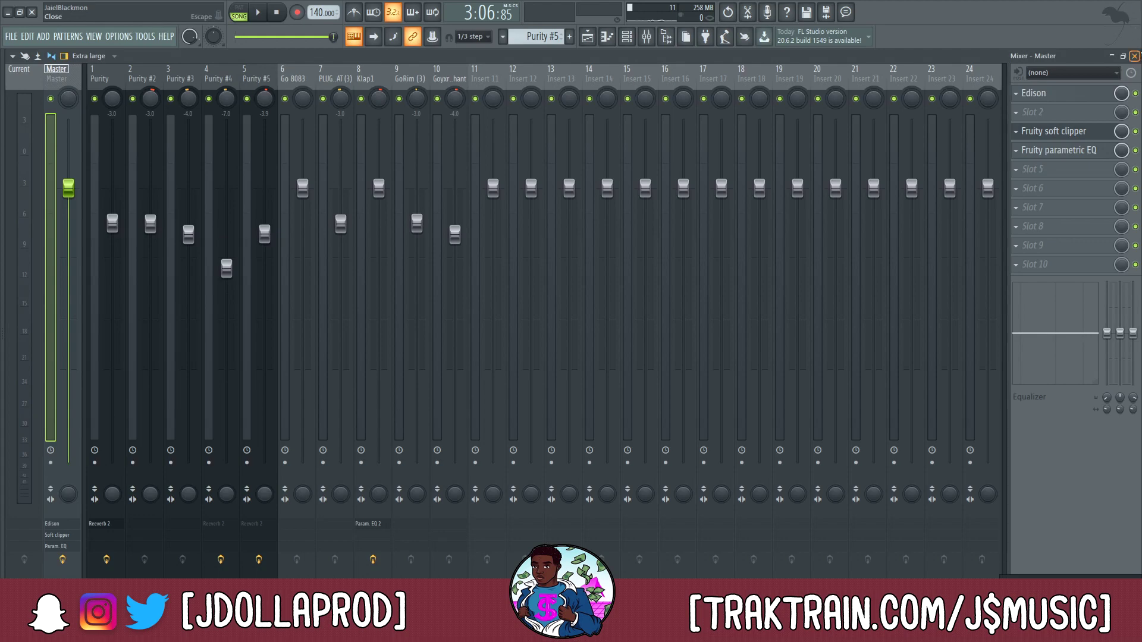
# Add a point at bar 117 of the master volume automation and lower its end point to the minimum for a fade-out
pyautogui.scroll(5, 1116, 94)
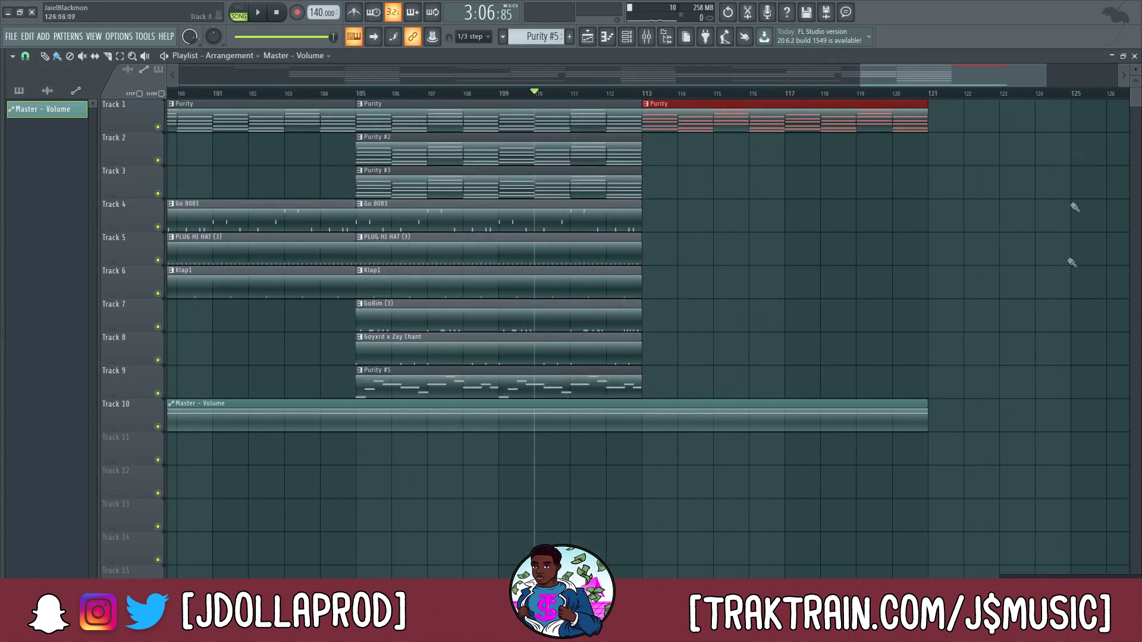
pyautogui.click(785, 419)
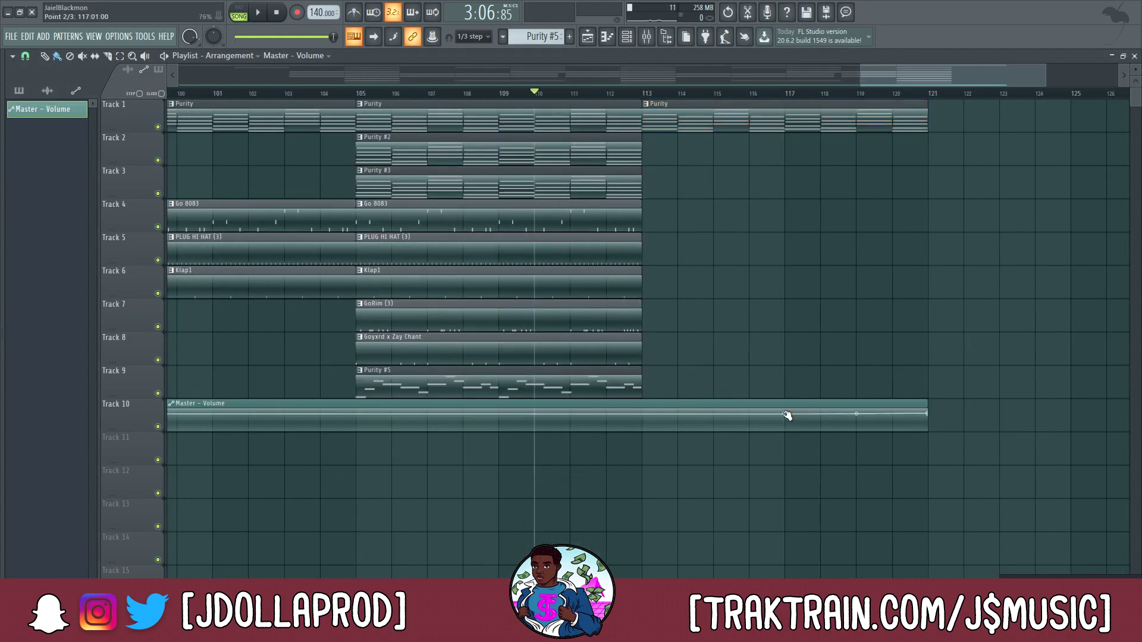
pyautogui.rightClick(187, 39)
pyautogui.click(230, 62)
pyautogui.rightClick(785, 415)
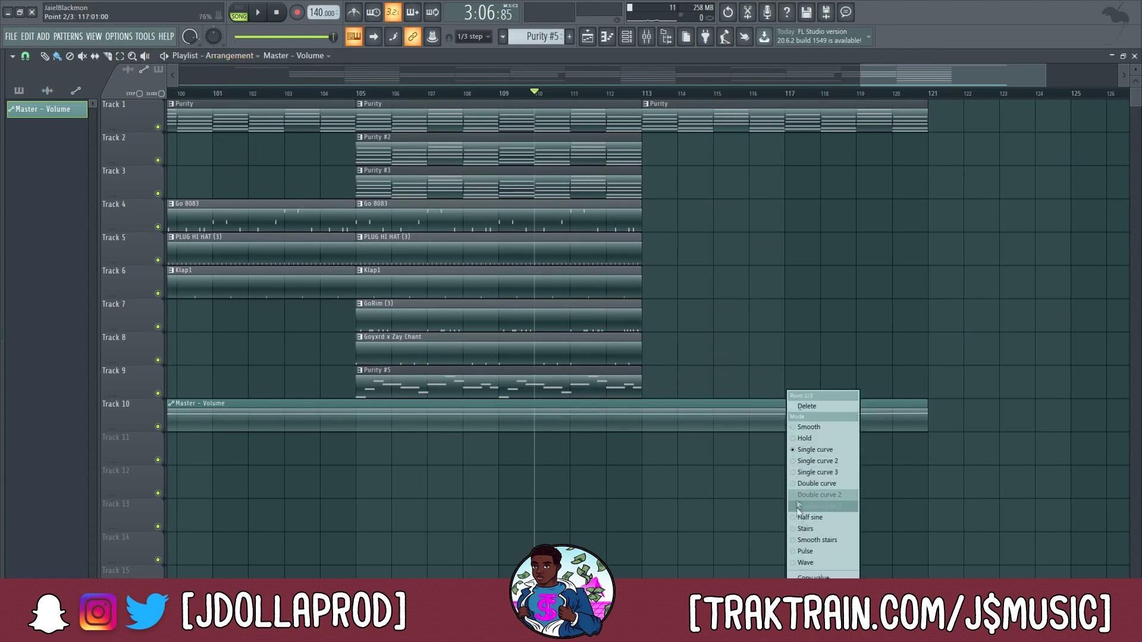
pyautogui.click(844, 548)
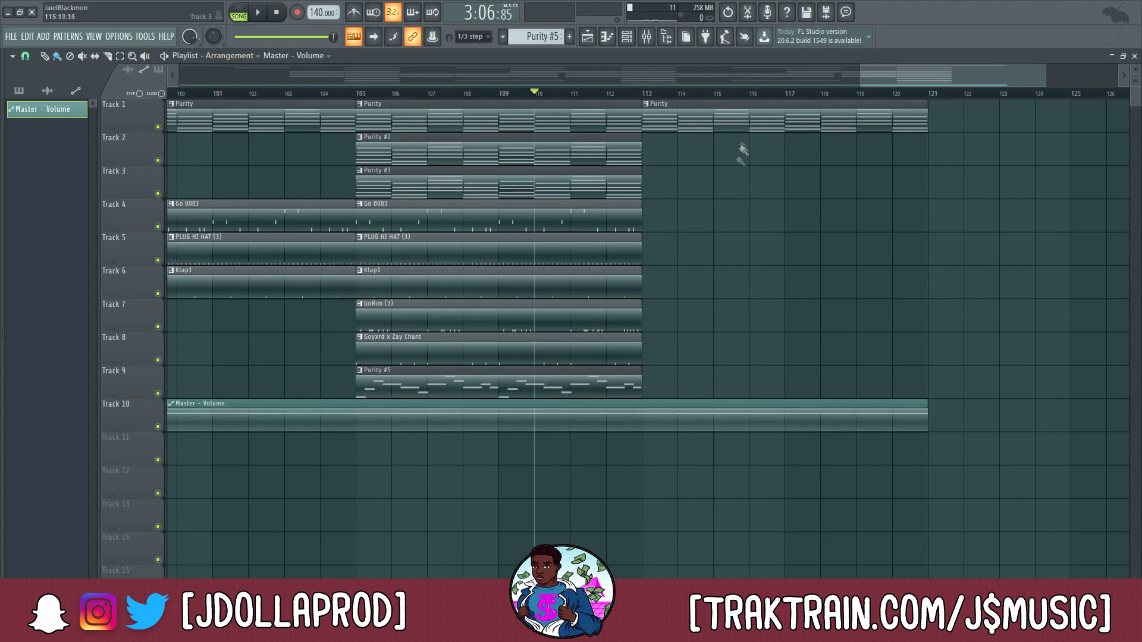
pyautogui.moveTo(930, 414); pyautogui.dragTo(935, 451)
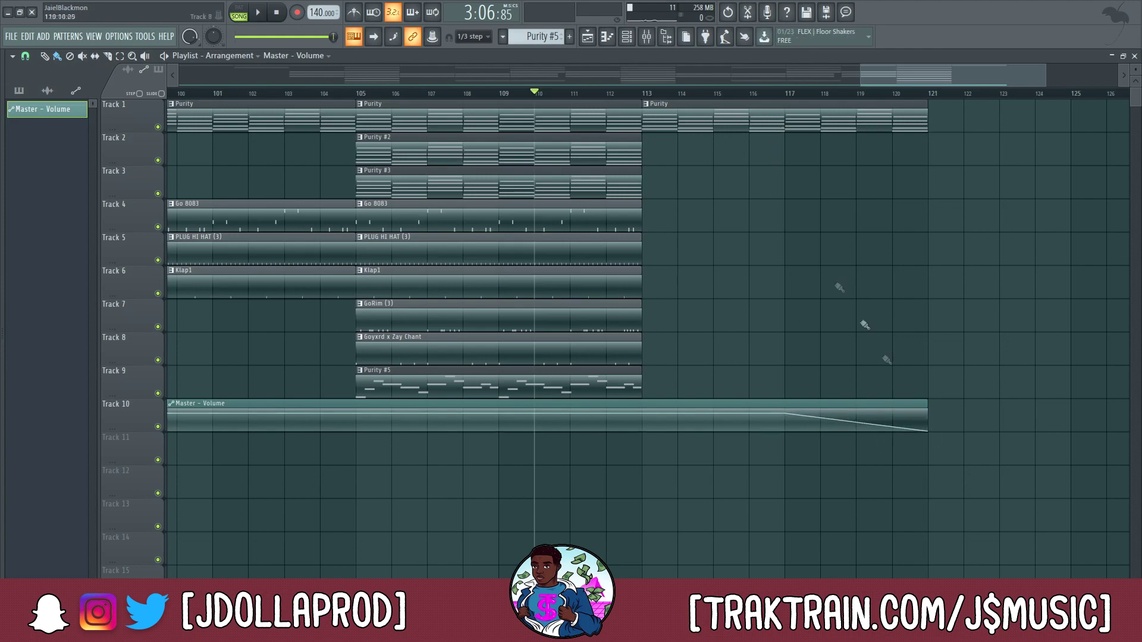
pyautogui.scroll(-8, 714, 95)
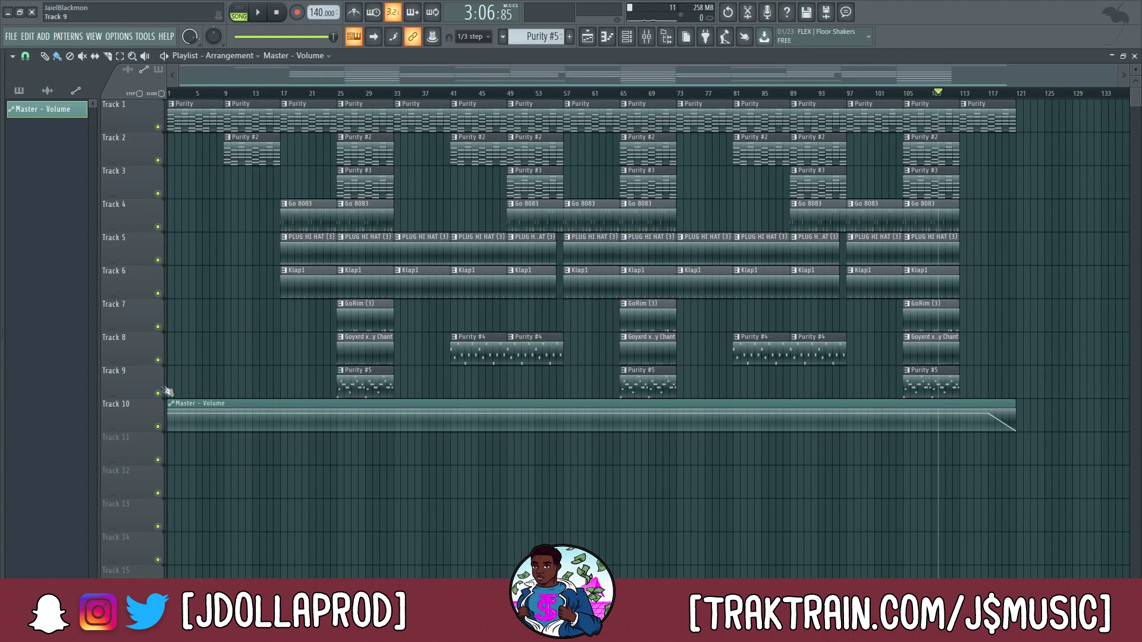
# Find jdolla TAGS_2 in the Sliced audio folder, preview it and place it at bar 1 on Track 6
pyautogui.click(3, 226)
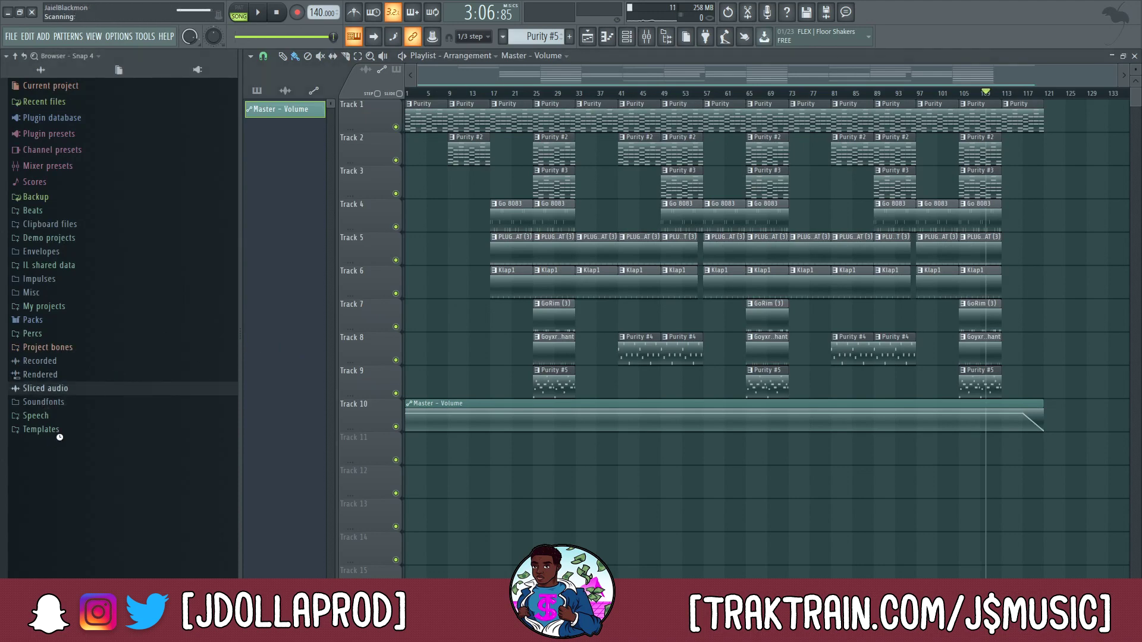
pyautogui.scroll(-15, 77, 452)
pyautogui.scroll(-10, 84, 455)
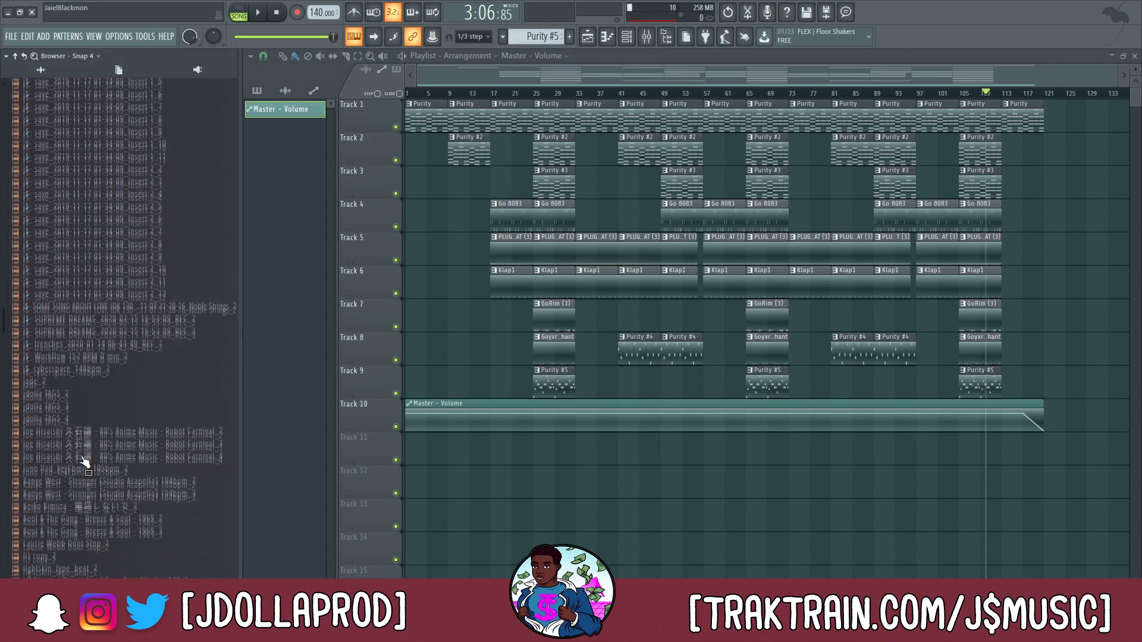
pyautogui.click(53, 391)
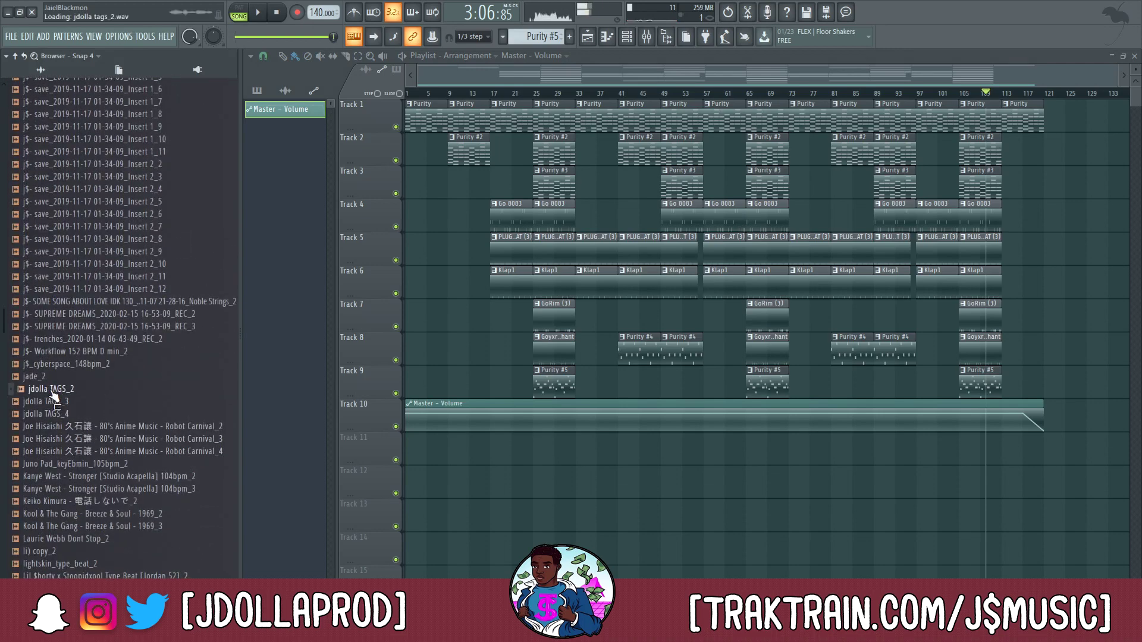
pyautogui.moveTo(53, 396); pyautogui.dragTo(423, 290)
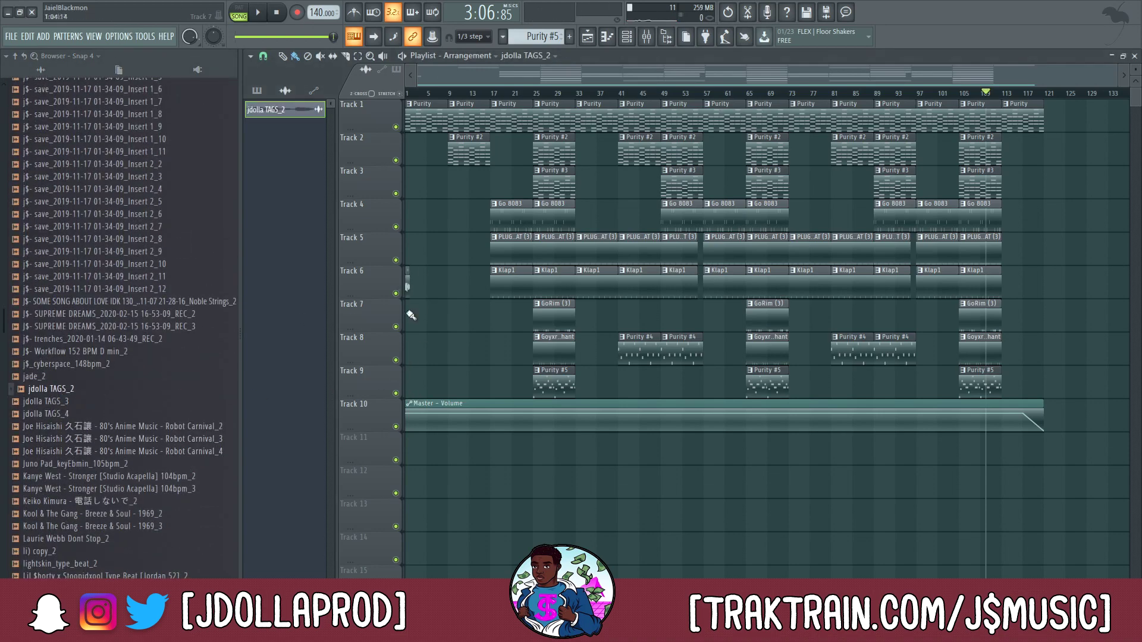